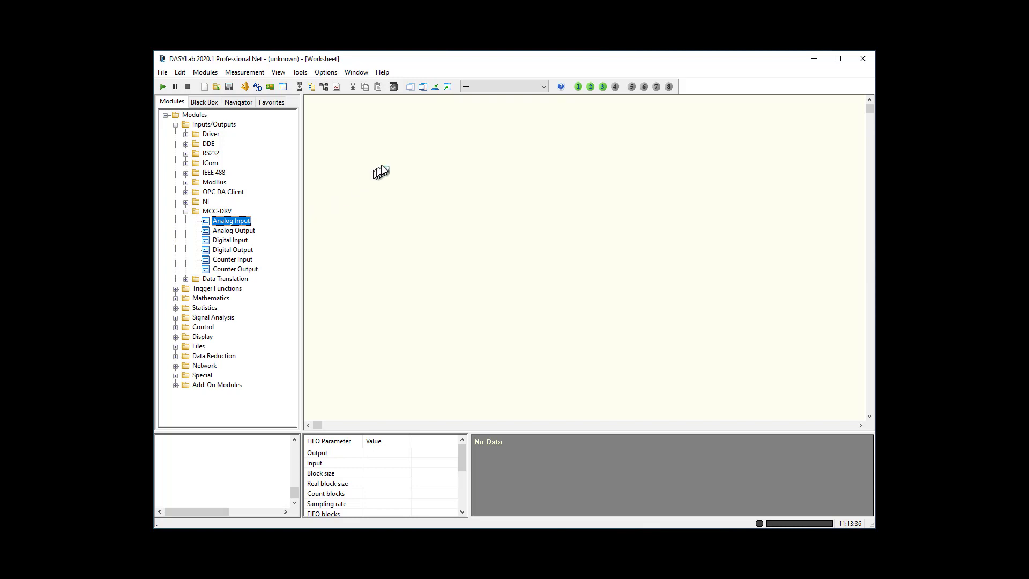
Place an MCC-DRV Analog Input module on the worksheet for AI Channel 0..7 of the USB-201, keeping its default settings
left_click(481, 251)
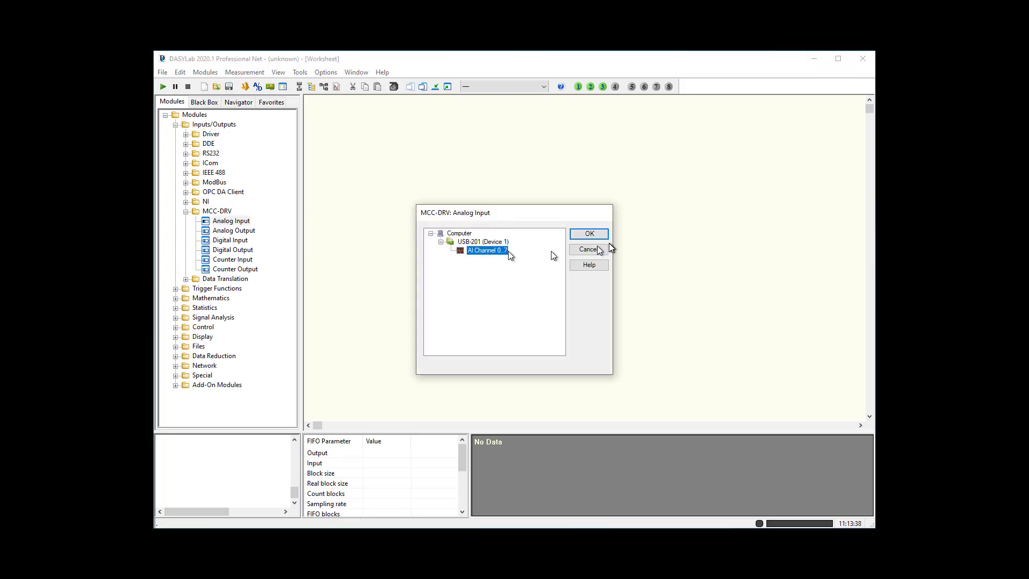
left_click(589, 234)
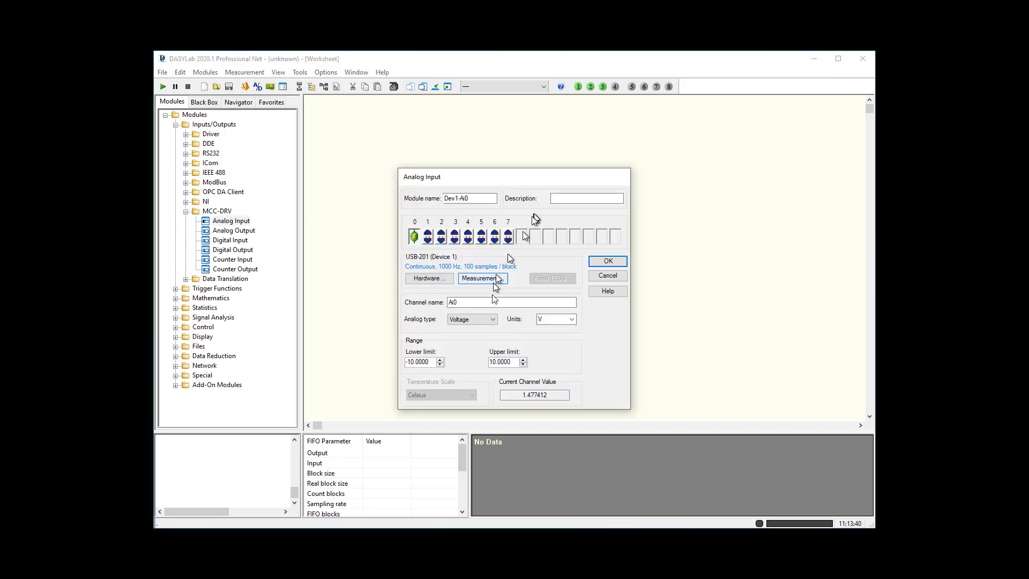
left_click(616, 260)
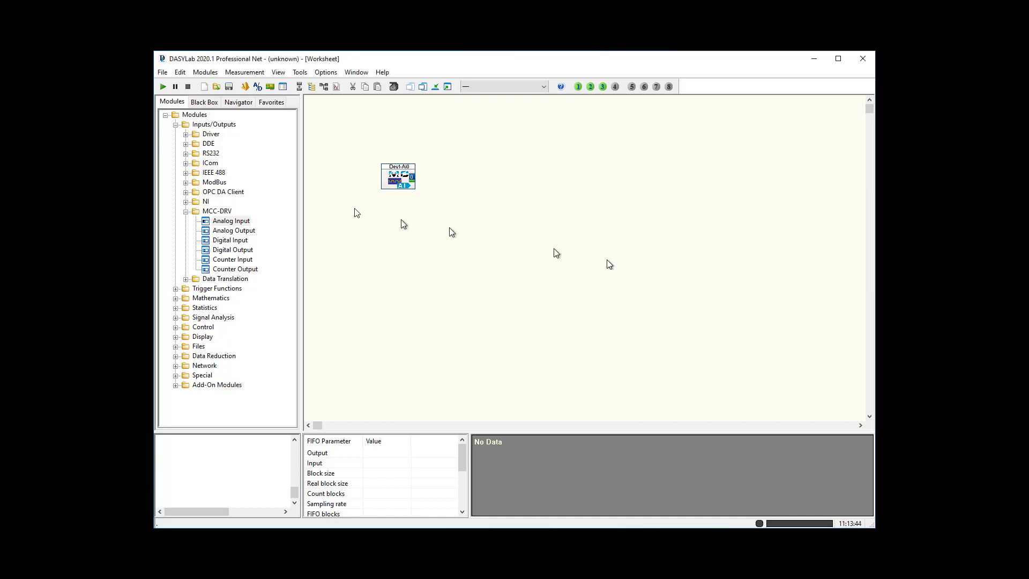
Add a Write Data module beside the analog input and accept its default DASYLab format options
left_click(175, 125)
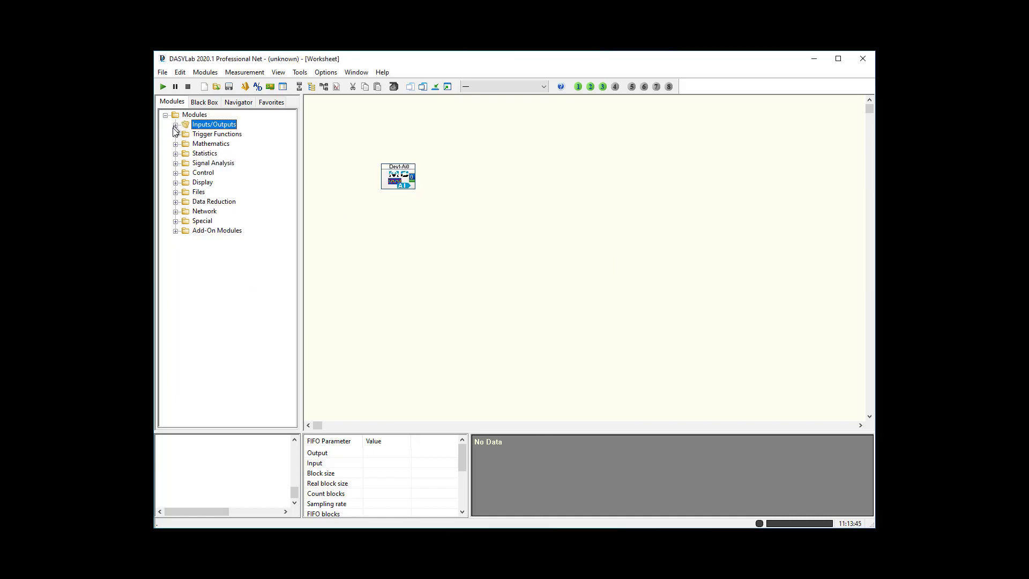
left_click(176, 192)
left_click_drag(212, 210, 455, 168)
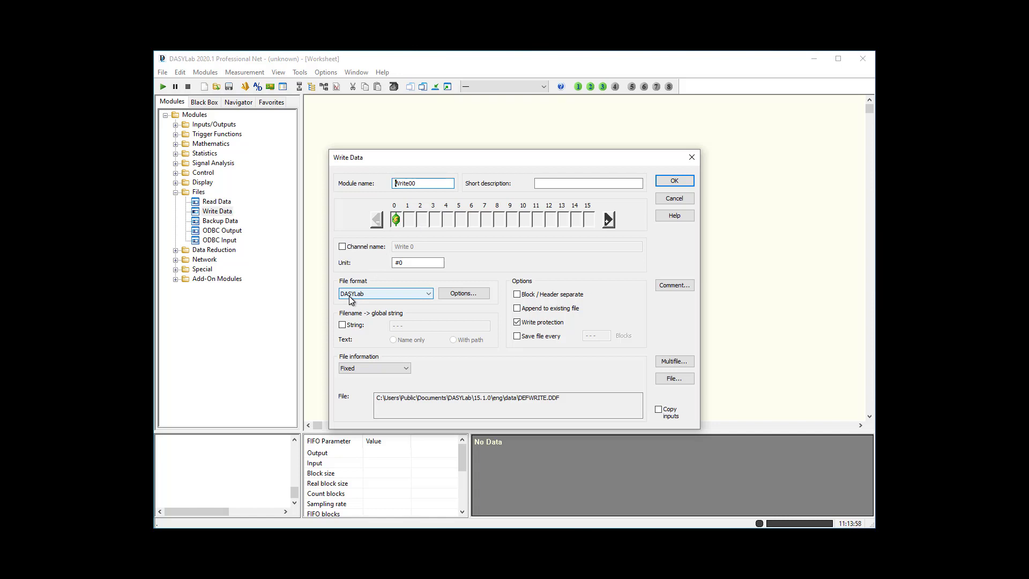
left_click(484, 297)
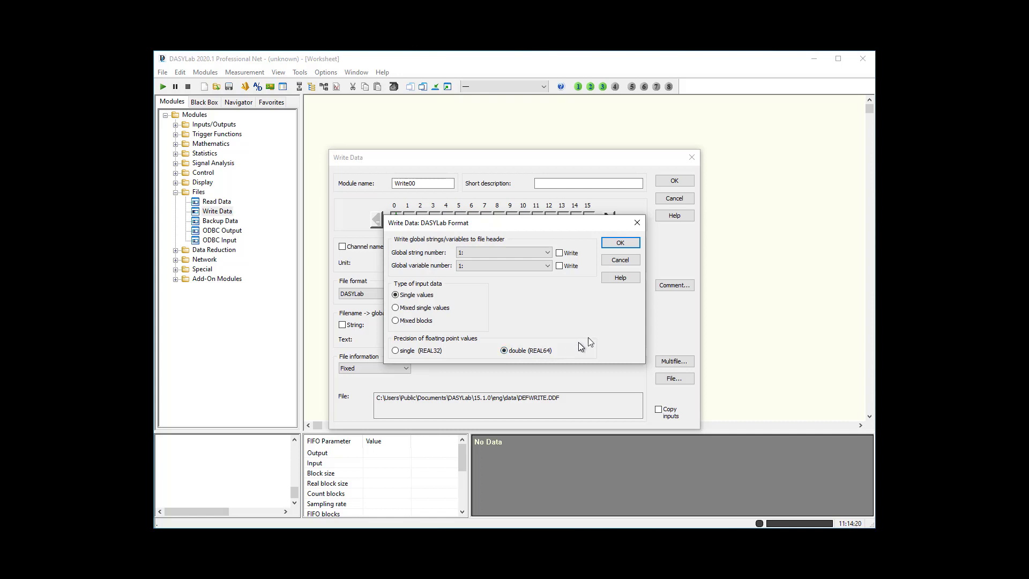
left_click(621, 244)
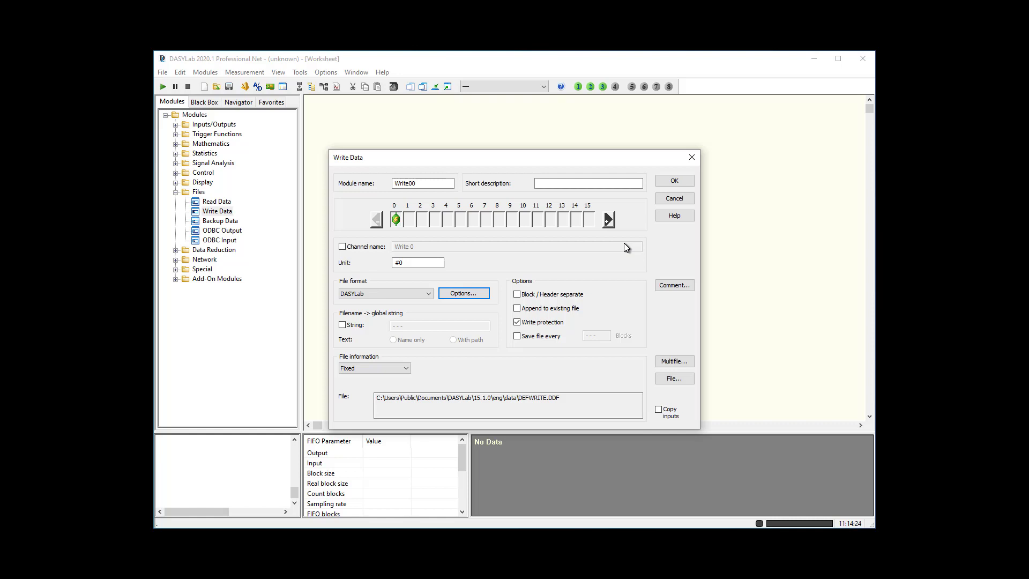
Enable Multifile for the Write Data module with Append to file chain and the number of blocks set to 0
left_click(679, 365)
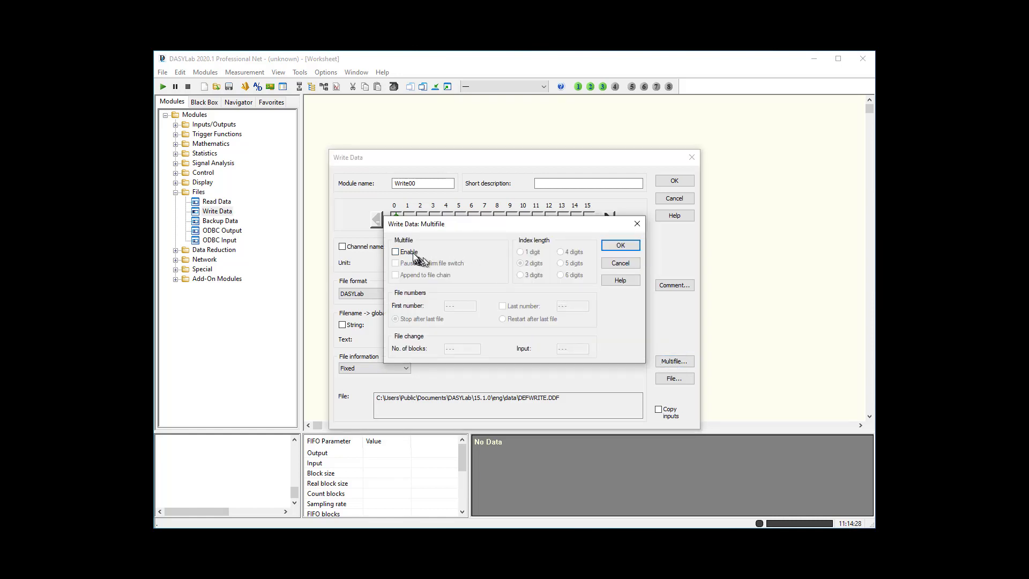
left_click(396, 252)
left_click(397, 275)
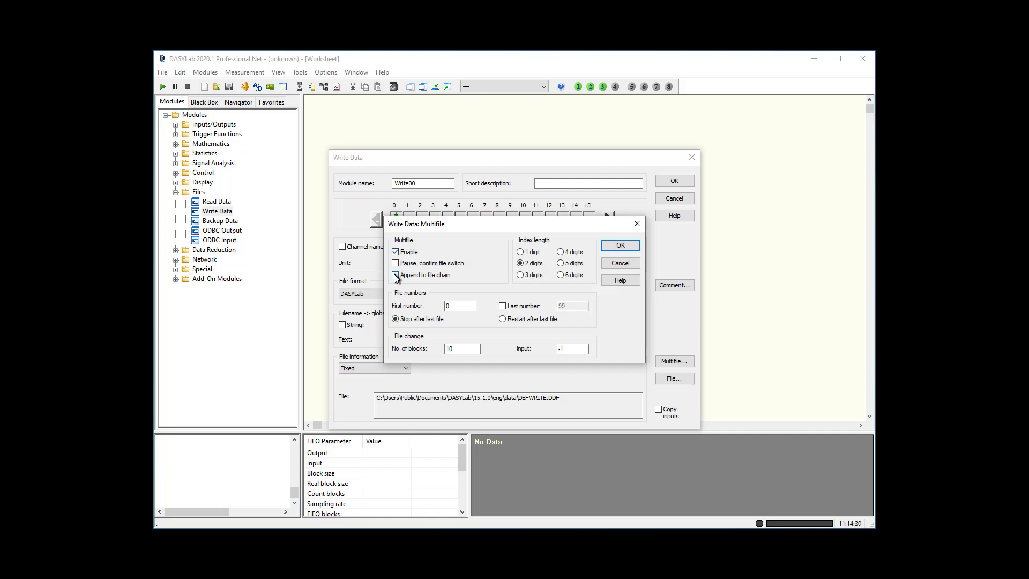
double_click(453, 349)
type("0")
left_click(620, 246)
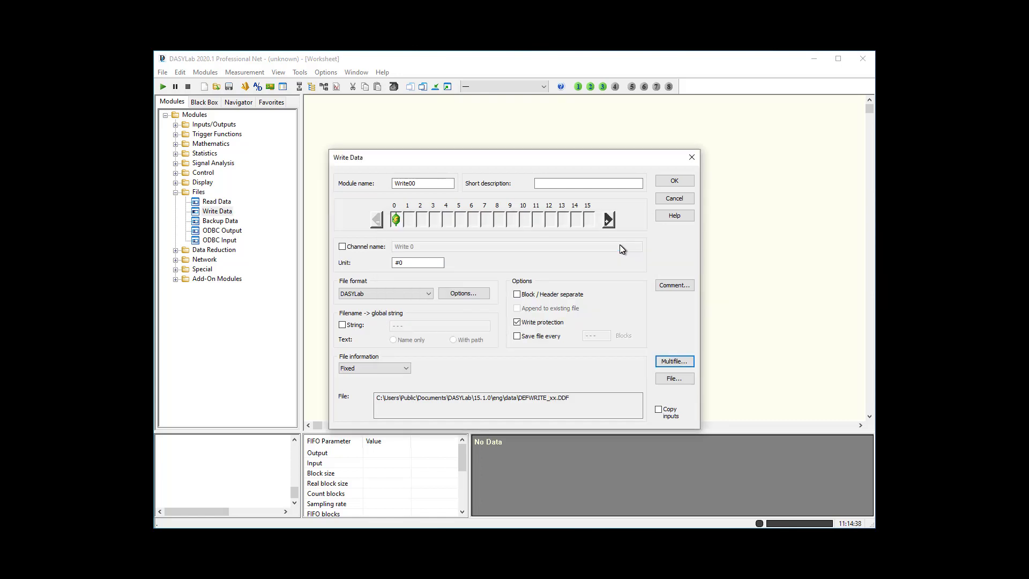
Set the Write Data file information to Global string number 1 and connect the module to the analog input
left_click(406, 369)
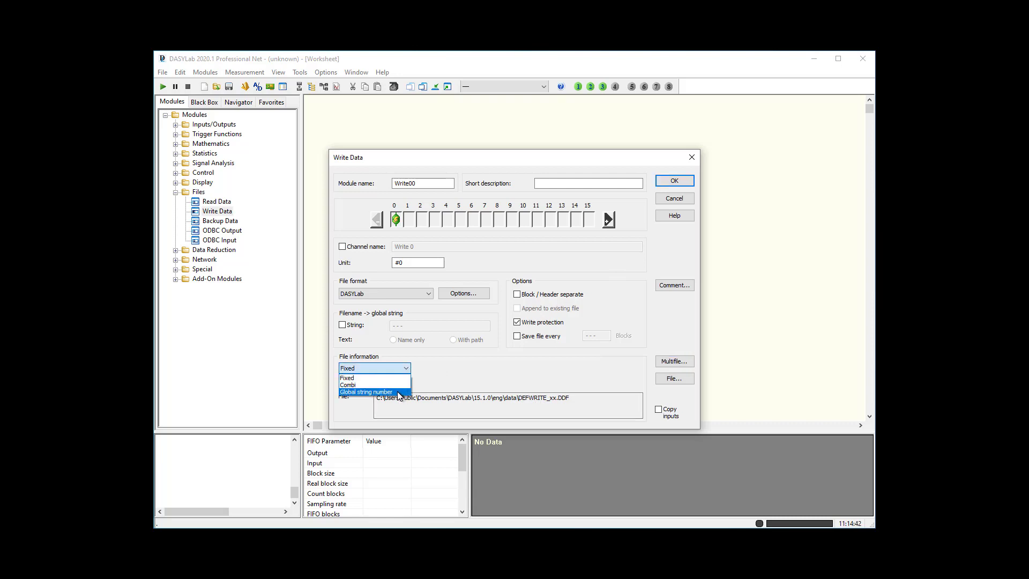
left_click(397, 393)
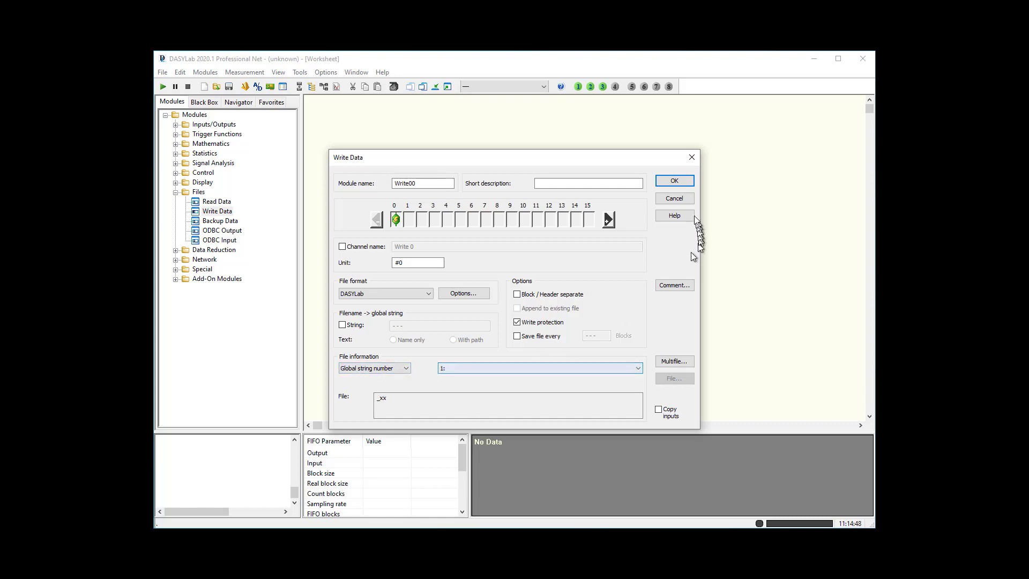
left_click(673, 182)
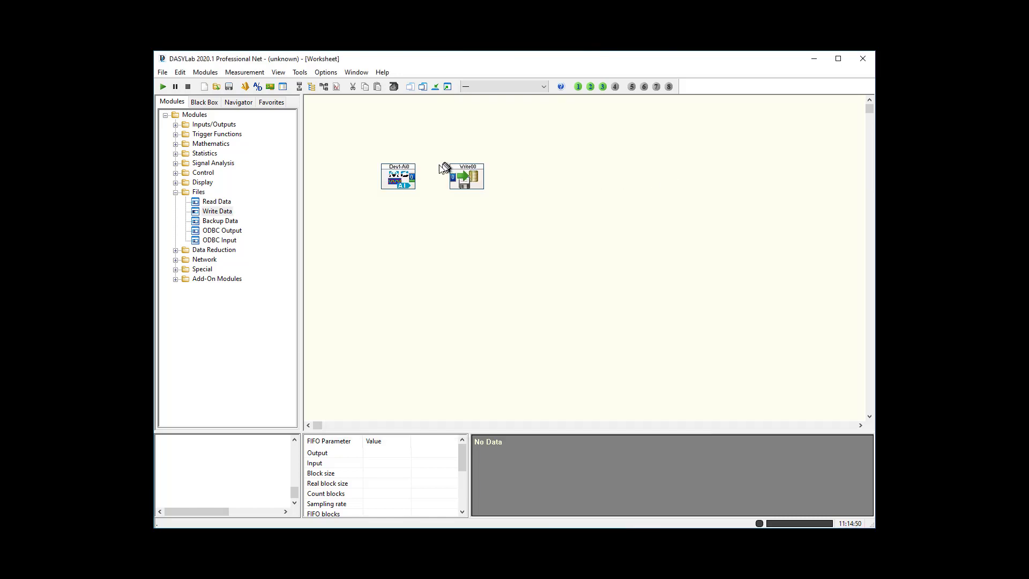
mouse_move(463, 175)
left_mouse_down()
mouse_move(438, 177)
mouse_move(459, 177)
left_mouse_up()
Define global string 1 with the description "Data file name" and the name DATAFILE
left_click(592, 88)
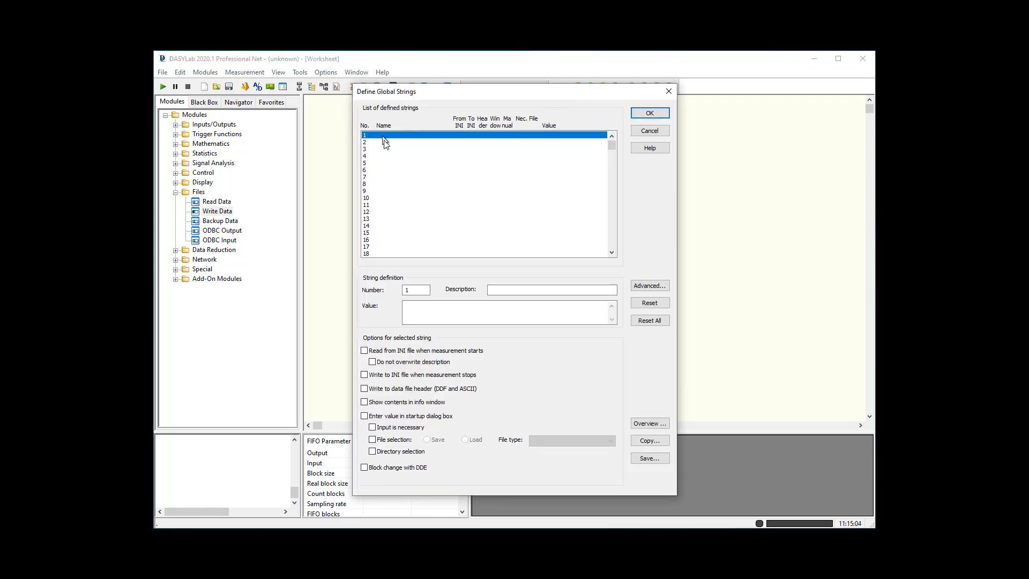
left_click(505, 290)
type("Data fil")
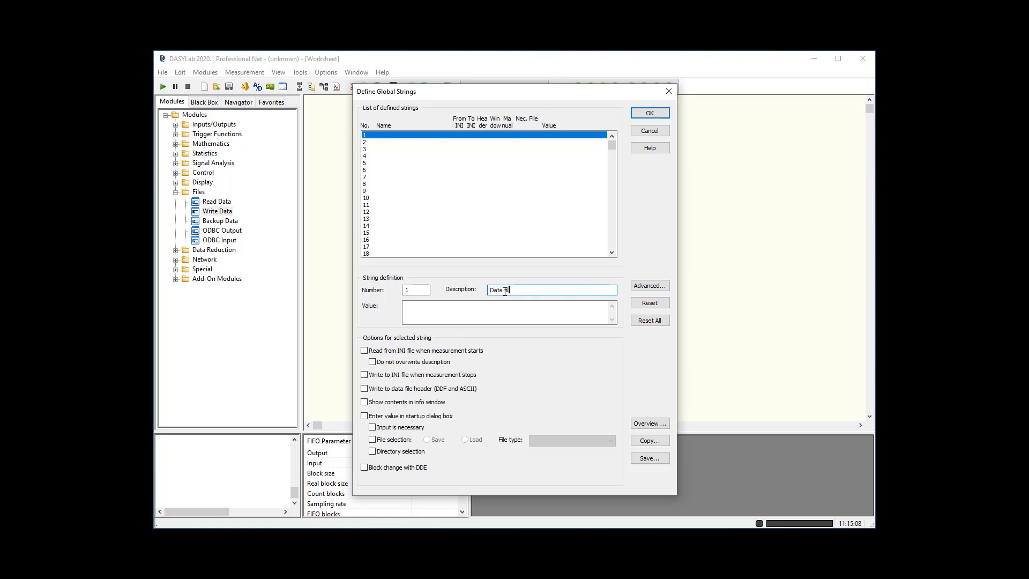
type("e name")
left_click(659, 292)
type("DATAFILE")
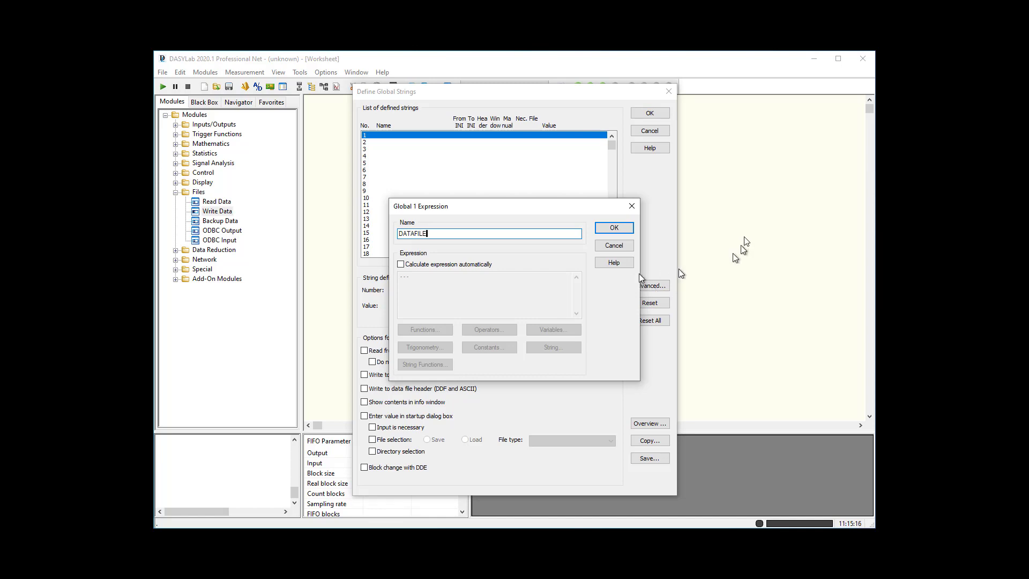
left_click(608, 231)
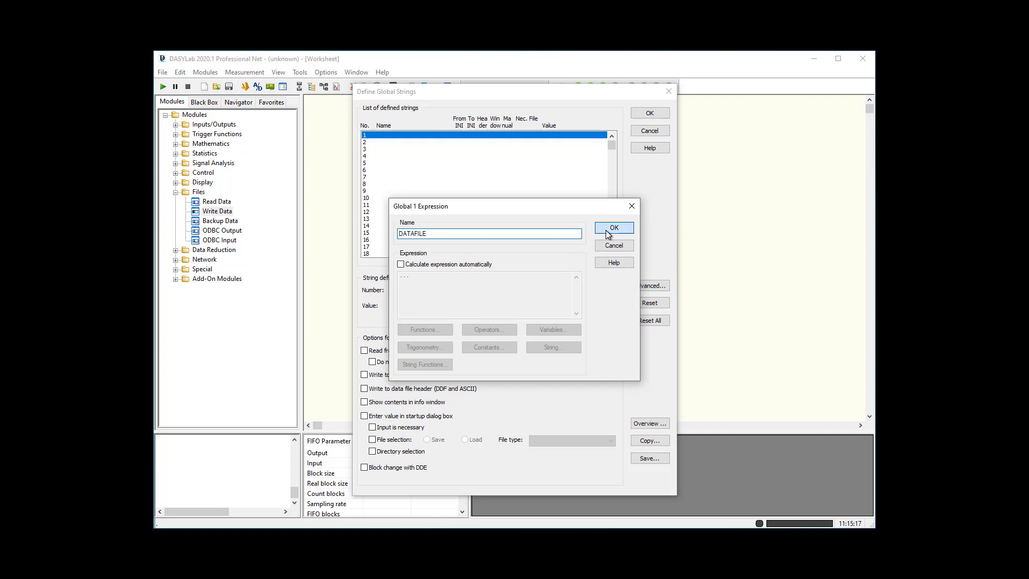
Make DATAFILE a required startup dialog entry with file selection for saving in the DASYLab file type
left_click(364, 416)
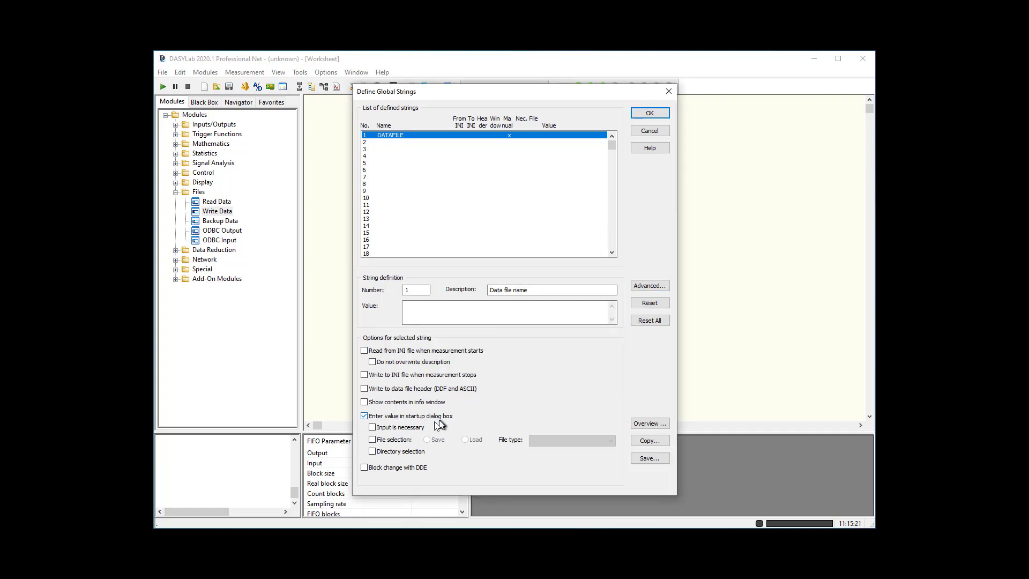
left_click(373, 428)
left_click(373, 440)
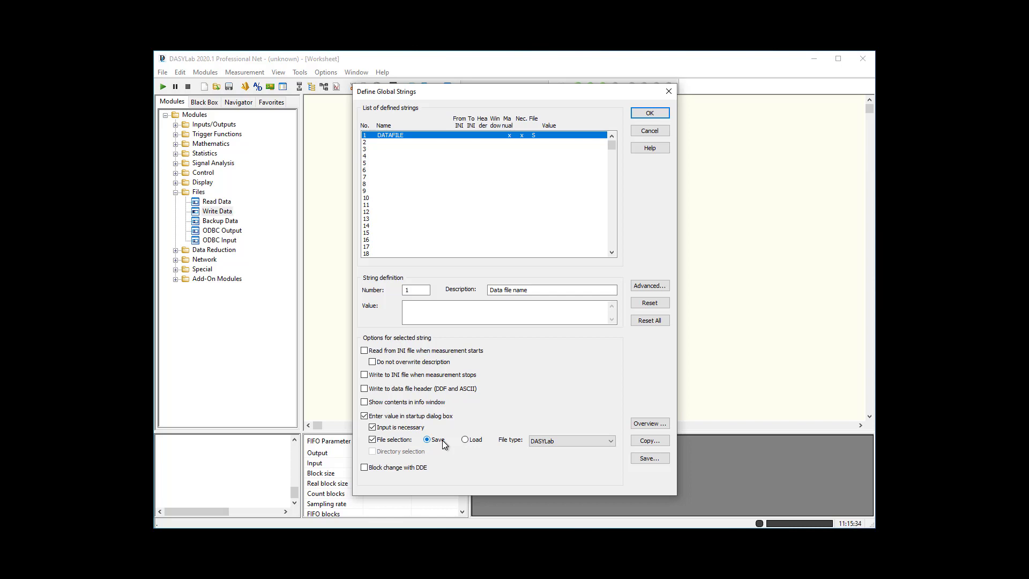
left_click(573, 442)
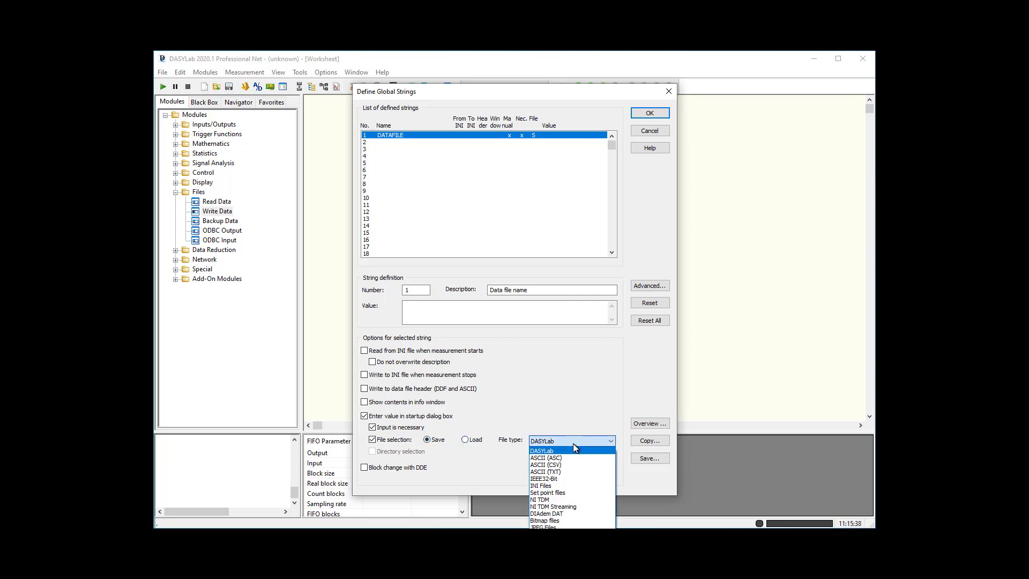
left_click(574, 442)
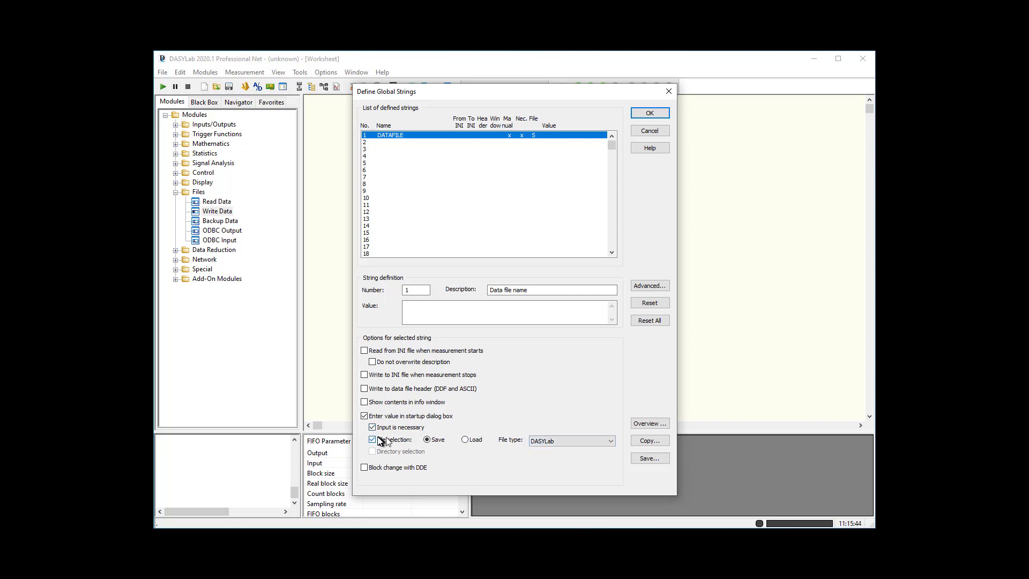
left_click(649, 113)
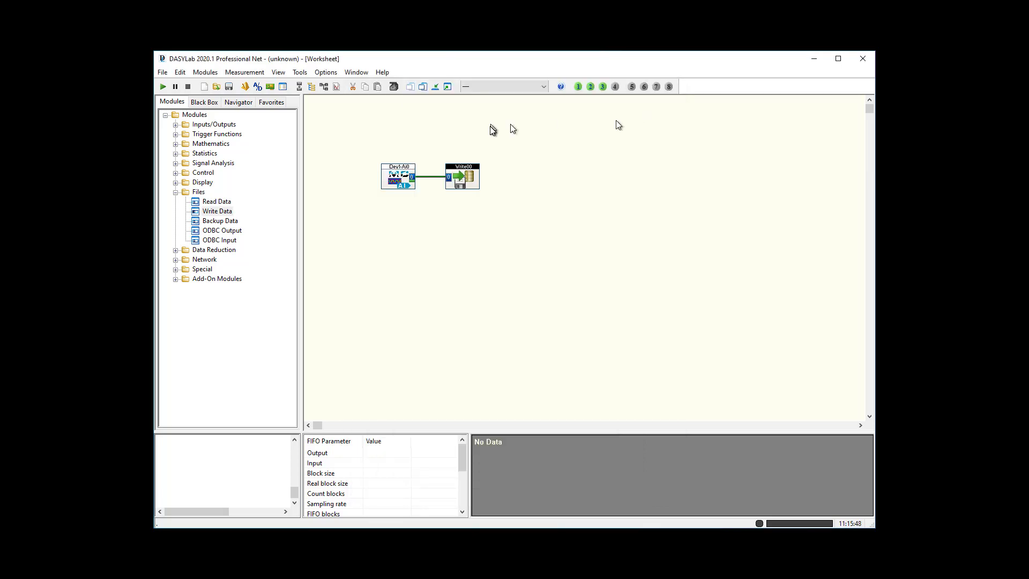
Add a Stop module beside the Write Data module that stops the measurement after 10 seconds
left_click(175, 192)
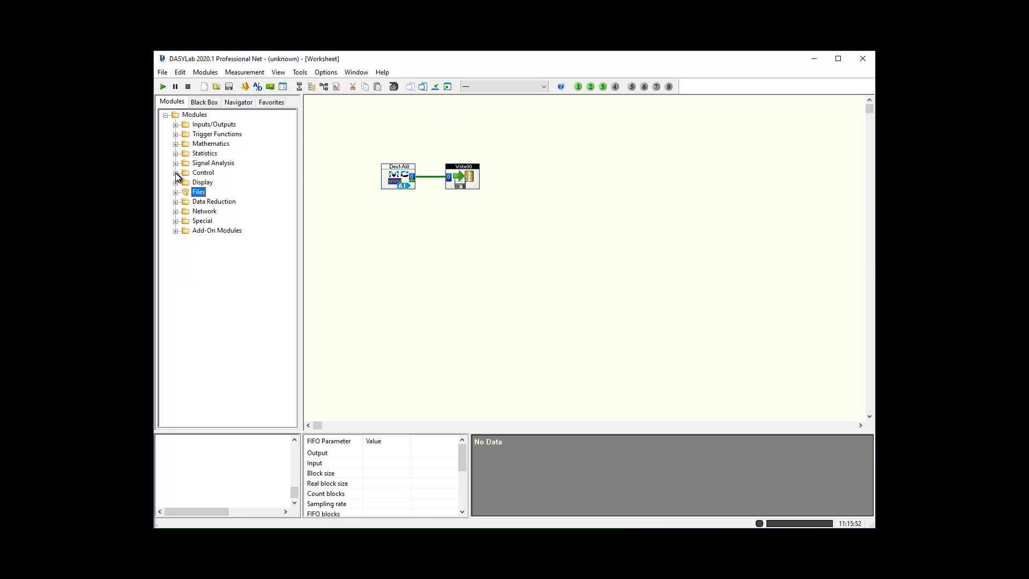
left_click(175, 172)
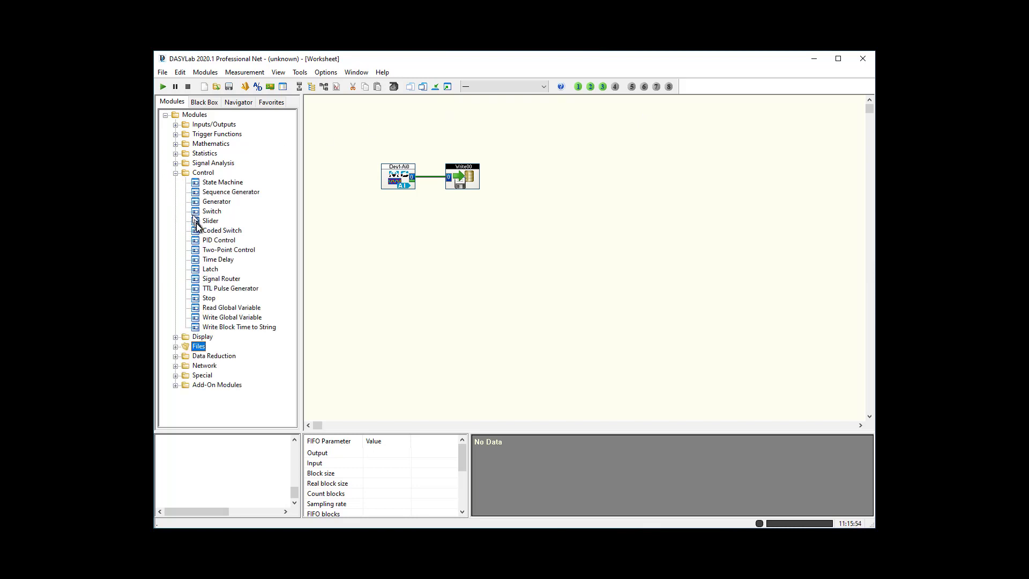
left_click_drag(209, 298, 513, 167)
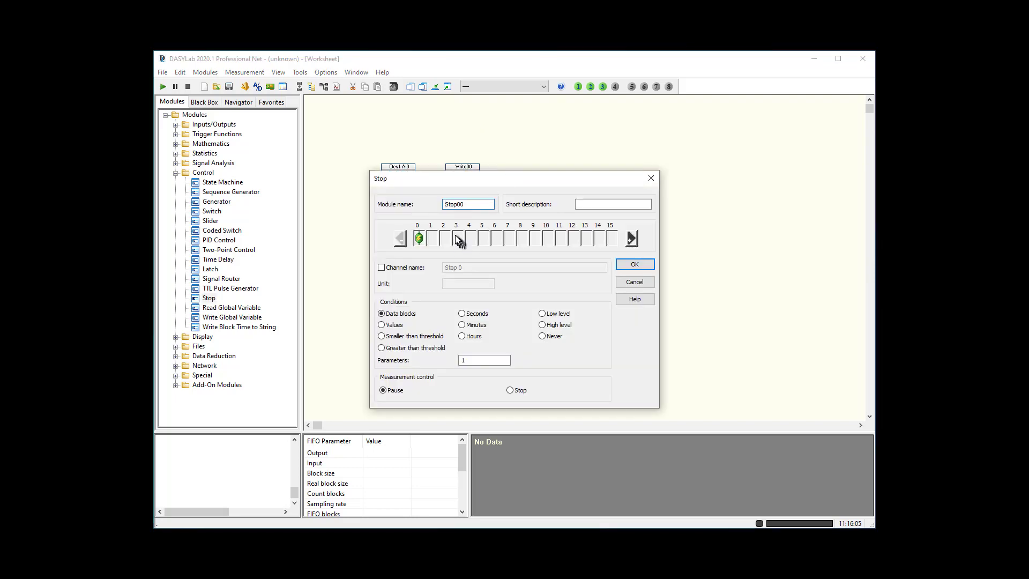
left_click(462, 313)
left_click(472, 360)
type("0")
left_click(523, 393)
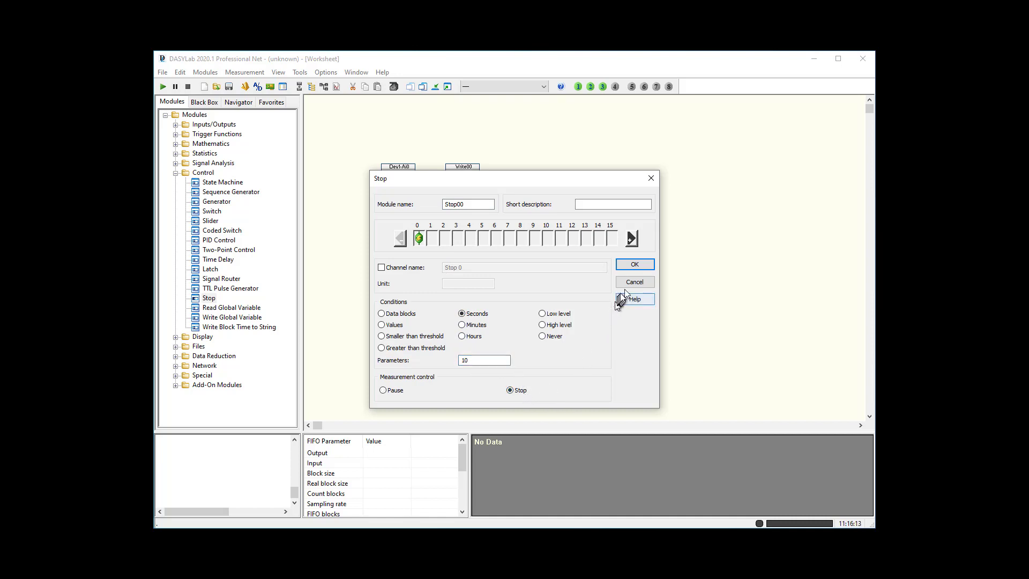
left_click(637, 265)
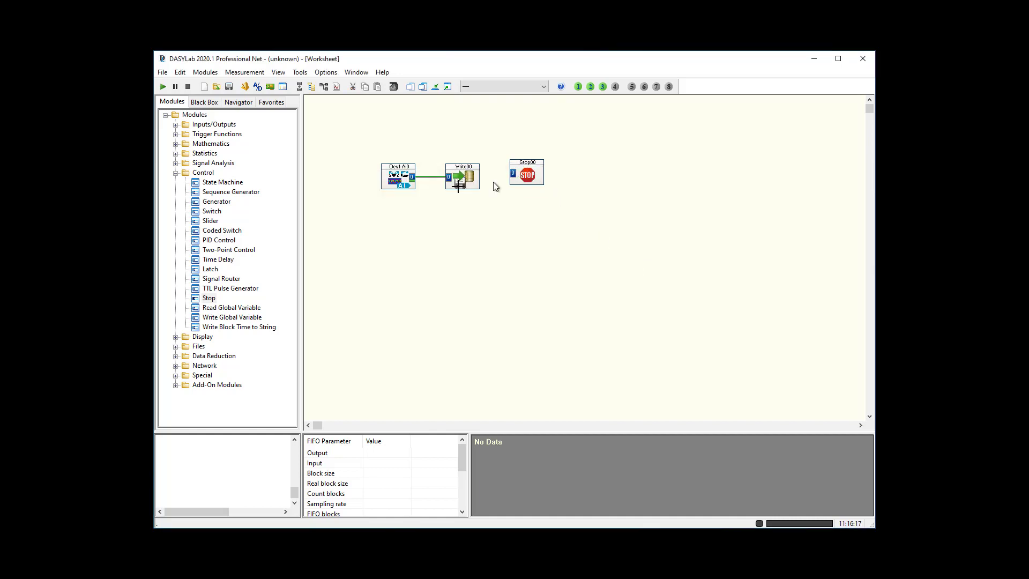
Enable Copy inputs on the Write Data module and connect its output to the Stop module
double_click(458, 179)
left_click(663, 410)
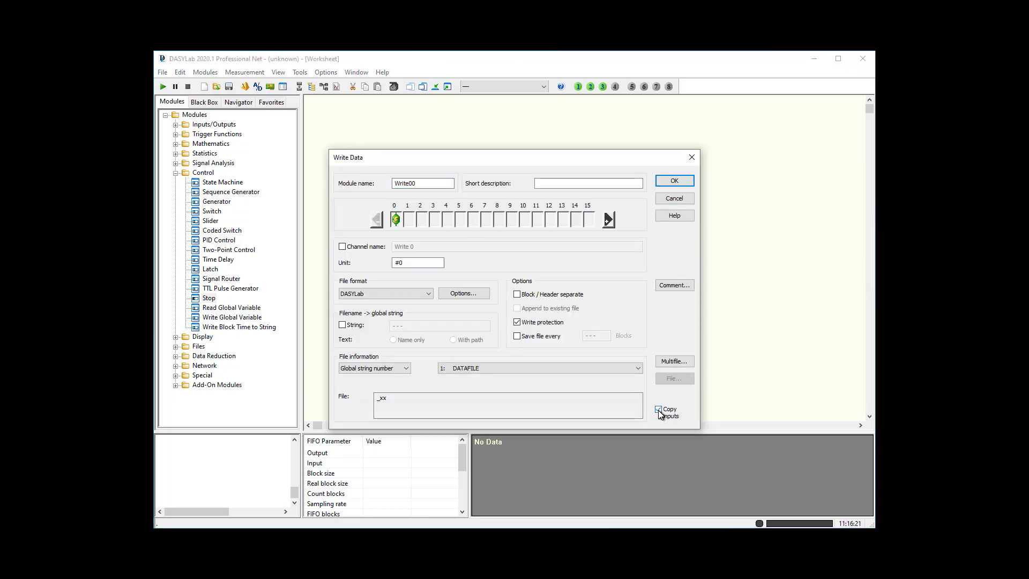
left_click(677, 182)
left_click_drag(477, 177, 513, 179)
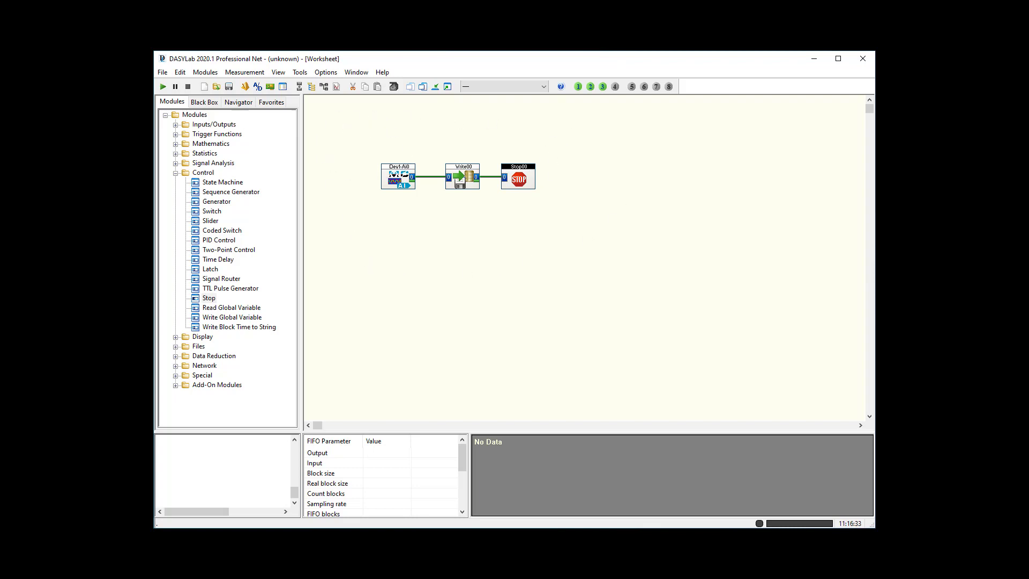
Run the measurement with My New File.ddf in the data folder as the data file name
left_click(163, 87)
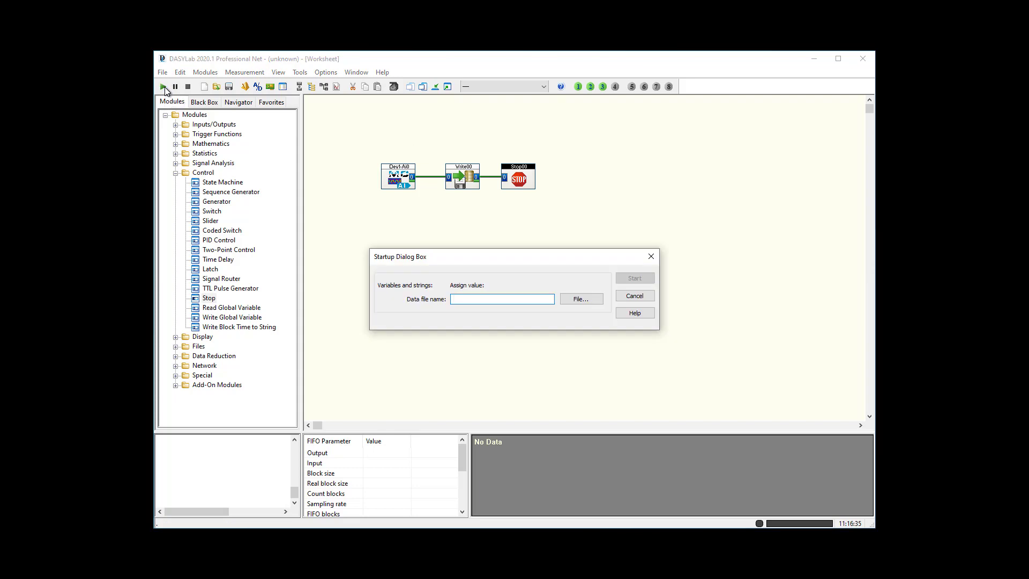
left_click(594, 300)
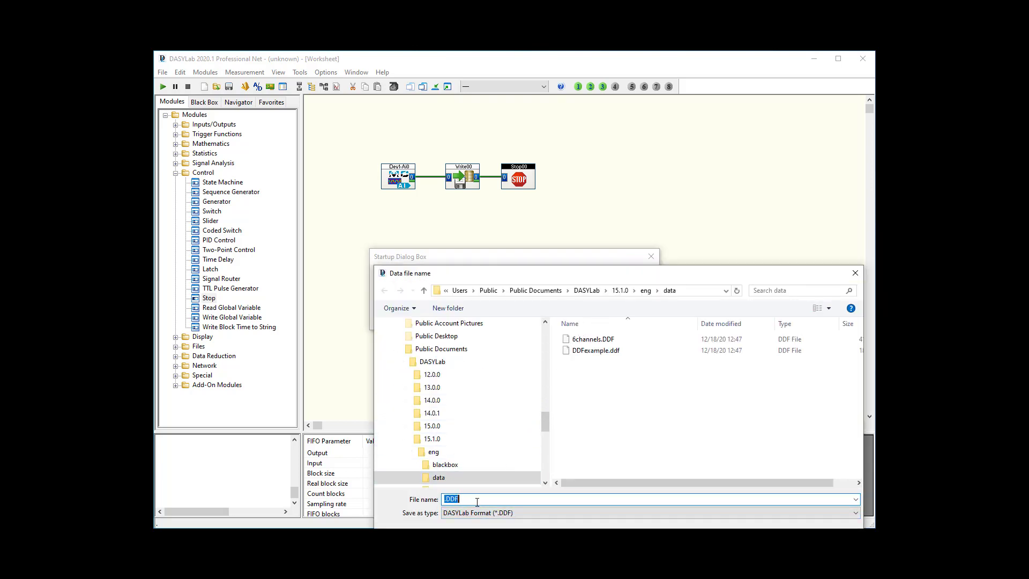
type("My New File.ddf")
key("Return")
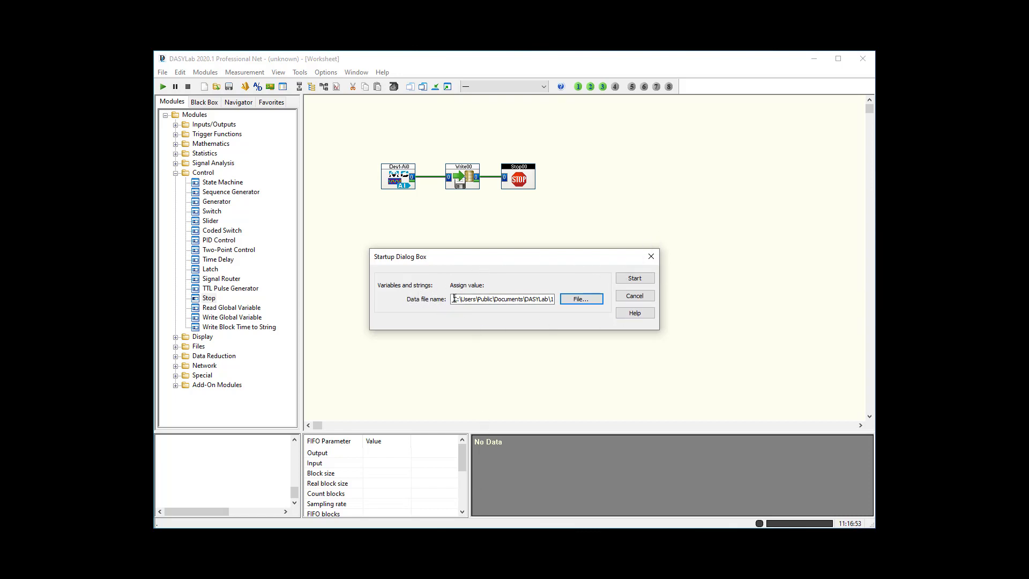
left_click(638, 278)
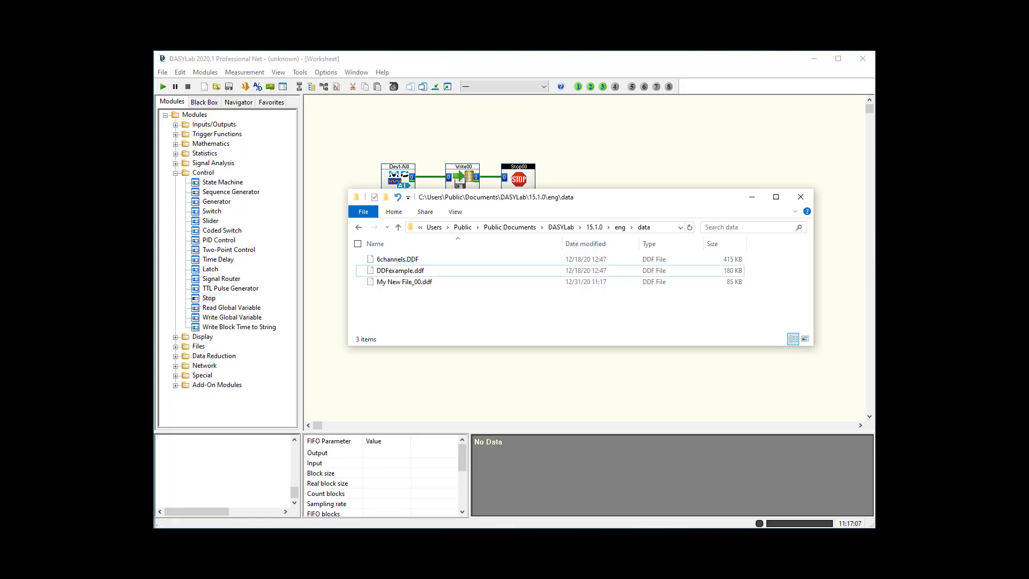
Inspect the recorded file My New File_00.ddf in the data folder, then return to the worksheet
left_click(426, 284)
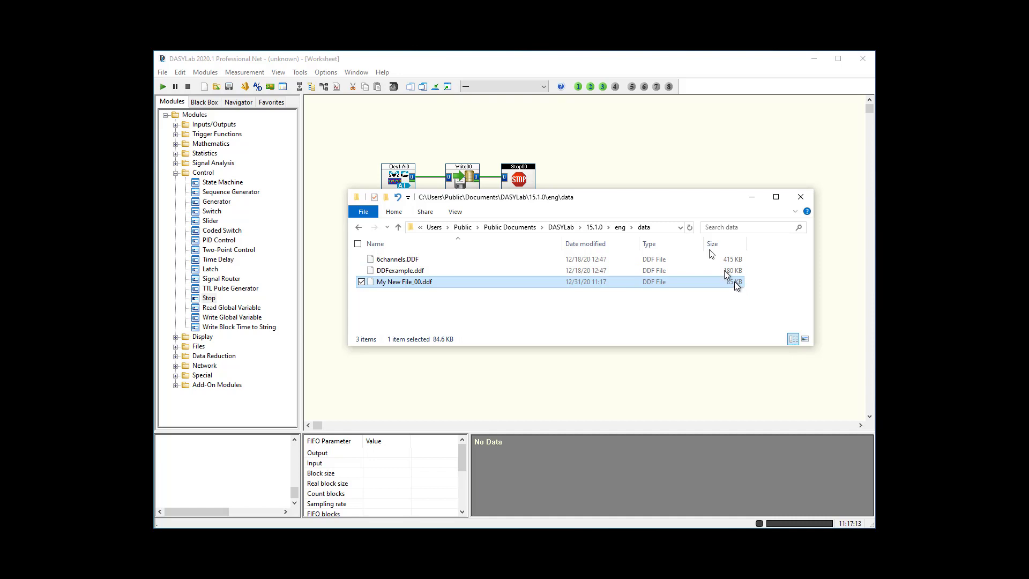
left_click(617, 148)
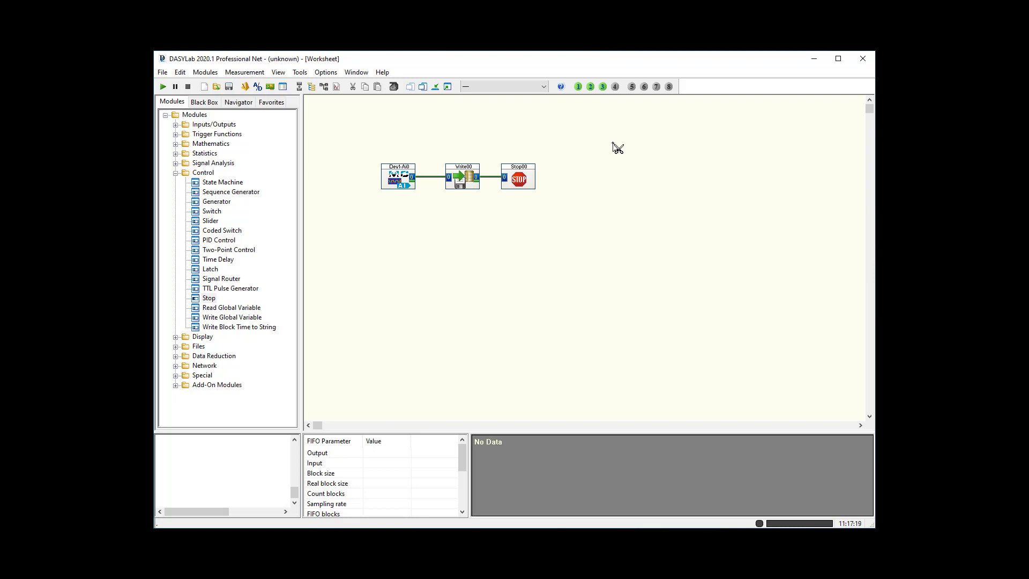
Change the Write Data module's file format to ASCII (ASC)
right_click(459, 176)
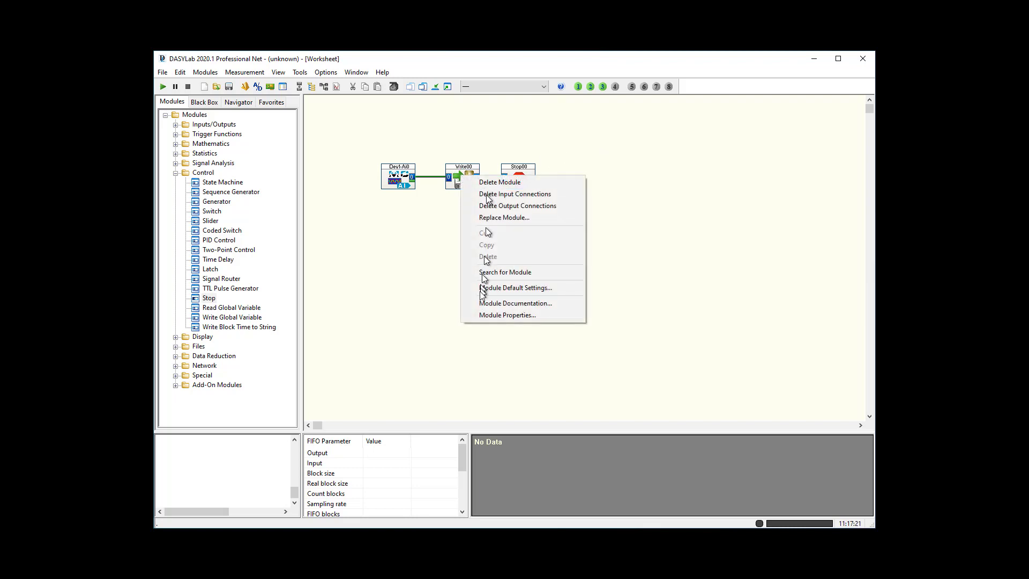
left_click(484, 316)
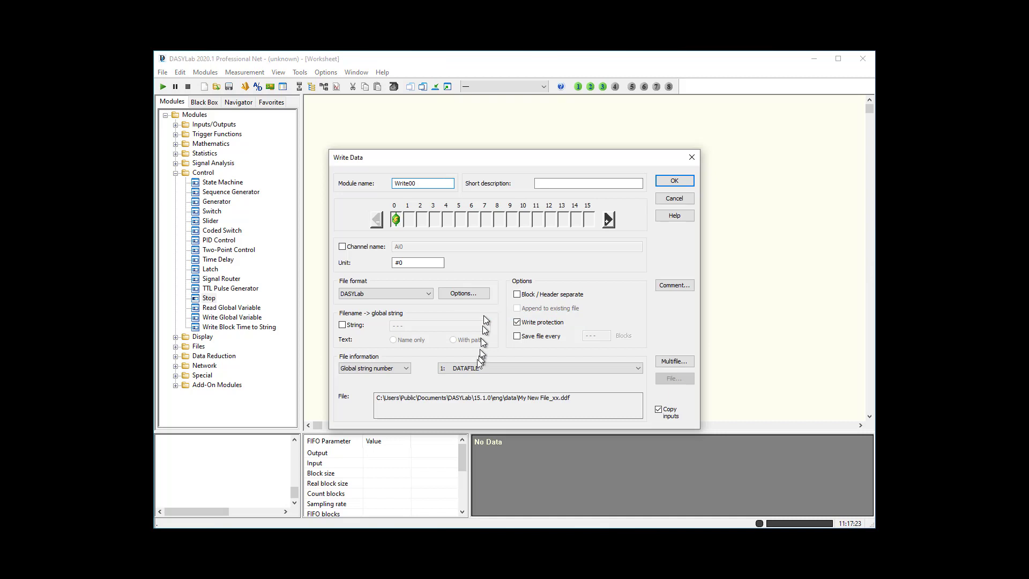
left_click(413, 296)
left_click(372, 303)
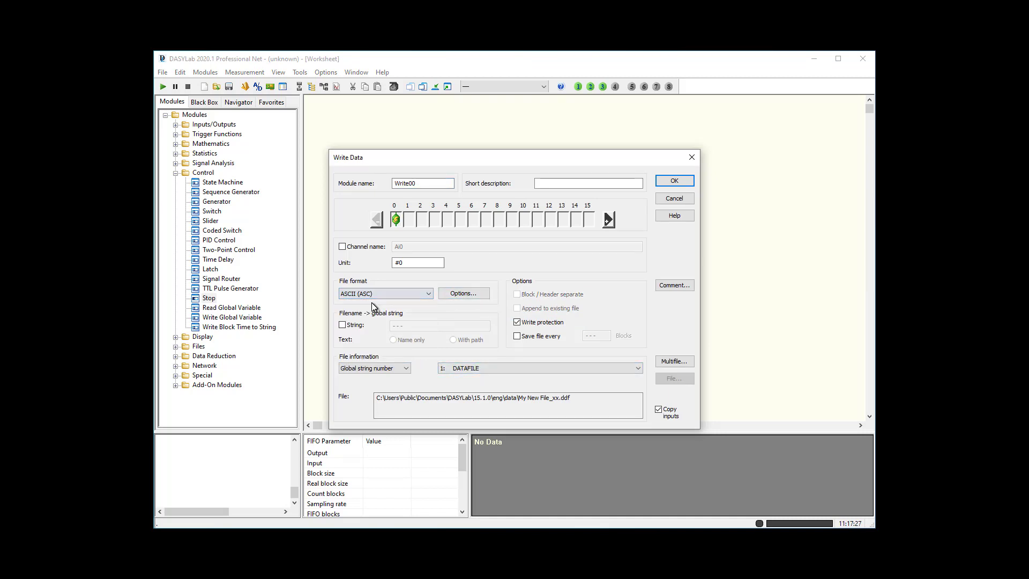
Configure the Write Data module's ASCII options with Tab separator, 4 decimal places and Date+time as the time format
left_click(476, 294)
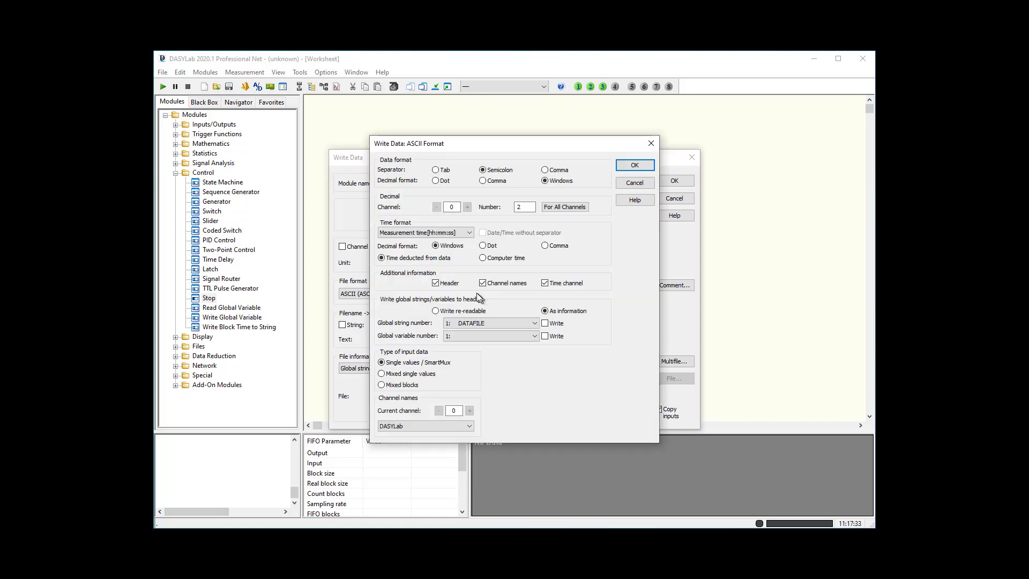
double_click(520, 207)
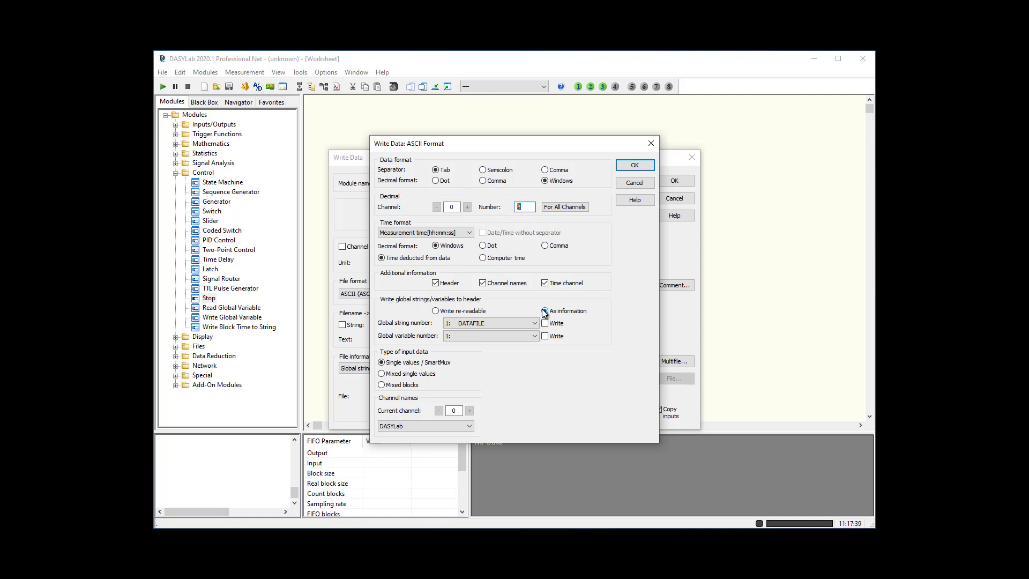
type("4")
left_click(470, 233)
left_click(434, 277)
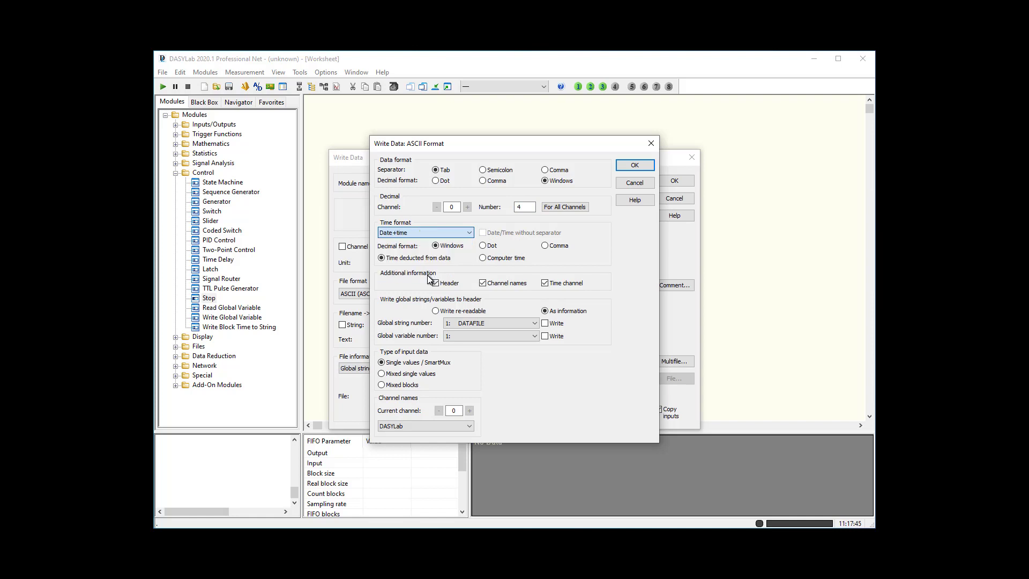
left_click(435, 283)
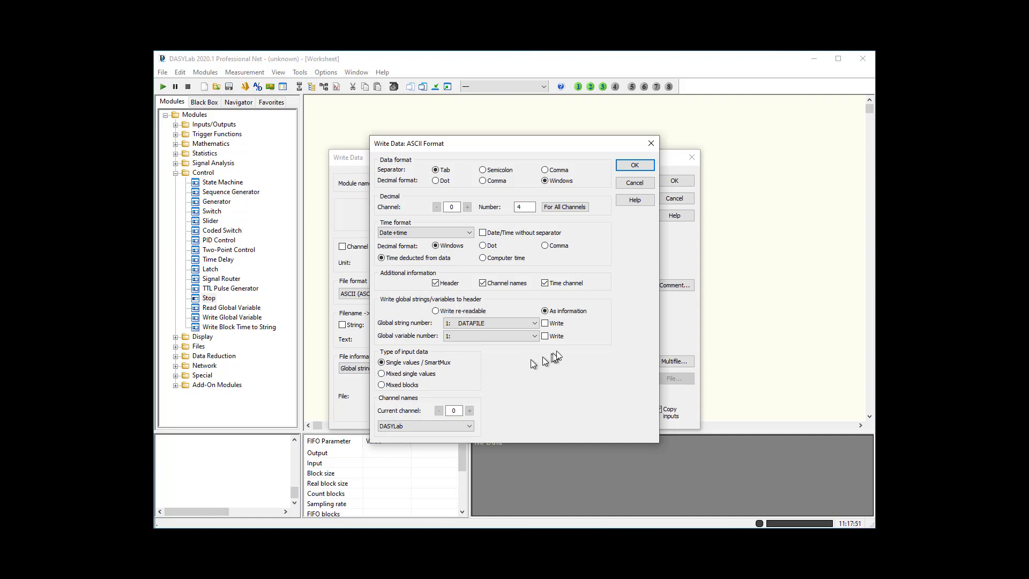
left_click(635, 165)
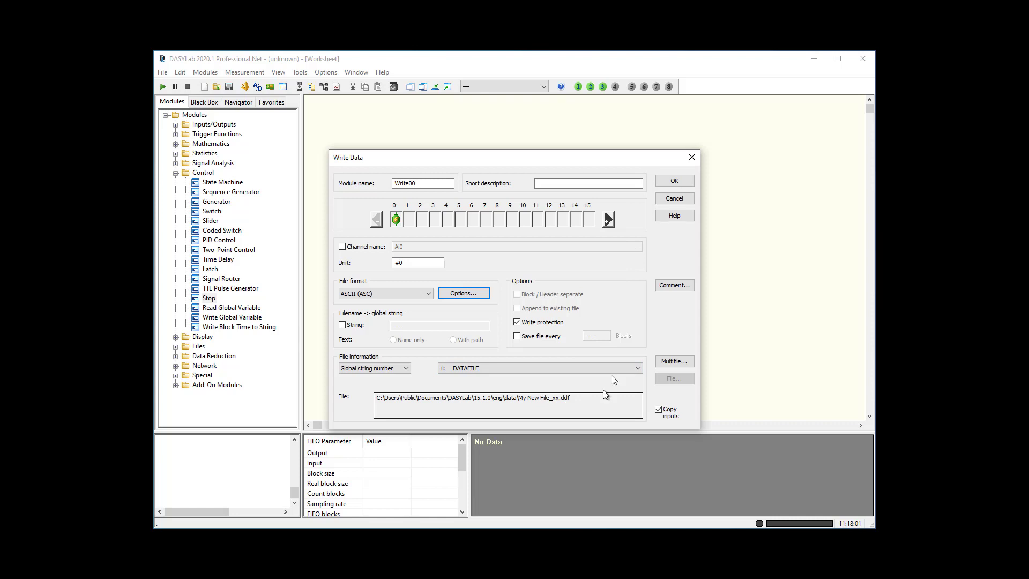
left_click(670, 182)
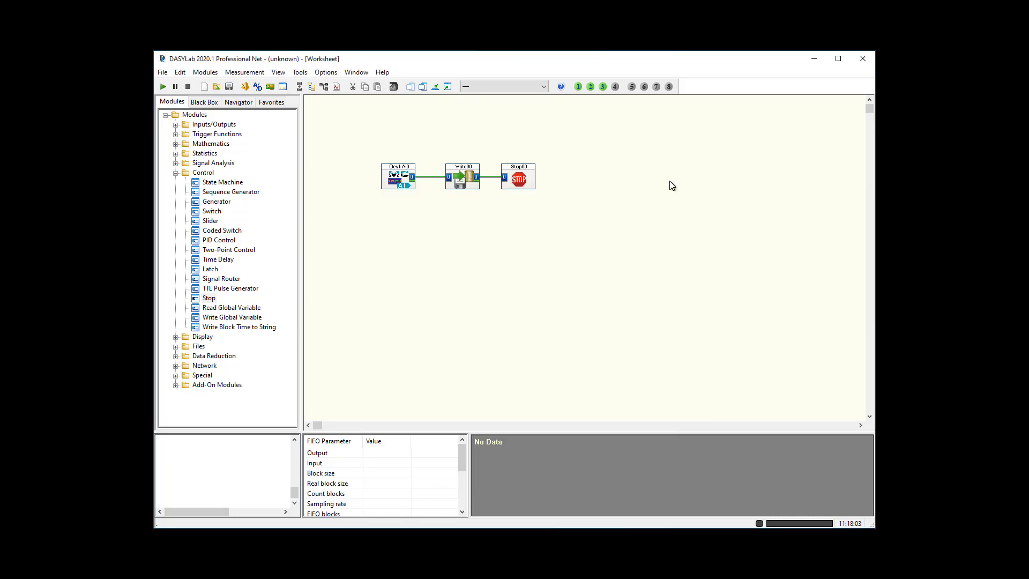
Set the file type of the DATAFILE global string's file selection to ASCII (ASC)
left_click(589, 87)
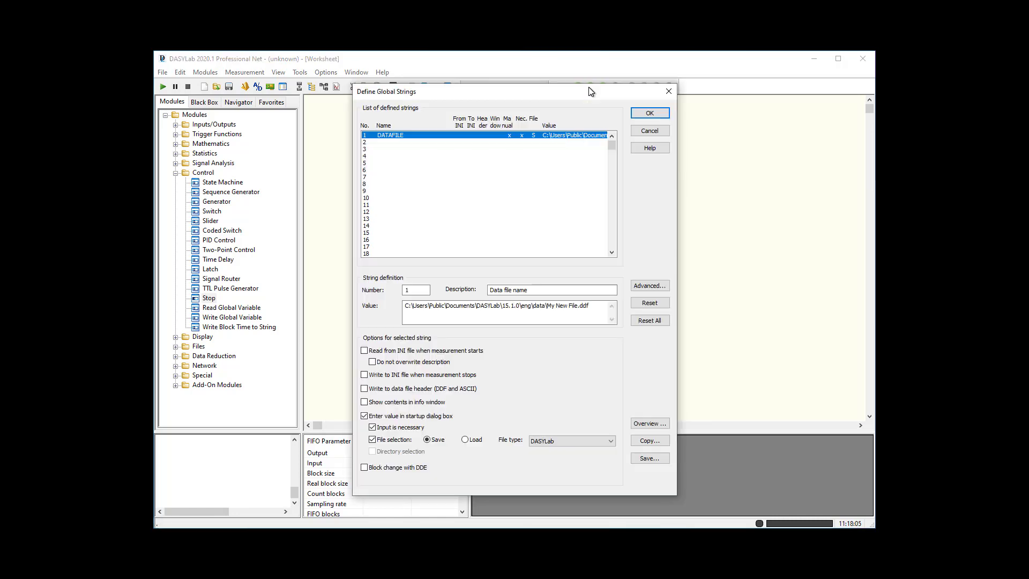
left_click(559, 441)
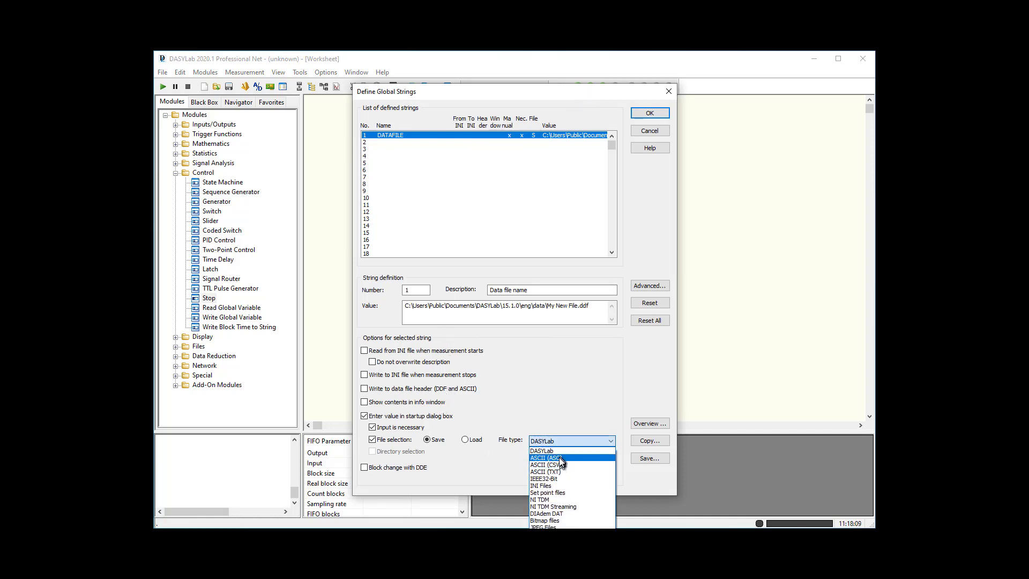
left_click(559, 457)
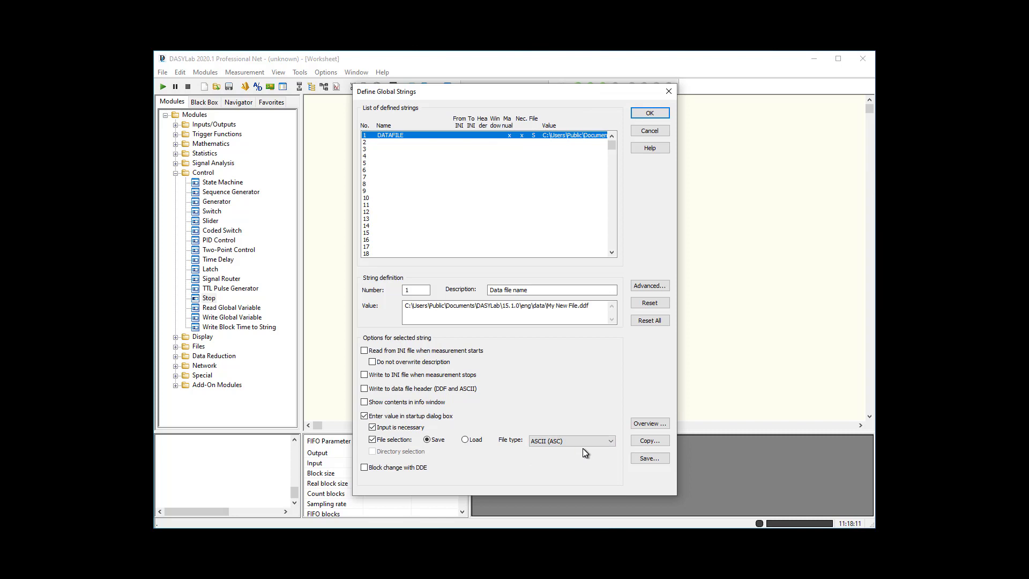
left_click(659, 117)
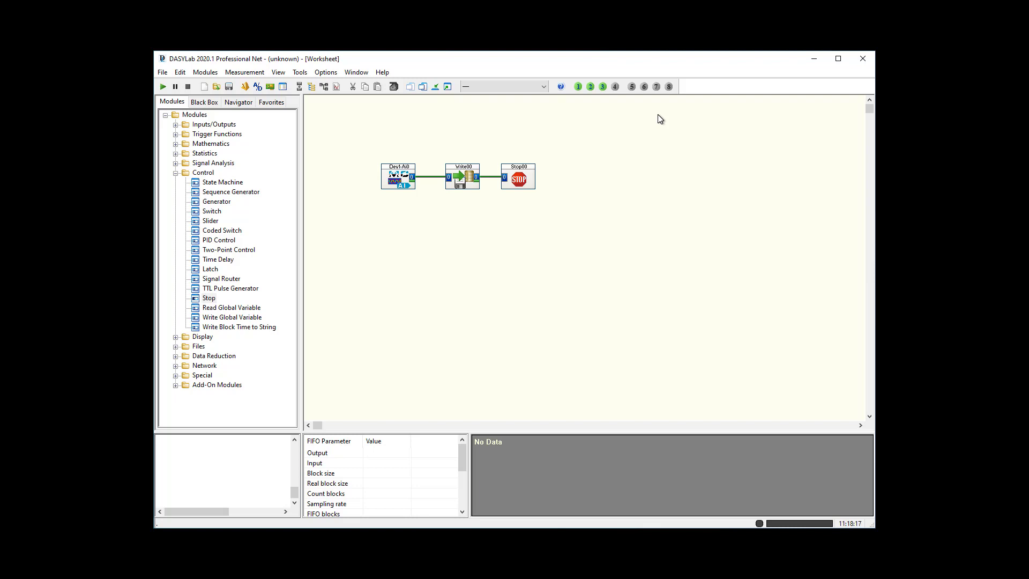
Run the measurement with My New File.ASC in the data folder as the data file name
left_click(163, 87)
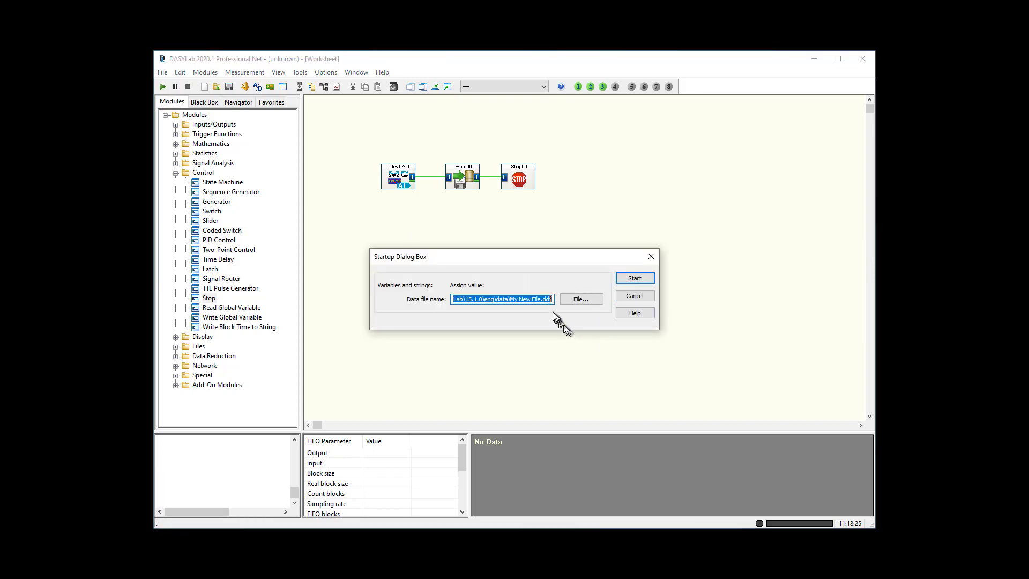
left_click(581, 299)
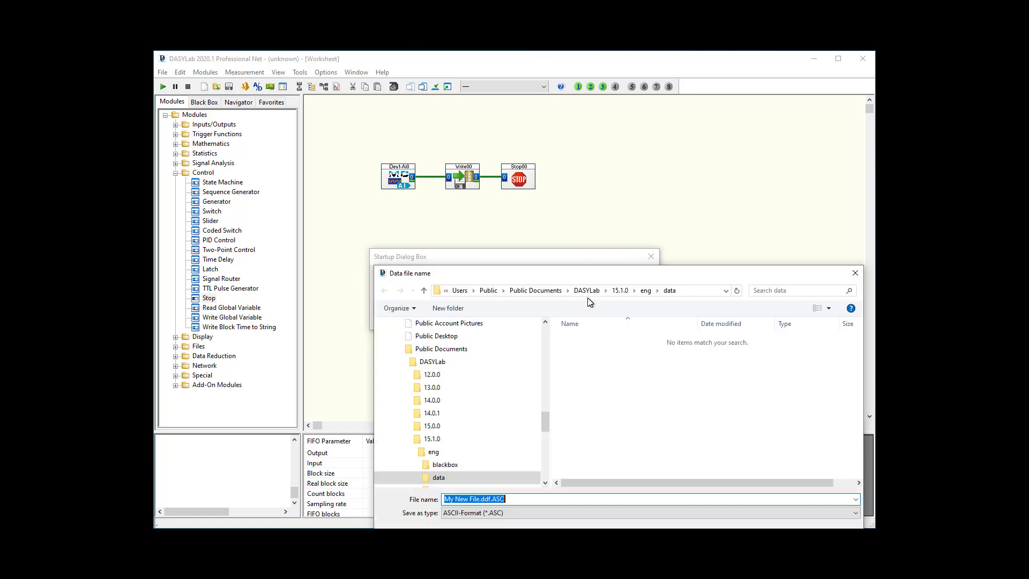
left_click(491, 499)
key("BackSpace")
key("BackSpace")
key("BackSpace")
key("Return")
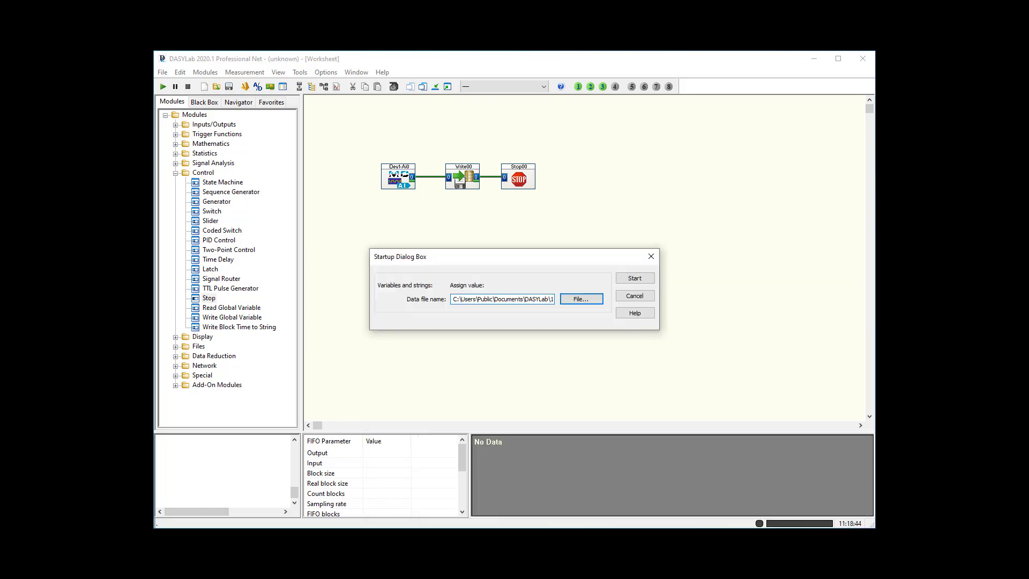
left_click(635, 278)
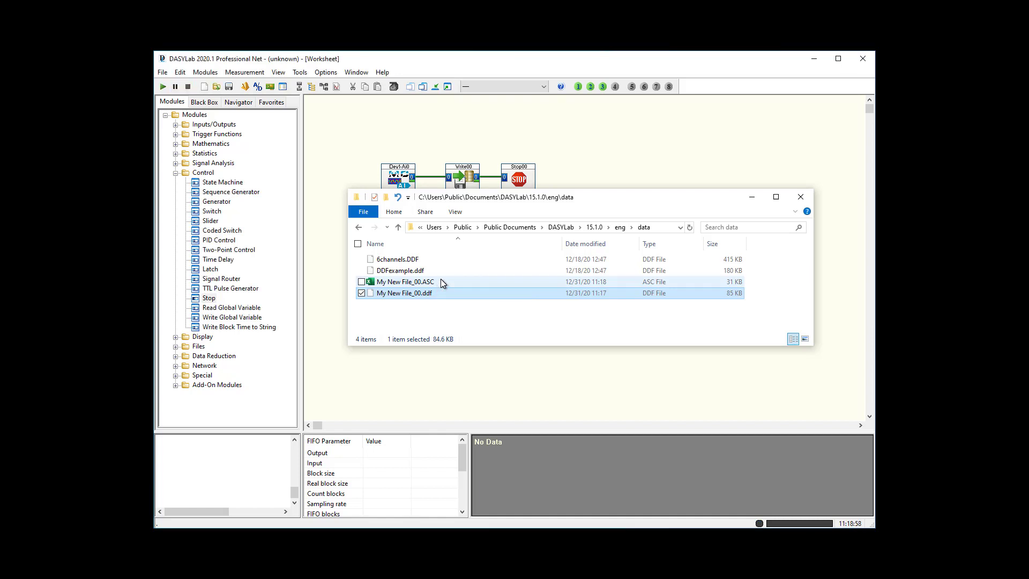
Compare the sizes of My New File_00.ASC and My New File_00.ddf in the data folder, then return to the worksheet
left_click(440, 281)
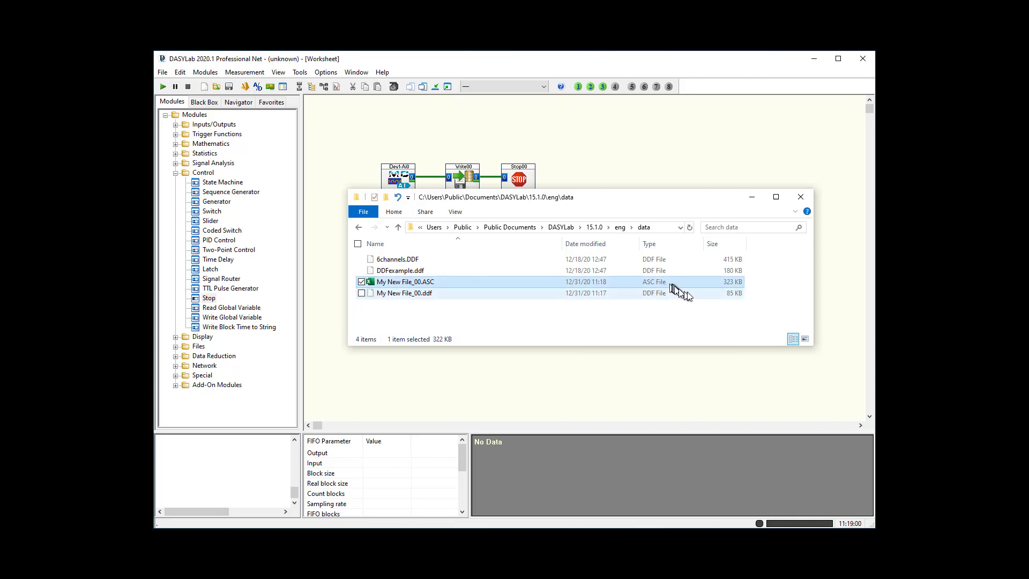
left_click(738, 294)
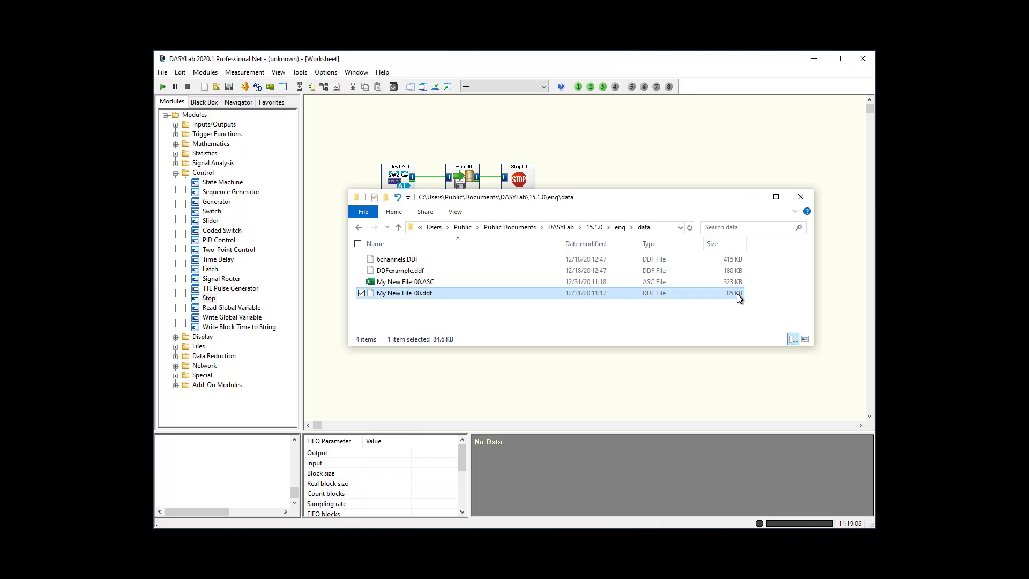
left_click(592, 150)
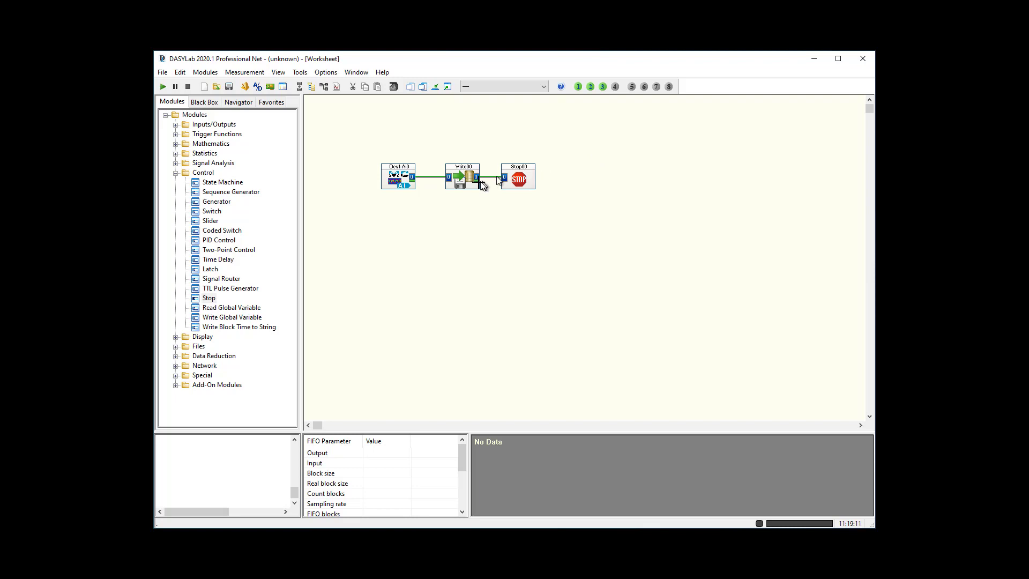
Change the Write Data module's file format to ASCII (CSV), accepting the Excel-ready data and time settings, and review its ASCII format options
right_click(461, 172)
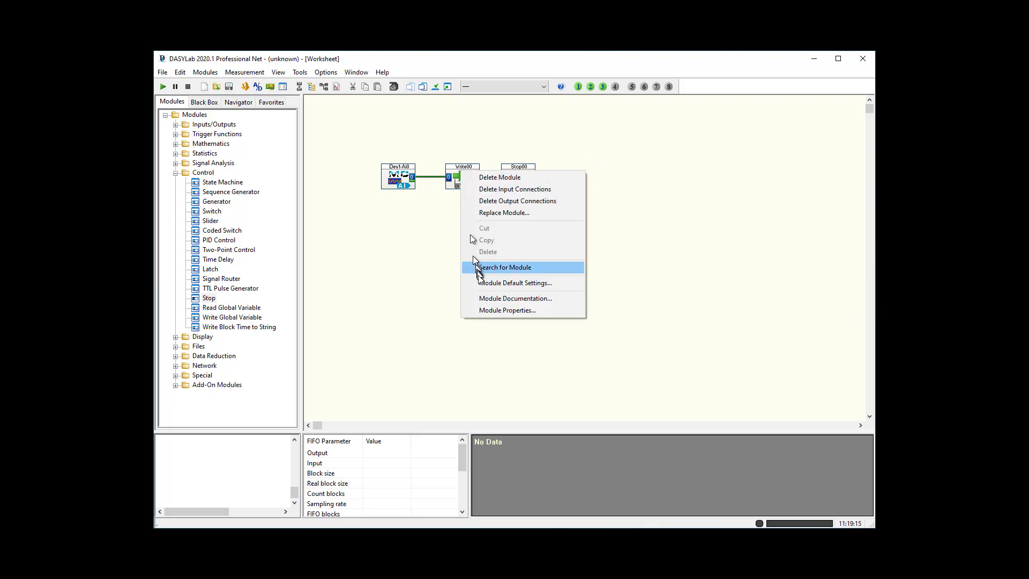
left_click(488, 311)
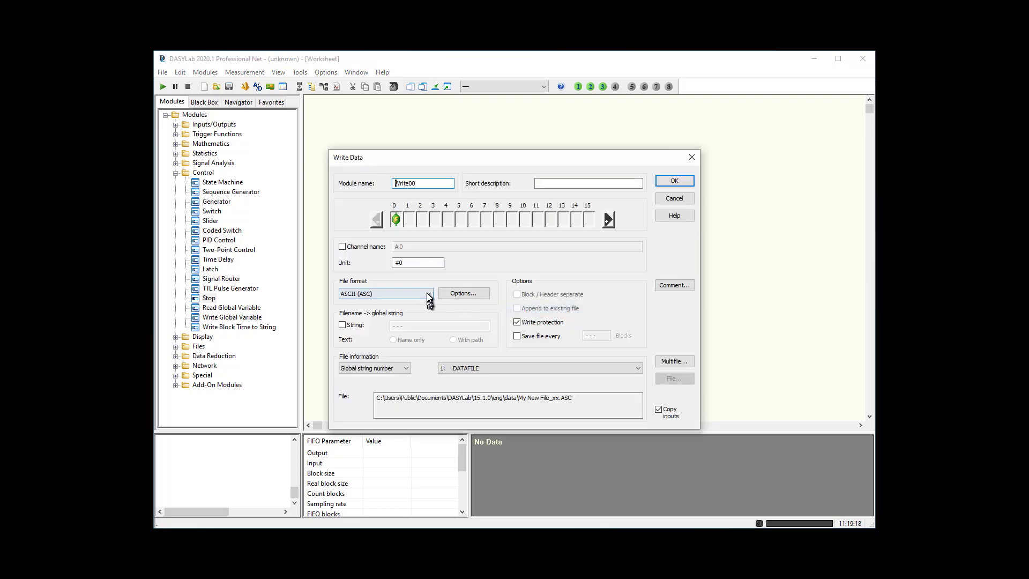
left_click(428, 294)
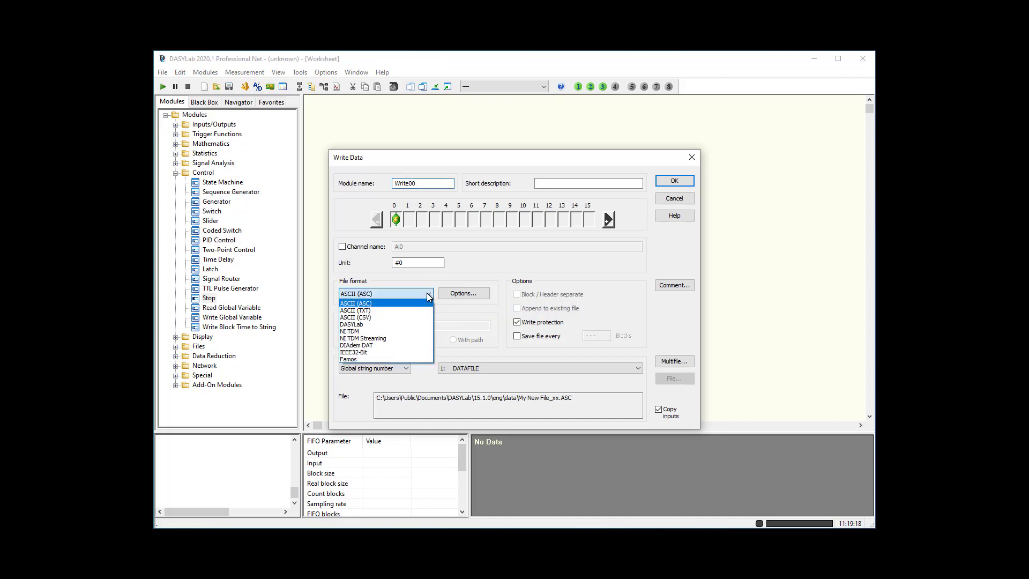
left_click(387, 317)
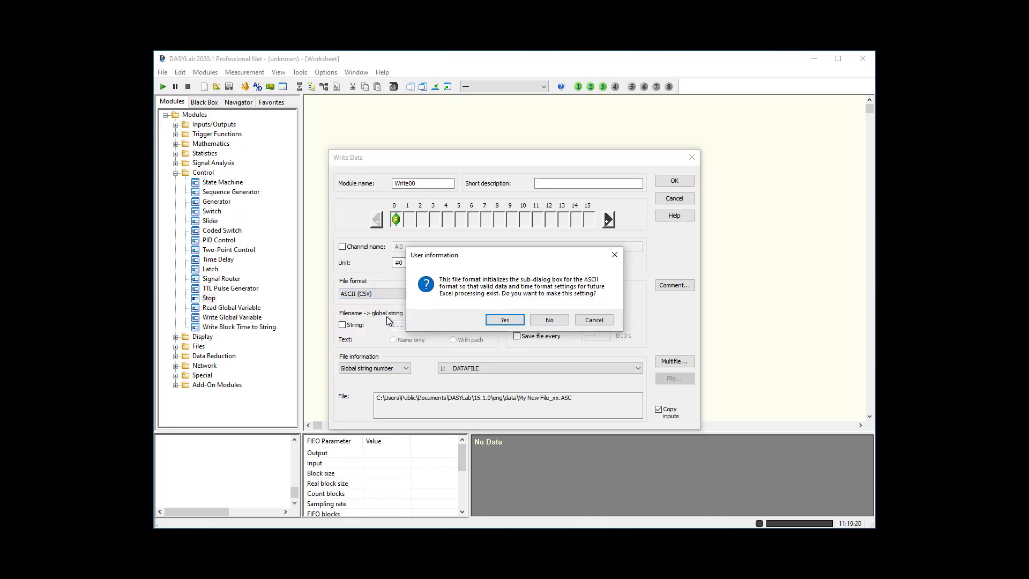
left_click(506, 320)
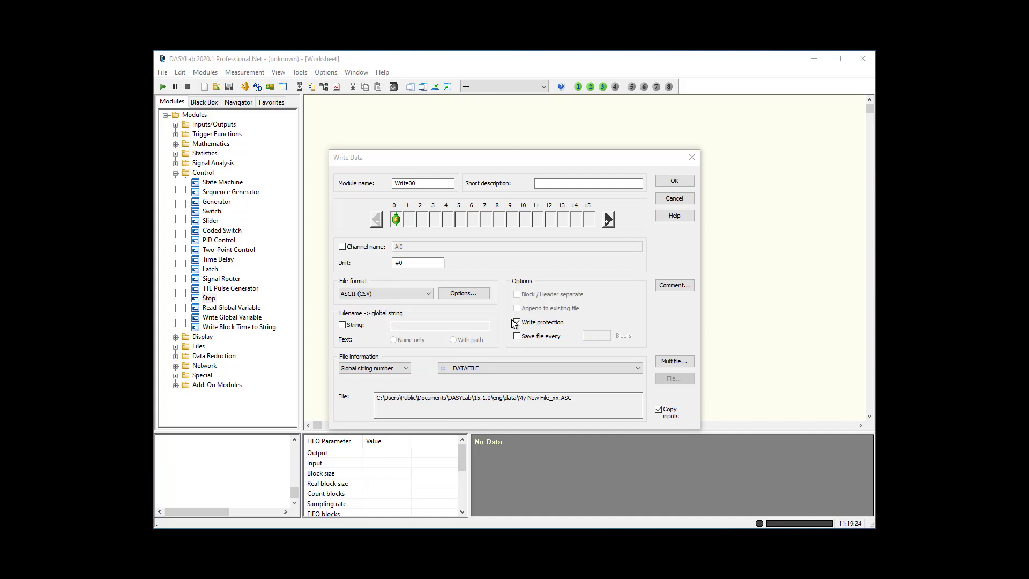
left_click(471, 295)
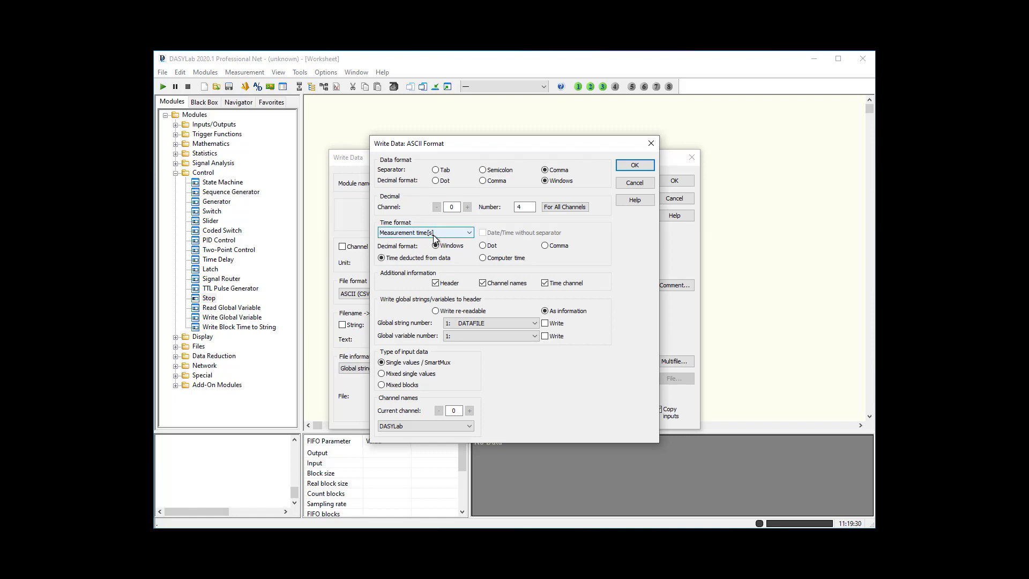
left_click(524, 207)
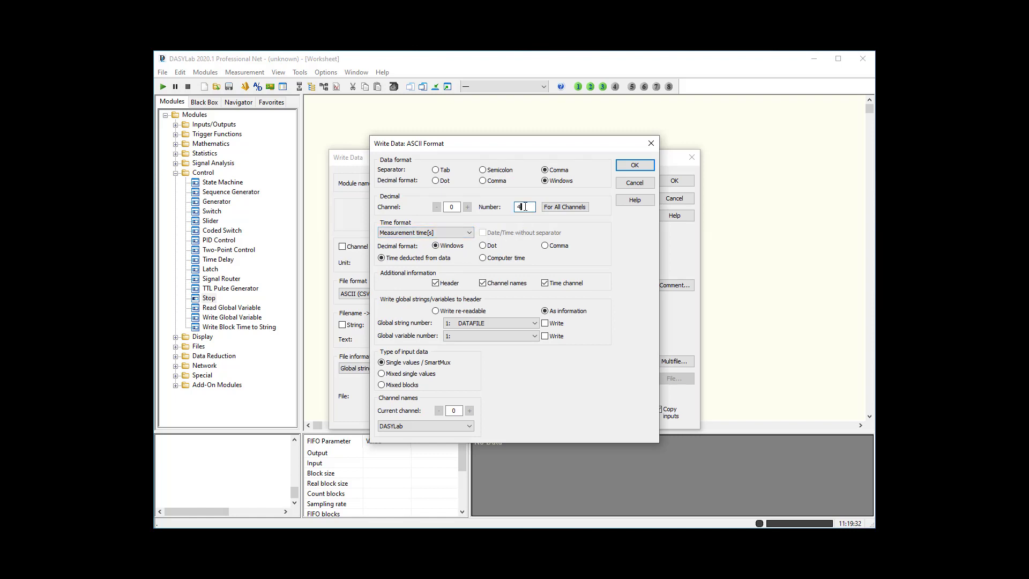
left_click(626, 169)
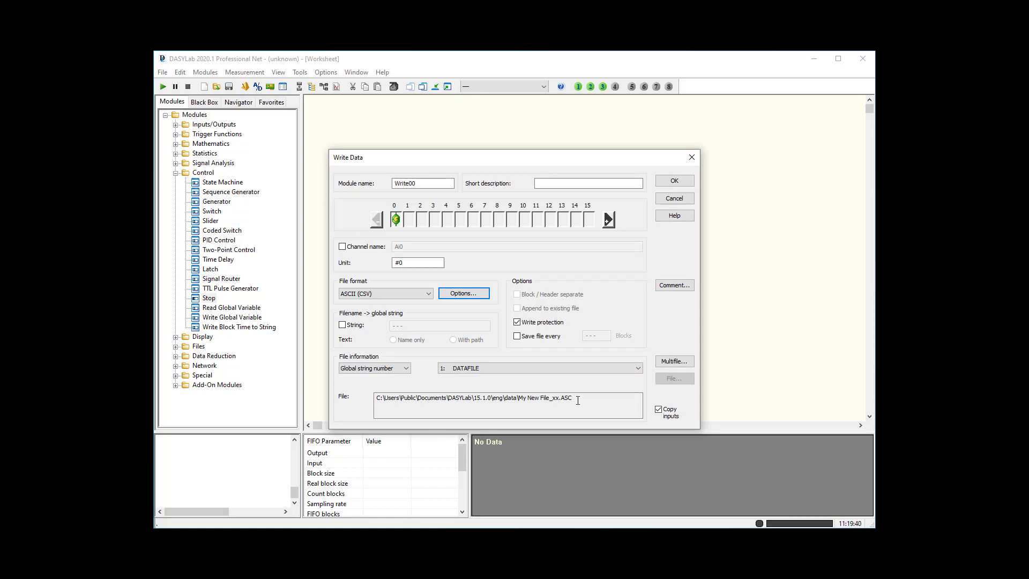
left_click(670, 183)
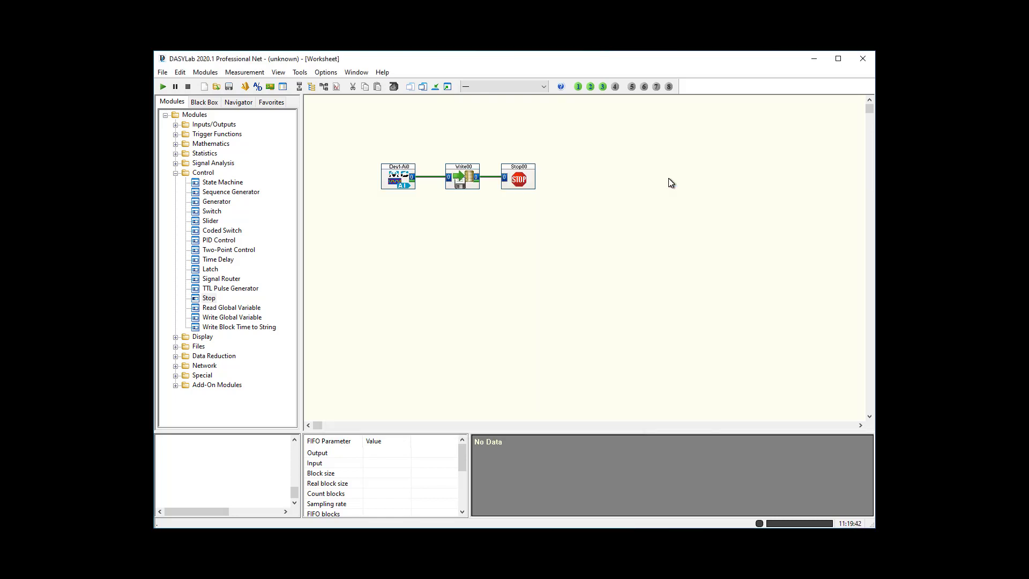
Set the file type of the DATAFILE global string's file selection to ASCII (CSV)
left_click(588, 88)
left_click(552, 441)
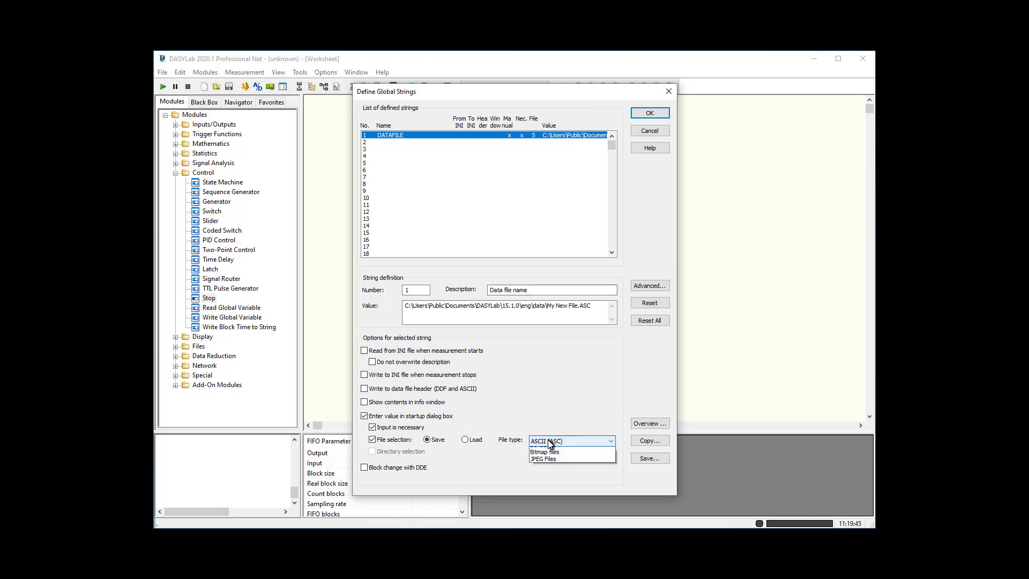
left_click(555, 467)
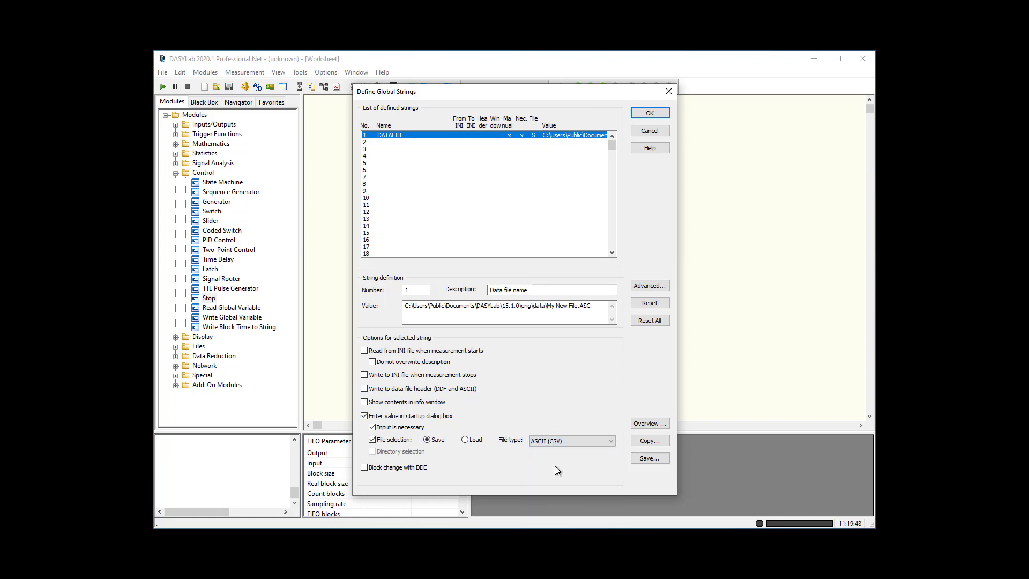
left_click(659, 113)
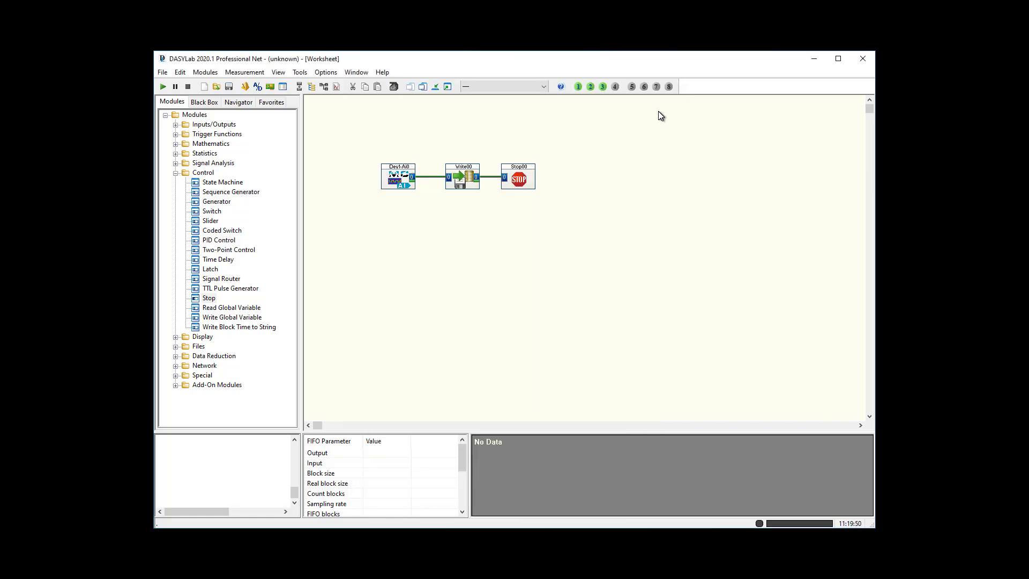
Run the measurement with My New File.csv in the data folder as the data file name
left_click(163, 87)
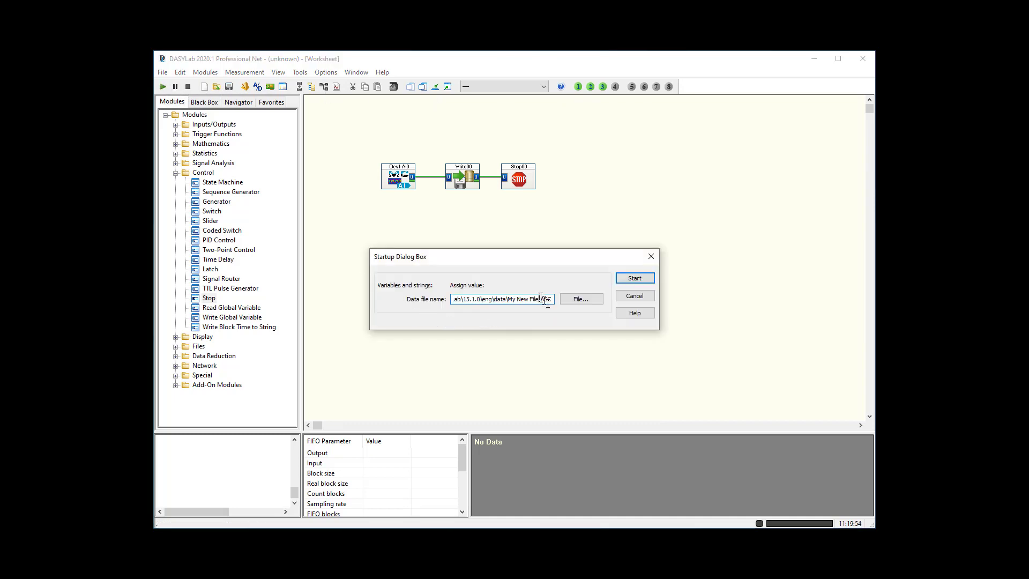
left_click(574, 298)
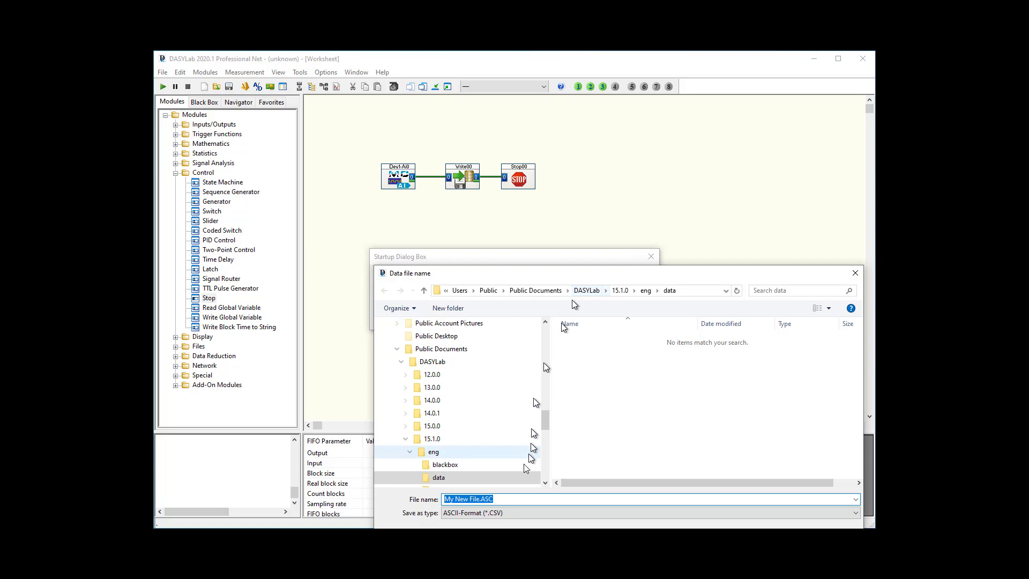
left_click(505, 501)
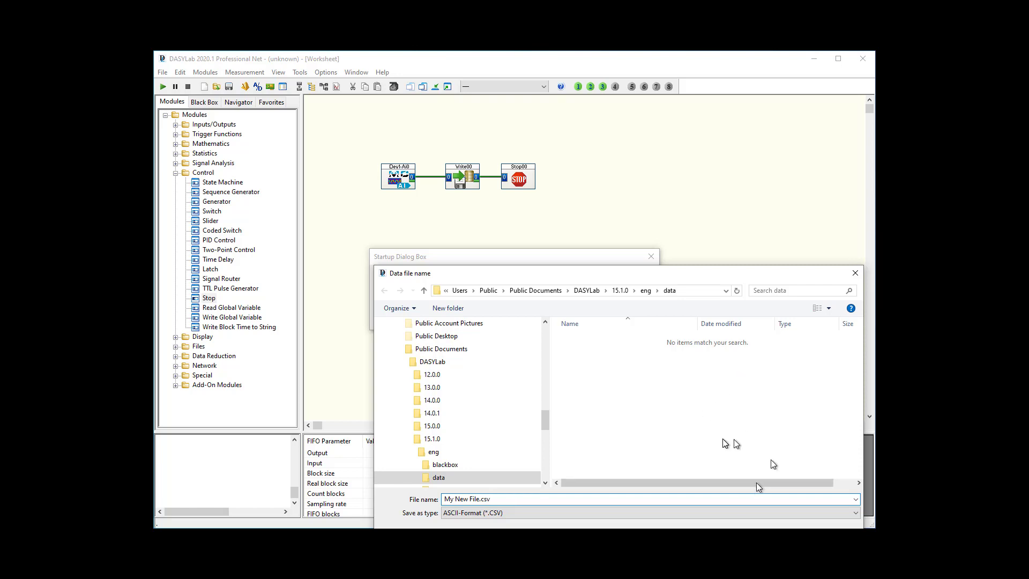
key("Return")
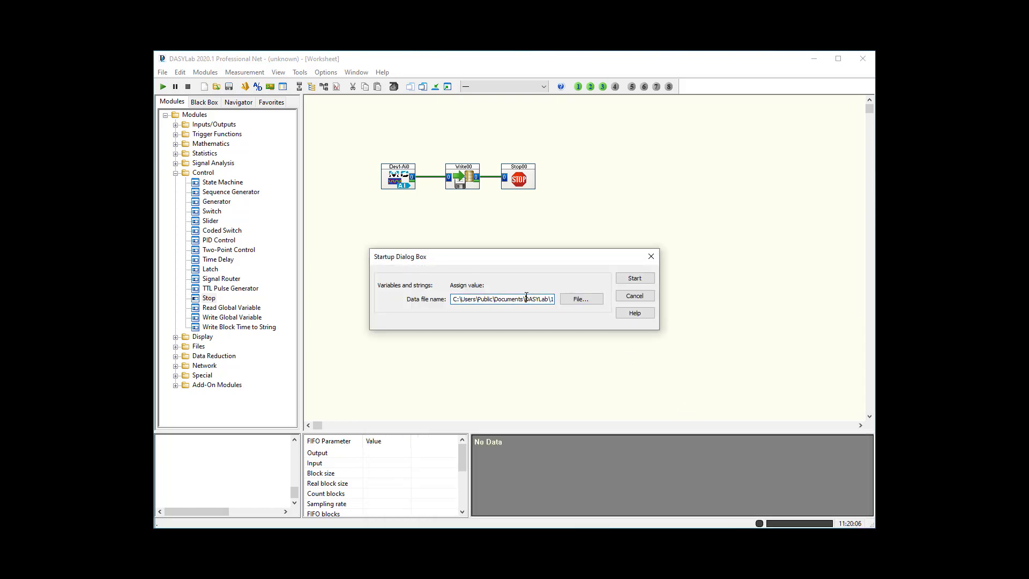
key("End")
left_click(631, 280)
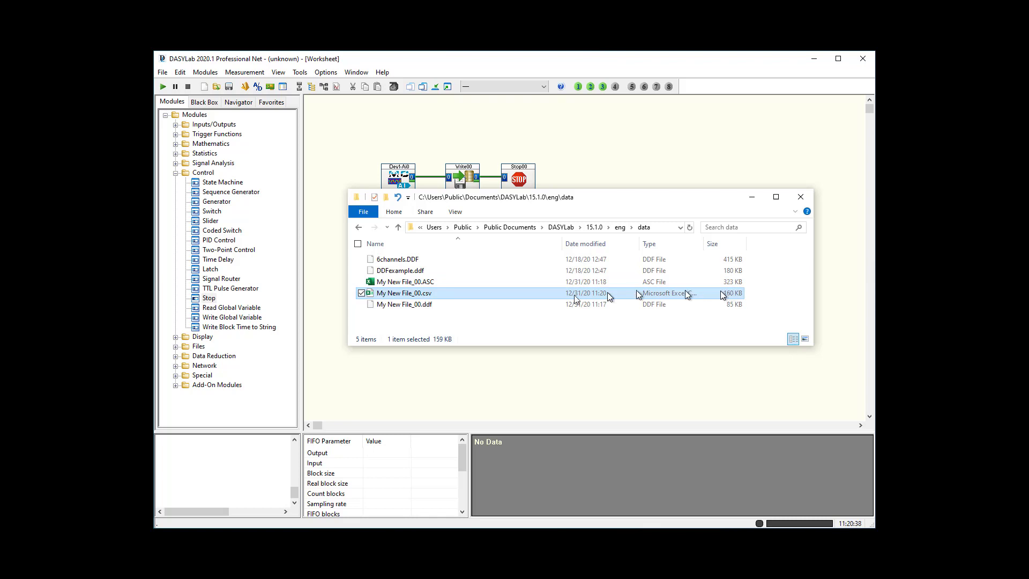
Open My New File_00.ASC from the data folder in Excel and widen its date and time columns
right_click(420, 286)
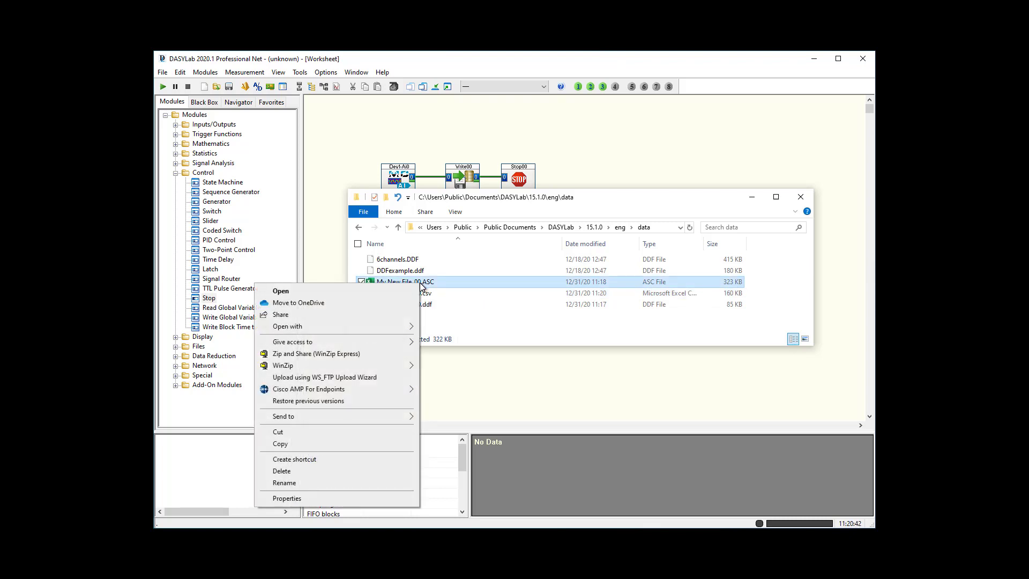
left_click(361, 291)
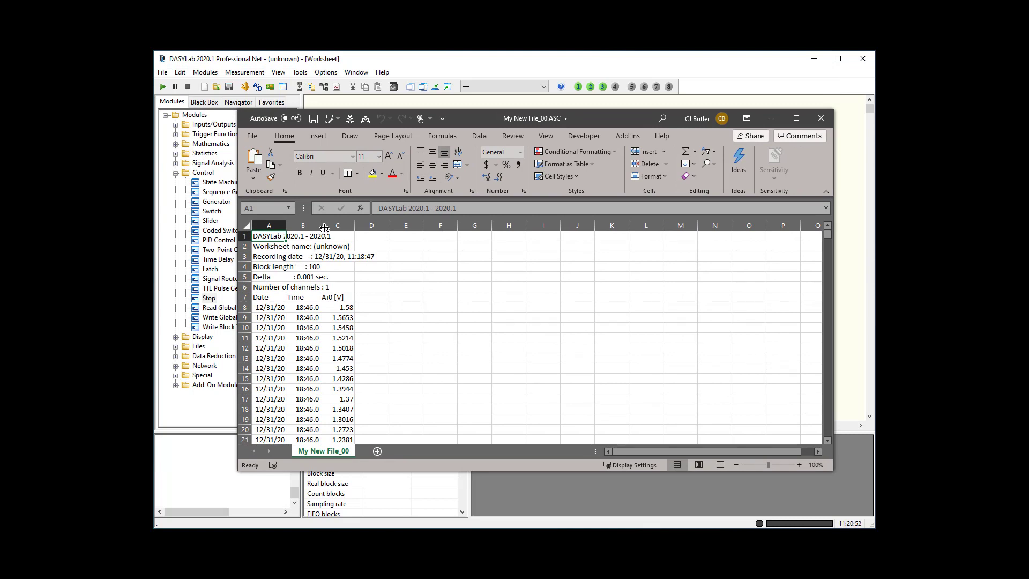
left_click_drag(320, 225, 365, 231)
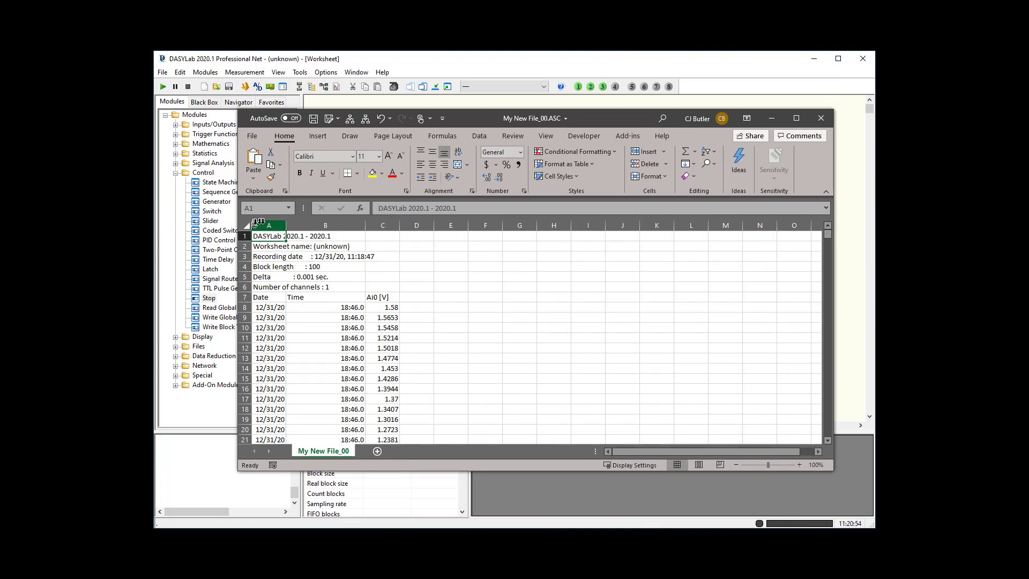
left_click_drag(286, 225, 311, 227)
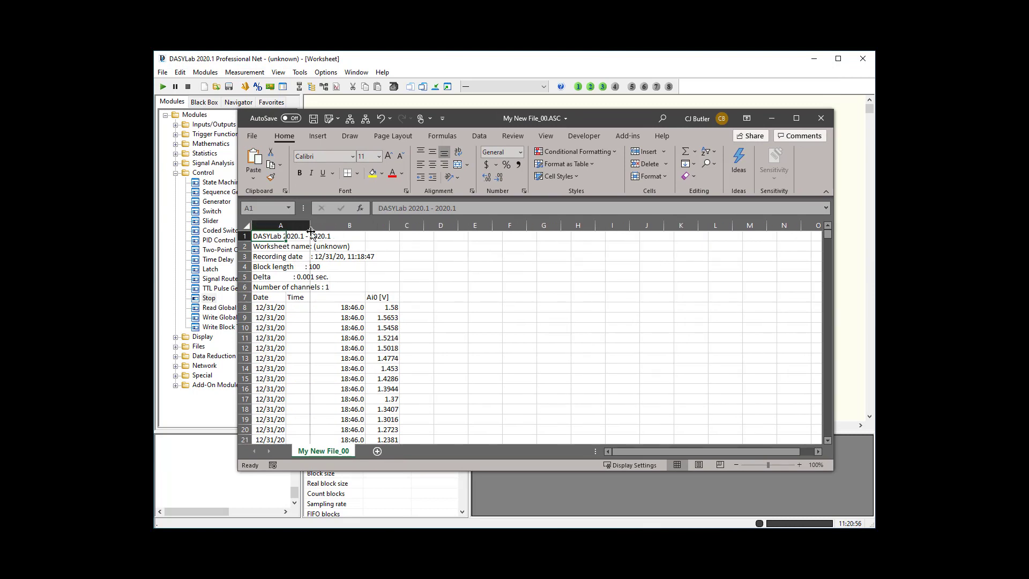
Apply the custom number format hh:mm:ss.000 to the Time column of My New File_00.ASC
left_click(365, 224)
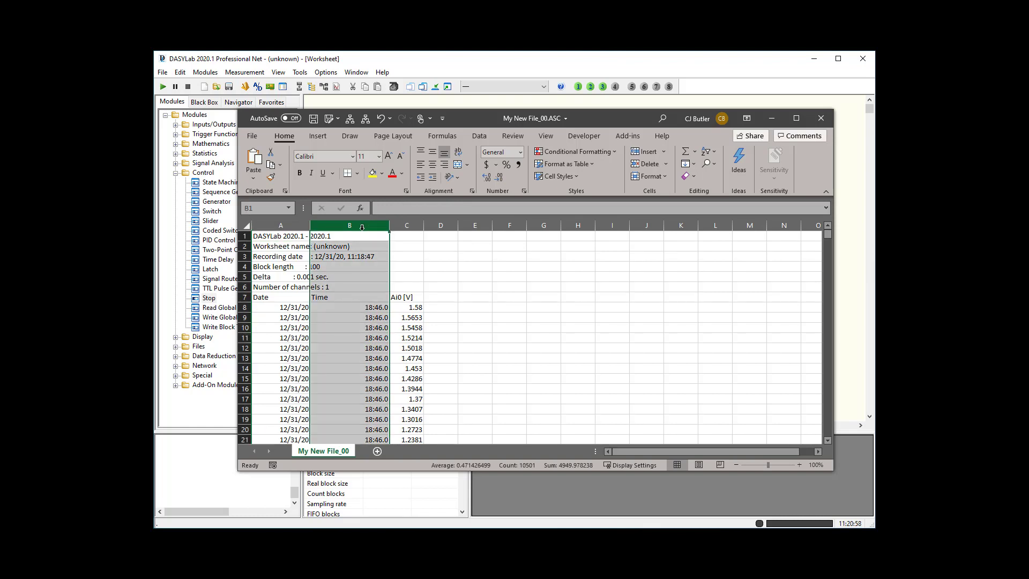
right_click(362, 228)
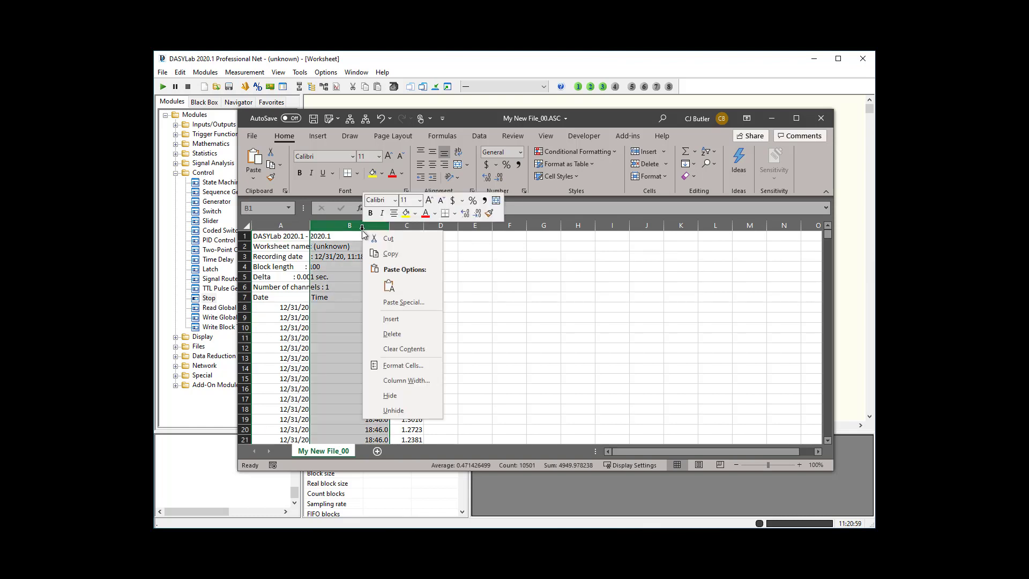
left_click(400, 369)
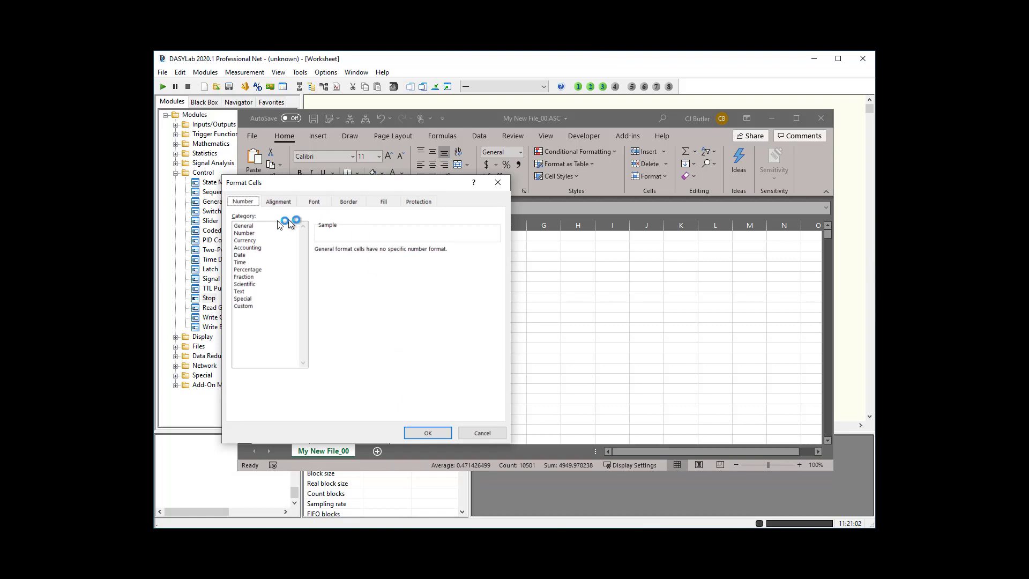
left_click(245, 307)
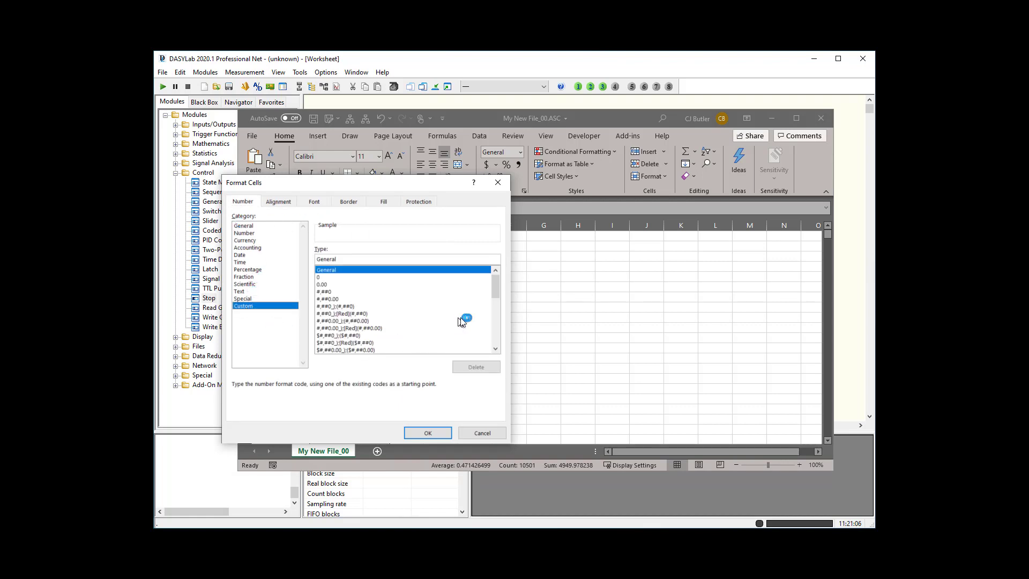
left_click_drag(493, 288, 503, 339)
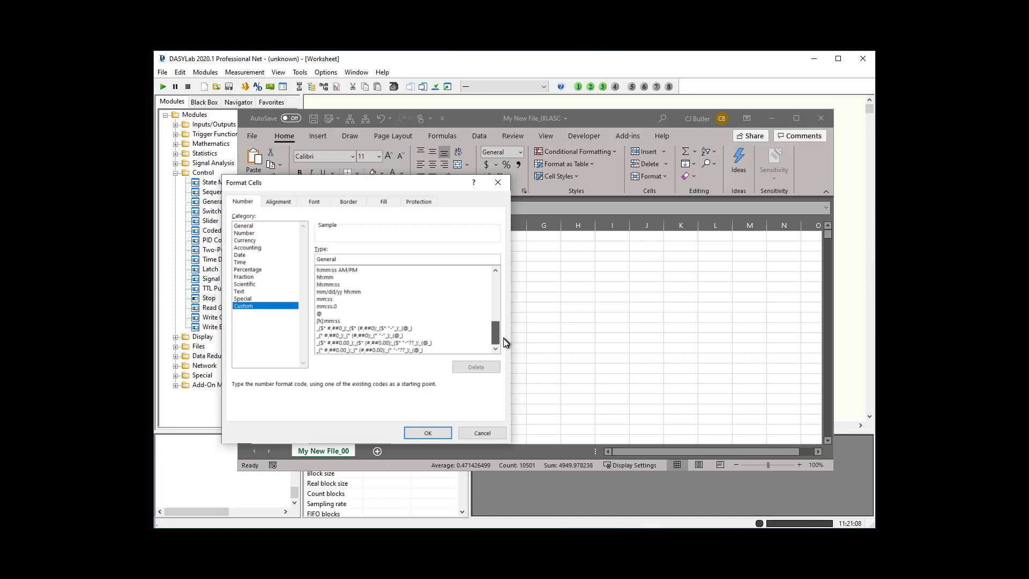
left_click(332, 306)
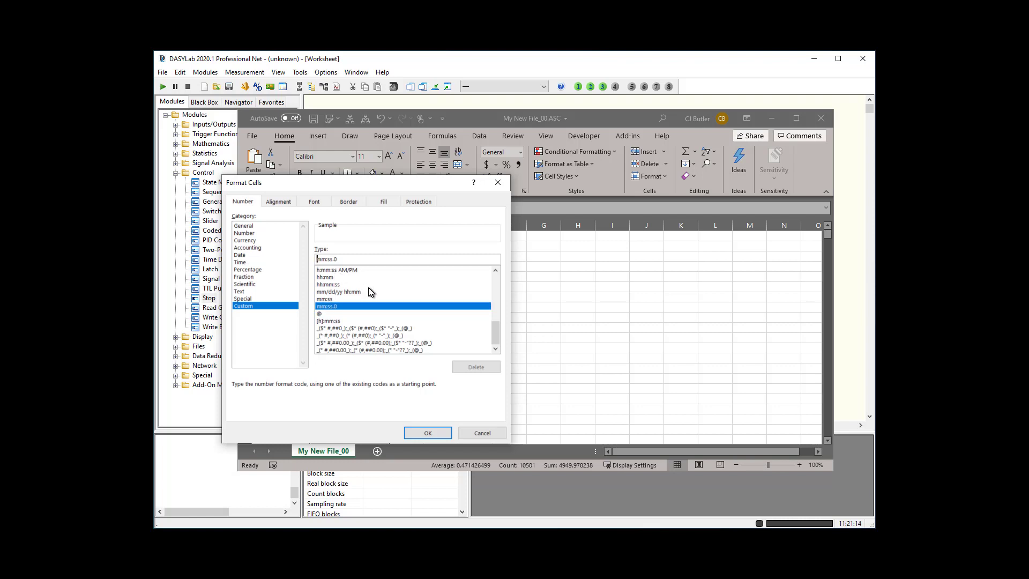
type("hh:")
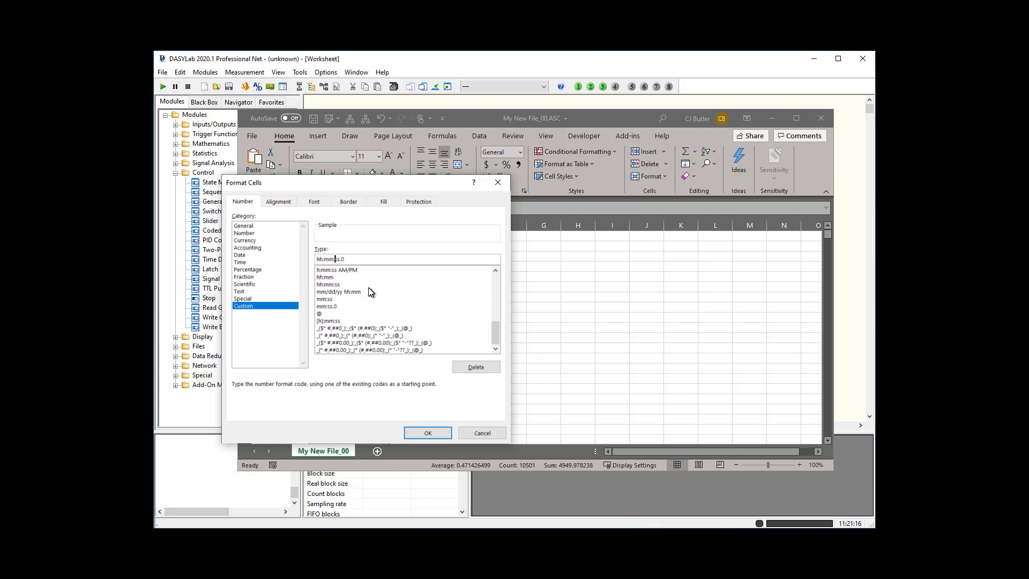
key("End")
type("00")
left_click(429, 432)
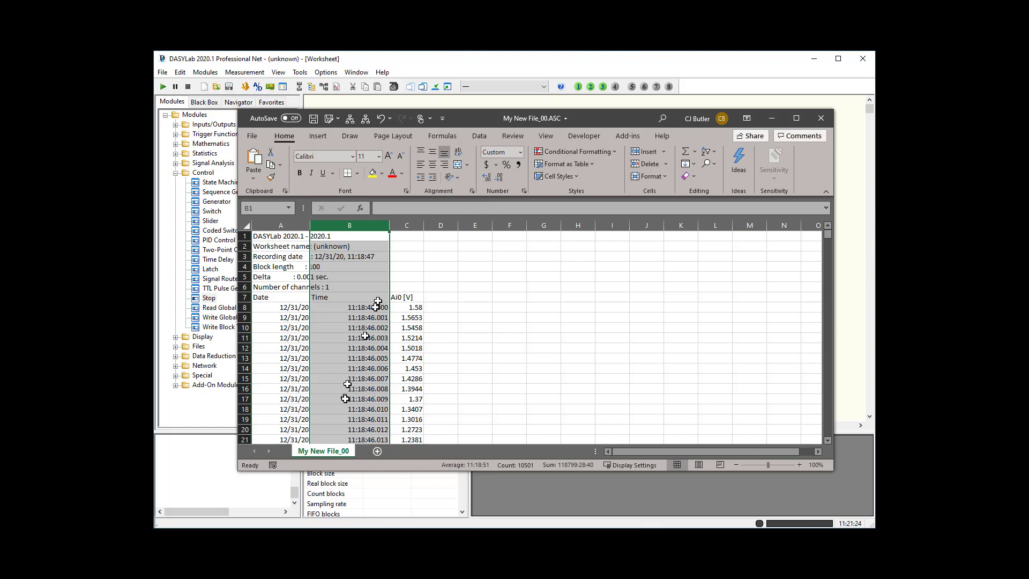
Open My New File_00.csv in Excel, compare its time and Ai0 columns side by side with the ASC file, then minimize both workbooks
left_click(276, 308)
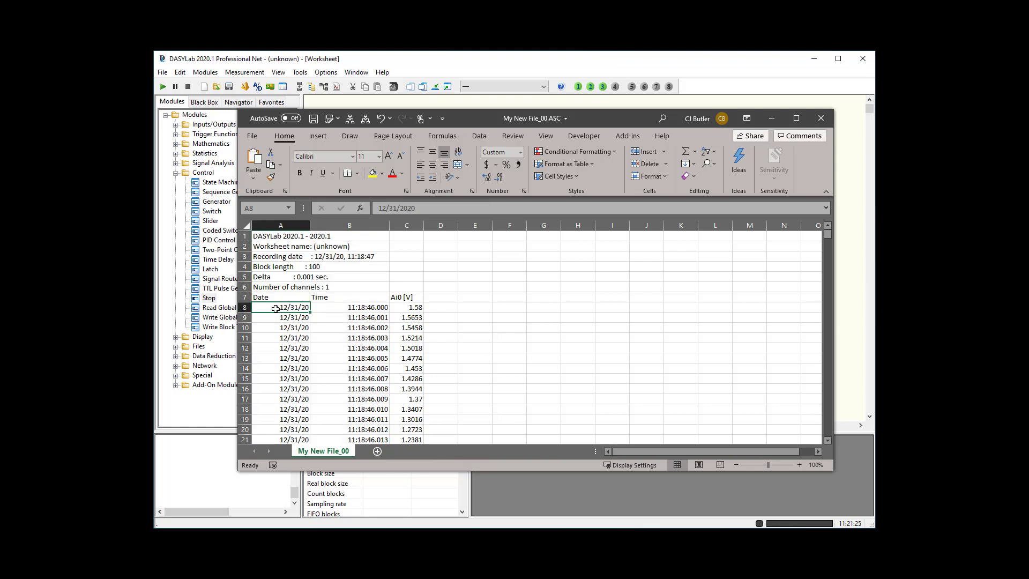
left_click(418, 307)
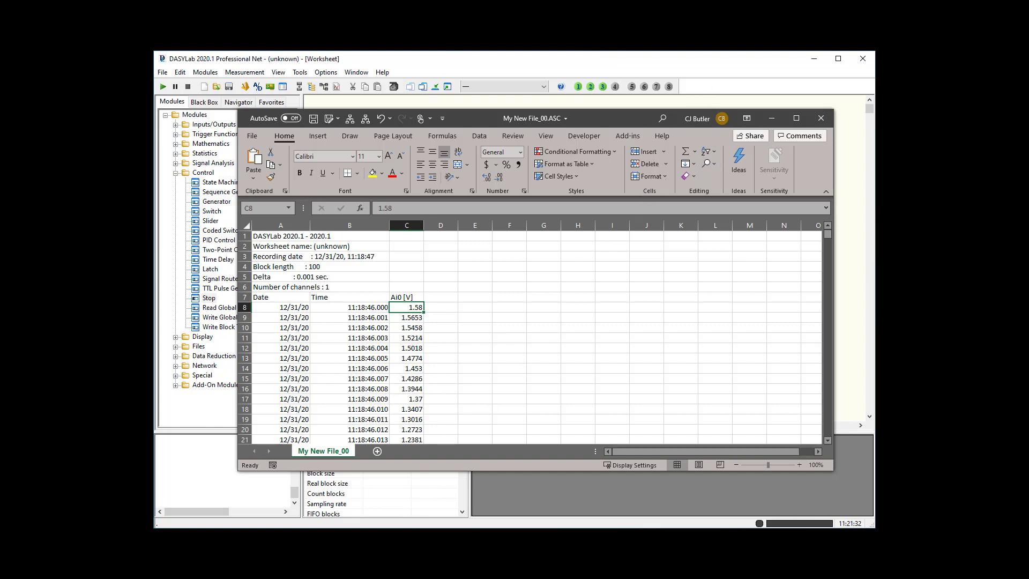
key("alt+Tab")
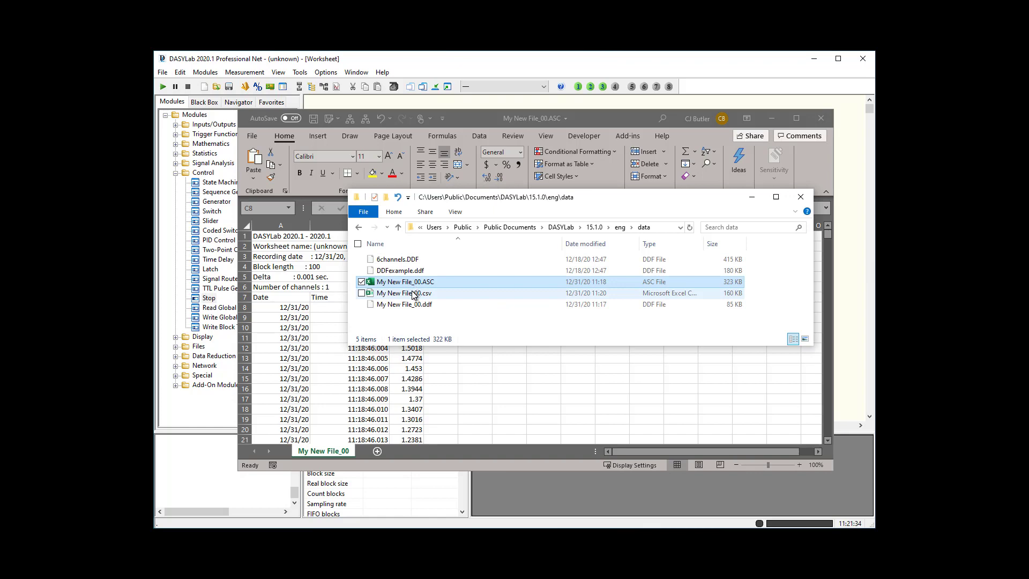
key("alt+Tab")
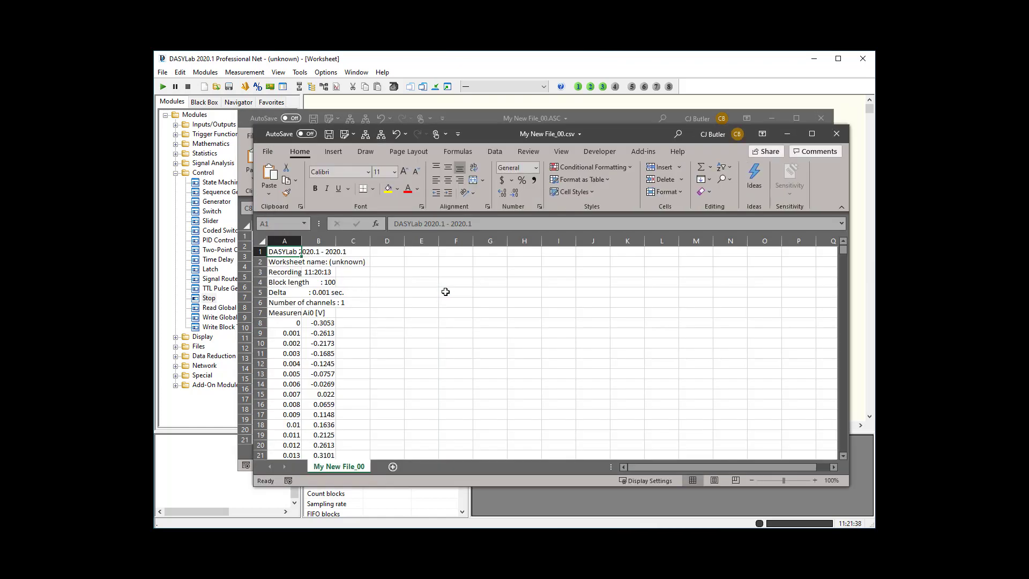
left_click(290, 333)
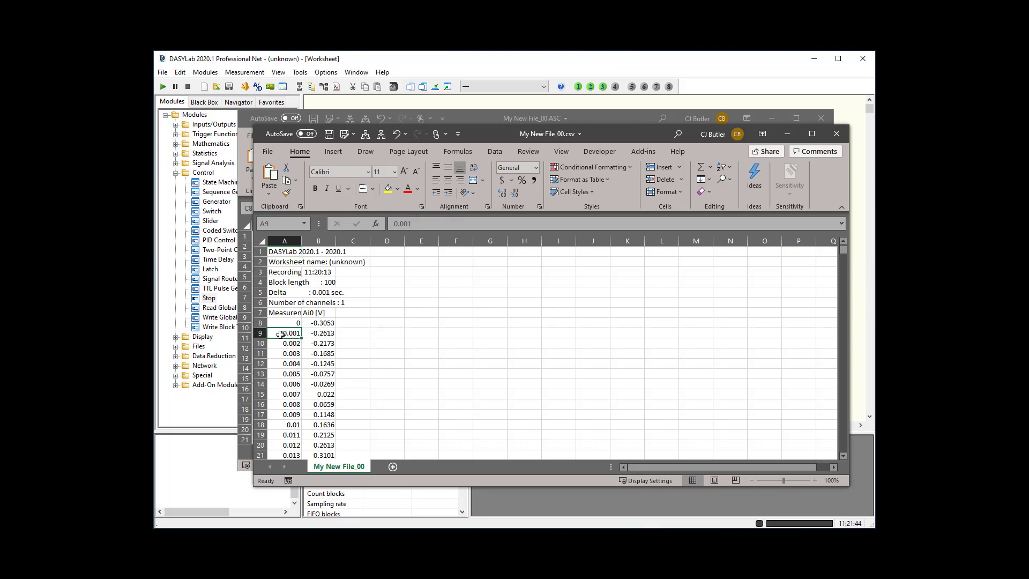
left_click(327, 332)
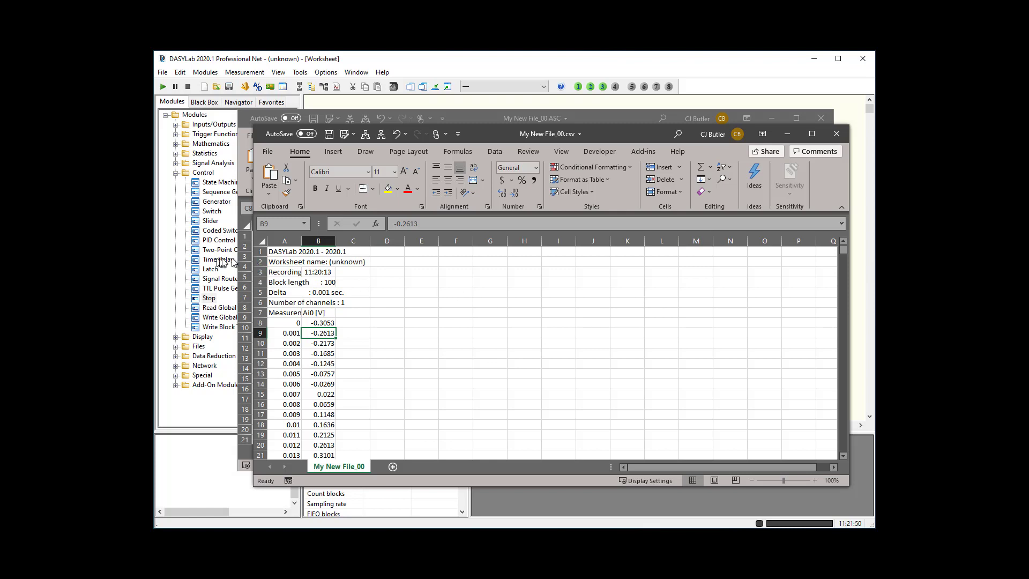
left_click_drag(250, 265, 446, 291)
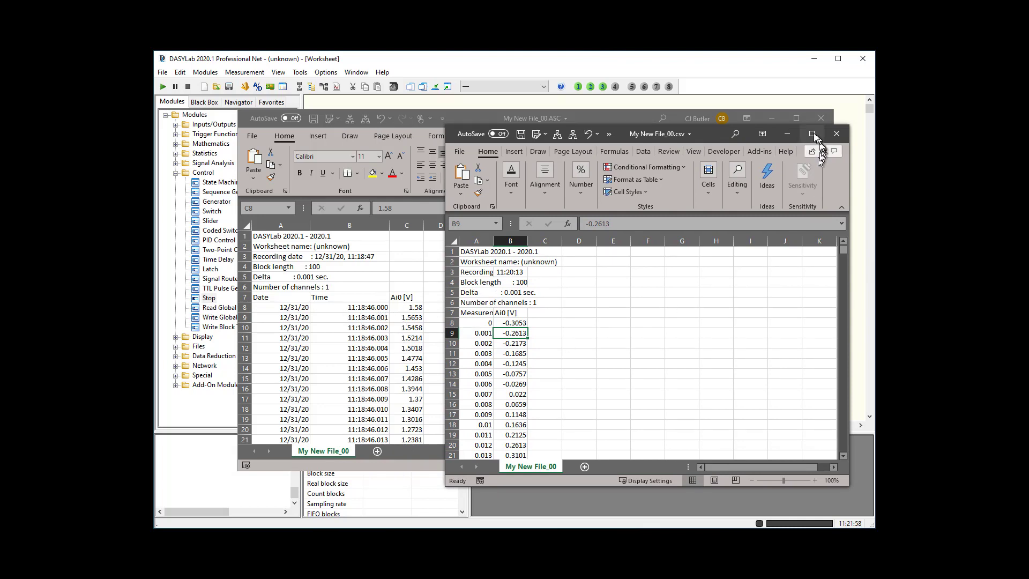
left_click(786, 134)
left_click(773, 119)
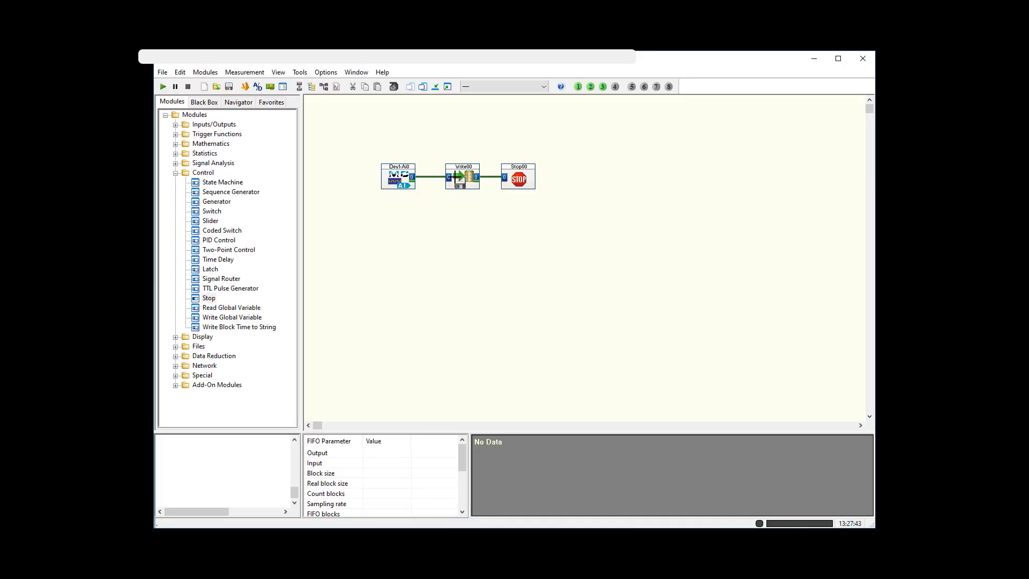
Change the Write Data module's file format to NI TDM Streaming, accepting its format options with double (REAL64) precision
right_click(456, 177)
left_click(487, 316)
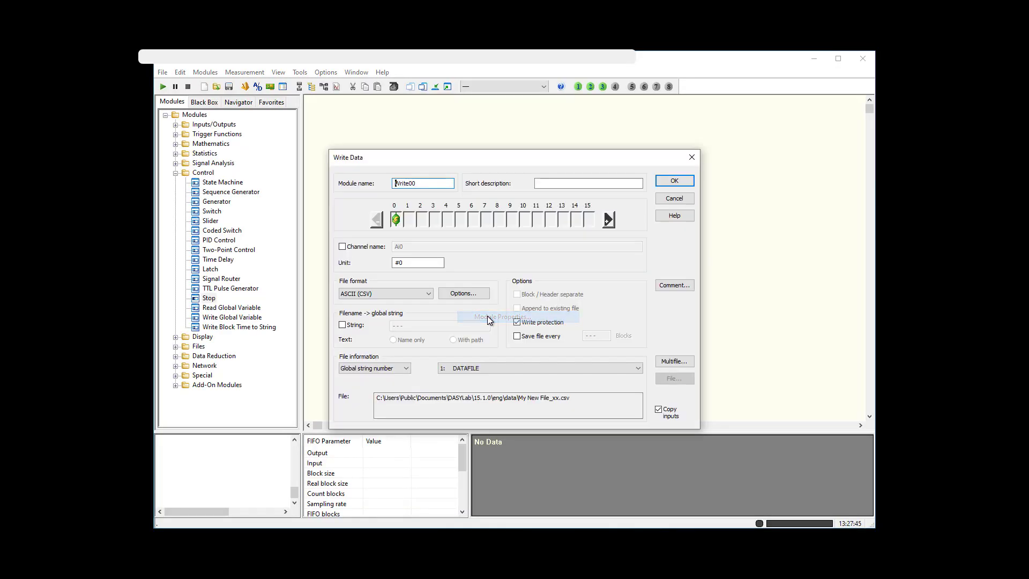
left_click(401, 293)
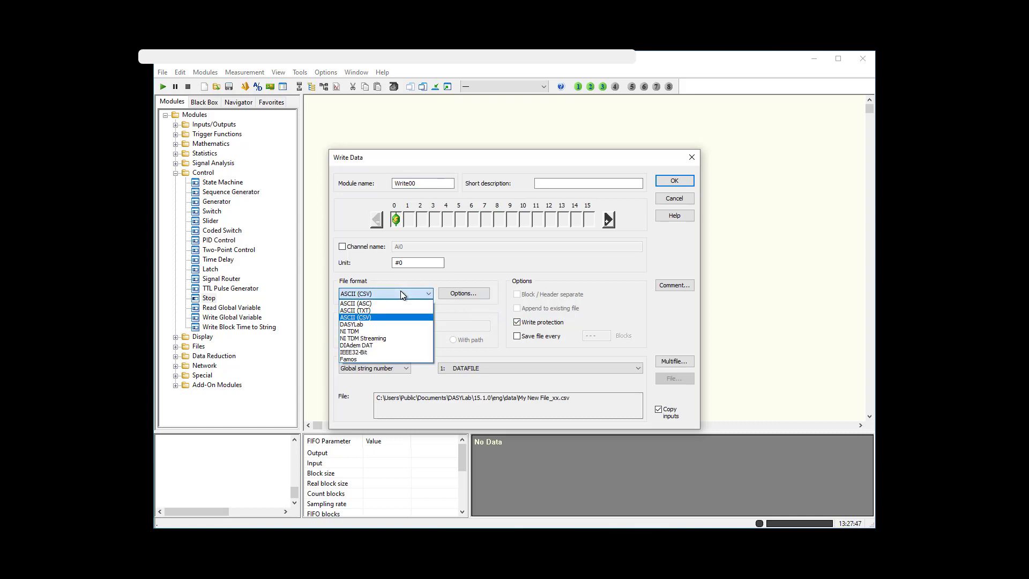
left_click(362, 338)
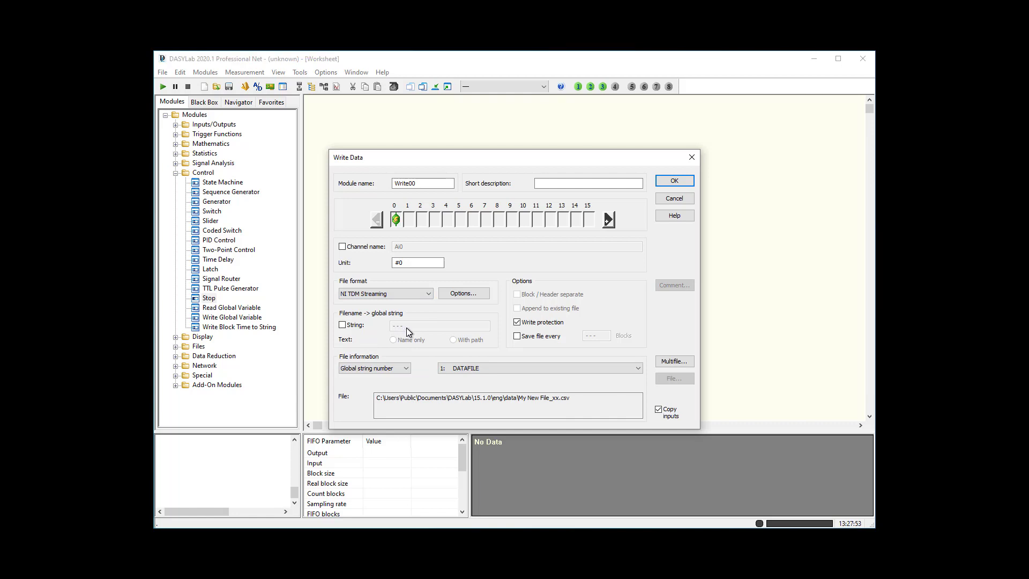
left_click(464, 294)
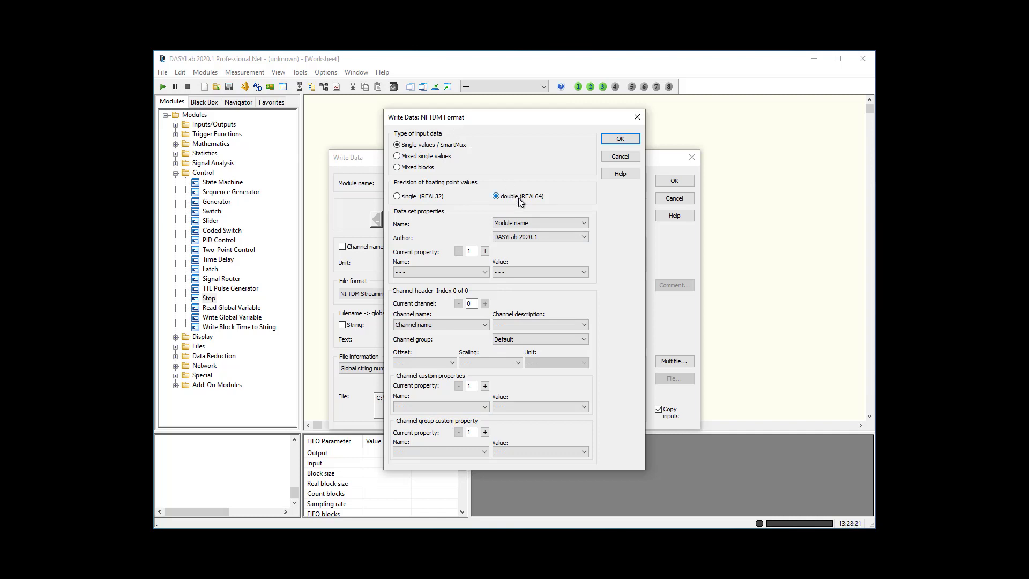
left_click(621, 139)
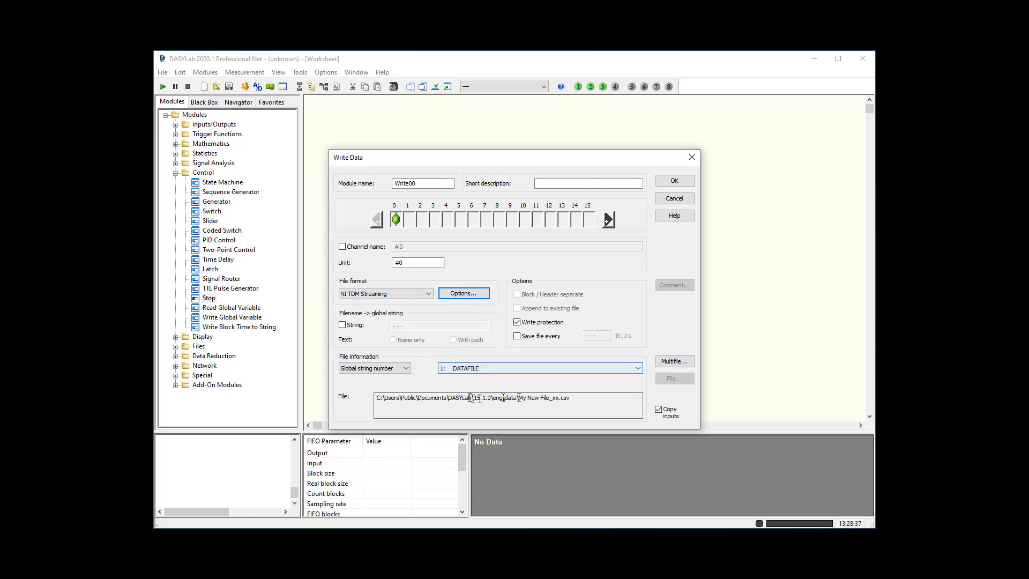
left_click(681, 181)
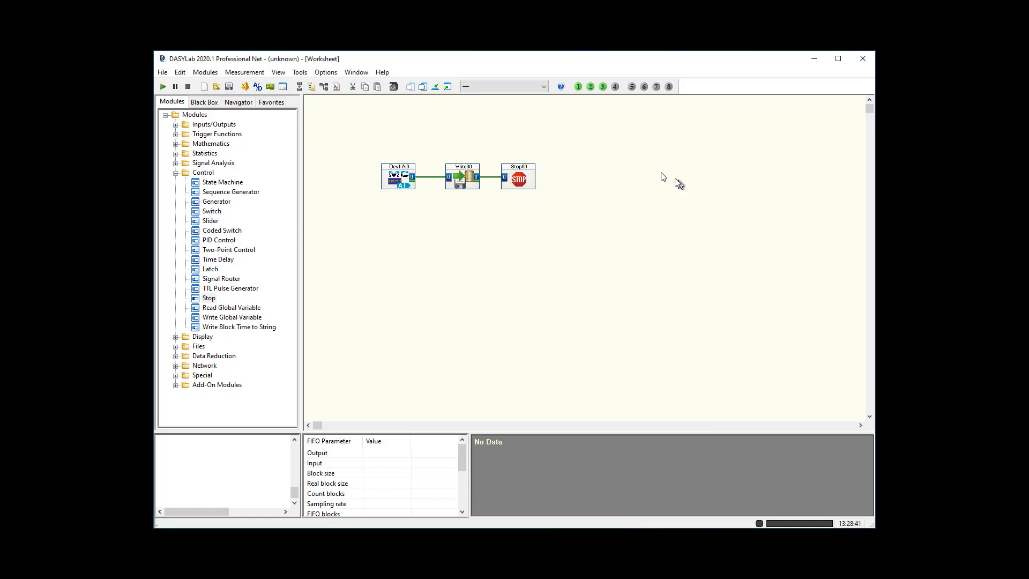
Set the file type of the DATAFILE global string's file selection to NI TDM Streaming
left_click(587, 87)
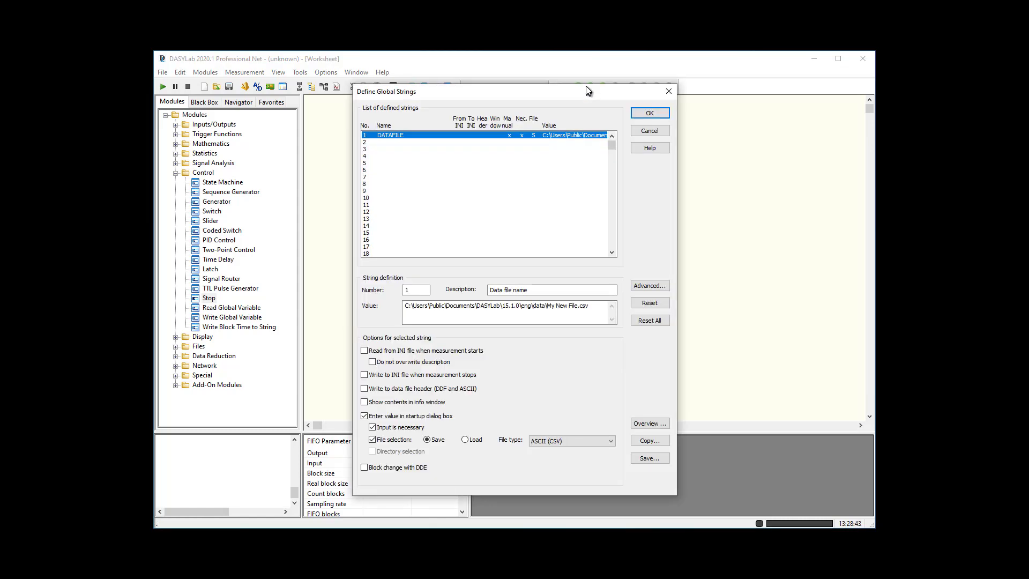
left_click(554, 442)
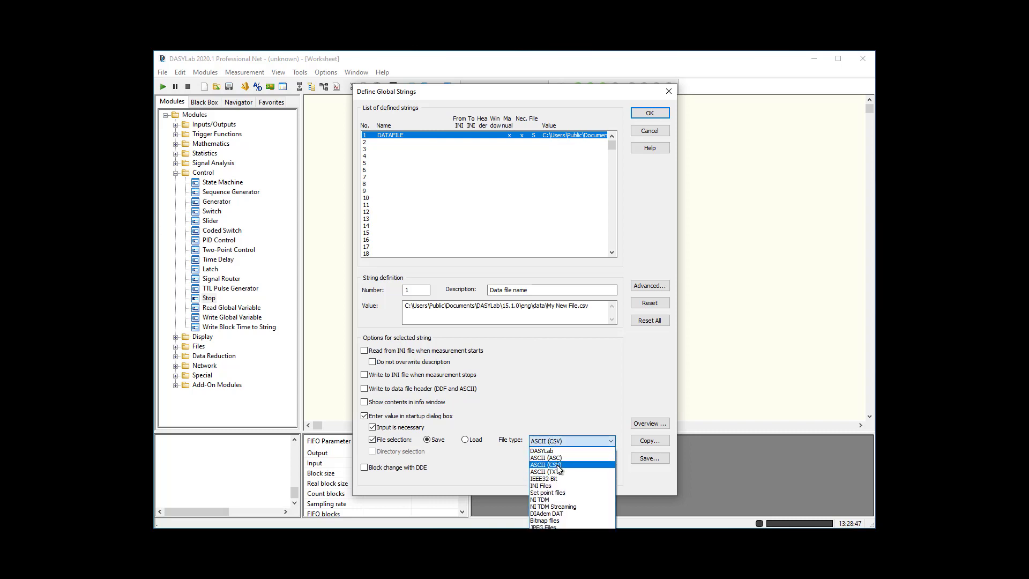
left_click(555, 507)
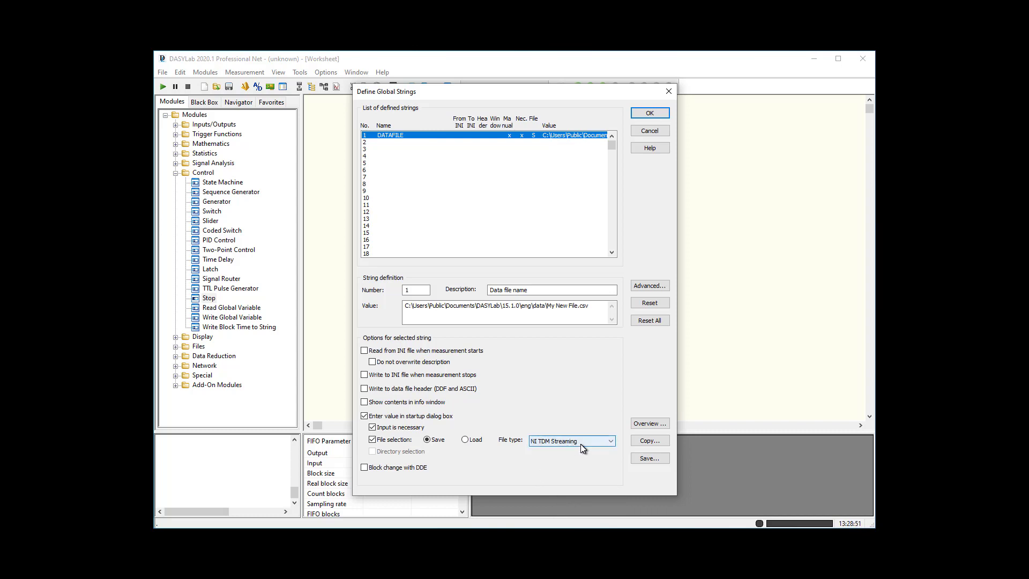
left_click(649, 112)
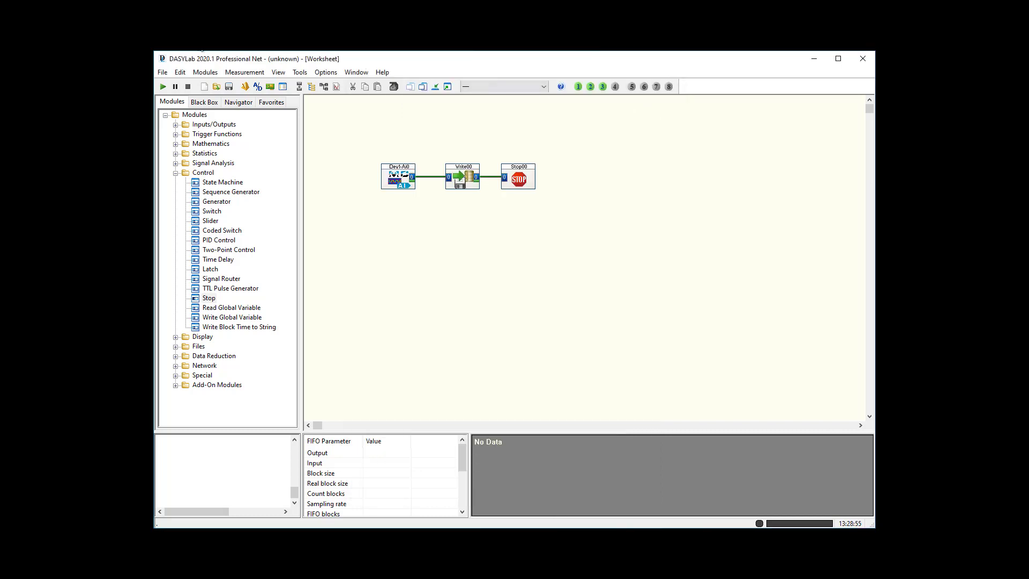
Start the measurement with My New File.TDMS in the DASYLab data folder as the startup dialog's data file
left_click(163, 86)
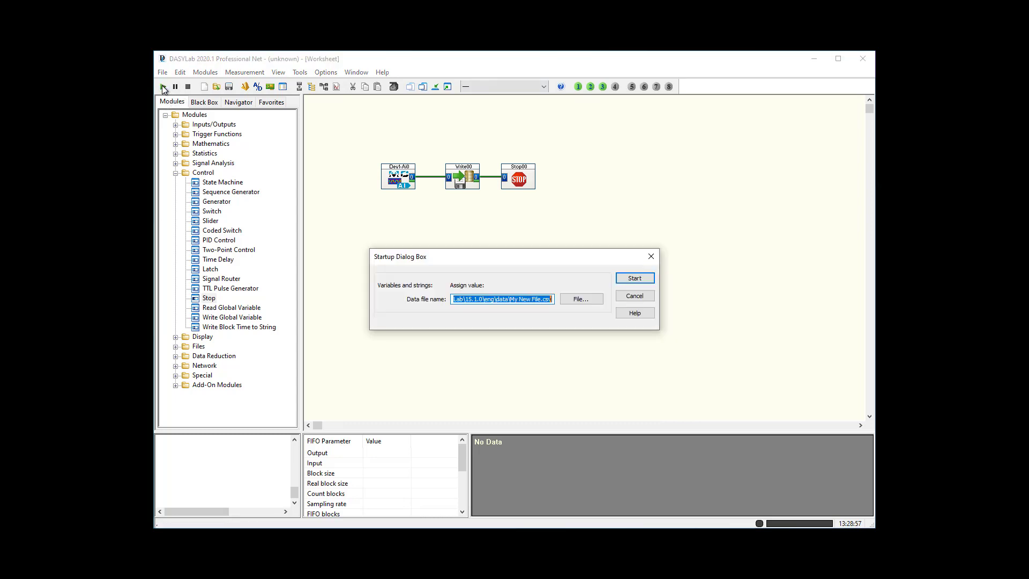
left_click(589, 298)
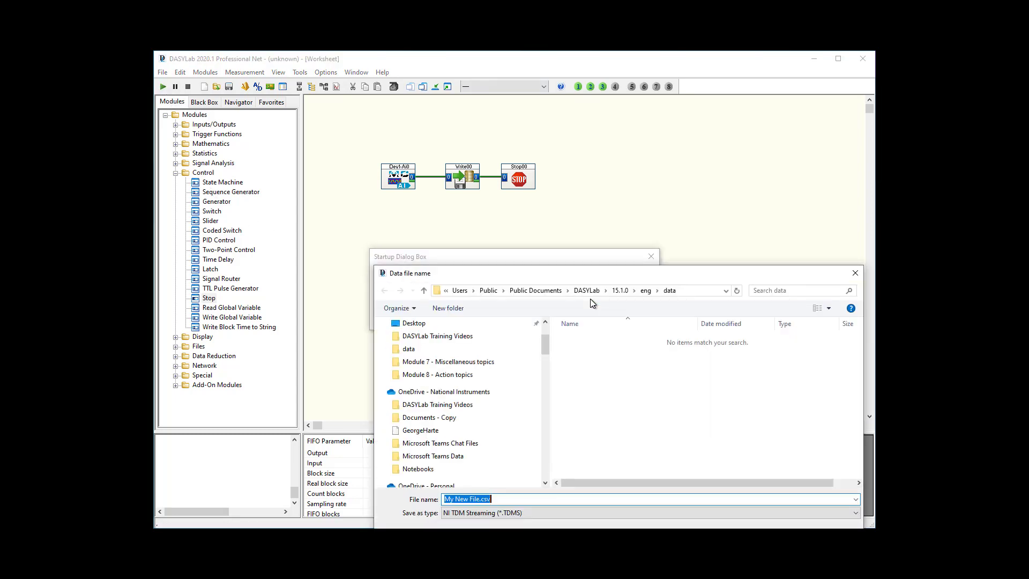
left_click(523, 500)
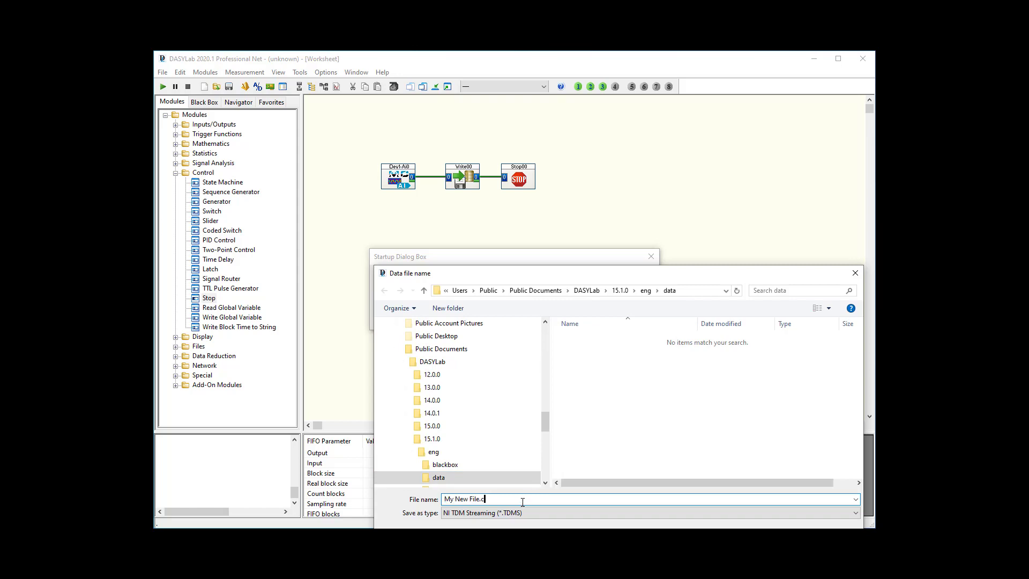
key("BackSpace")
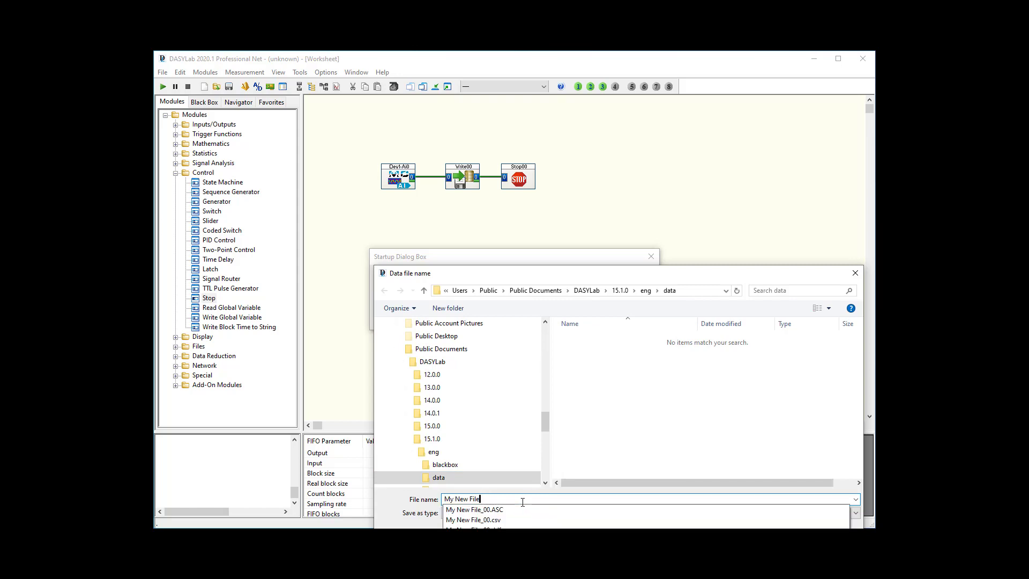
key("Return")
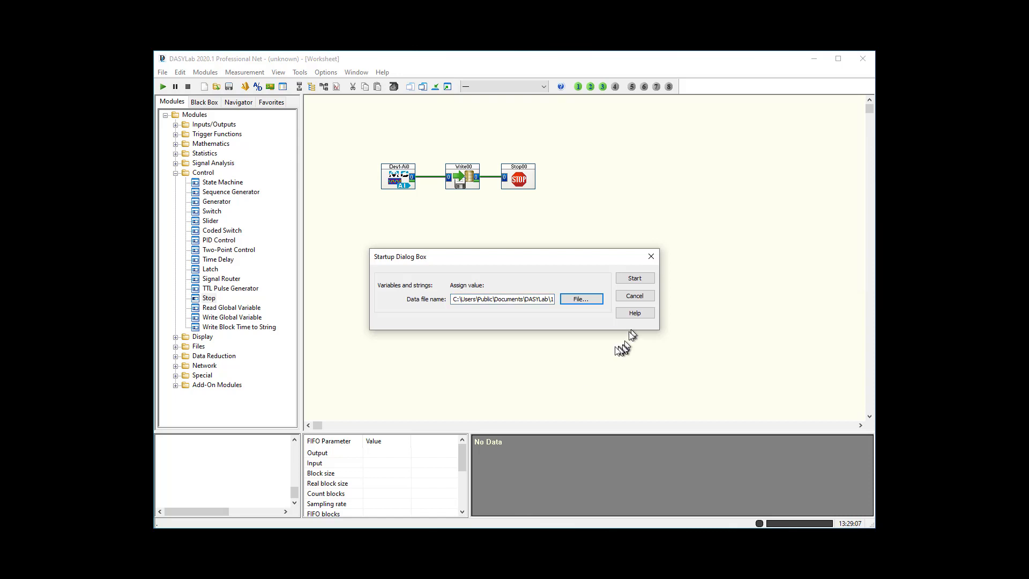
left_click(530, 298)
key("End")
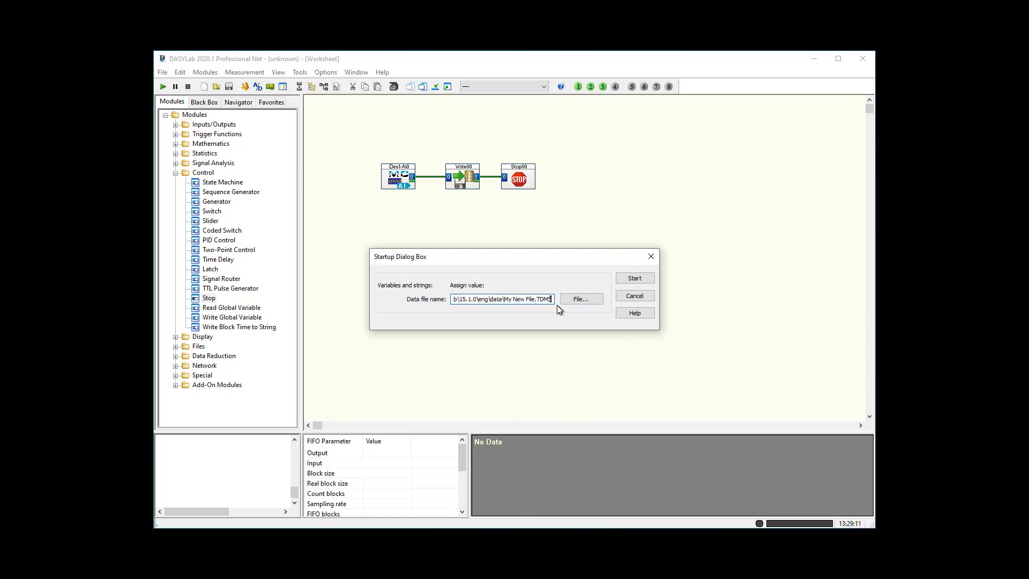
left_click(642, 280)
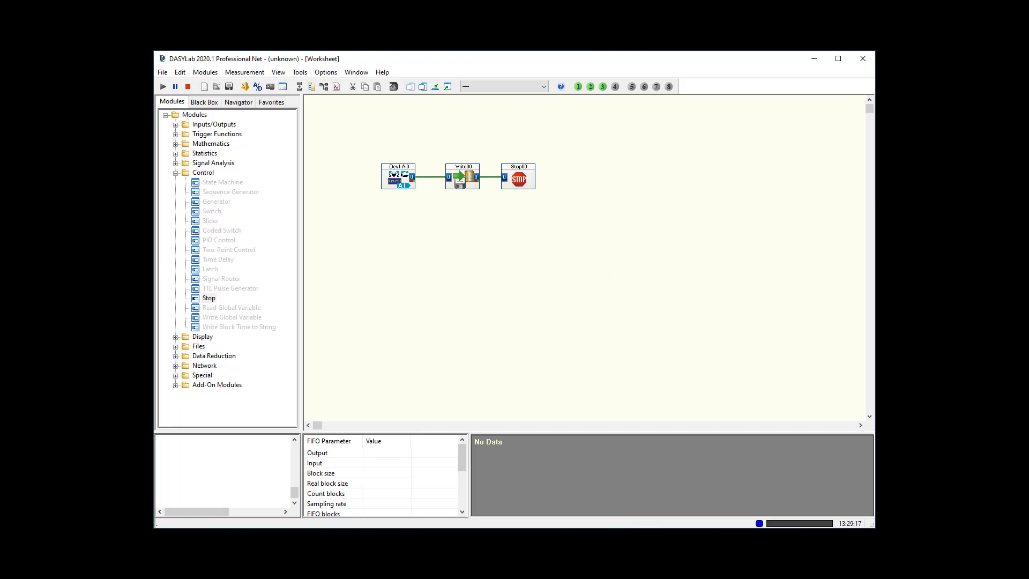
Bring up the data folder, enlarge its window and check the My New File_00 TDMS file and its index file
key("alt+Tab")
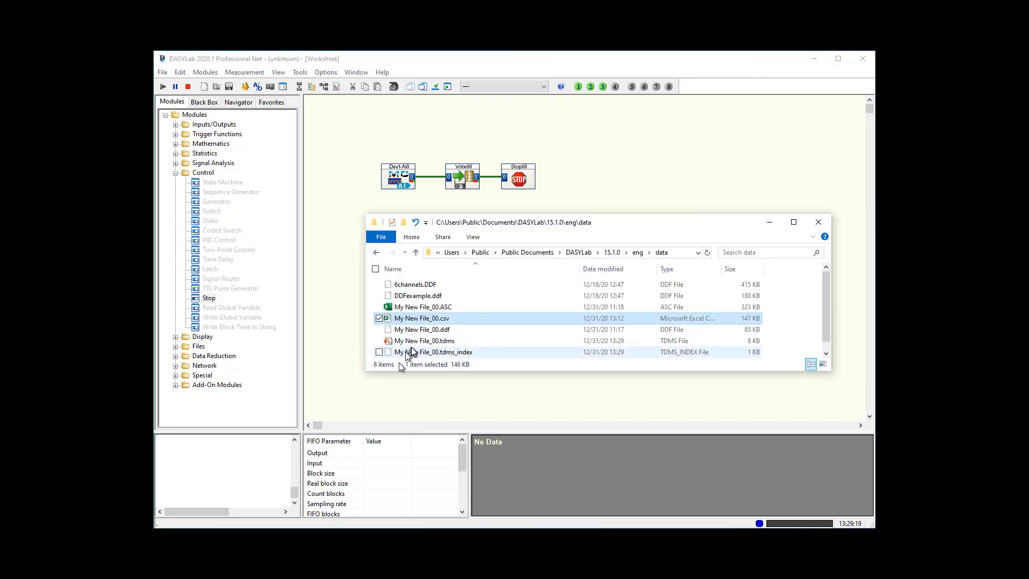
left_click(457, 341)
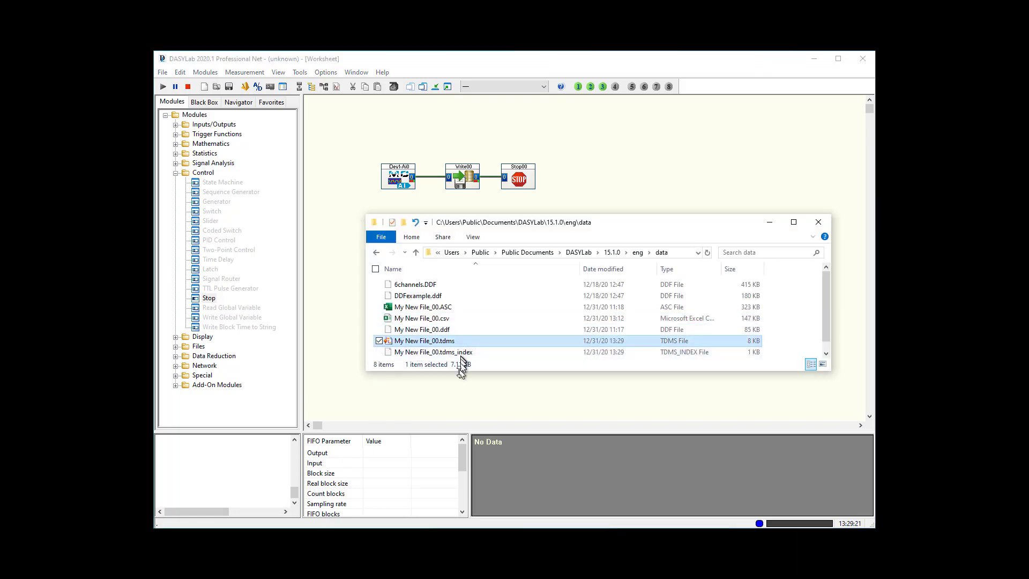
left_click_drag(459, 372, 445, 411)
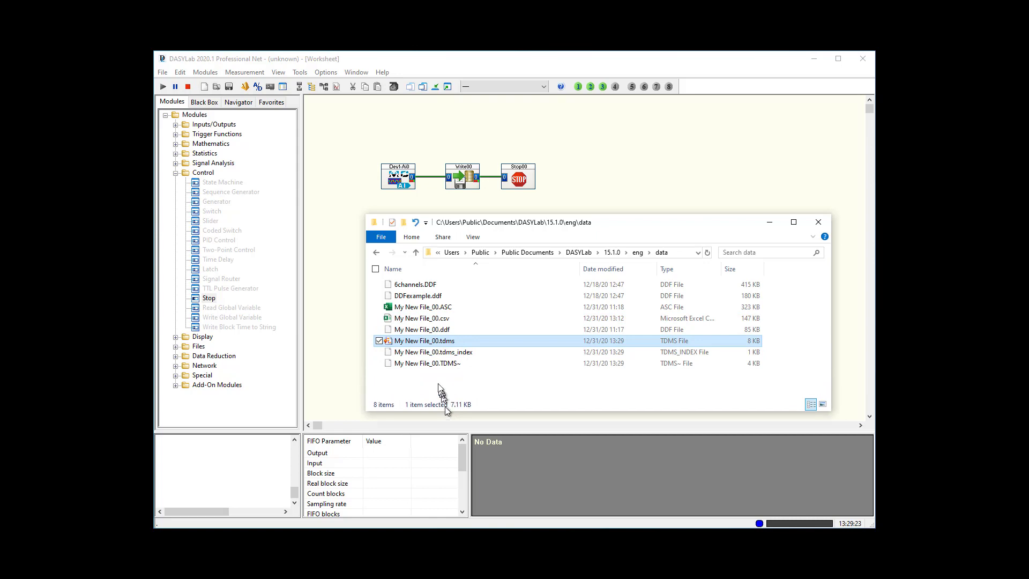
left_click(450, 353)
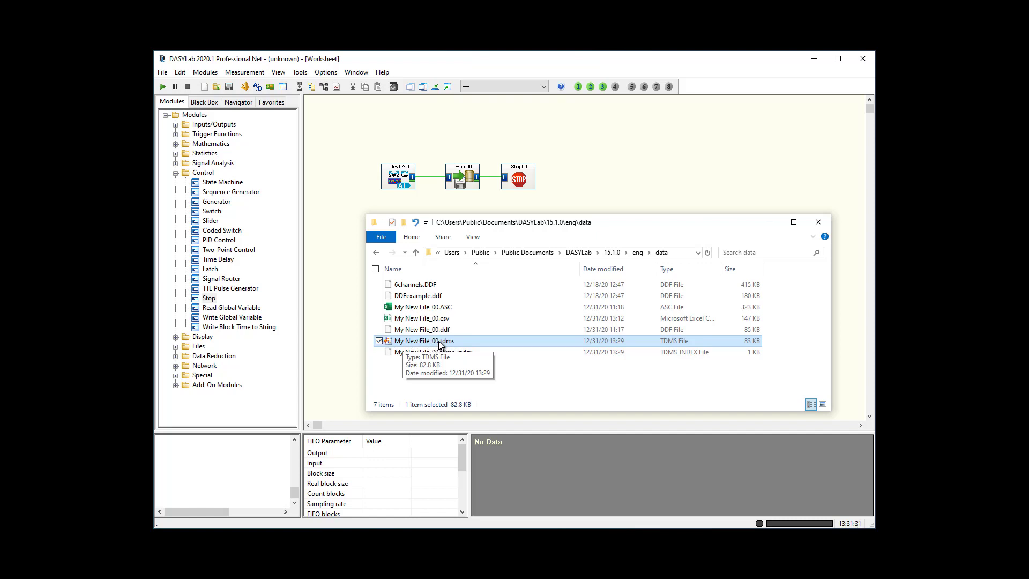
Open My New File_00.tdms in Excel, minimize the data folder and examine the root sheet's file, group and channel properties
left_click_drag(439, 343, 441, 344)
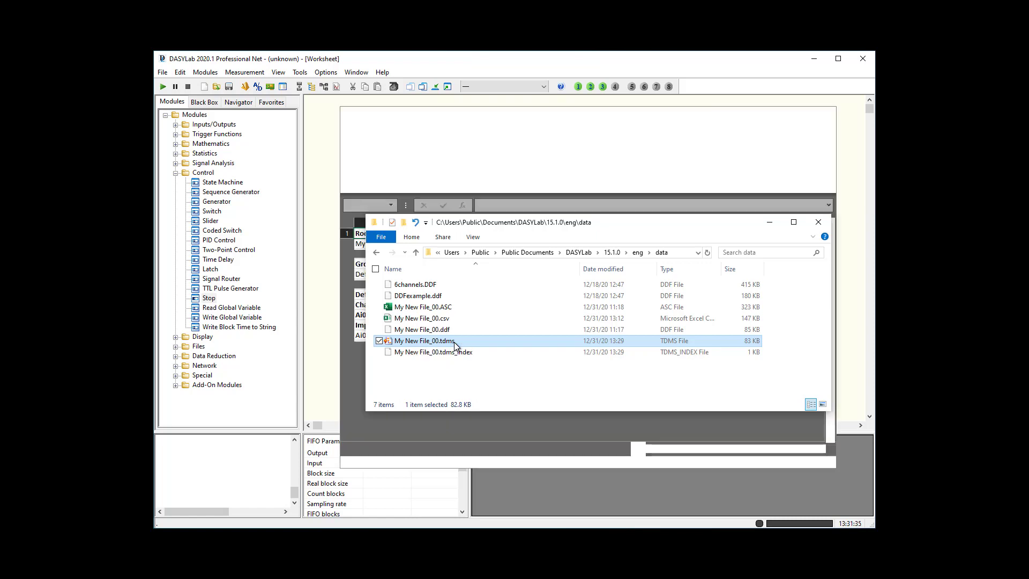
left_click(772, 221)
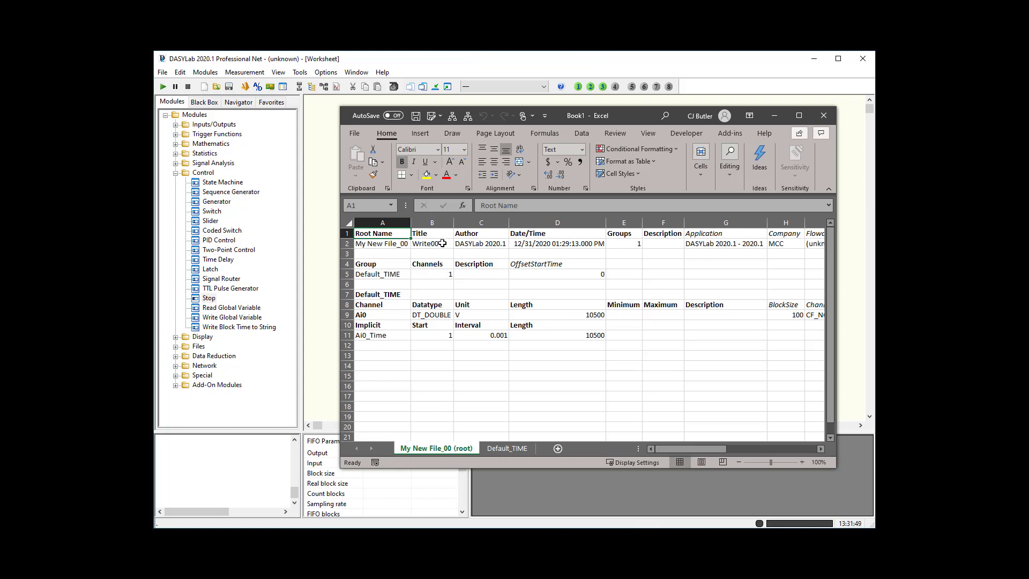
left_click(482, 244)
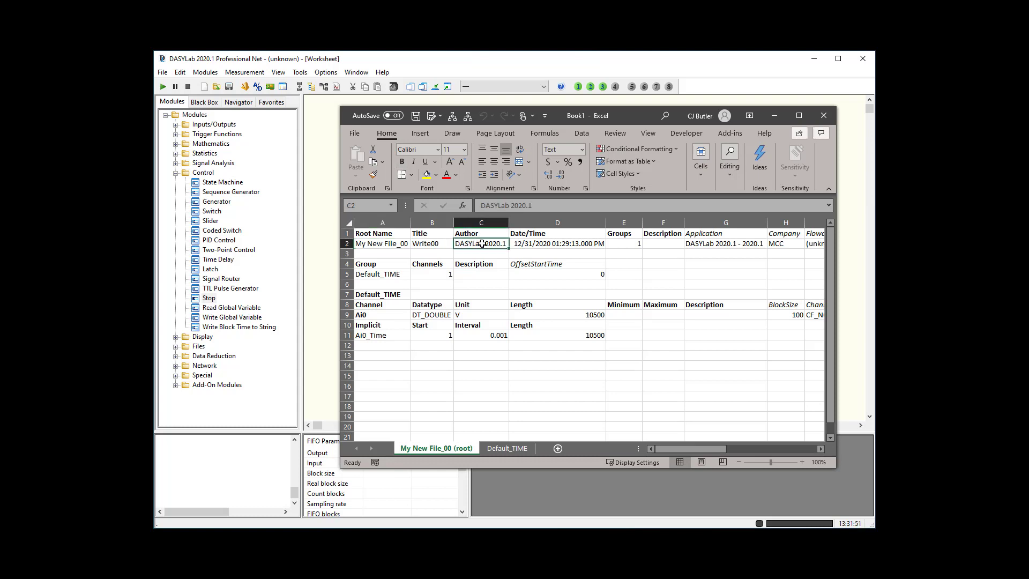
left_click(539, 247)
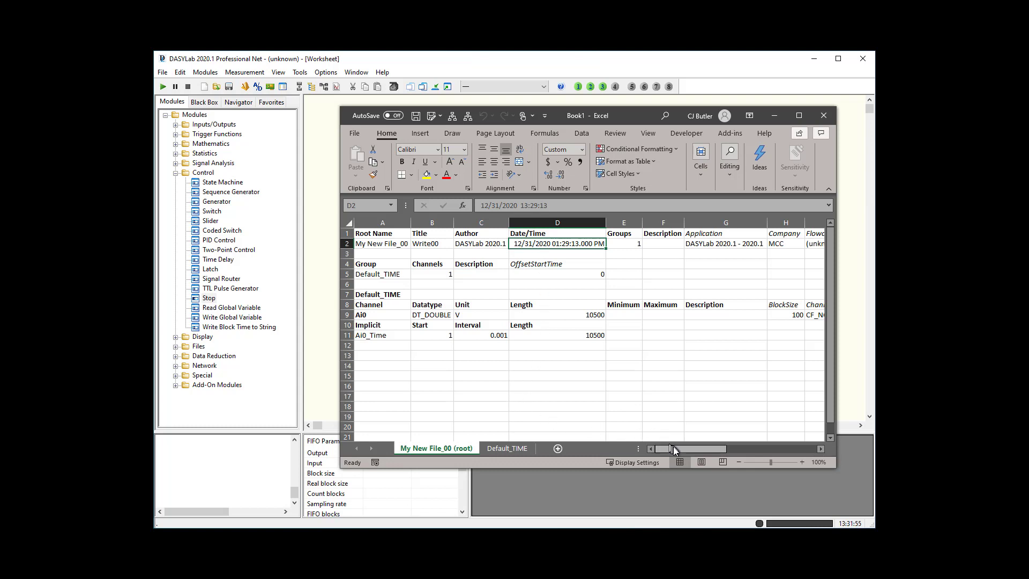
left_click_drag(679, 448, 700, 447)
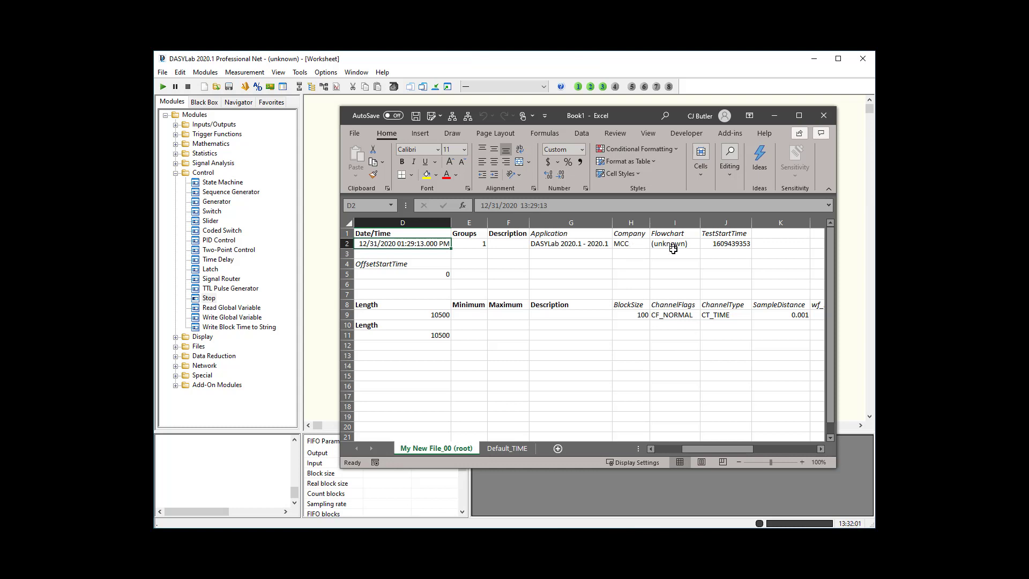
left_click_drag(694, 448, 632, 451)
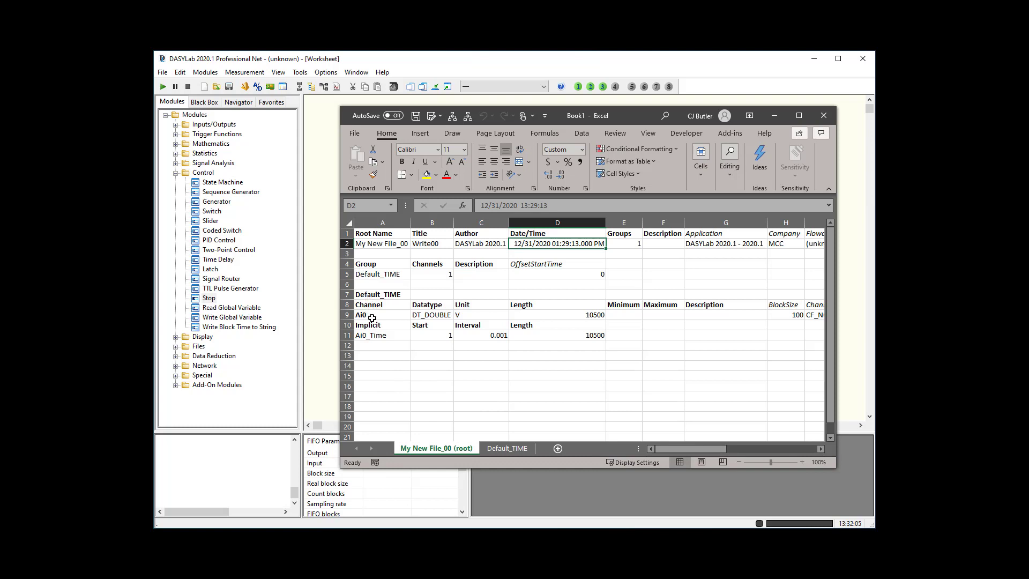
left_click(372, 274)
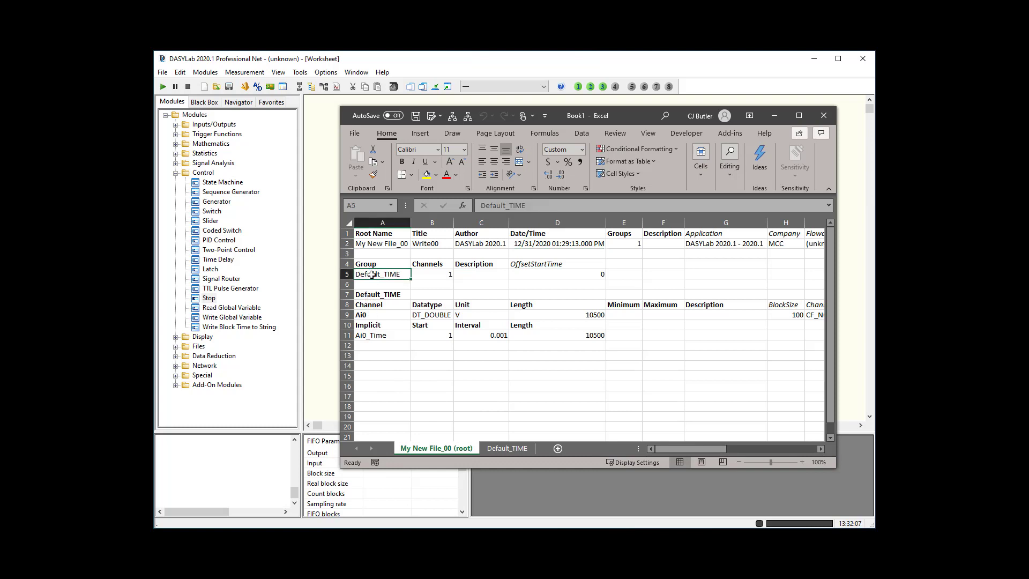
Examine the Ai0_Time and Ai0 columns on the Default_TIME sheet from the first row to the last time value
left_click(506, 448)
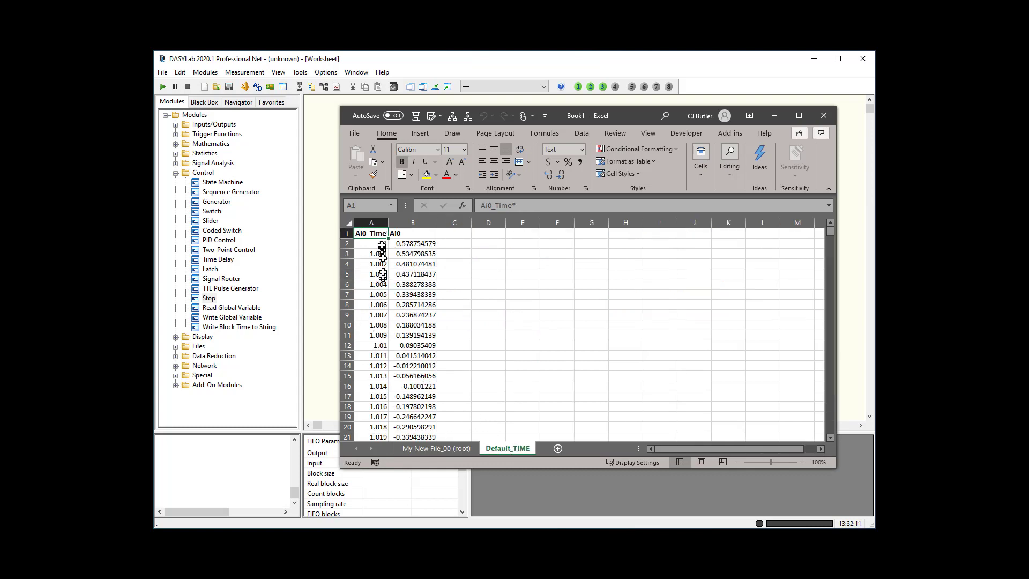
left_click(415, 244)
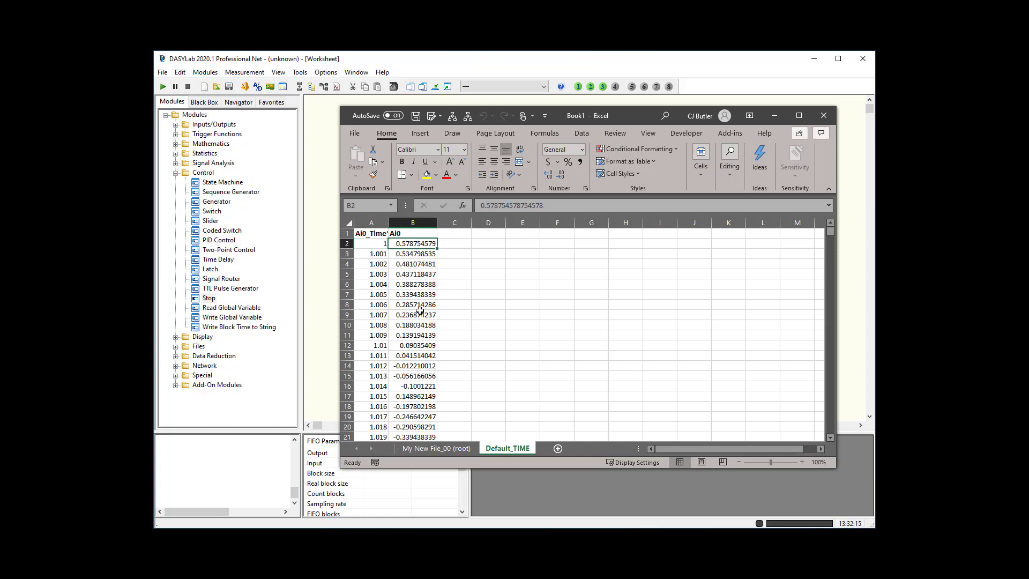
scroll(420, 311, "down", 20)
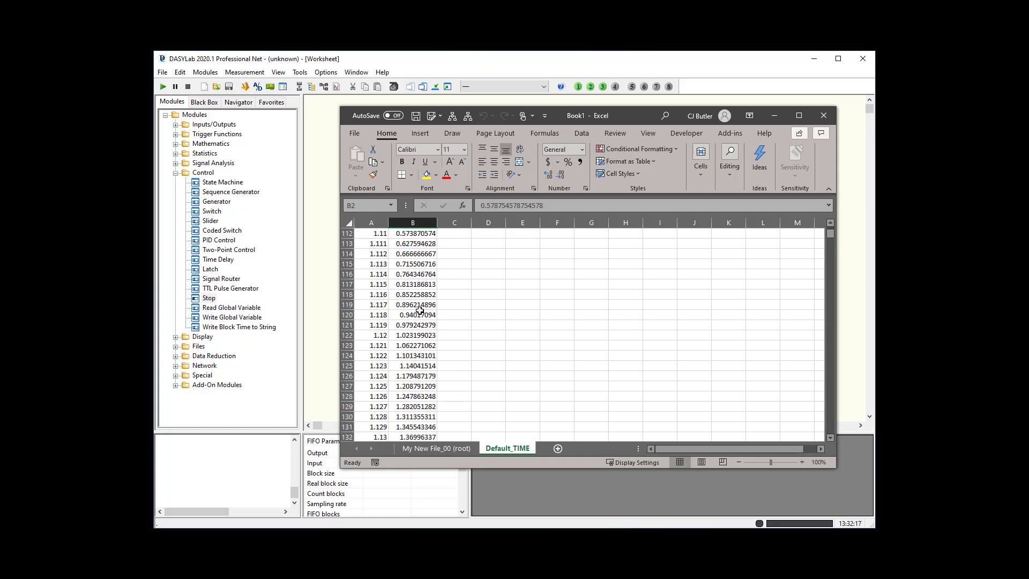
scroll(419, 310, "down", 20)
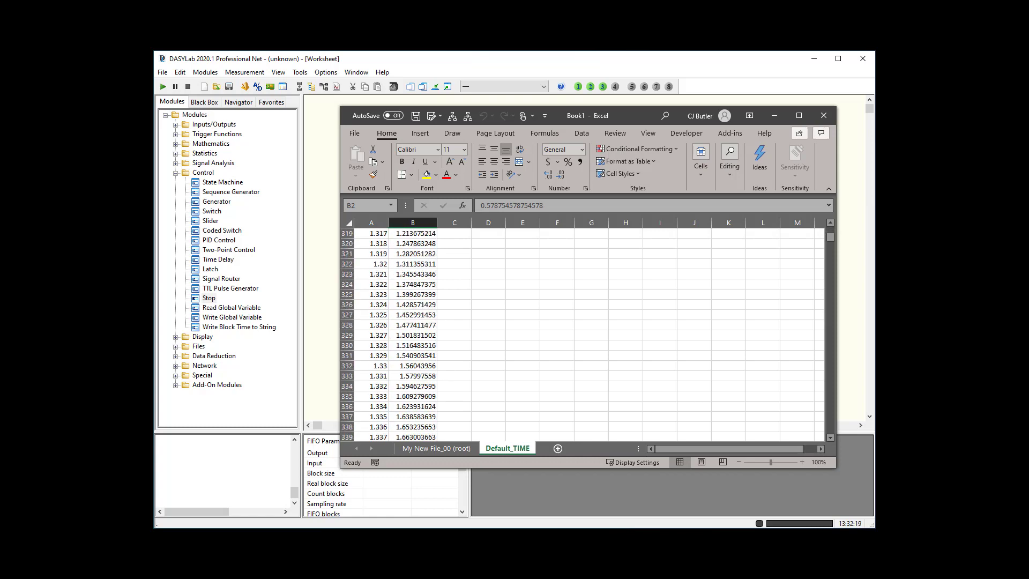
left_click_drag(833, 236, 832, 436)
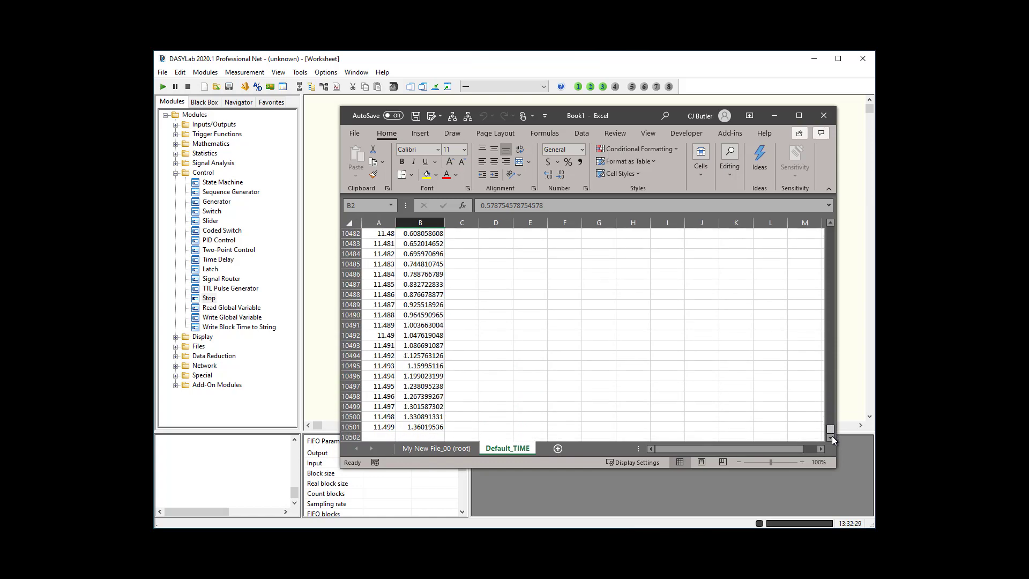
left_click(390, 427)
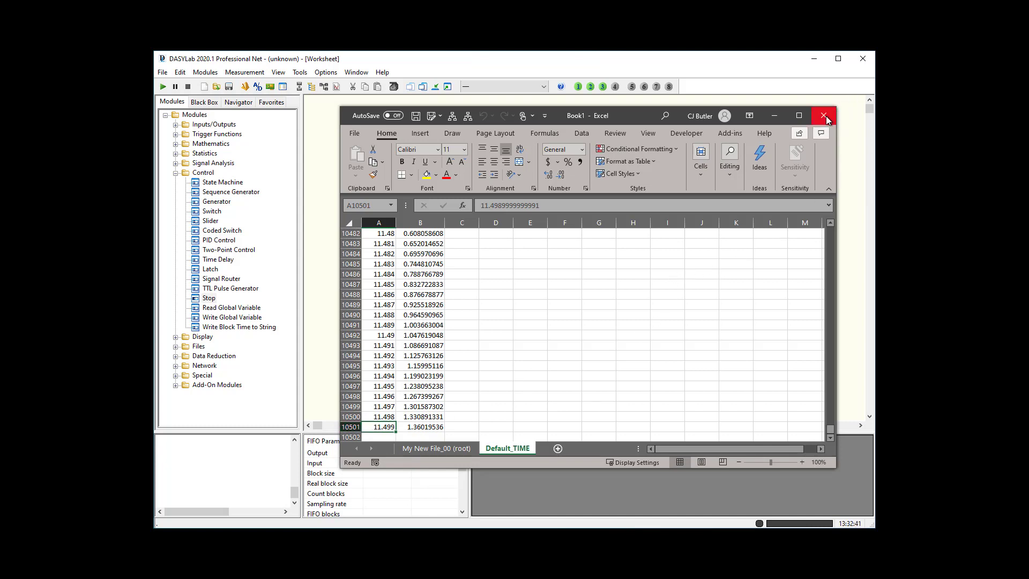
Close the Book1 workbook without saving it and exit Excel
left_click(355, 134)
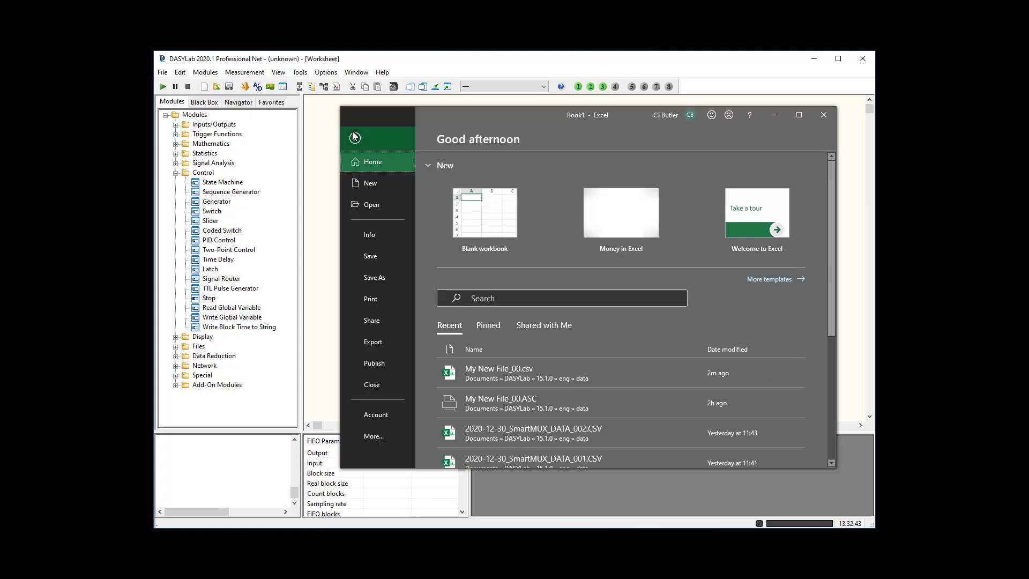
left_click(378, 385)
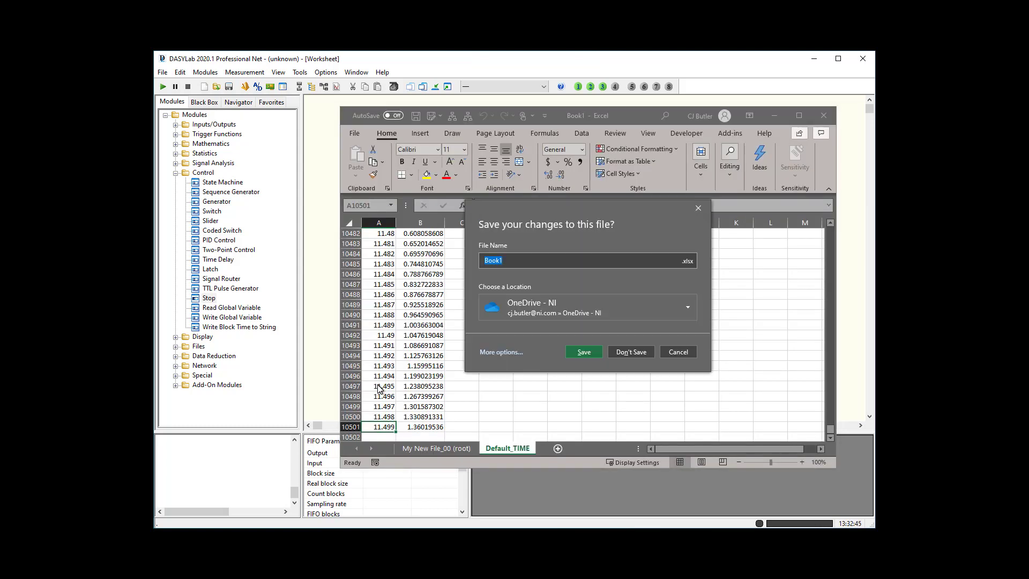
left_click(623, 352)
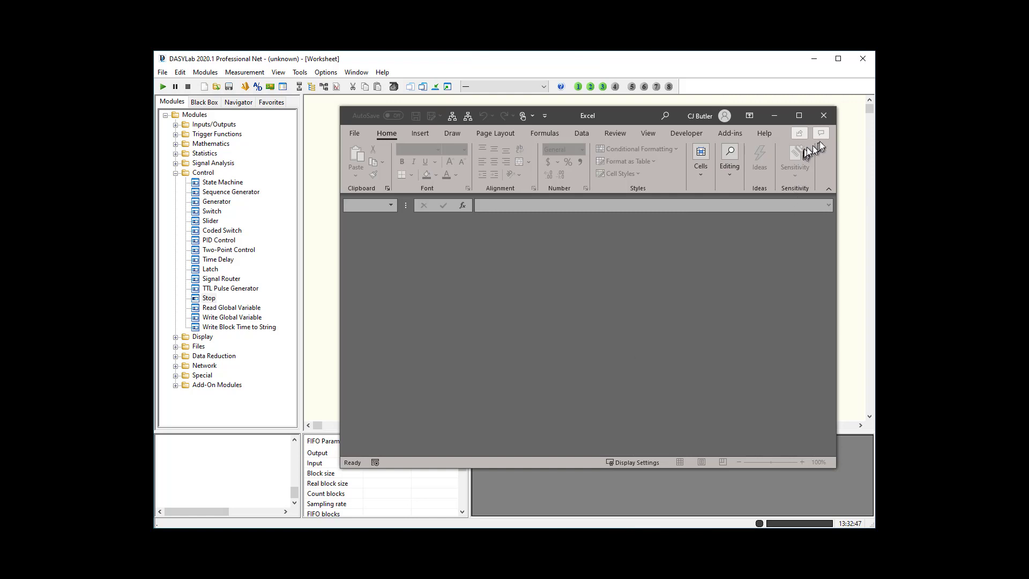
left_click(823, 116)
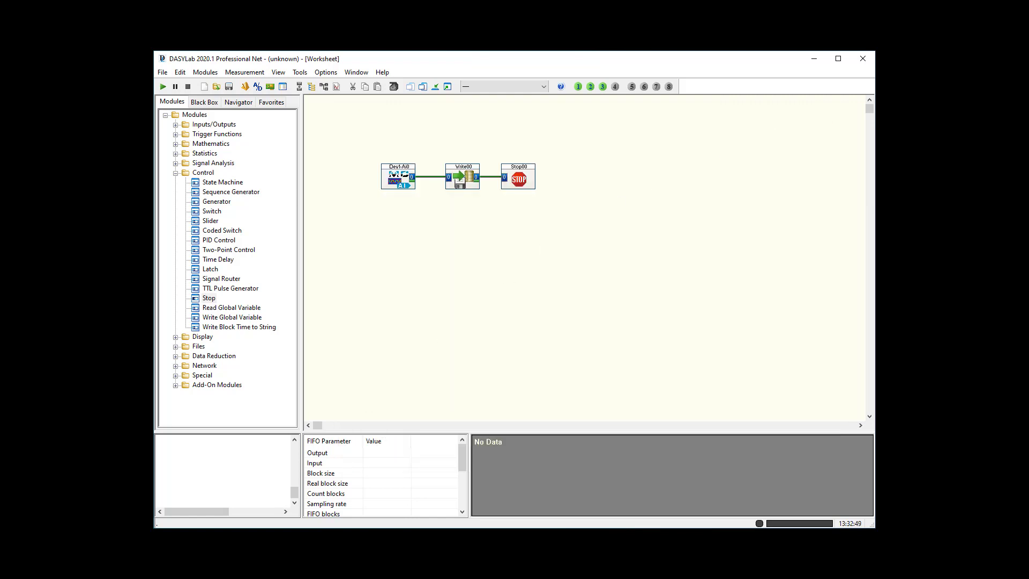
Compare the recorded file sizes in the data folder, then change the Write Data module's file format to NI TDM
key("alt+Tab")
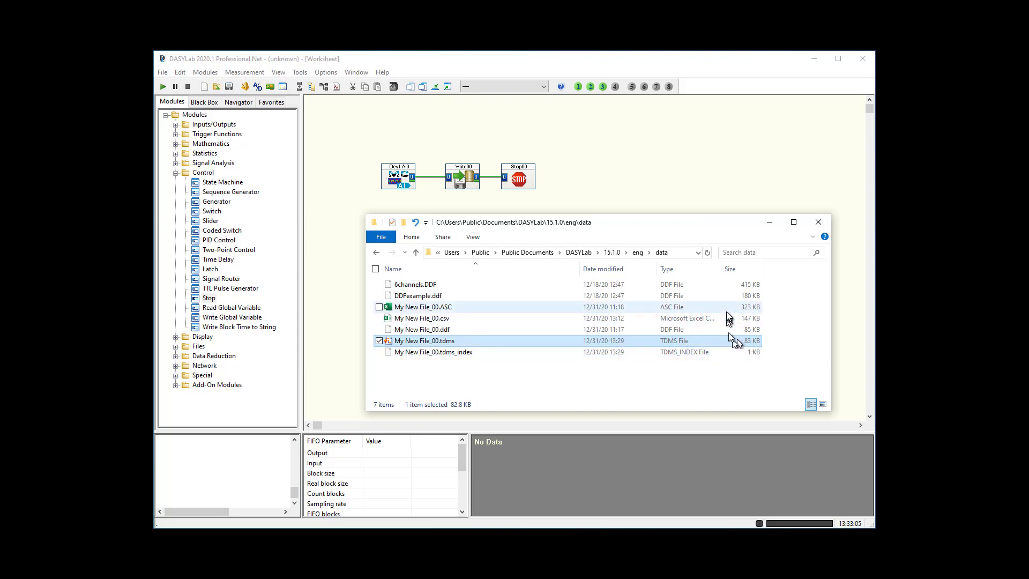
left_click(462, 173)
double_click(462, 172)
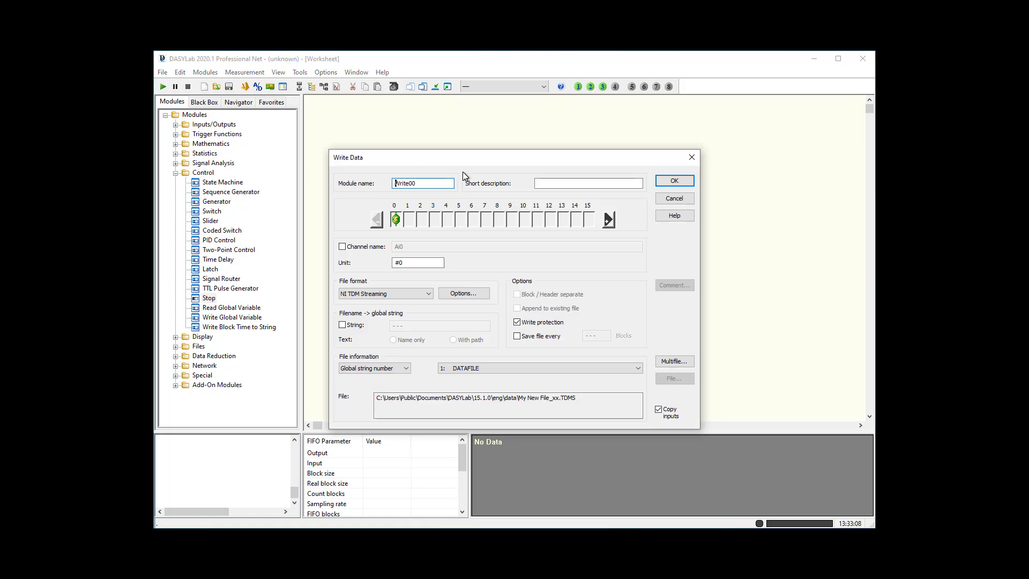
left_click(406, 296)
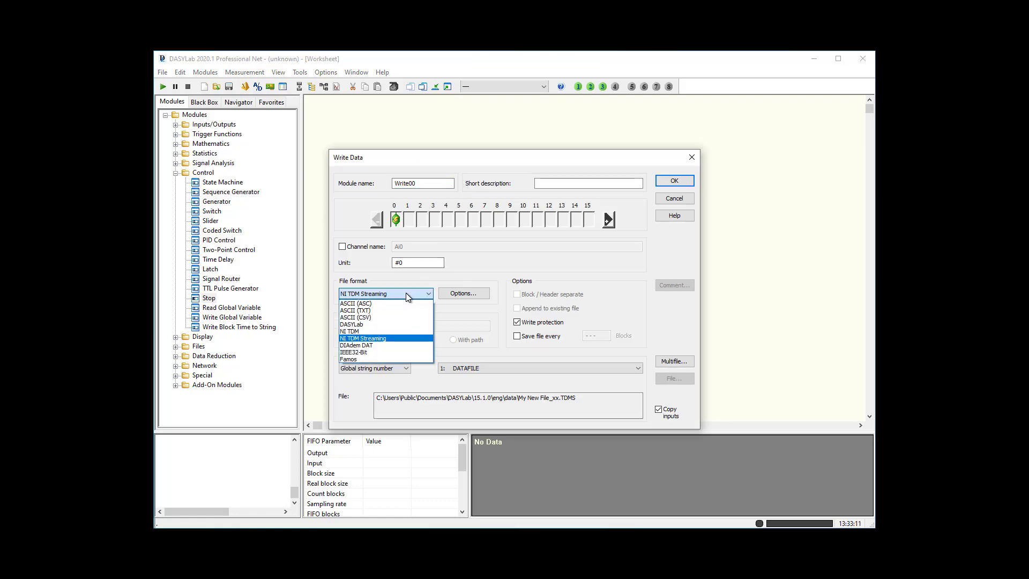
left_click(373, 331)
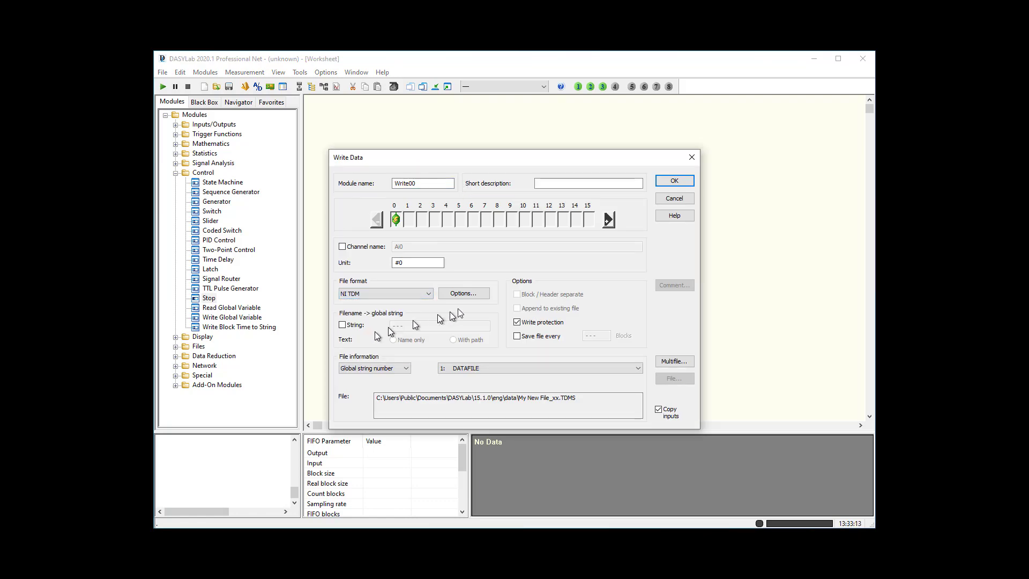
Review the NI TDM format's data set and channel group property choices without changing them, and accept the Write Data settings
left_click(486, 294)
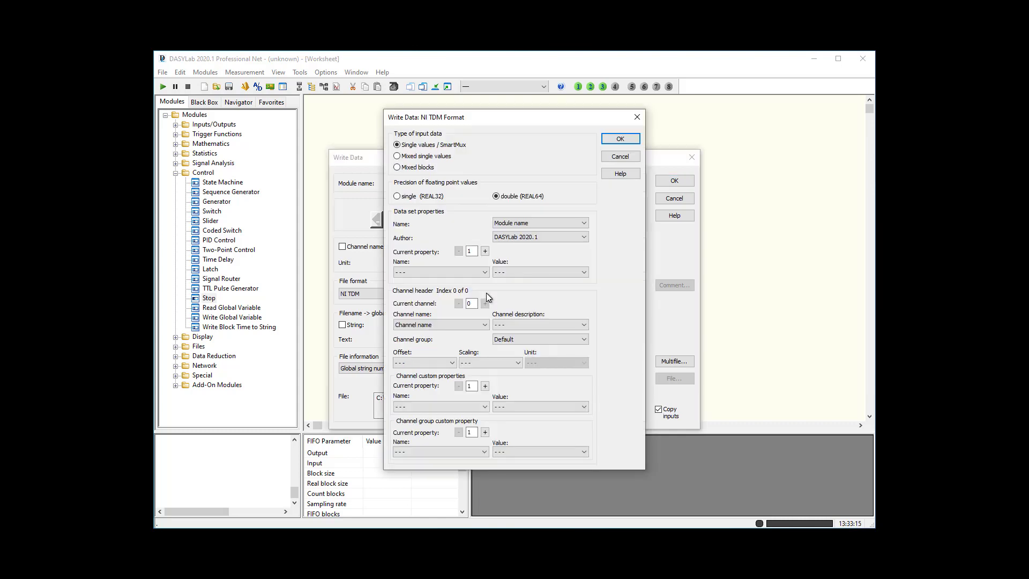
left_click(532, 224)
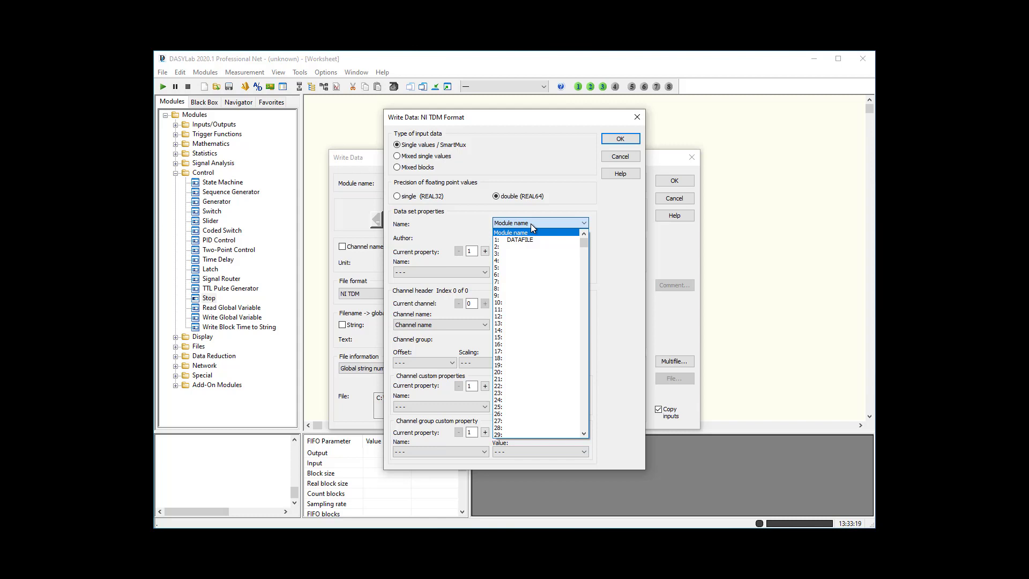
left_click(558, 200)
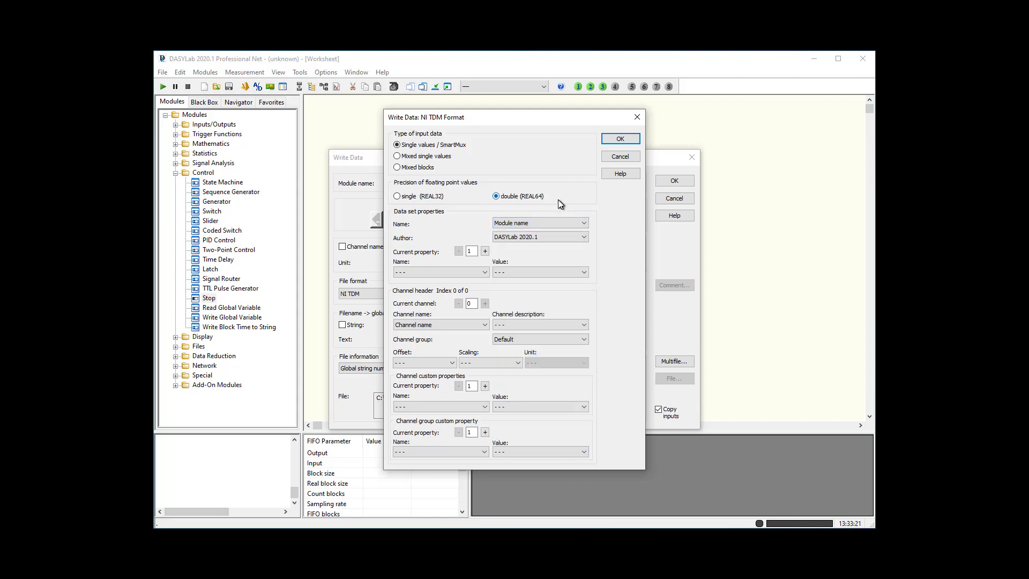
left_click(480, 272)
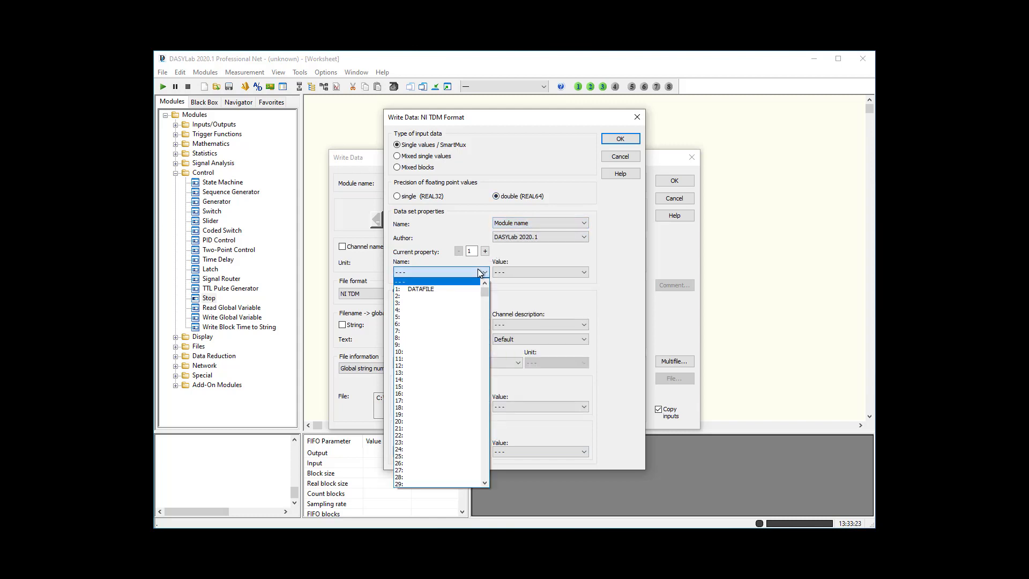
left_click(480, 273)
left_click(474, 452)
left_click(616, 455)
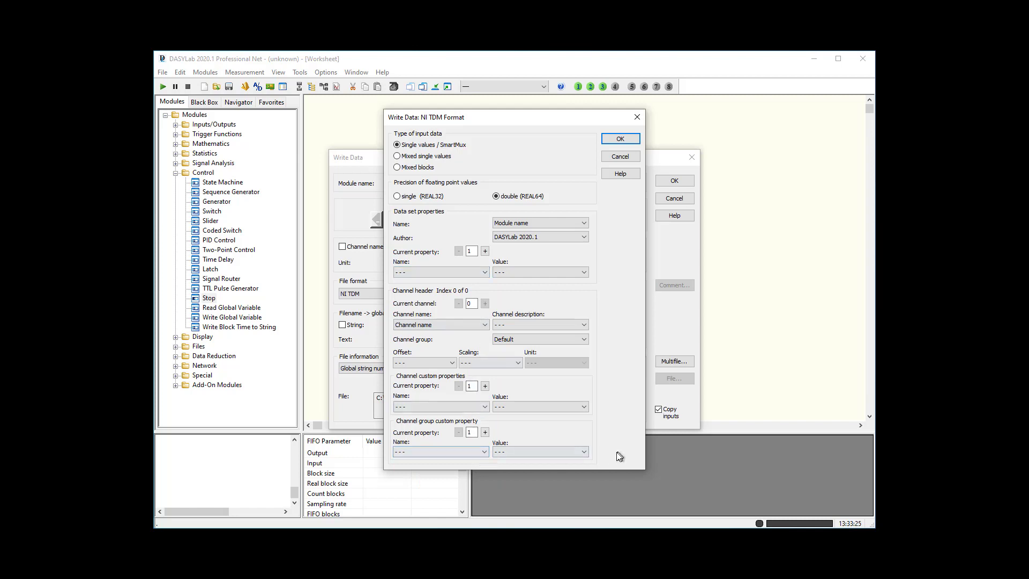
left_click(616, 140)
left_click(674, 180)
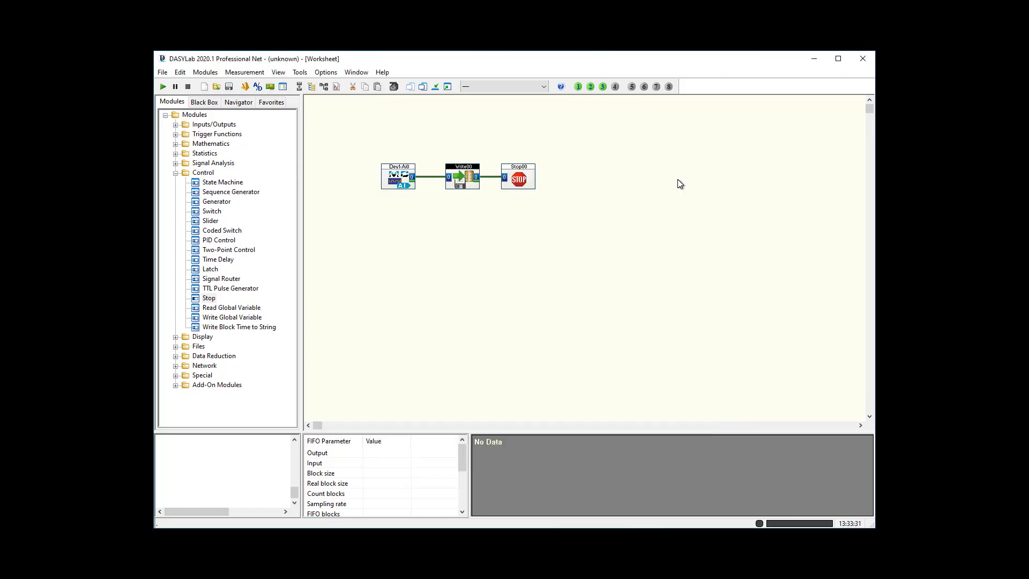
Run the measurement with the proposed data file name and open the recorded My New File_01.TDM in Excel
left_click(163, 87)
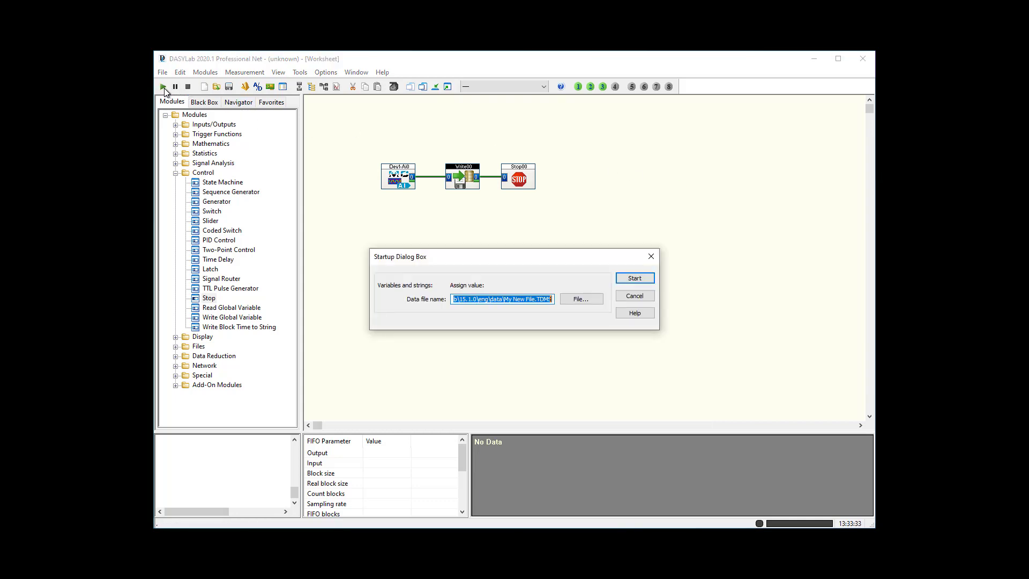
left_click(652, 278)
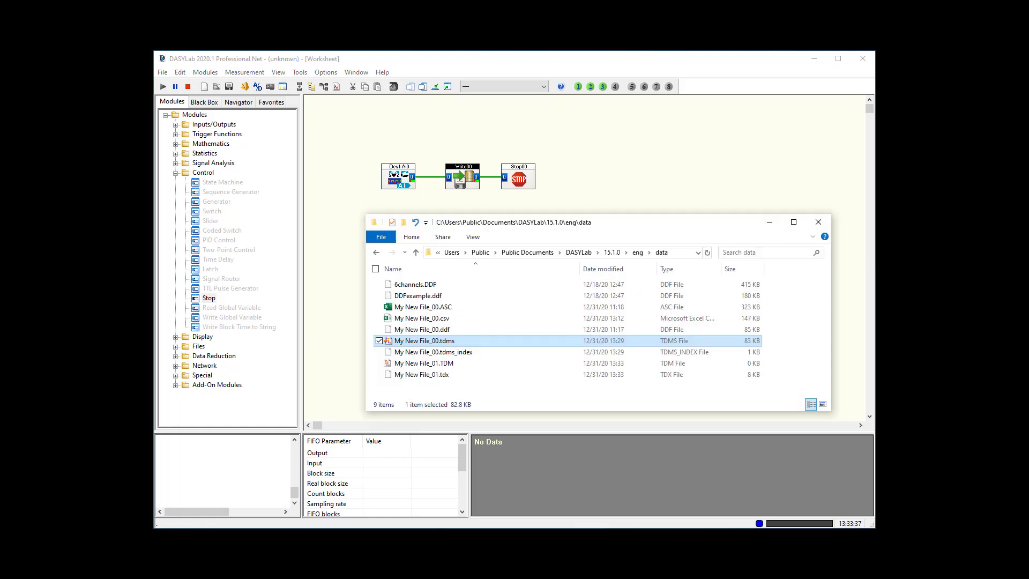
left_click(444, 363)
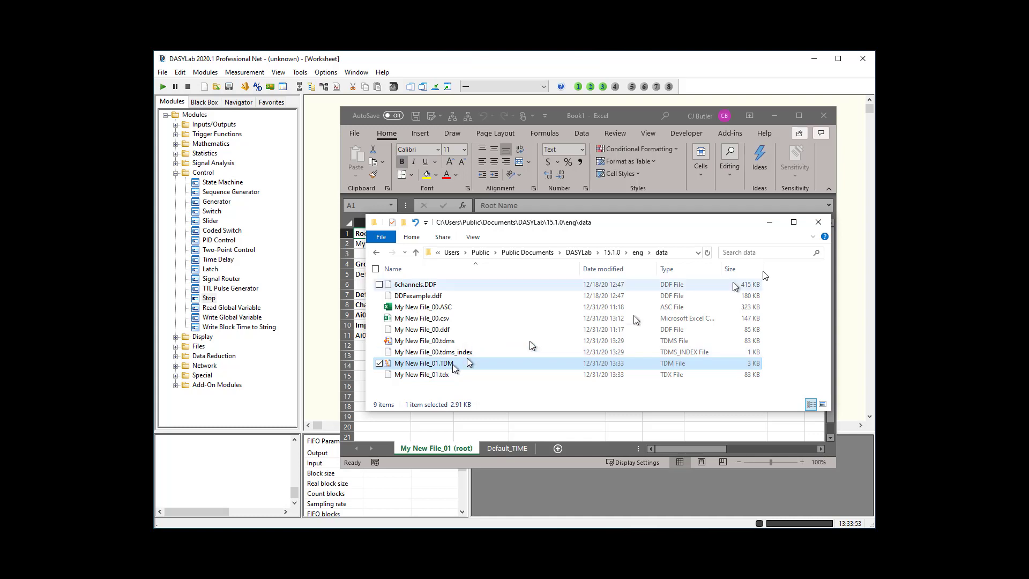
Examine the root sheet's properties and the Default_TIME sheet's Ai0 data, and minimize the Excel workbook
left_click(770, 223)
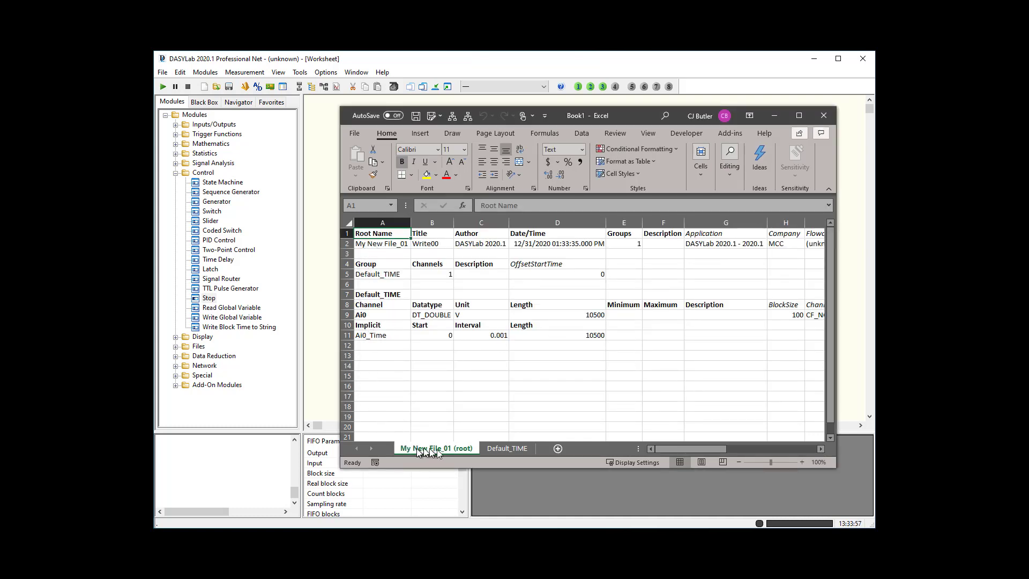
left_click(517, 449)
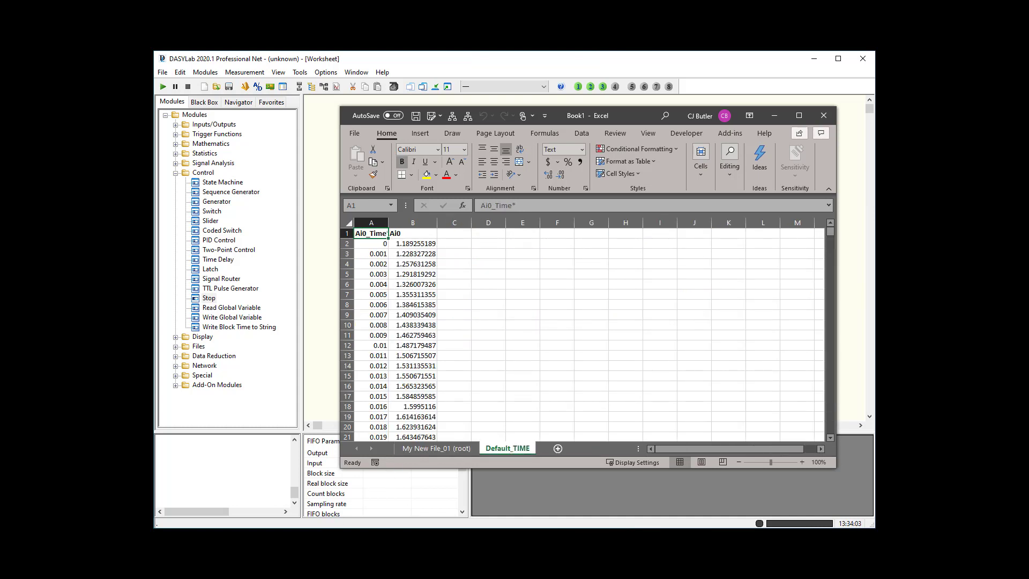
key("alt+Tab")
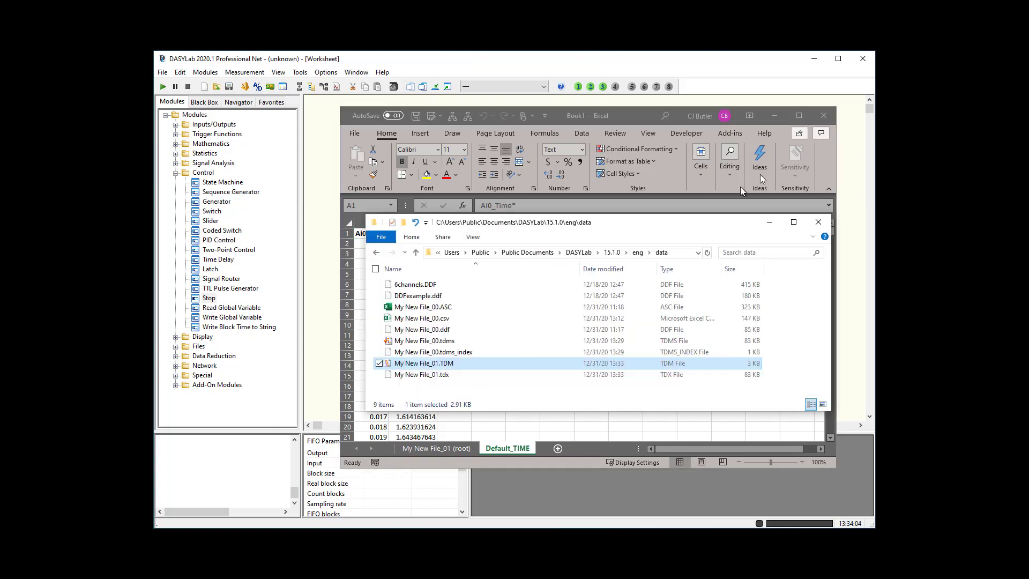
left_click(774, 116)
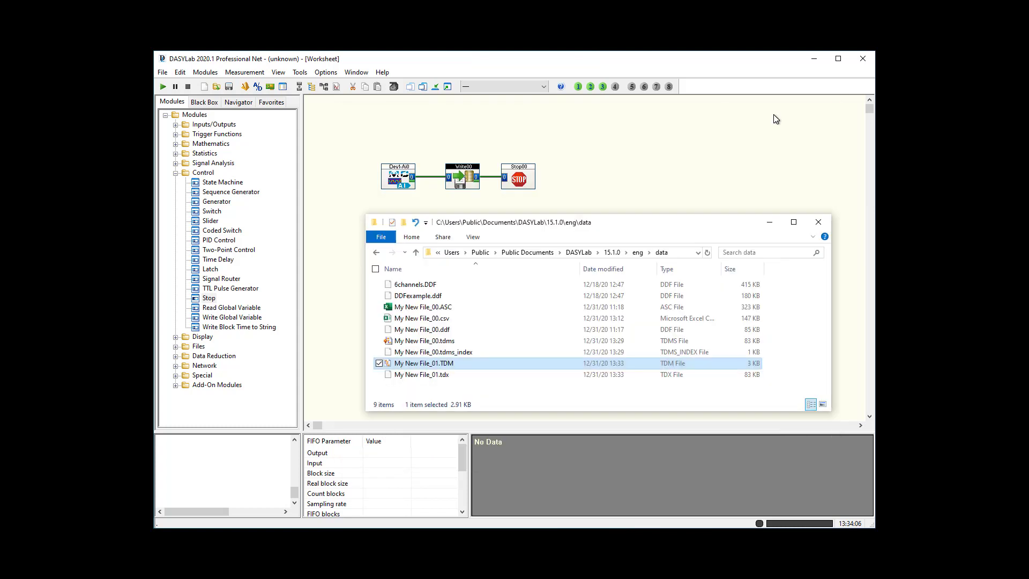
Compare the My New File_01.TDM and My New File_01.tdx files in the data folder
left_click(712, 374)
left_click(708, 365)
left_click_drag(708, 365, 433, 382)
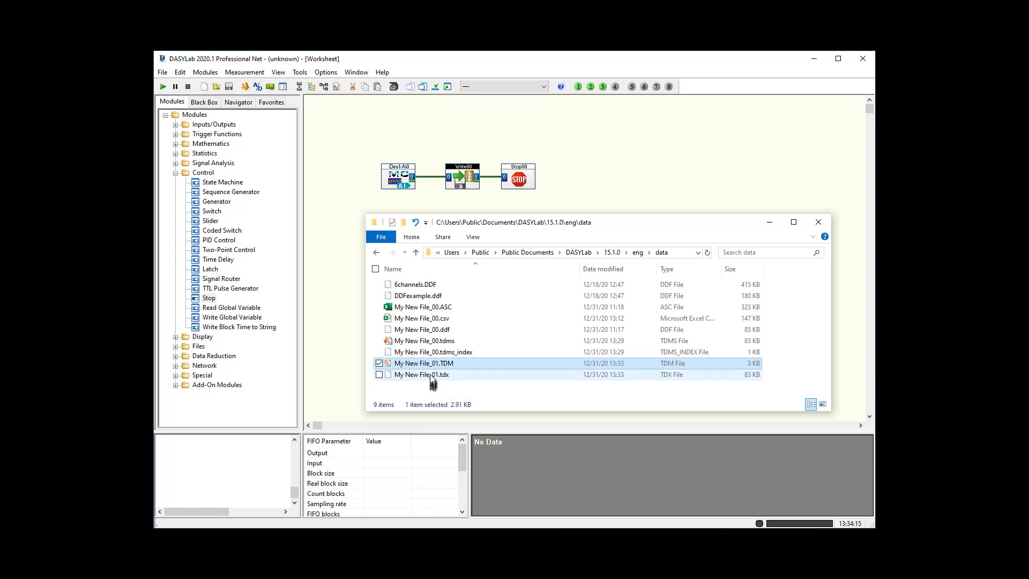
left_click(433, 378)
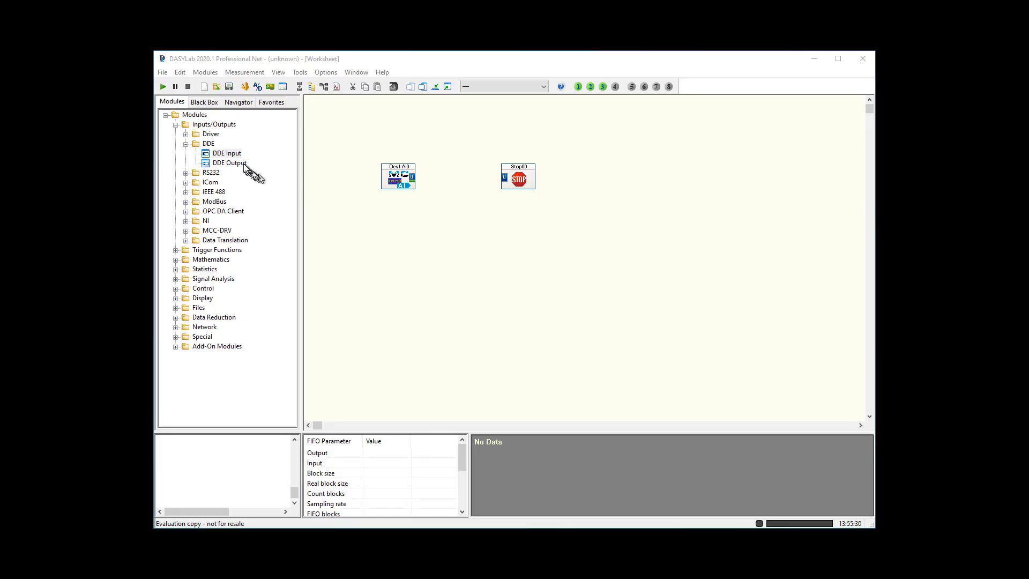
Place a DDE Output module between the analog input and Stop modules, linked to Excel topic [Book2]Sheet1 with a generated item definition
left_click(231, 164)
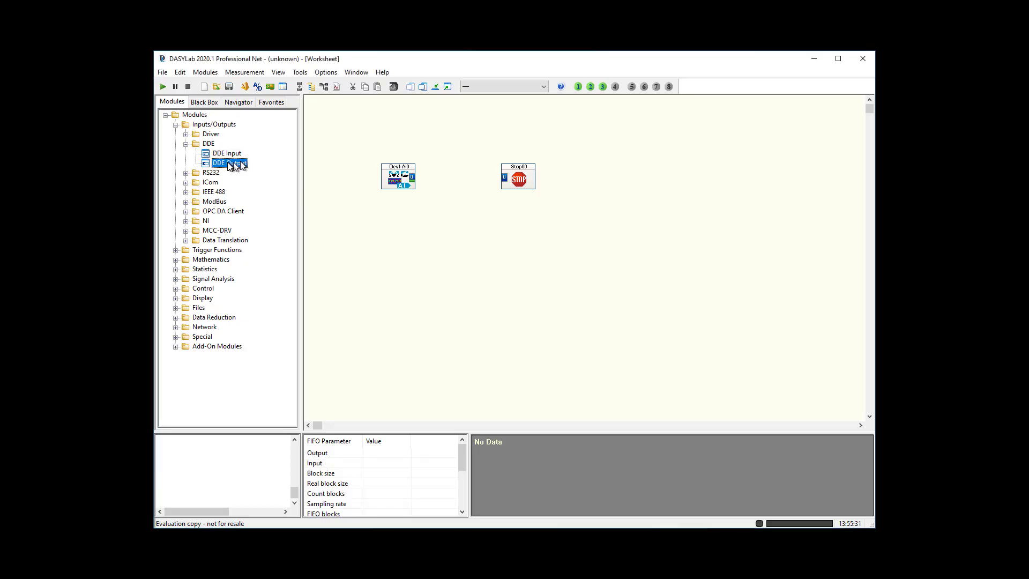
left_click_drag(230, 164, 446, 164)
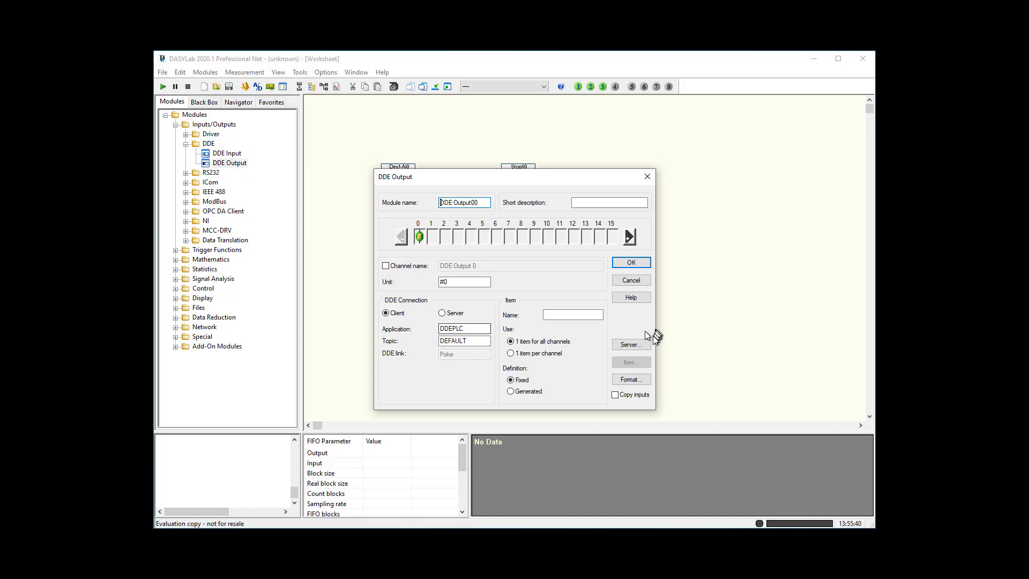
left_click(637, 346)
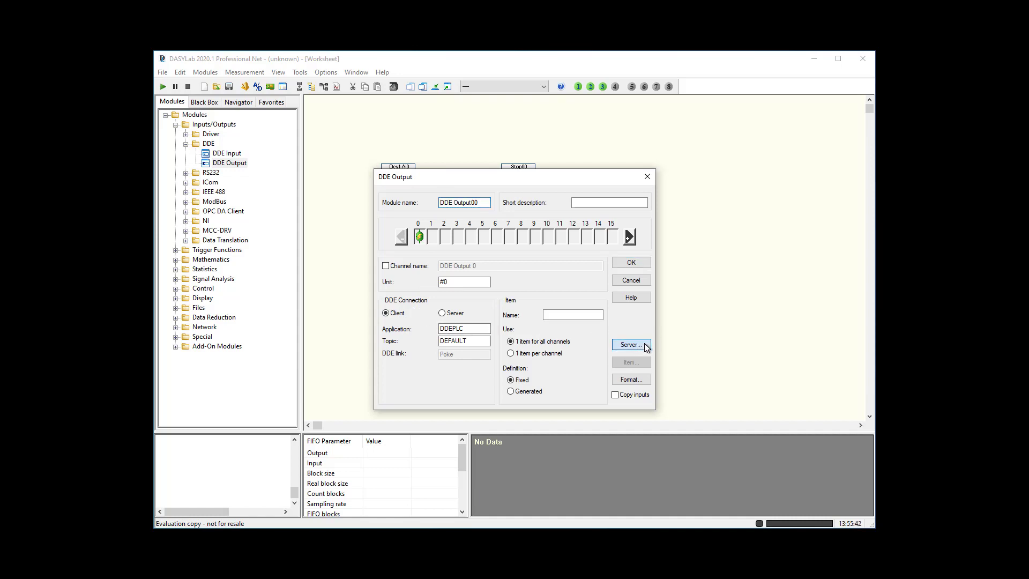
left_click(369, 269)
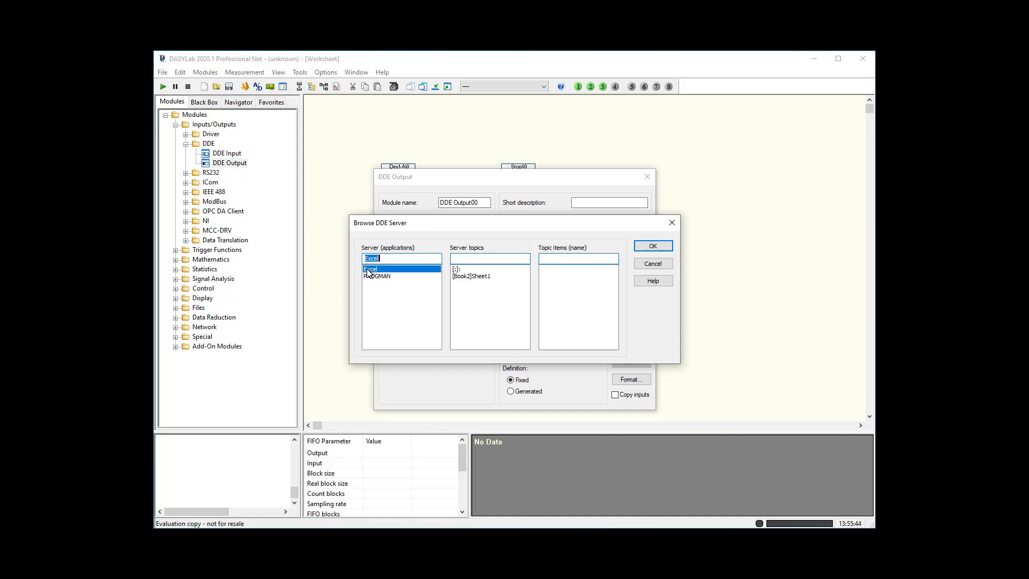
left_click(478, 276)
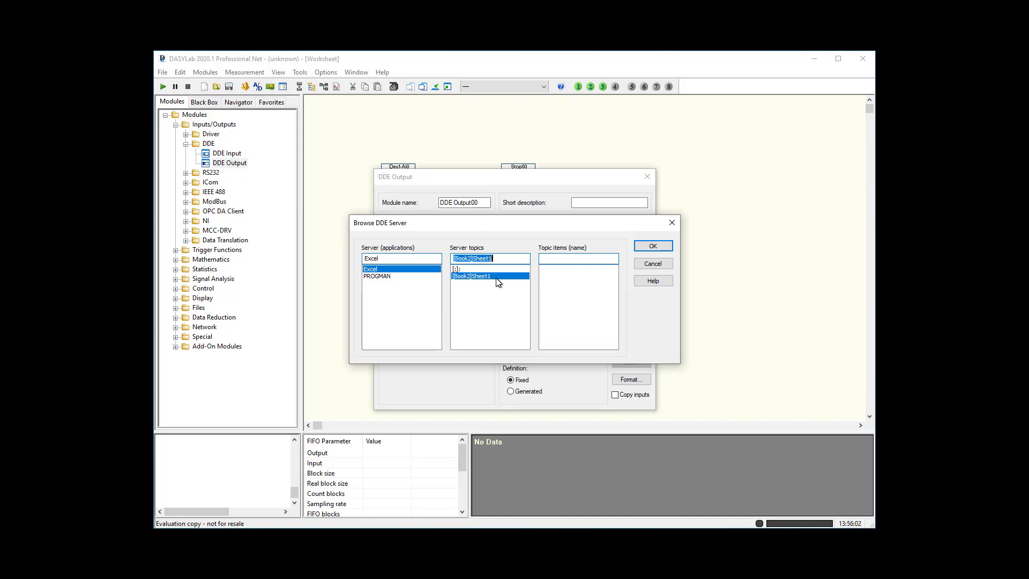
left_click(652, 247)
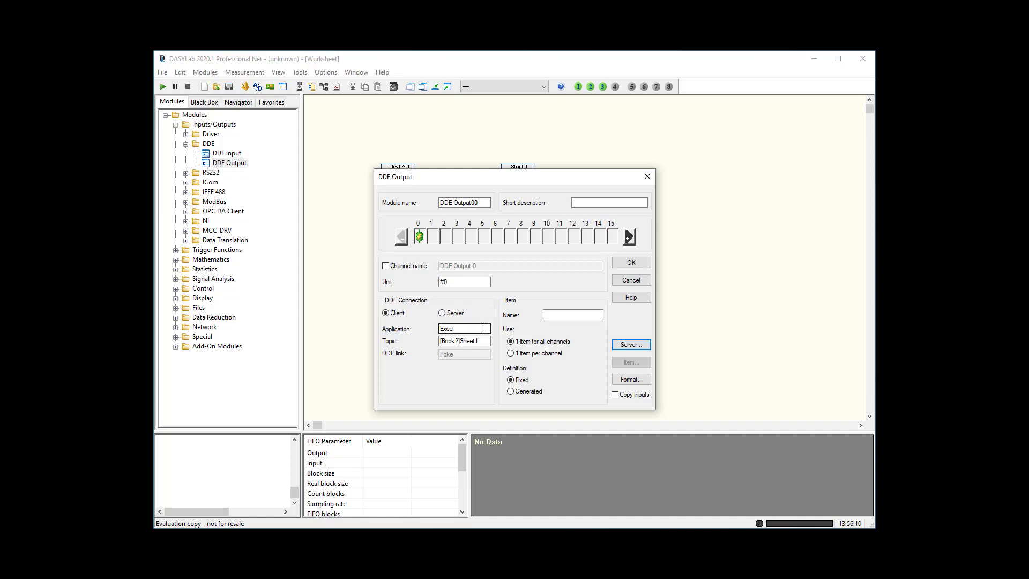
left_click(538, 394)
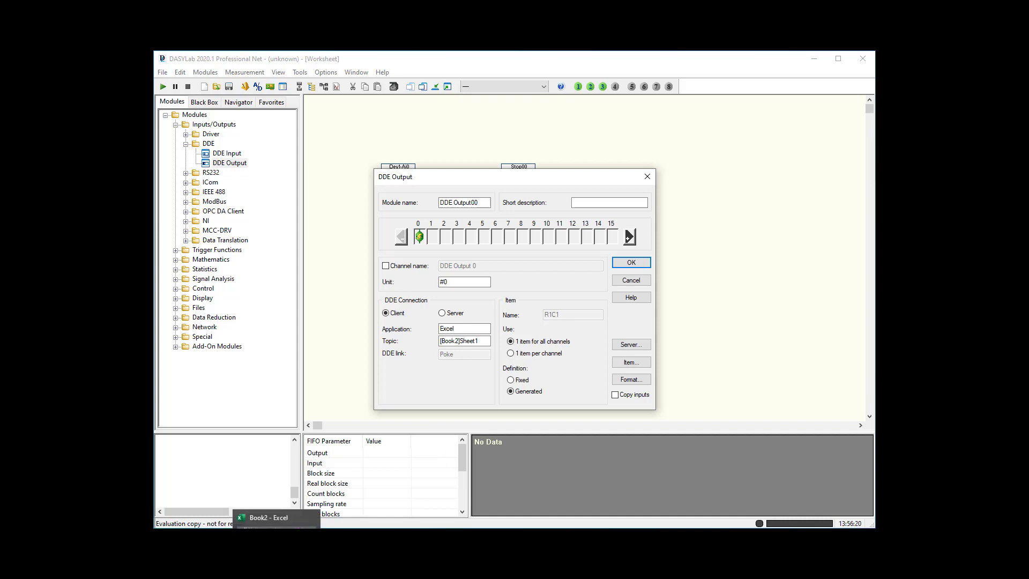
Switch to the Book2 workbook in Excel, inspect target cells A1, A2 and B2 on Sheet1, and return to DASYLab
key("alt+Tab")
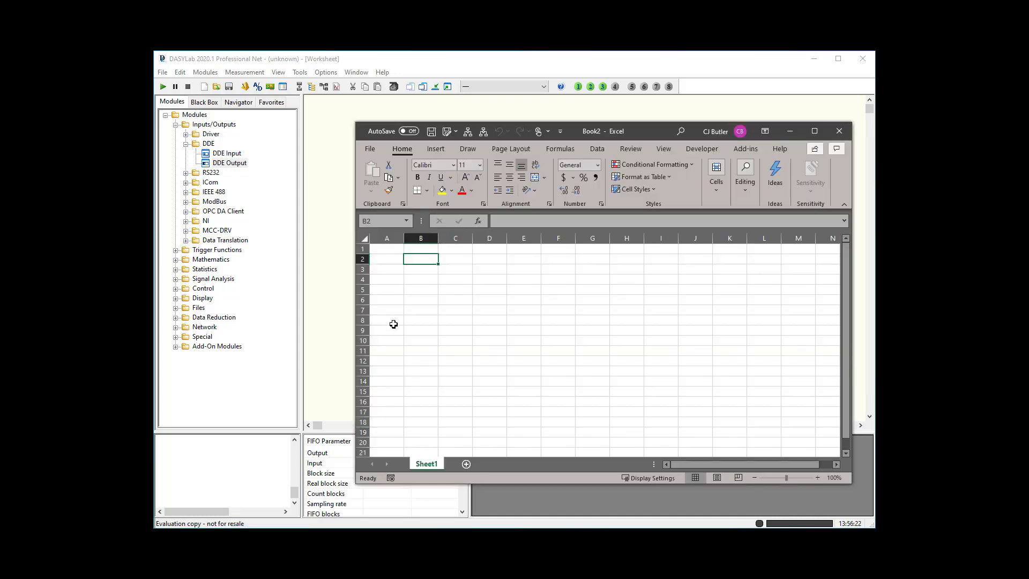
left_click(388, 248)
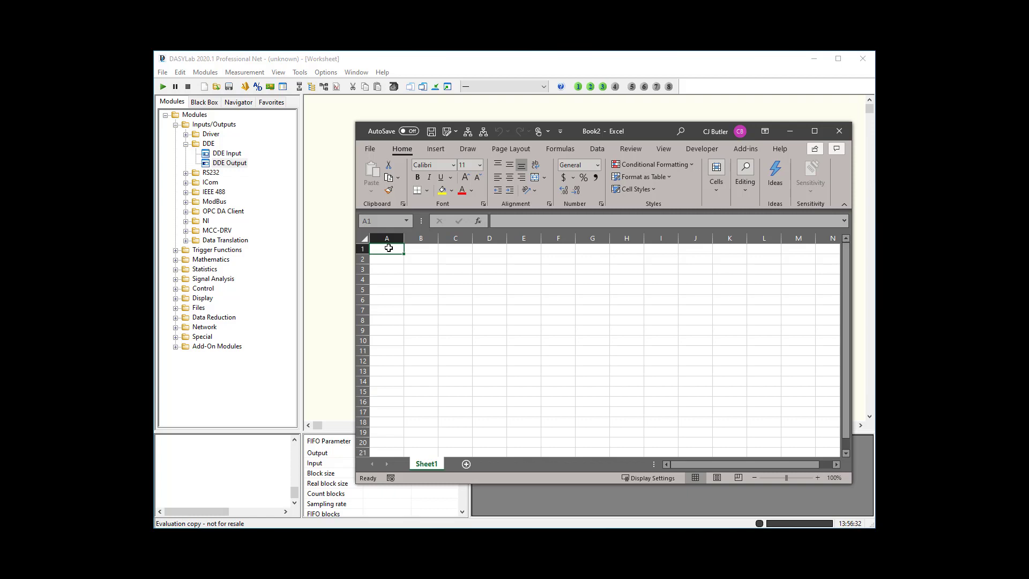
key("Return")
key("Right")
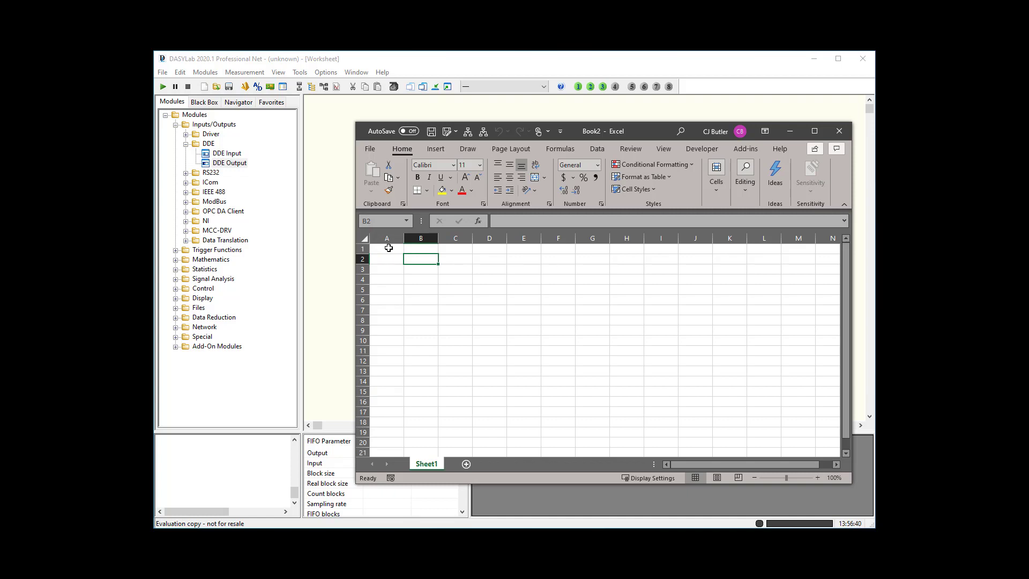
key("Left")
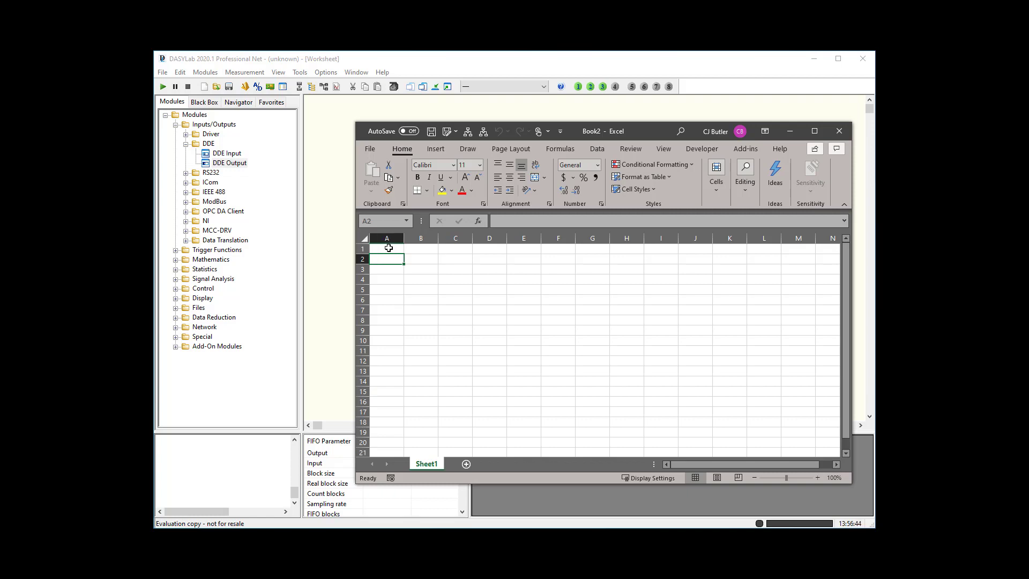
key("Right")
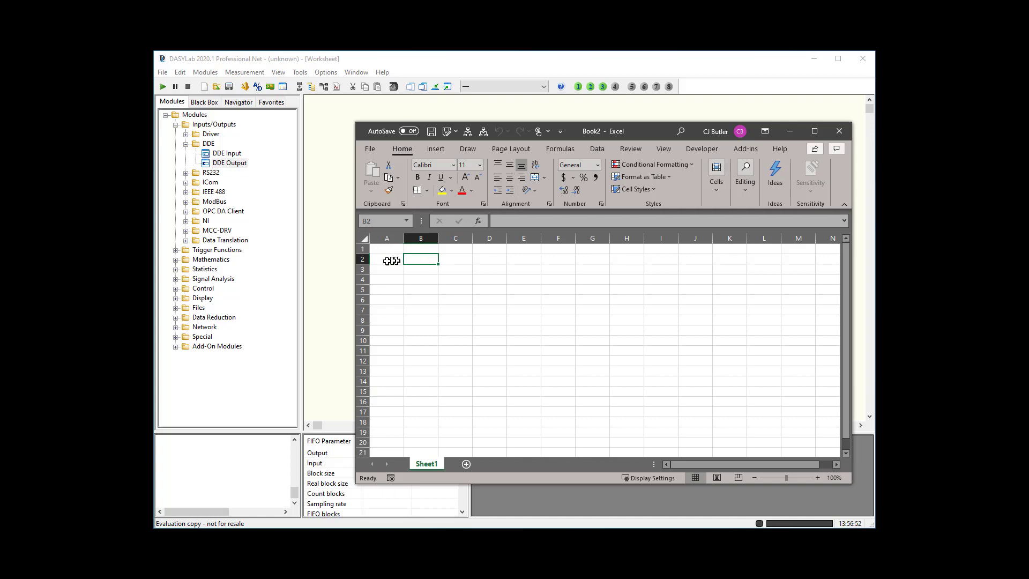
left_click(323, 262)
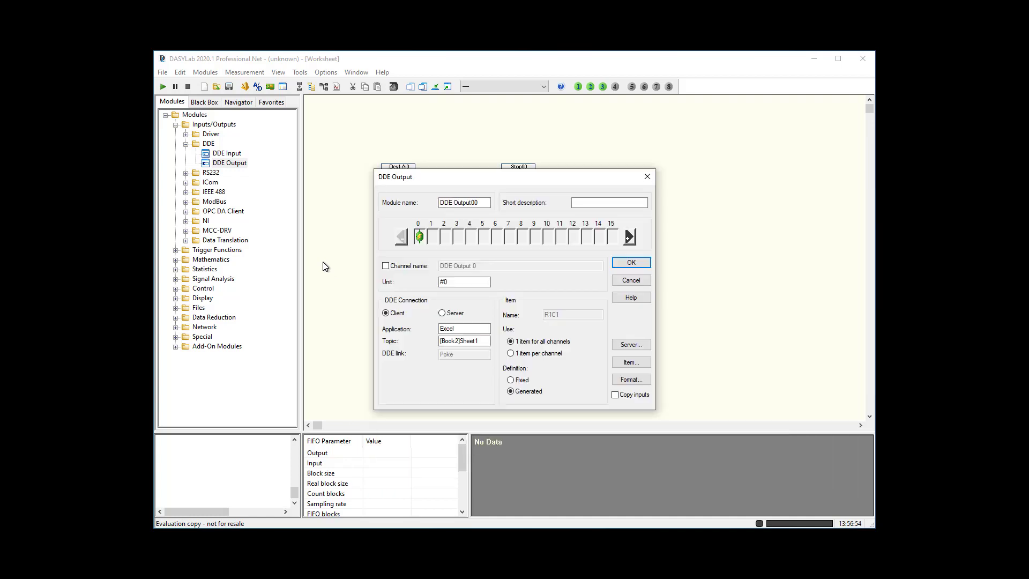
Define the generated DDE item with both counters starting at 2, text part B as C1:R and text part C enabled as C2
left_click(631, 363)
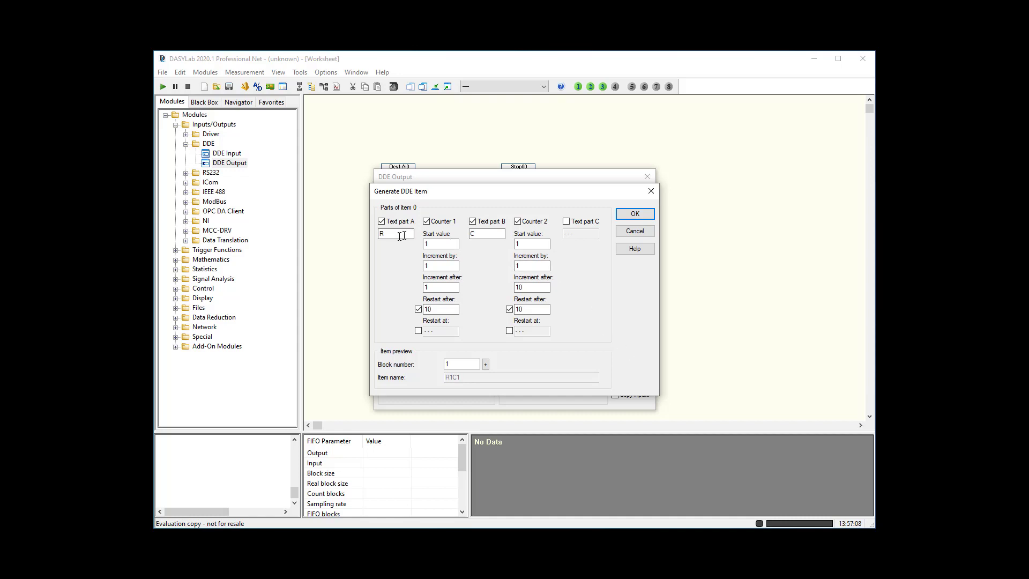
key("Tab")
type("1")
left_click(490, 234)
type("1:R")
key("Tab")
type("2")
left_click(567, 222)
left_click(577, 233)
type("C2")
left_click(538, 244)
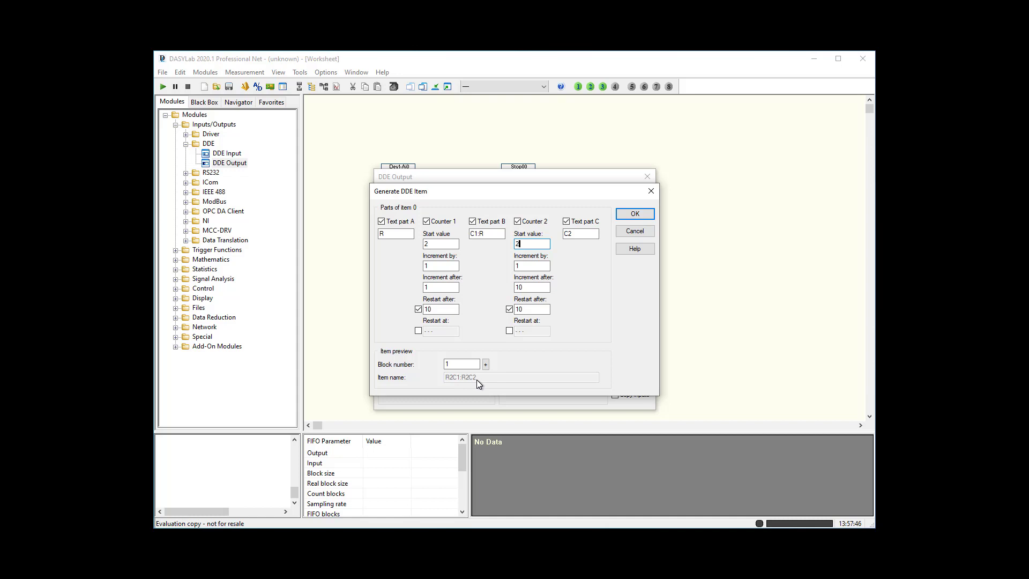
Set counter 2 to increment after 1, disable restarting for both counters, and accept the item after previewing further block numbers
double_click(526, 287)
type("10")
left_click(509, 309)
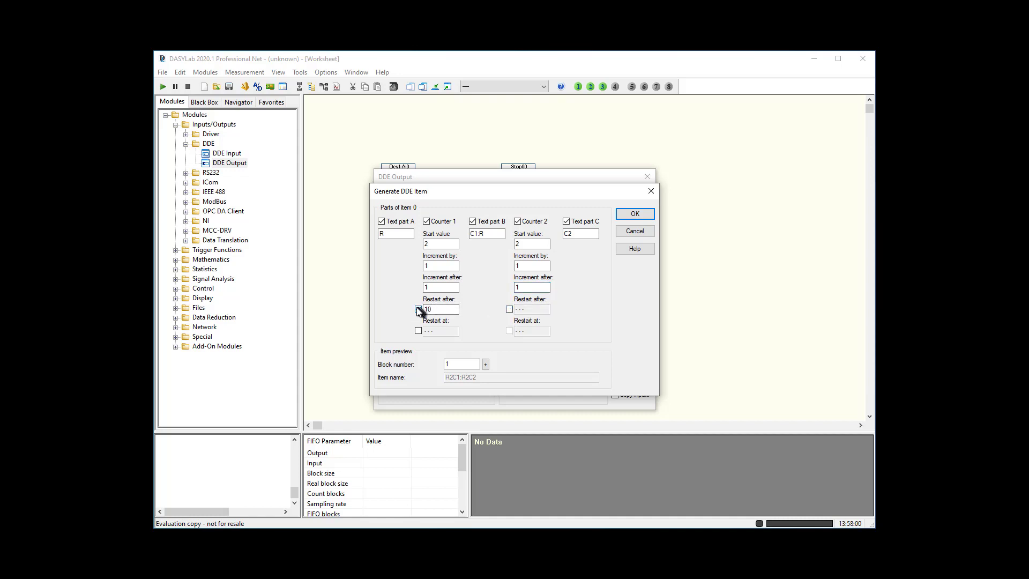
left_click(418, 310)
left_click(486, 365)
double_click(487, 365)
left_click(634, 214)
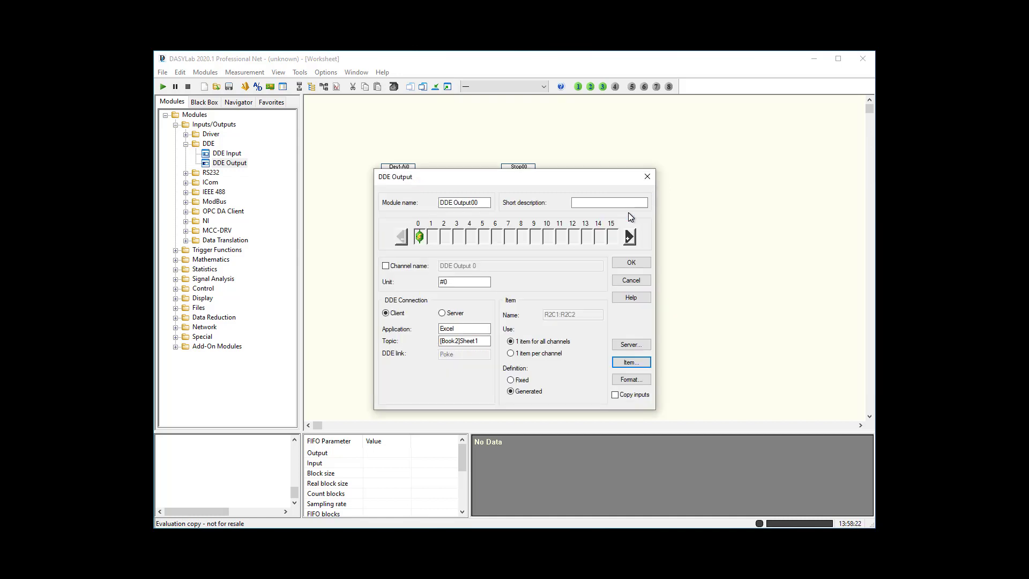
Enable the time channel in the DDE output format with the operating system decimal separator, and accept the module settings
left_click(635, 379)
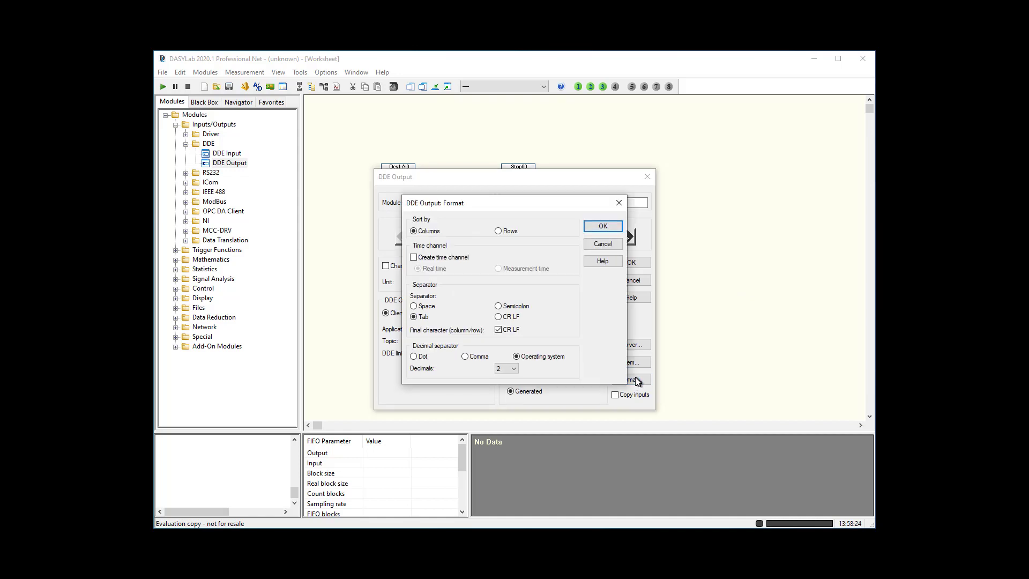
left_click(455, 256)
left_click(557, 358)
left_click(602, 226)
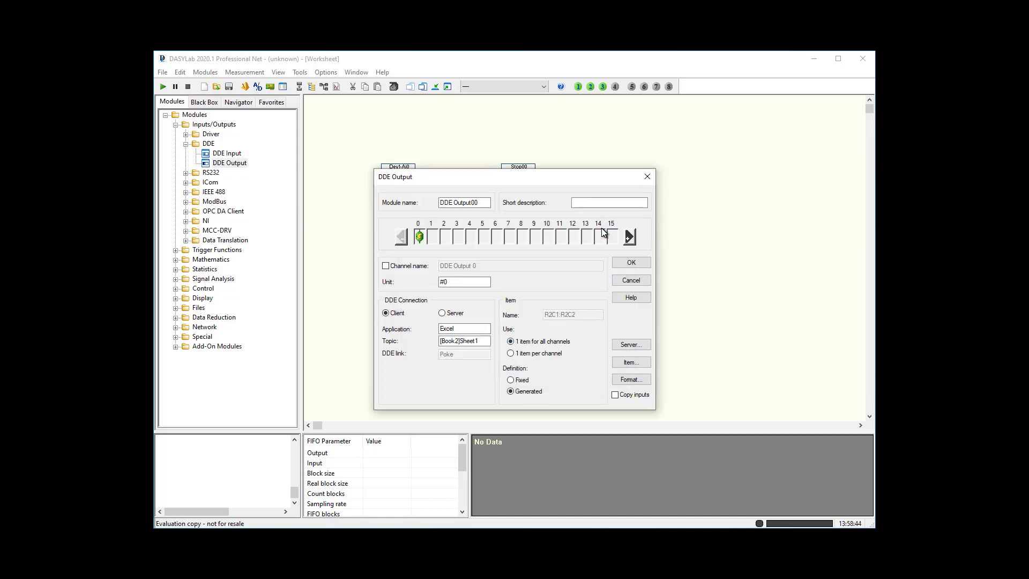
left_click(631, 262)
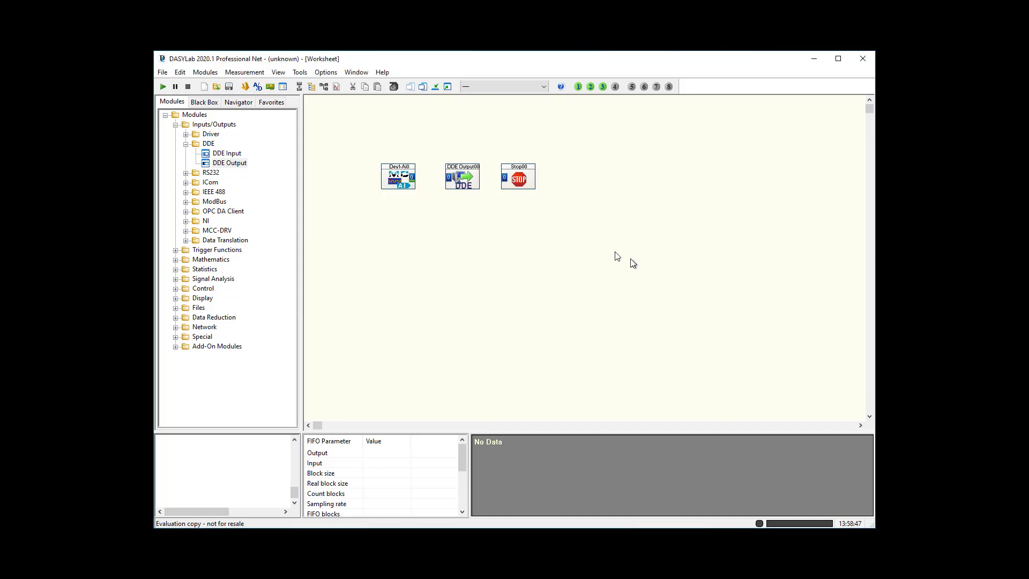
Wire the DDE Output module to the analog input, enable Copy inputs for it, and attach the Stop module to its output
left_click_drag(456, 169, 441, 185)
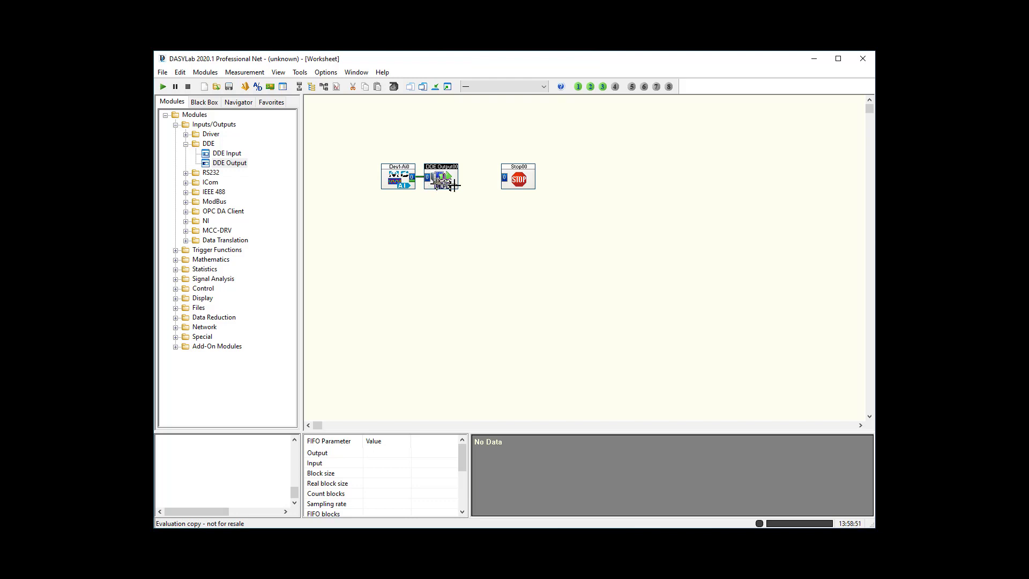
double_click(448, 182)
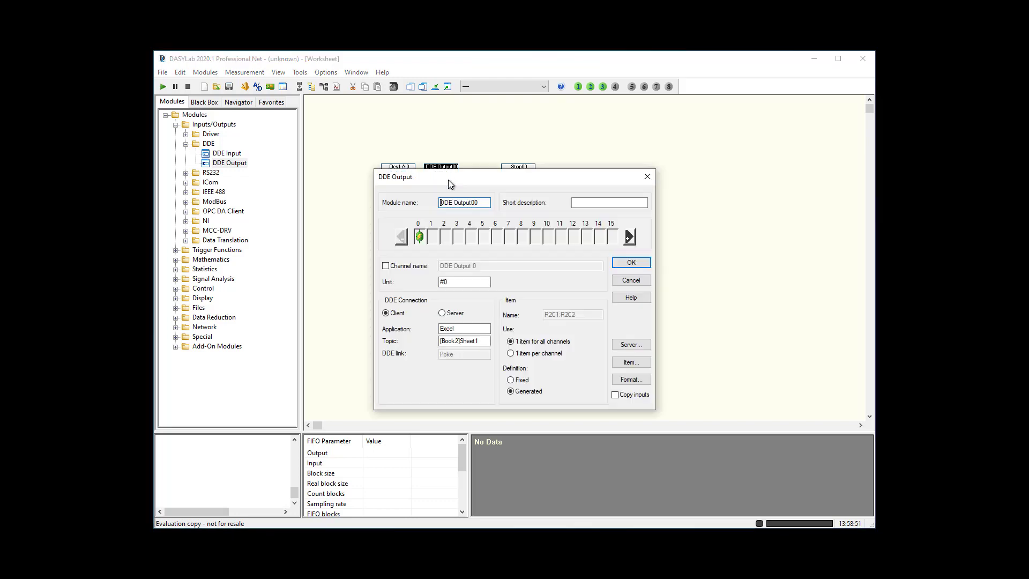
left_click(630, 395)
left_click(631, 263)
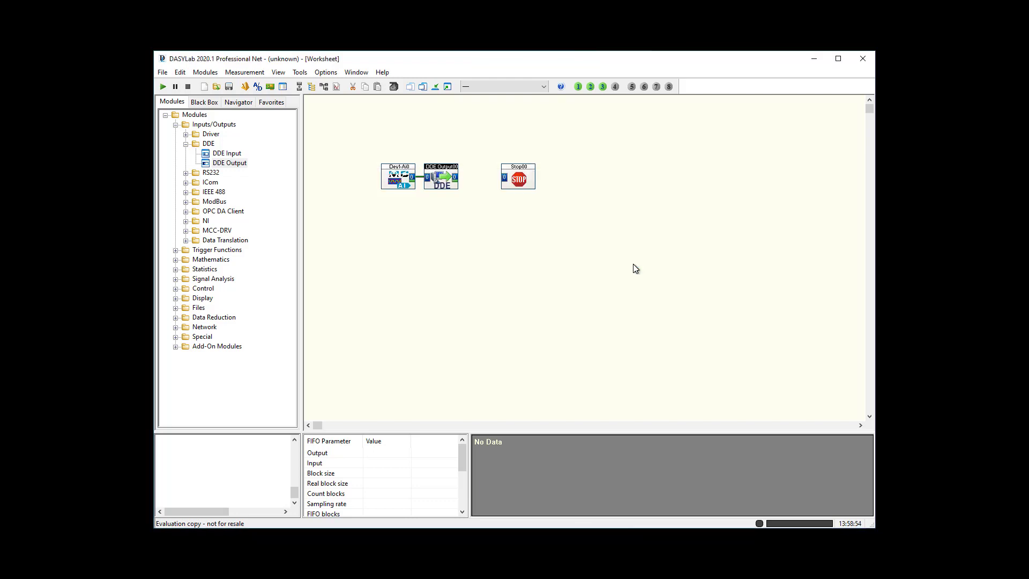
left_click_drag(523, 169, 502, 172)
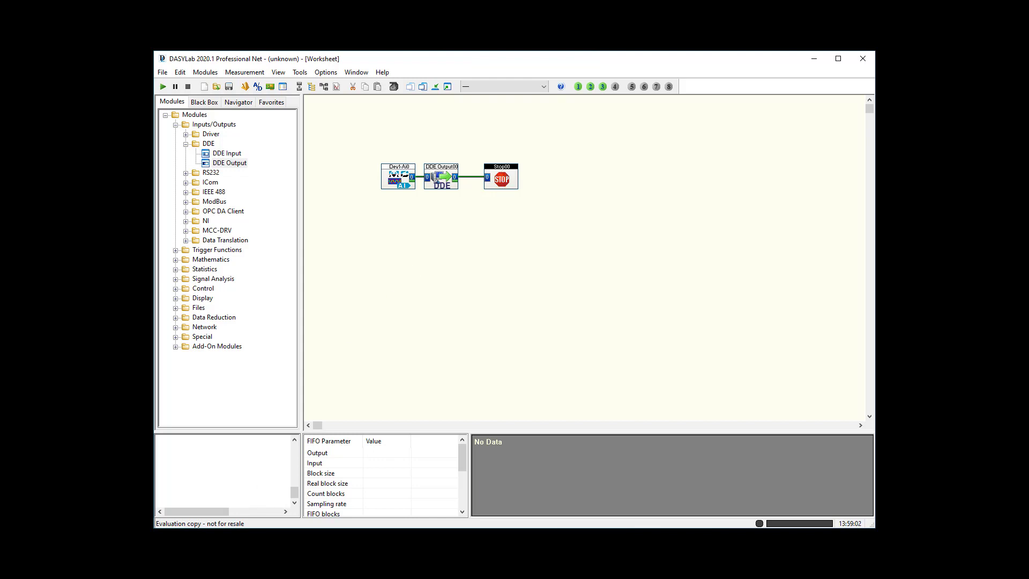
Switch to the Book2 workbook in Excel, shrink its window to uncover the DASYLab modules, and start the measurement with the existing data file name
key("alt+Tab")
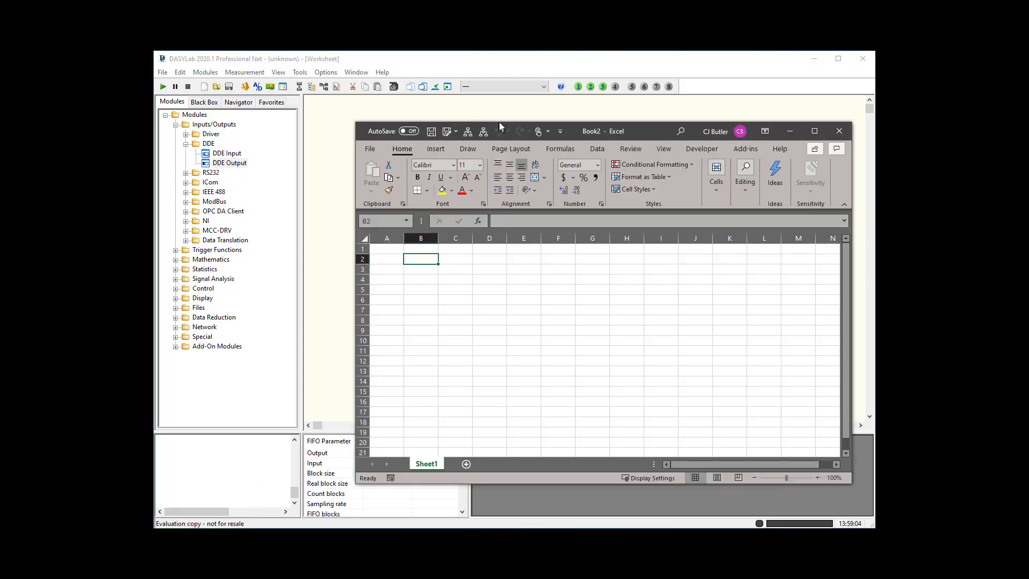
left_click_drag(499, 117, 484, 190)
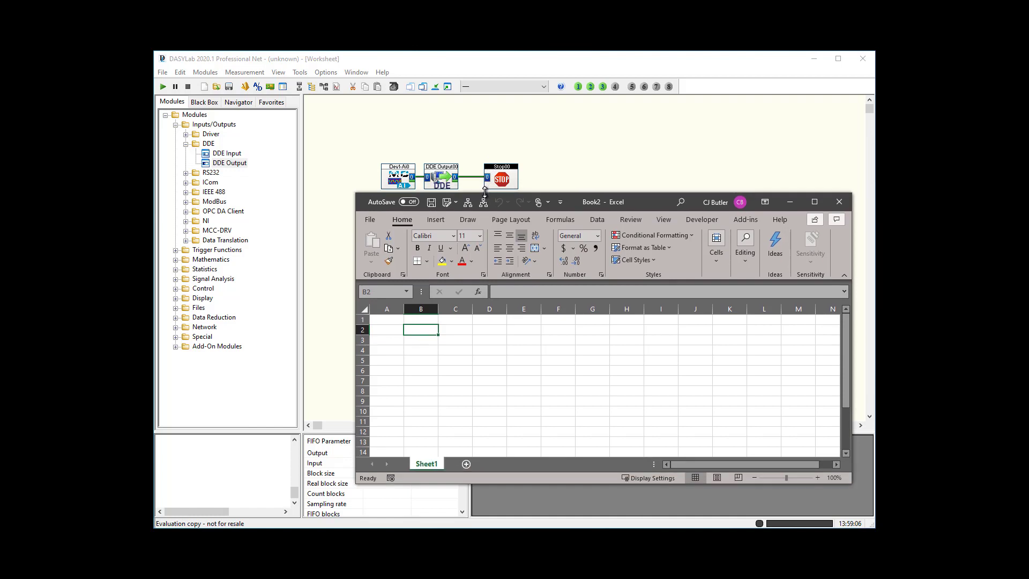
left_click(162, 86)
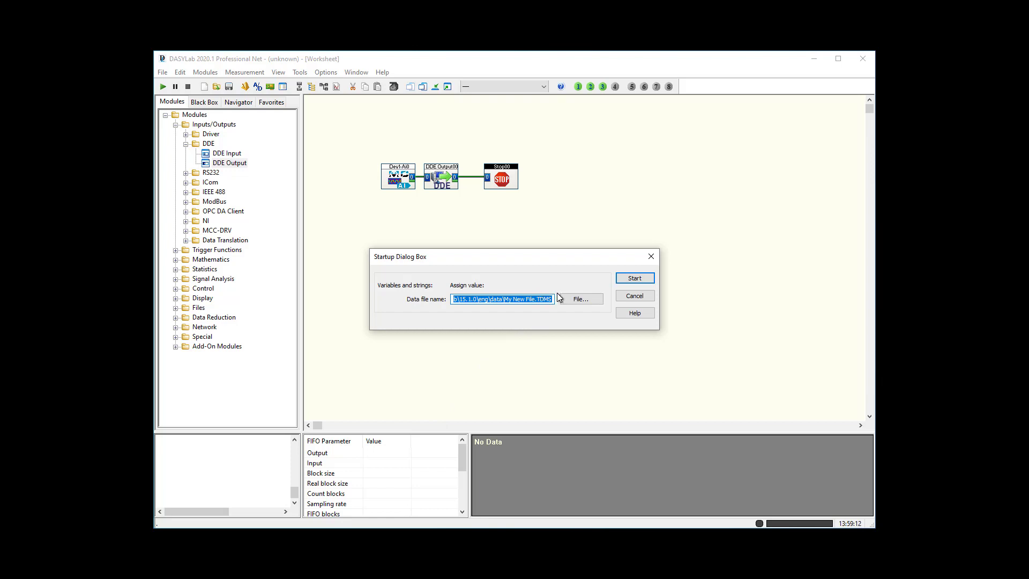
left_click(635, 278)
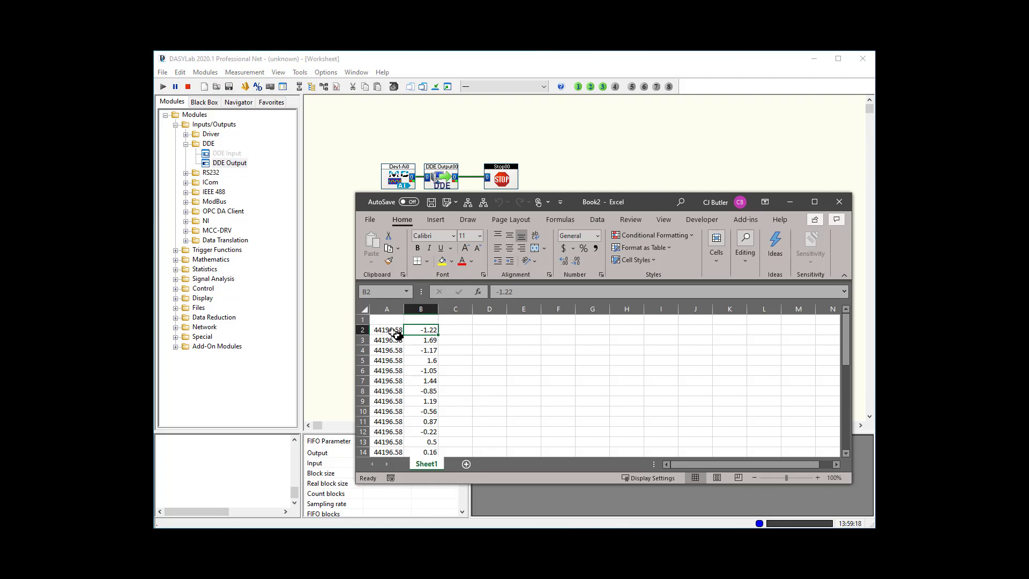
Examine the timestamps in column A and readings in column B from row 2 to the last filled row, and minimize Excel
left_click(388, 329)
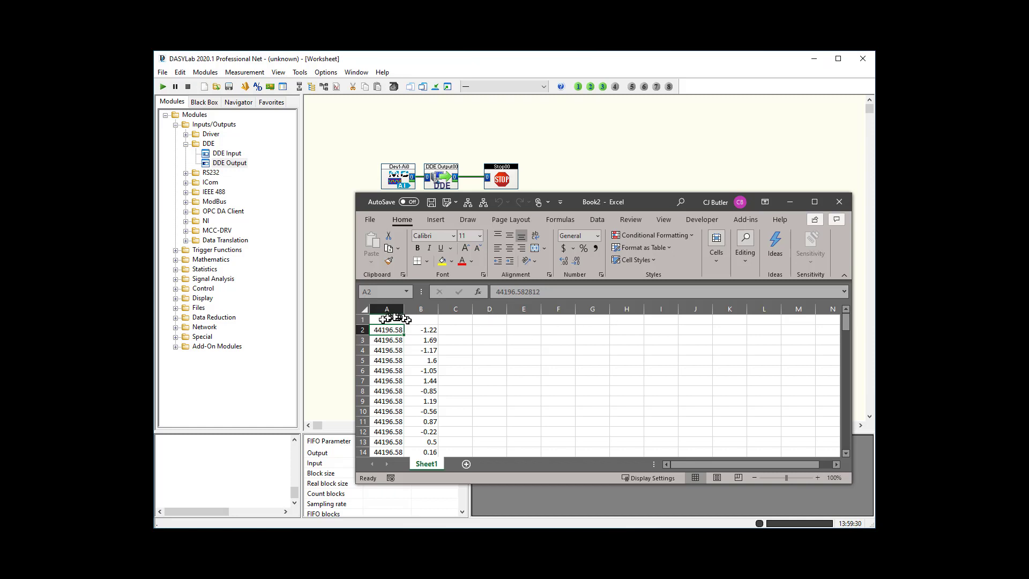
key("Right")
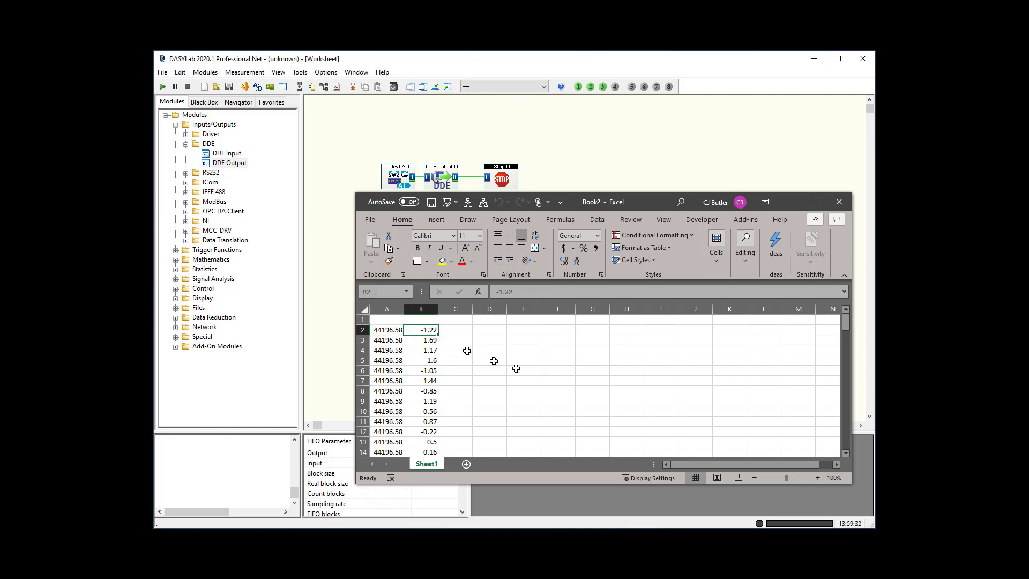
left_click_drag(846, 320, 848, 457)
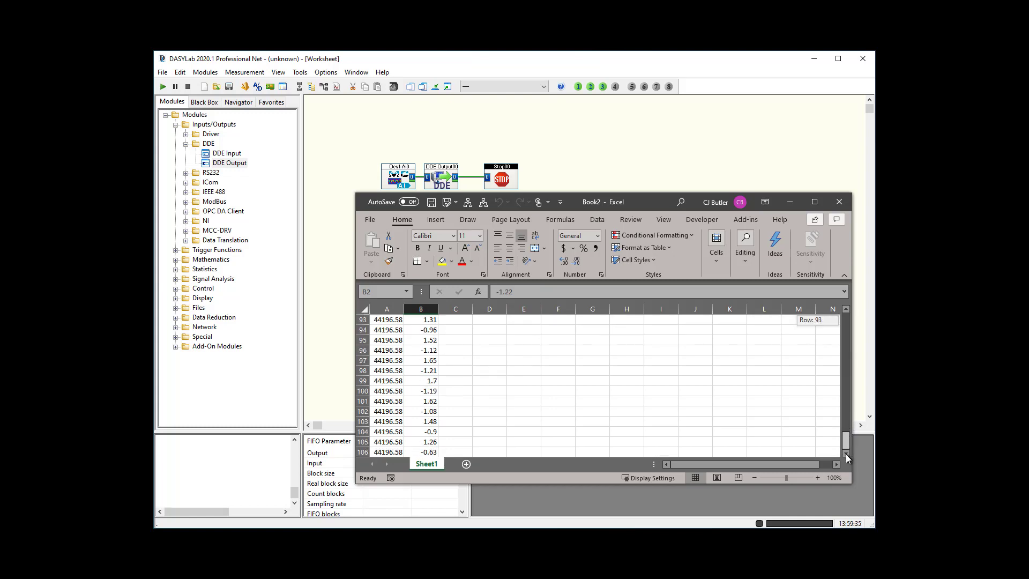
left_click(381, 452)
scroll(439, 436, "down", 4)
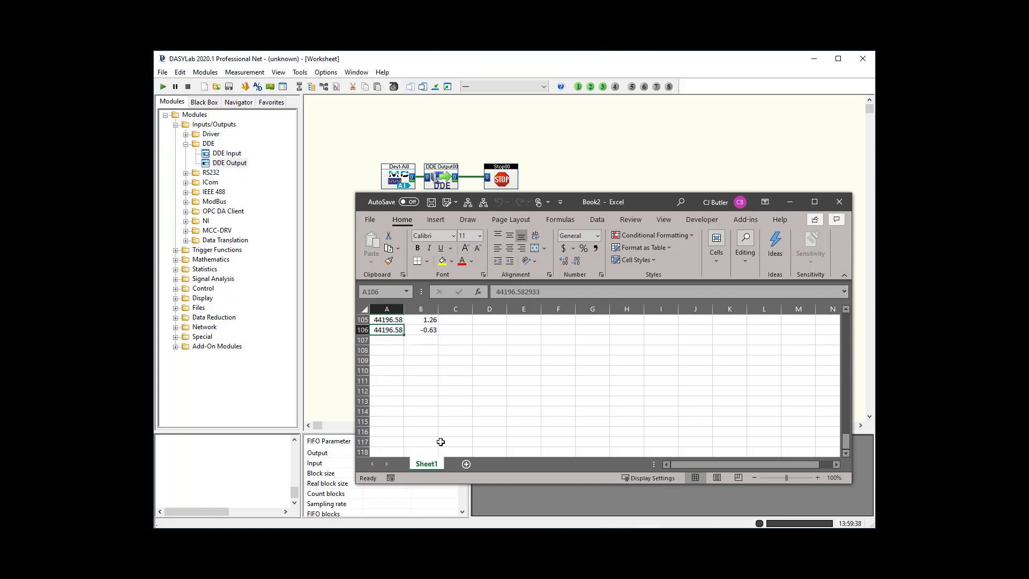
scroll(440, 435, "up", 3)
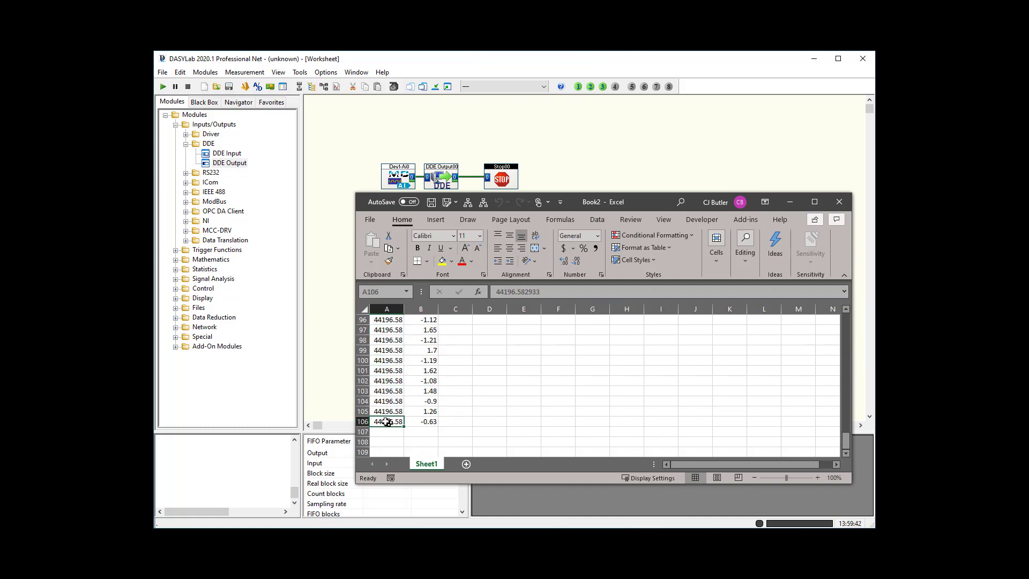
left_click(428, 420)
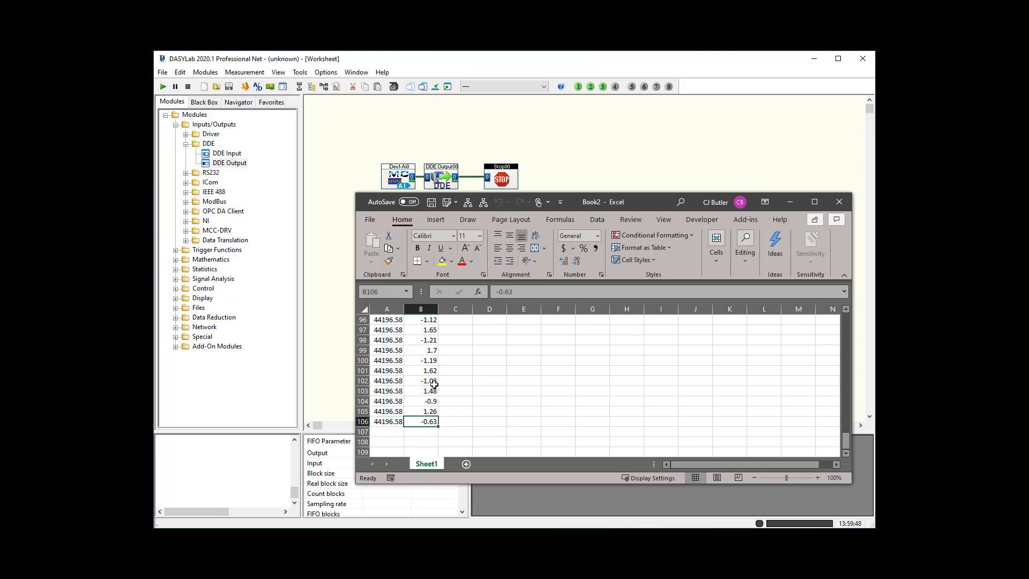
left_click(362, 421)
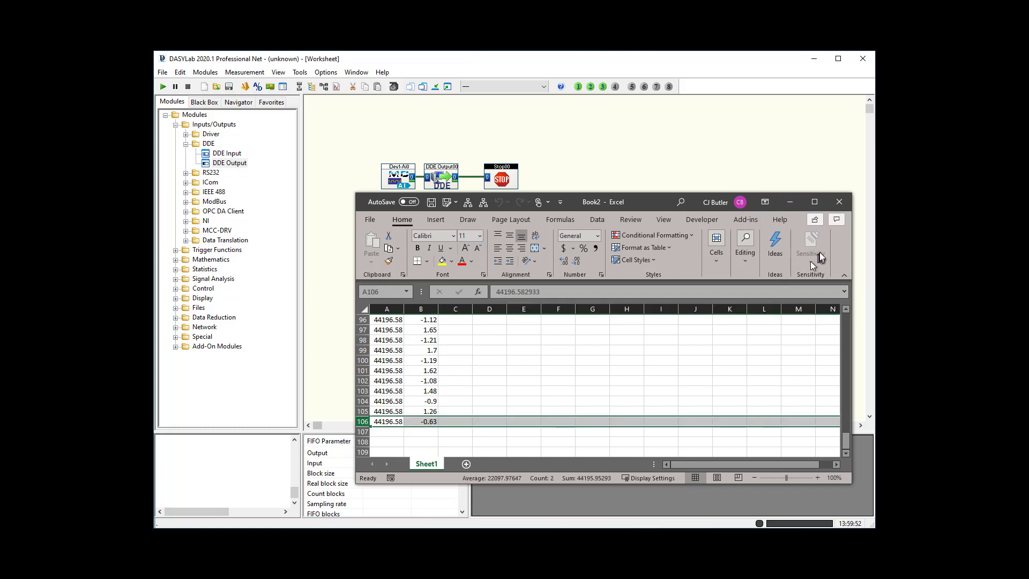
left_click(790, 201)
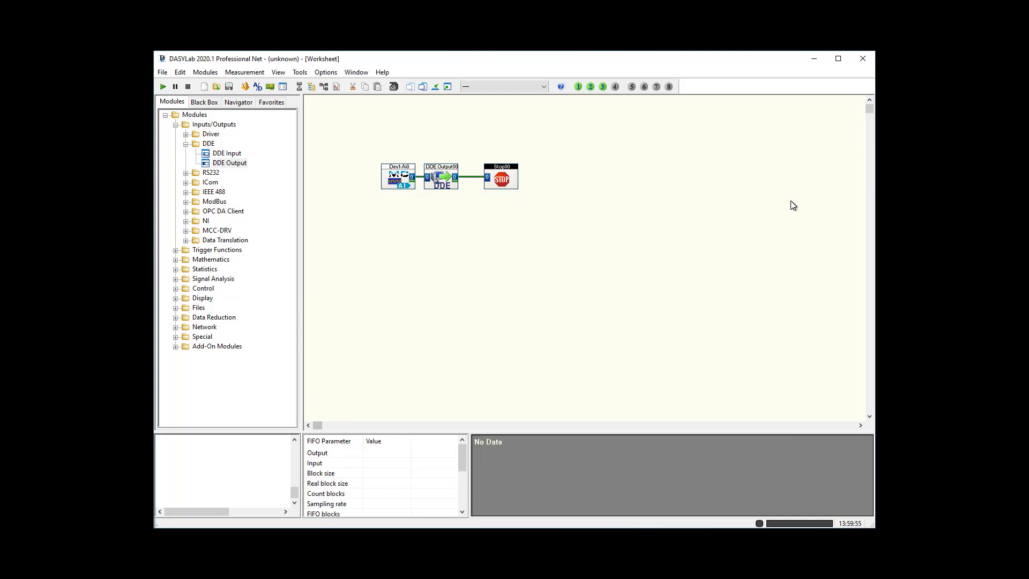
Set the analog input timebase to a scan rate of 10 Hz with automatic block size, and accept the module settings
right_click(401, 179)
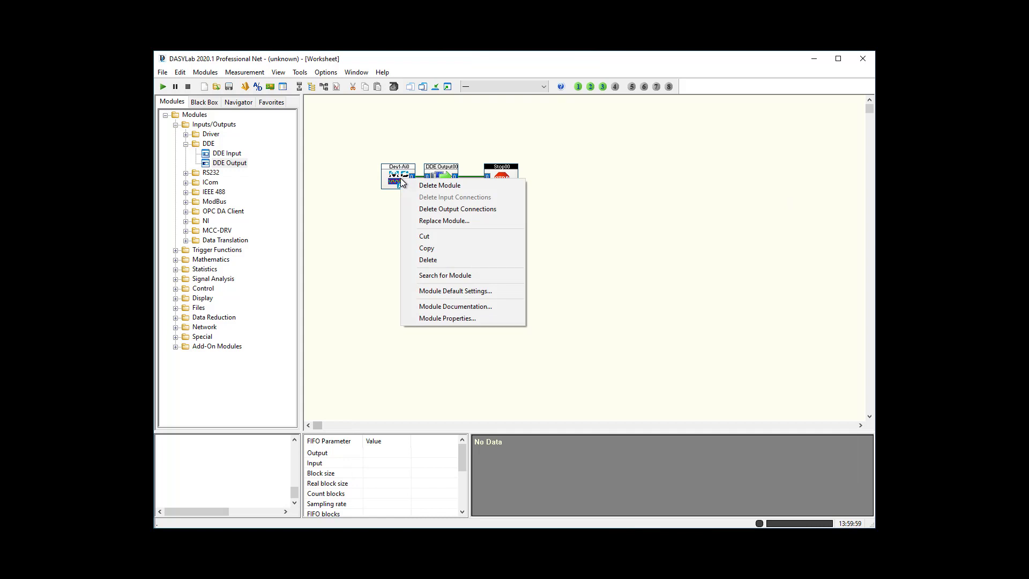
left_click(442, 317)
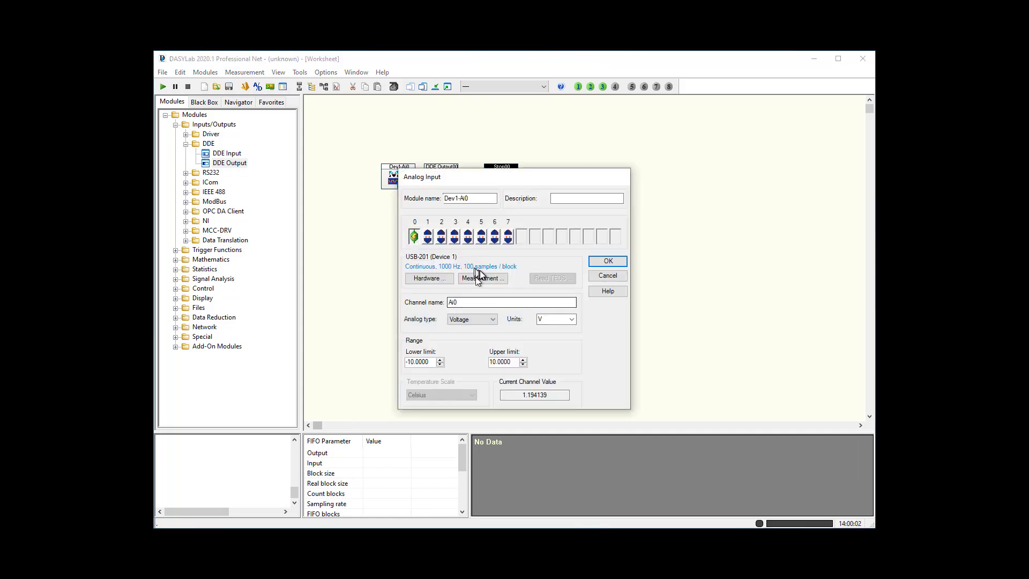
left_click(486, 277)
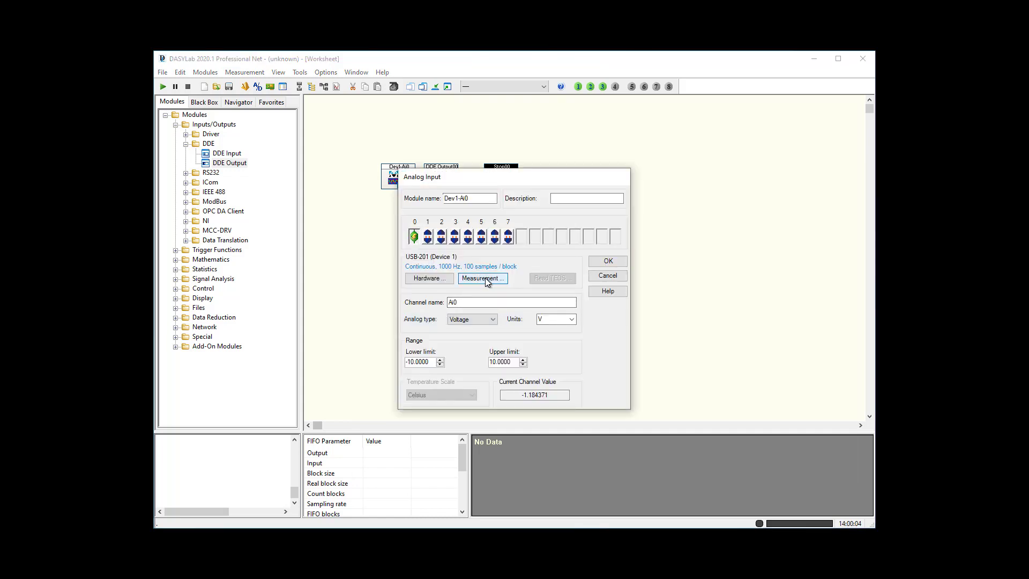
left_click(465, 337)
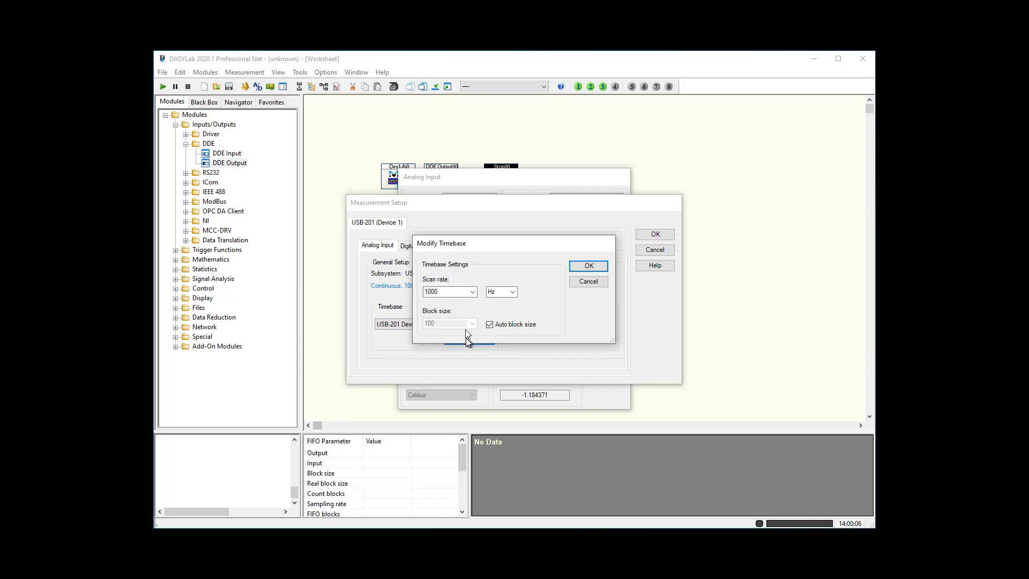
left_click_drag(457, 290, 390, 296)
type("10")
left_click(589, 266)
left_click(655, 234)
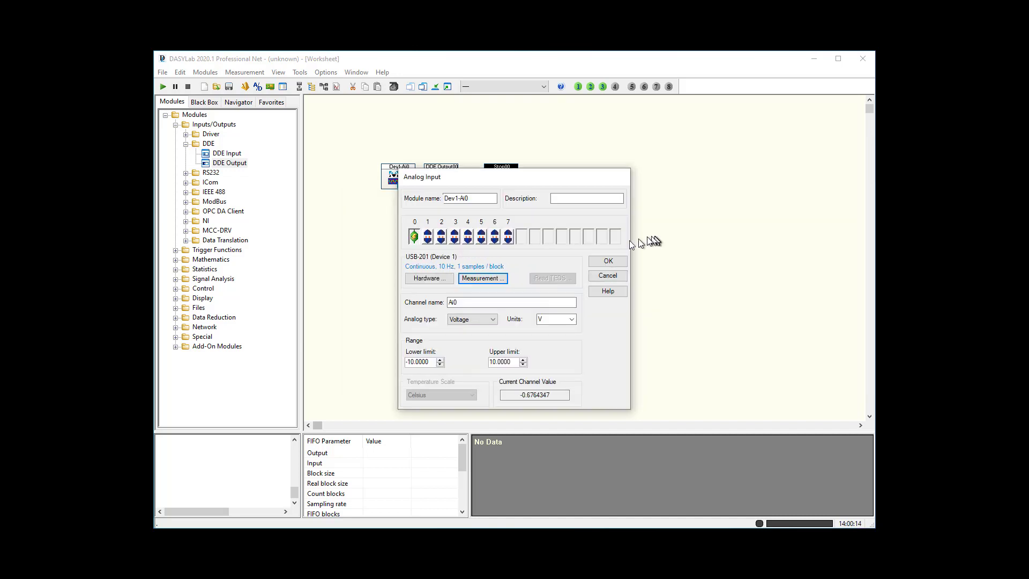
left_click(603, 262)
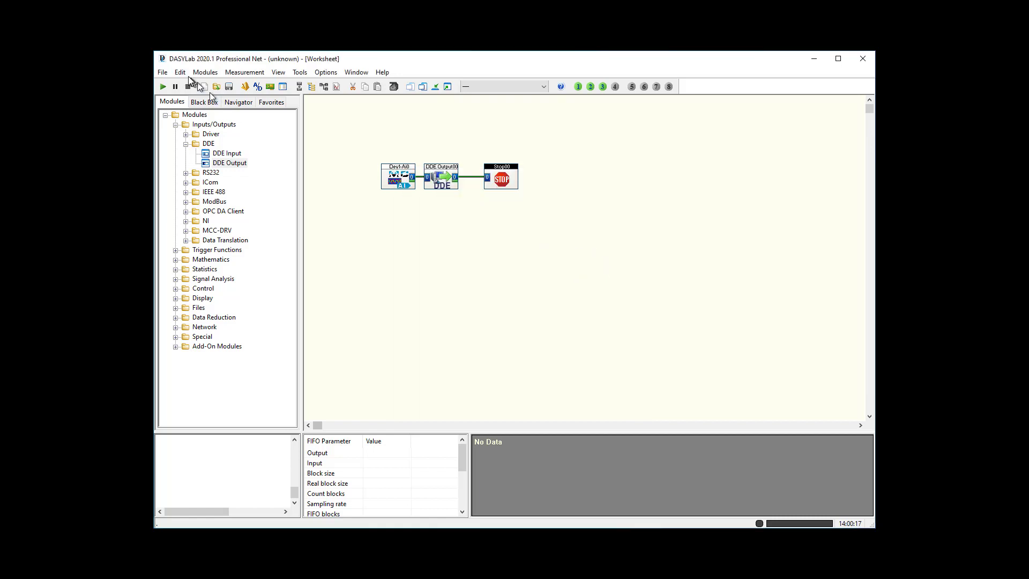
Run the measurement again with the existing data file name and switch to Book2 in Excel
left_click(163, 87)
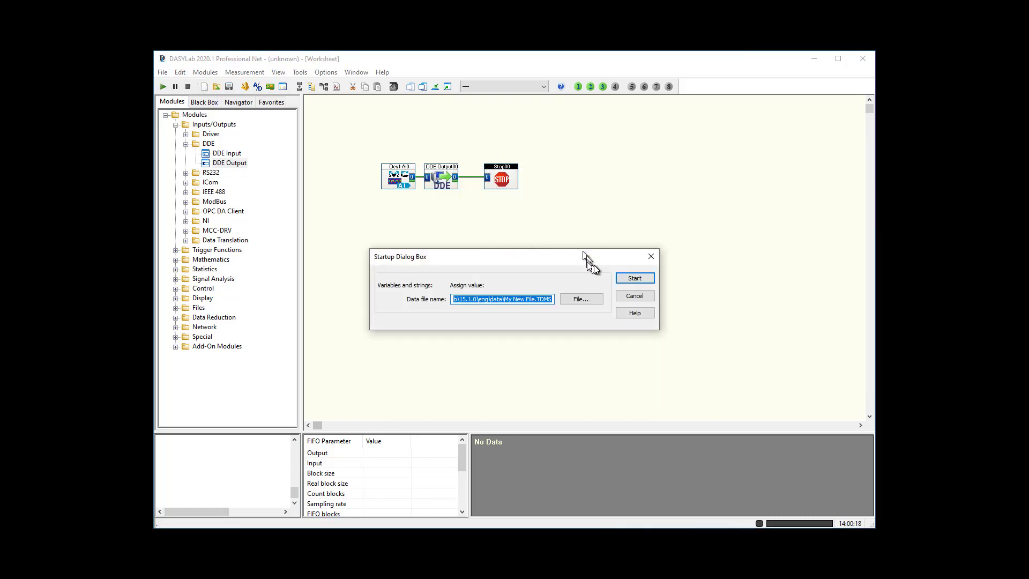
left_click(635, 278)
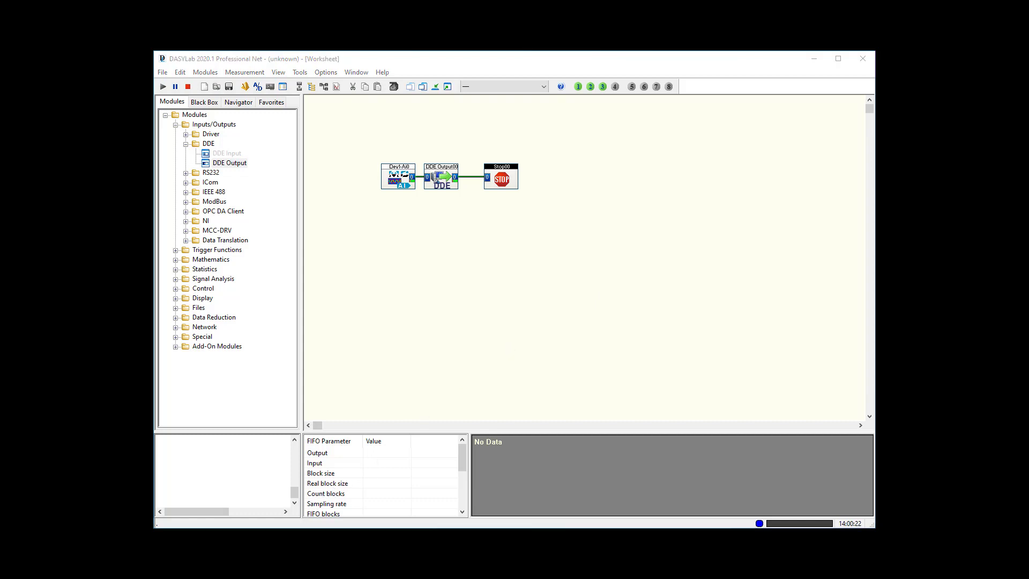
key("alt+Tab")
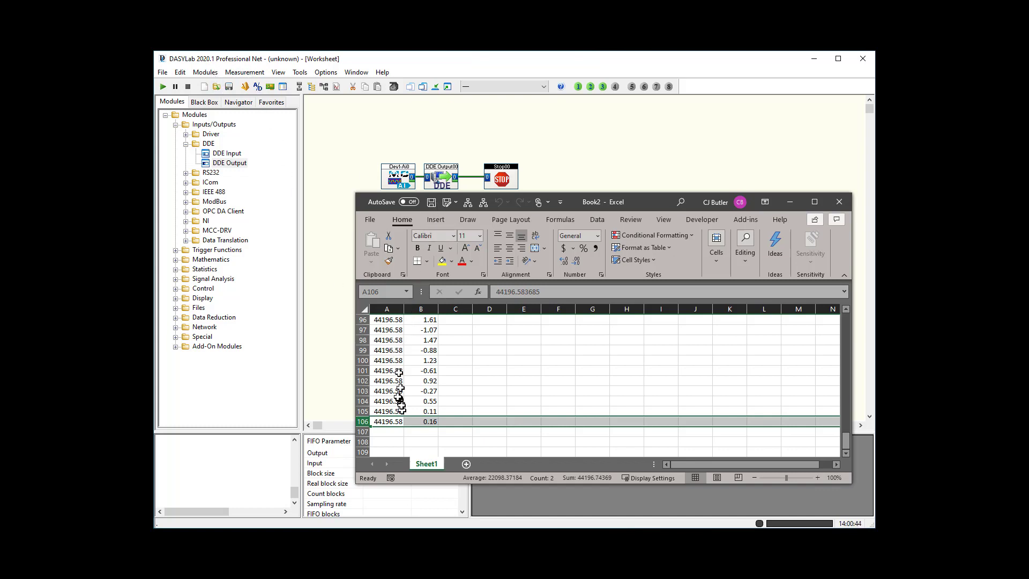
Apply the Short Date number format to the timestamps in column A
left_click(390, 310)
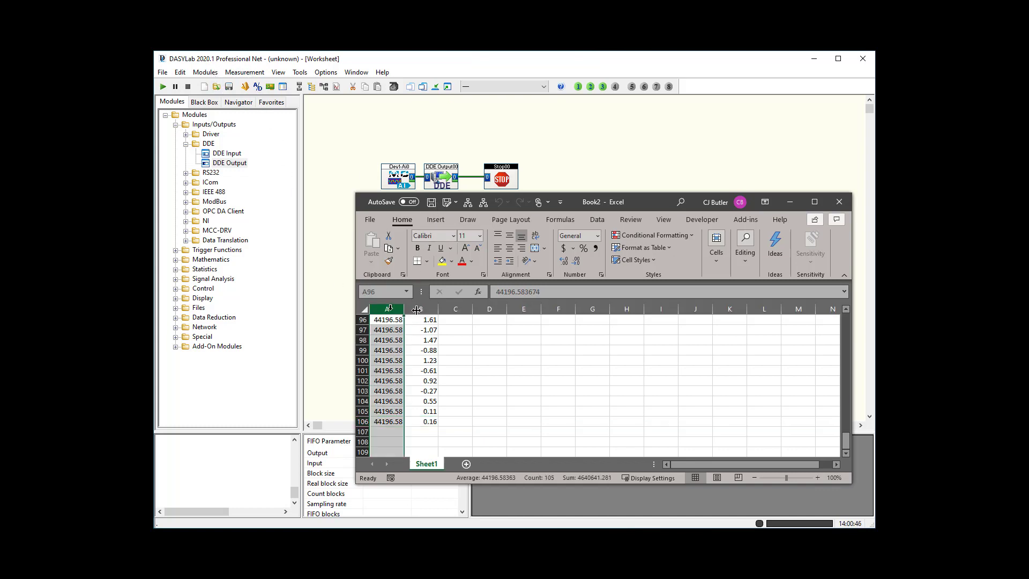
left_click(598, 236)
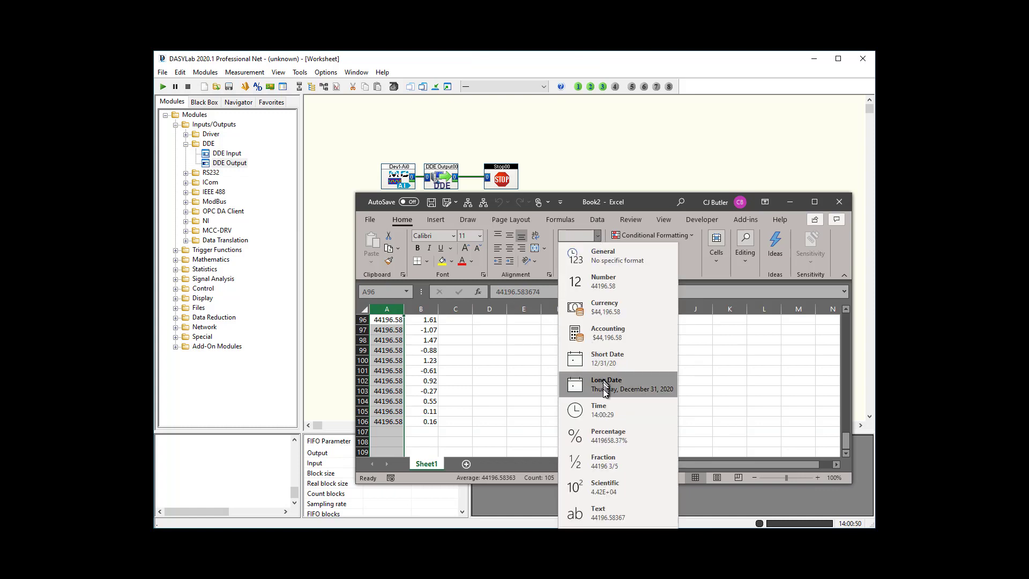
left_click(608, 361)
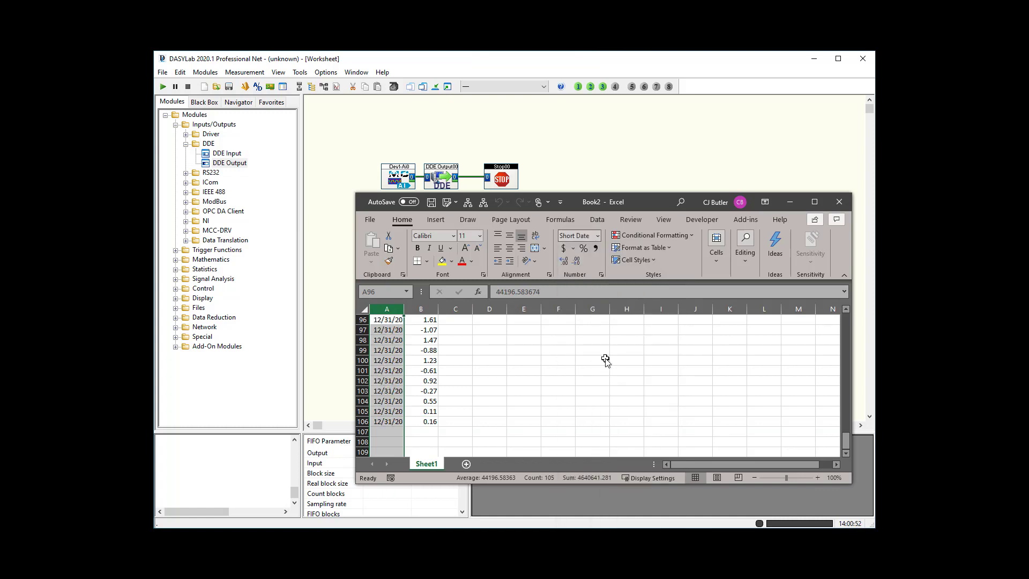
Format column A with the date type 3/14/12 13:30 and widen the column
right_click(383, 309)
left_click(421, 446)
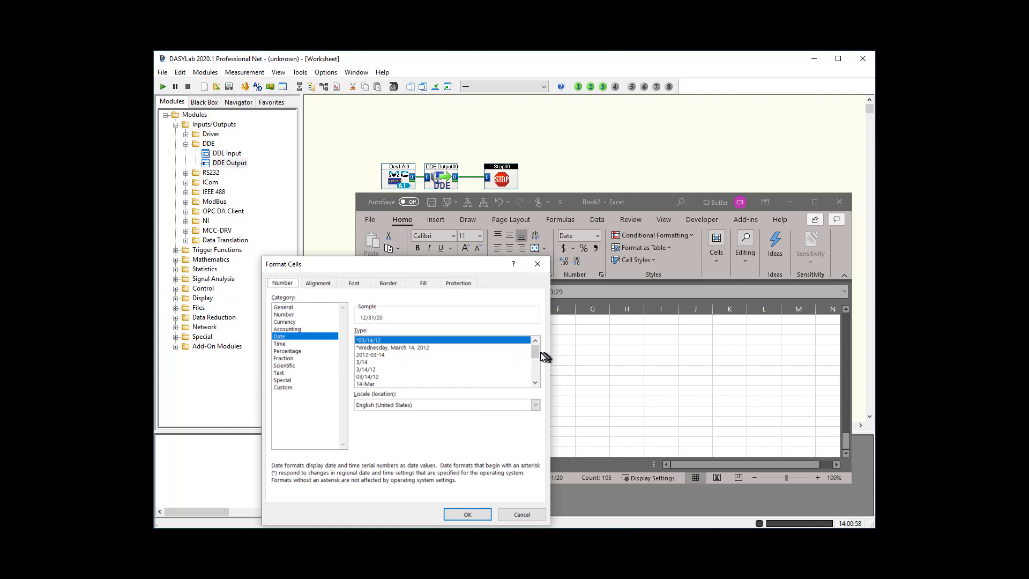
left_click_drag(535, 352, 535, 382)
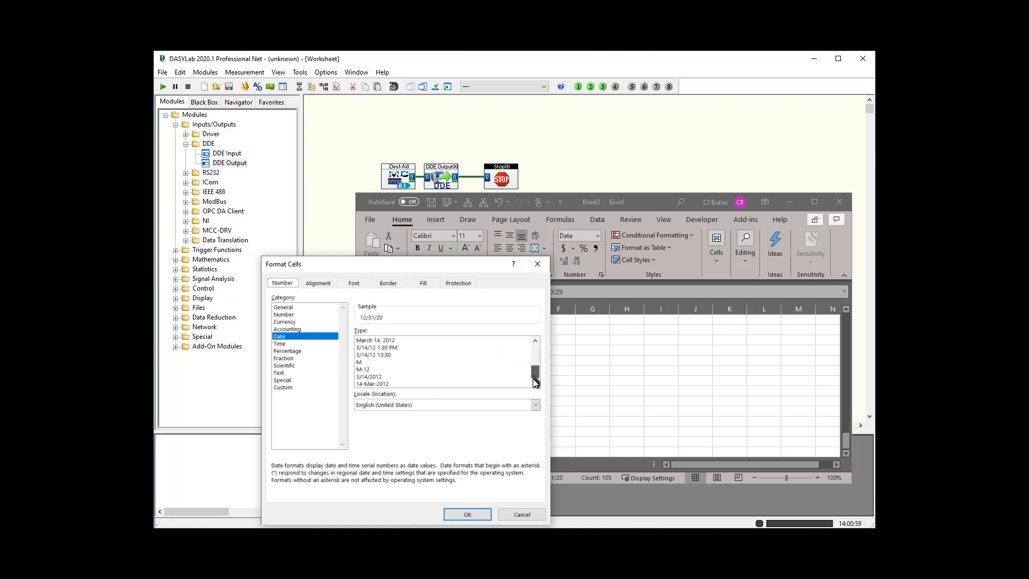
left_click(386, 354)
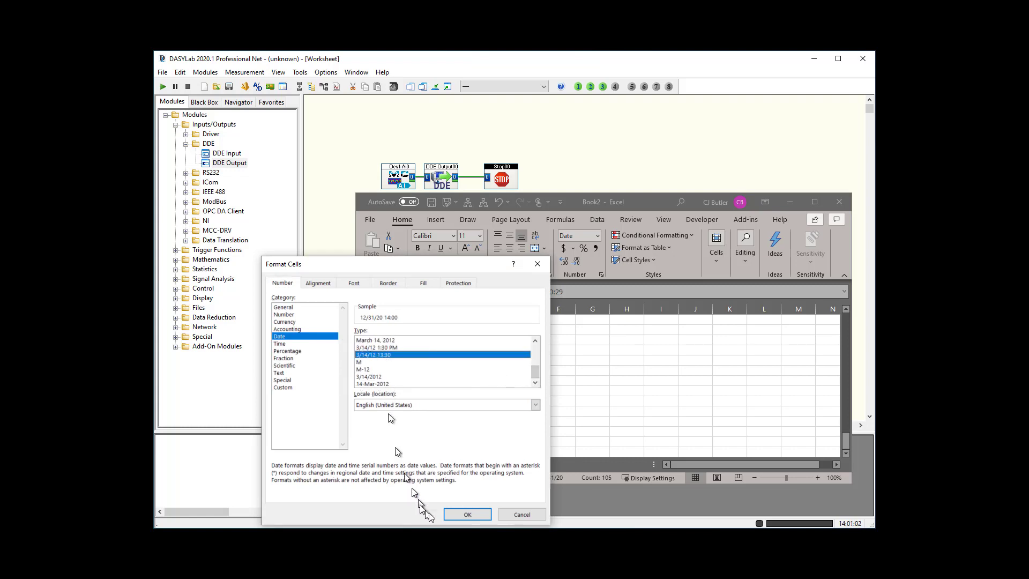
left_click(466, 515)
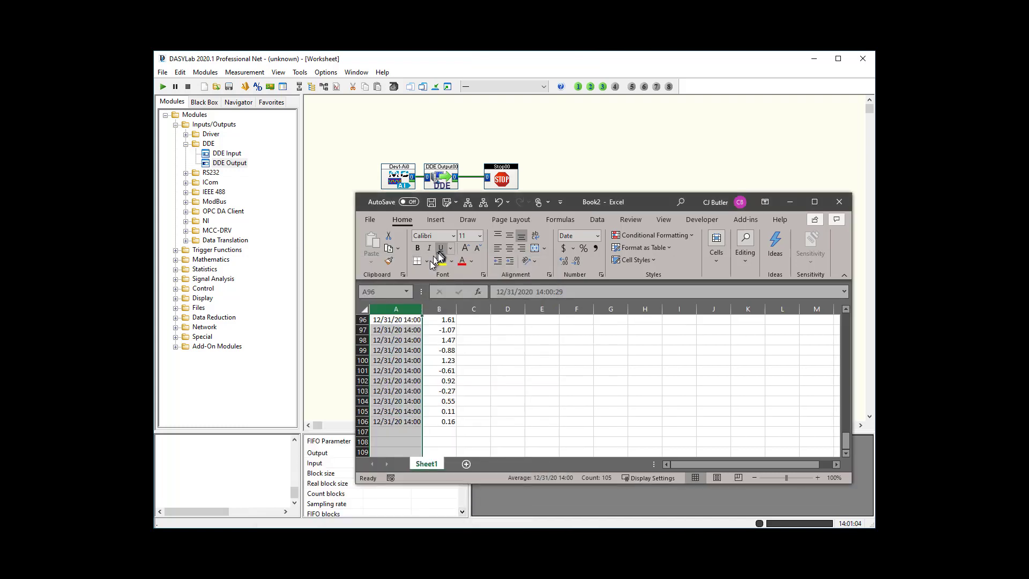
left_click_drag(422, 309, 447, 311)
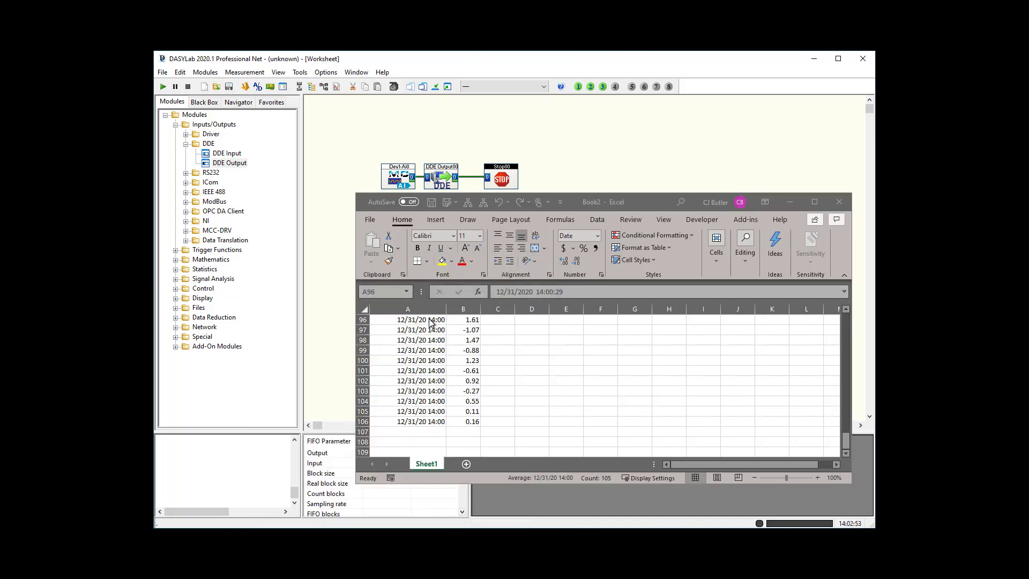
Format column A with the custom number format m/d/yy h:mm:ss.0 and select its last timestamps to check the fractional seconds
left_click(428, 319)
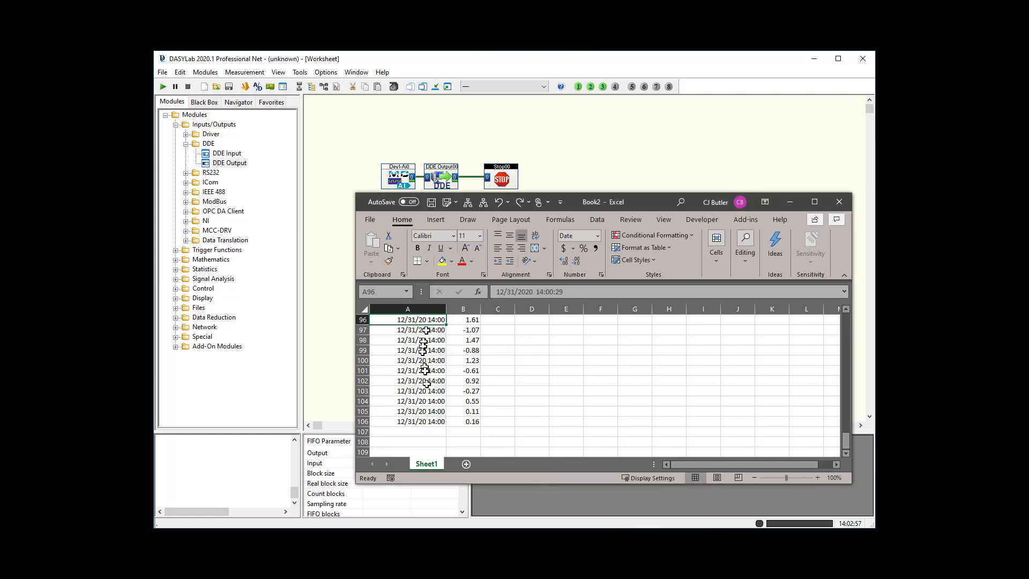
left_click(406, 311)
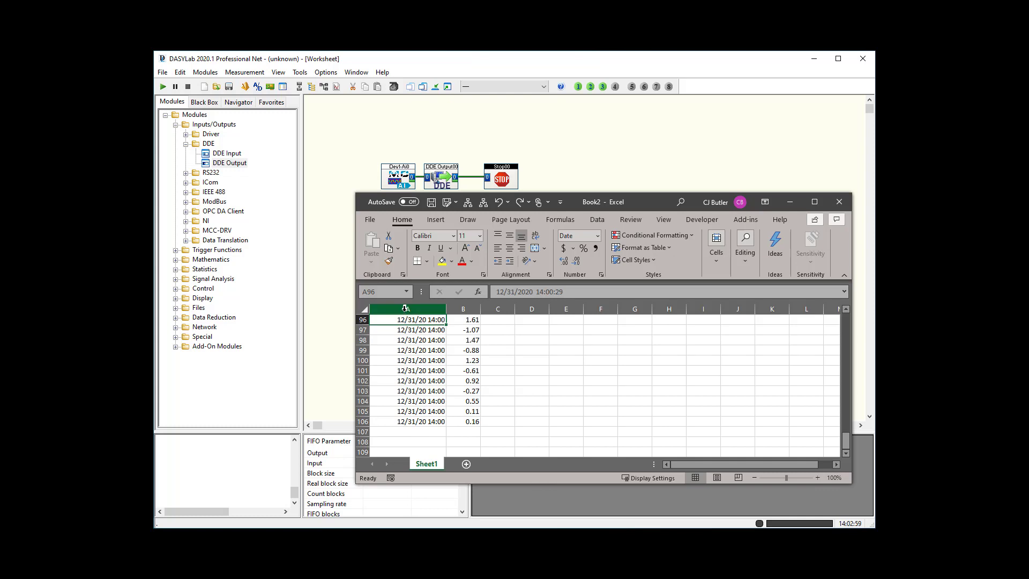
right_click(406, 312)
left_click(453, 441)
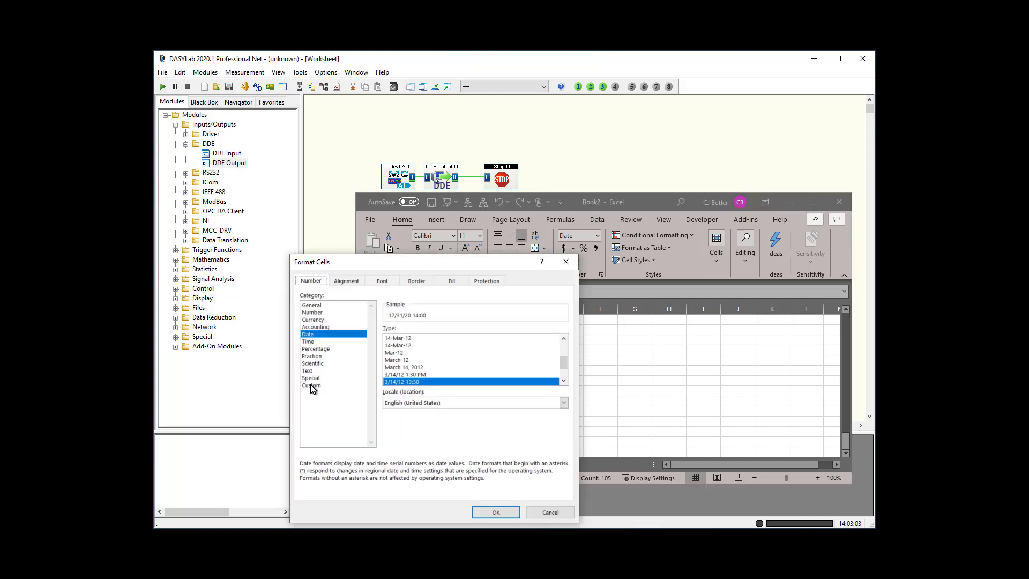
left_click(310, 384)
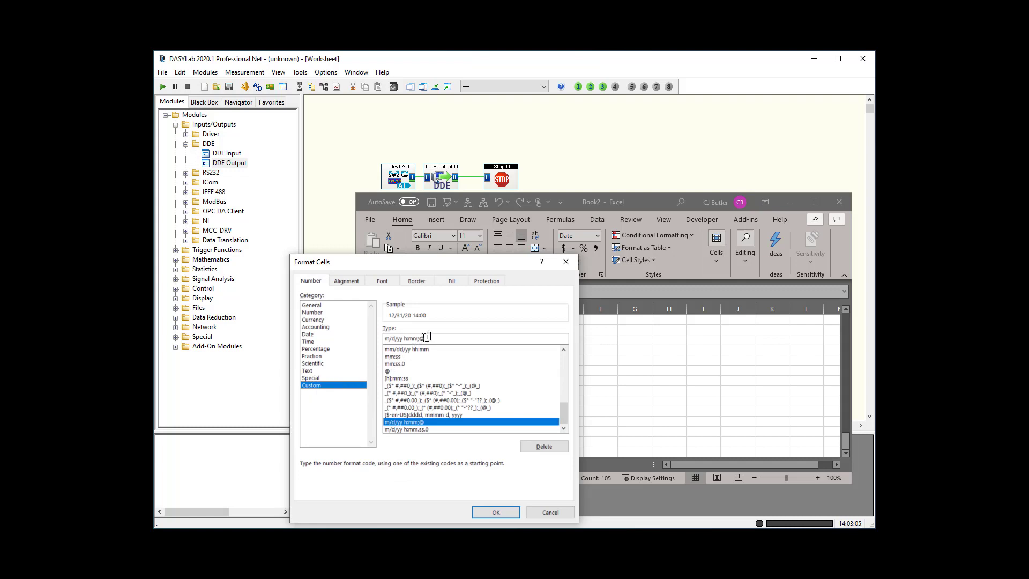
key("BackSpace")
key("BackSpace")
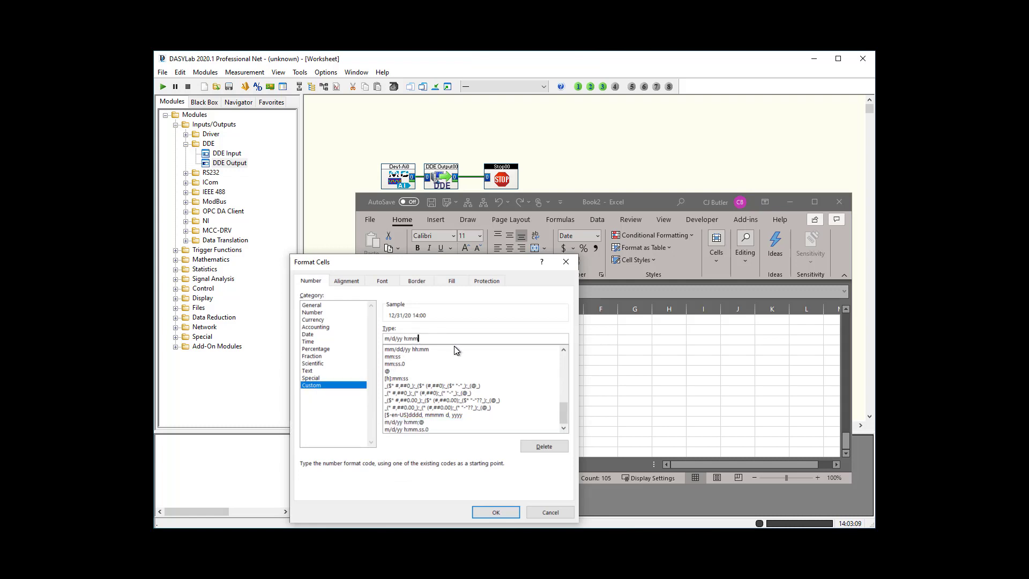
type(":ss.0")
scroll(455, 350, "up", 6)
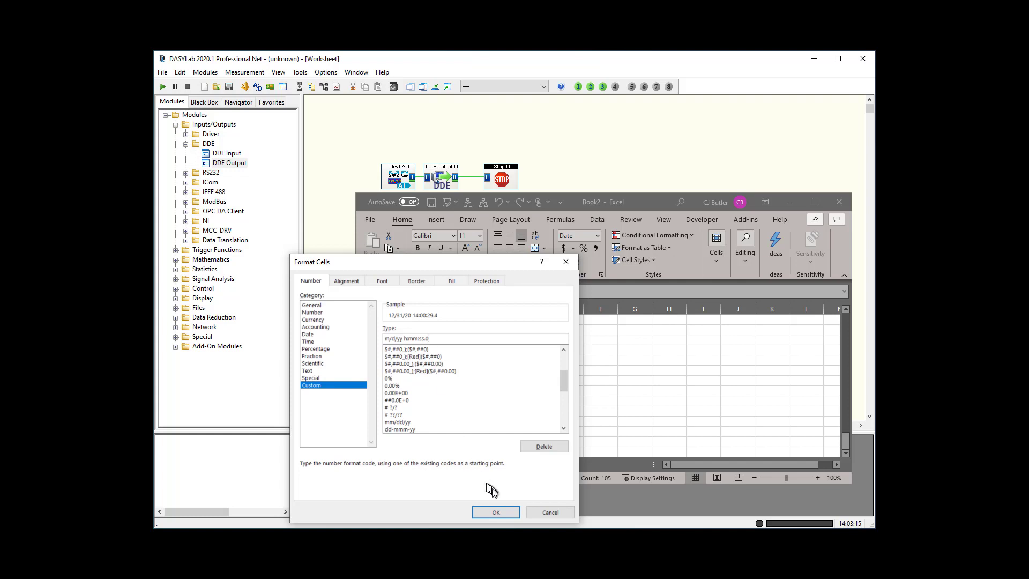
left_click(495, 512)
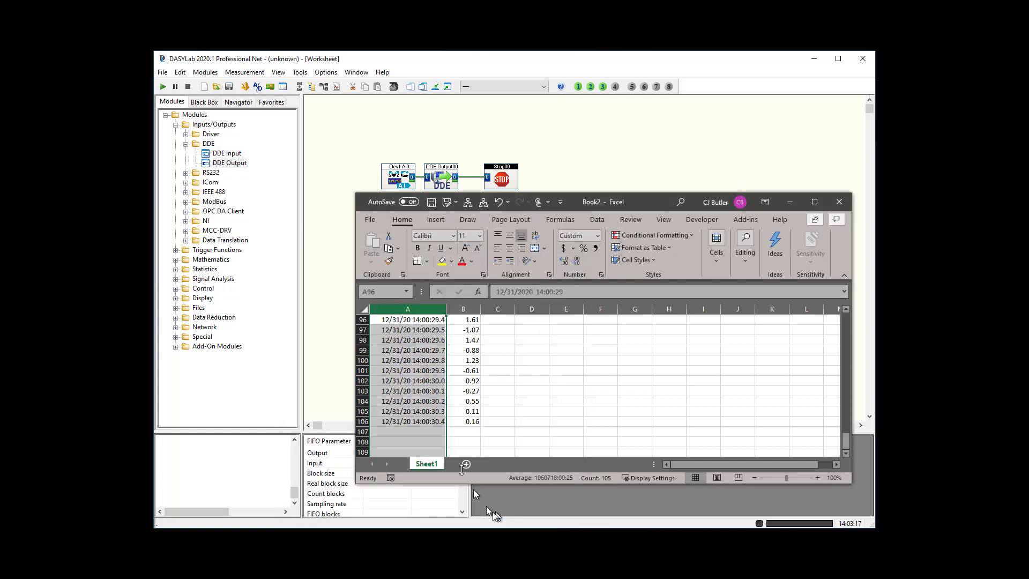
left_click(433, 420)
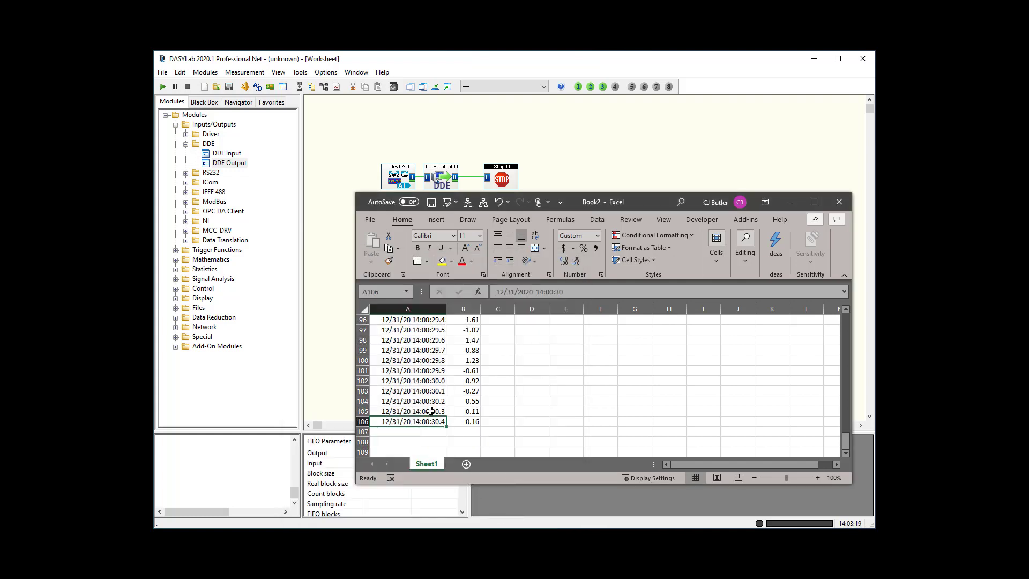
left_click(432, 411)
left_click(431, 401)
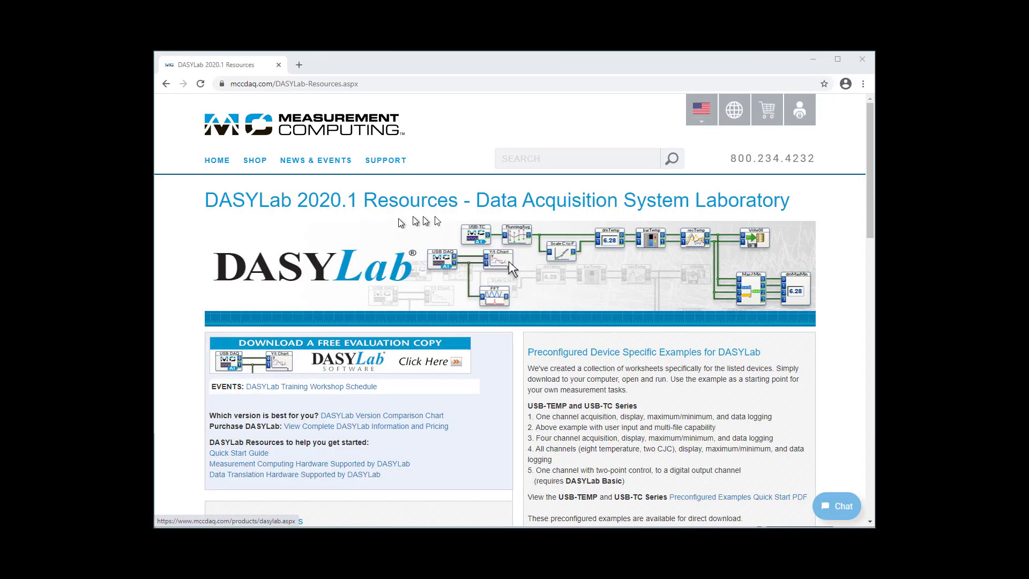
Switch to the DASYLab 2020.1 Resources page in the browser and open the DASYLab DDE Examples PDF
scroll(435, 216, "down", 3)
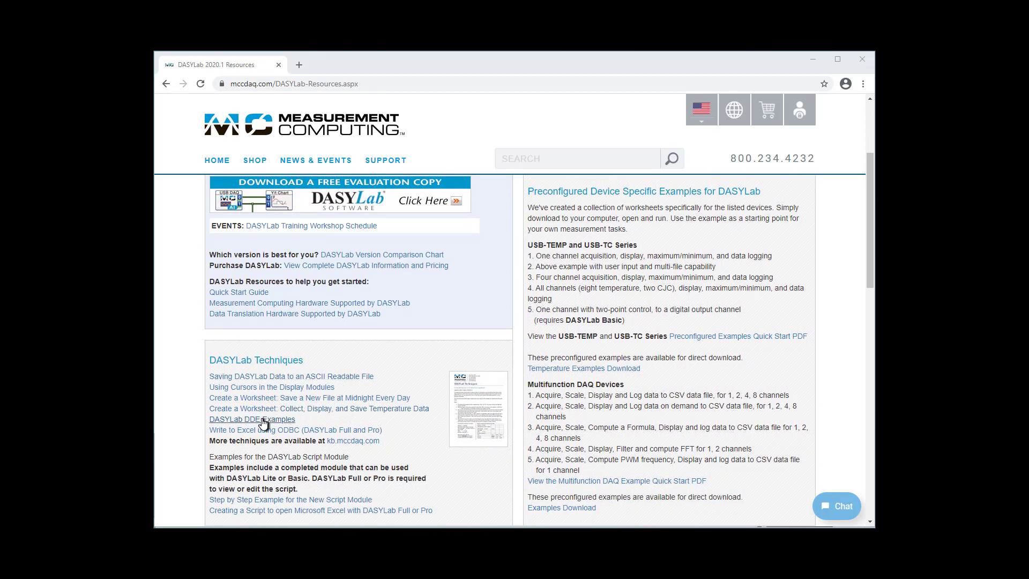
left_click(235, 423)
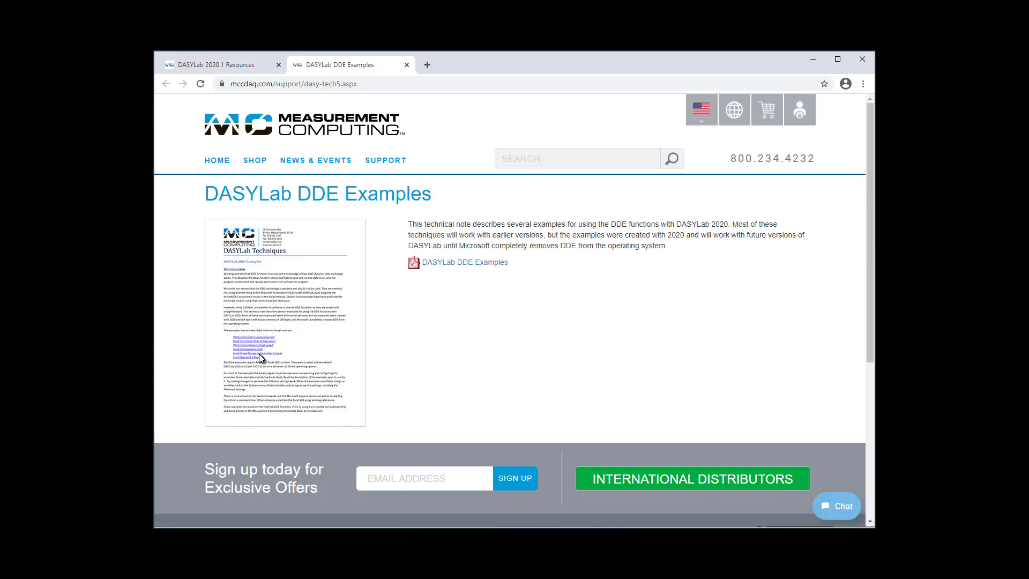
left_click(476, 263)
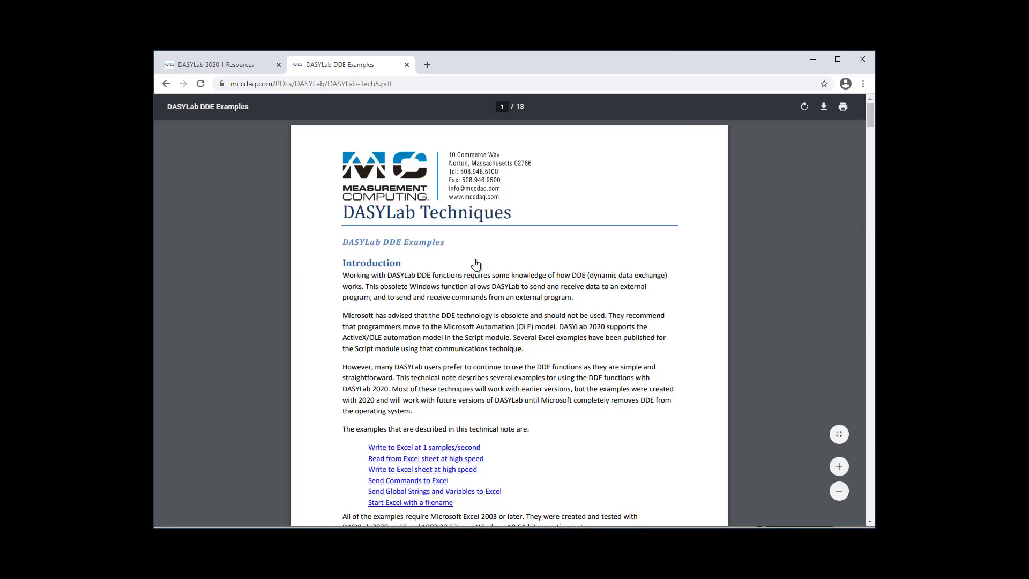
Follow the examples download link on page 4 of the technical note and open the DASYLab_2020_DDE_Examples_and_technical_note folder
scroll(485, 292, "down", 4)
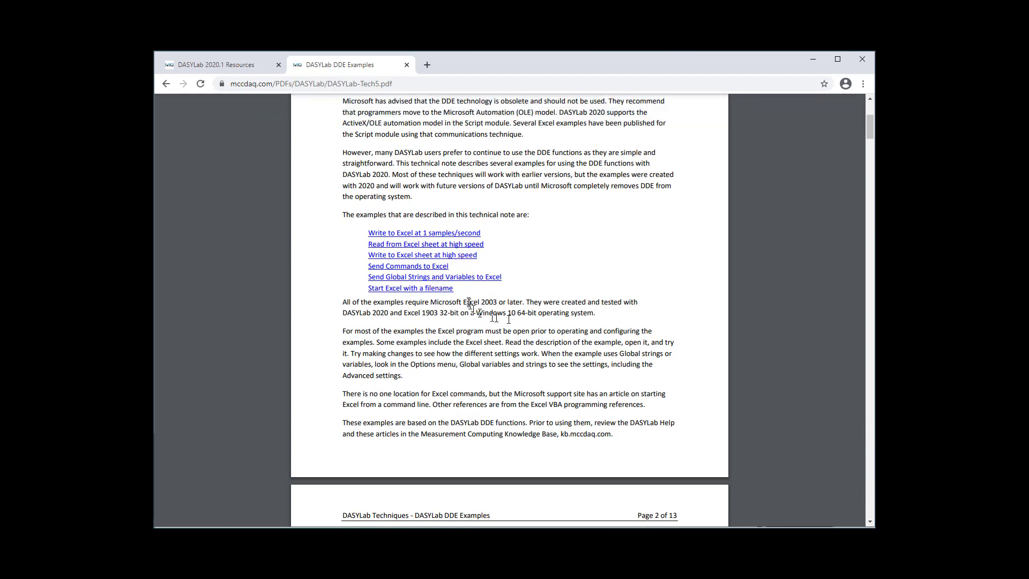
scroll(528, 318, "down", 5)
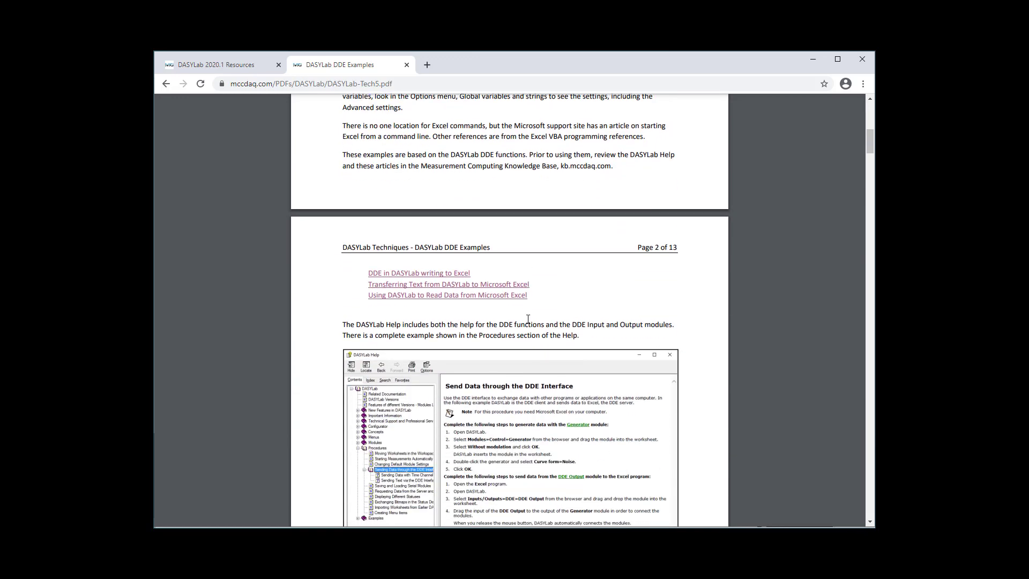
scroll(528, 318, "down", 20)
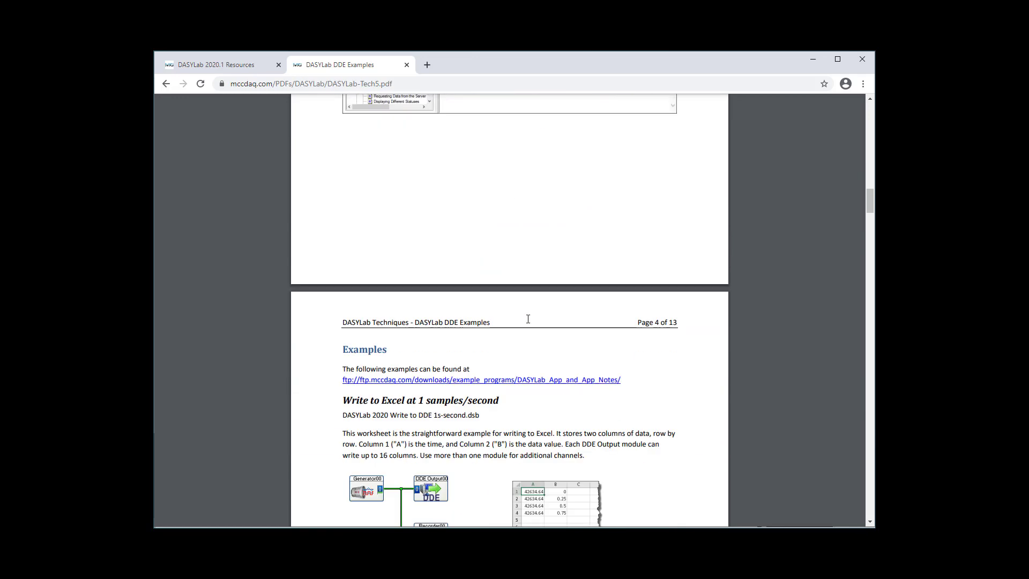
scroll(528, 318, "down", 2)
scroll(528, 318, "up", 4)
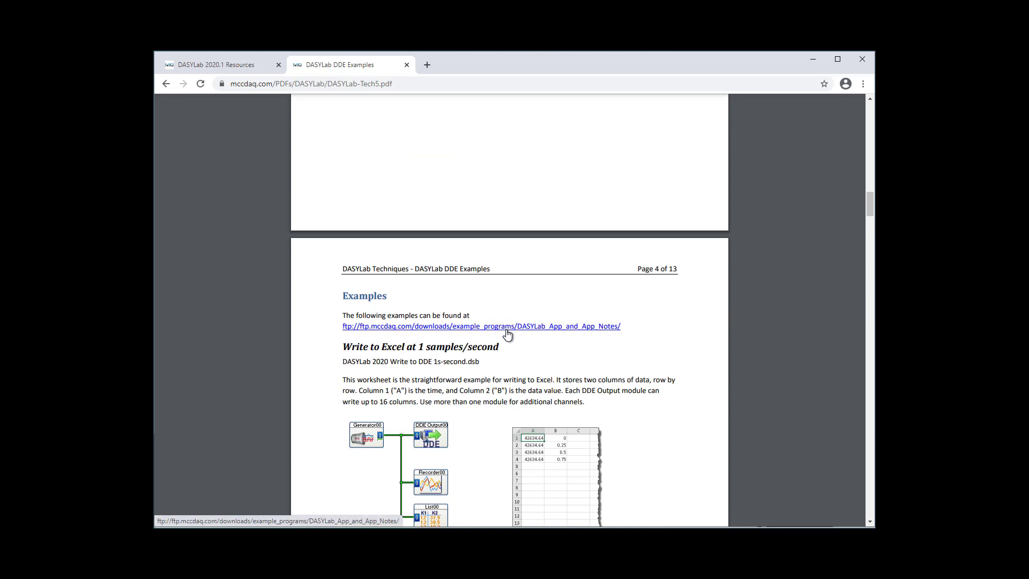
left_click(477, 330)
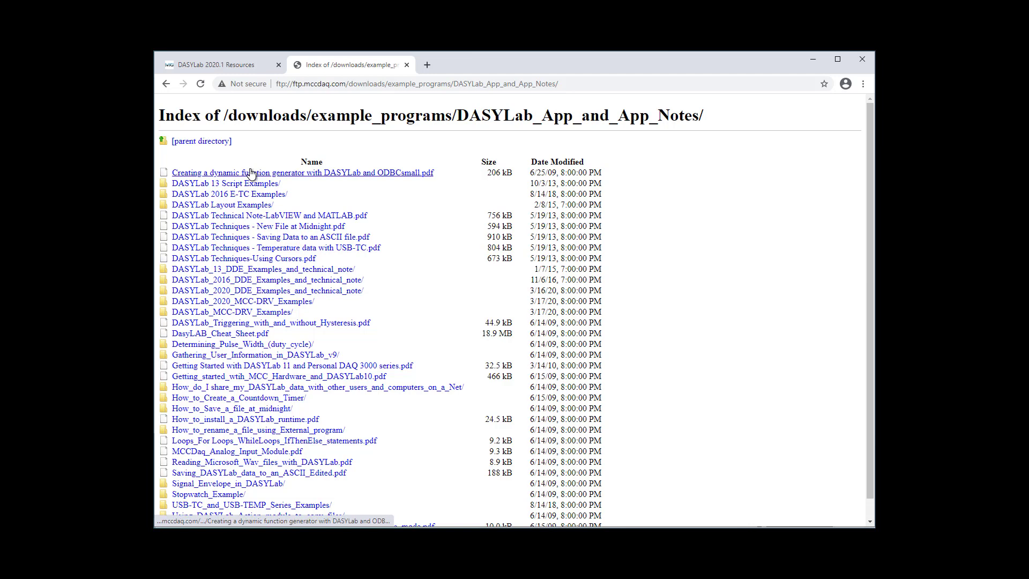
left_click(258, 291)
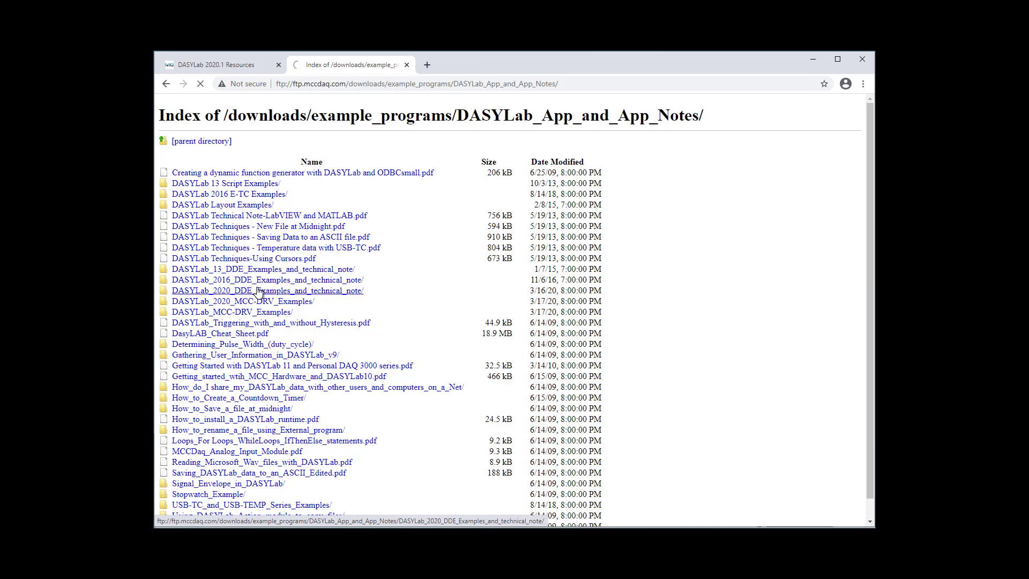
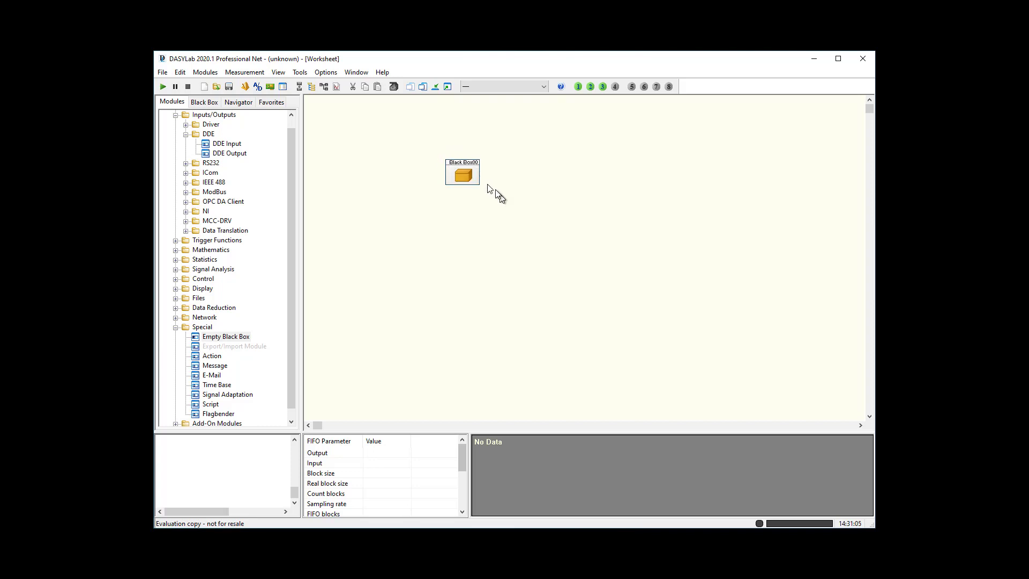
Open the module properties of Black Box00, and place a one-channel Import data module inside the black box
right_click(463, 167)
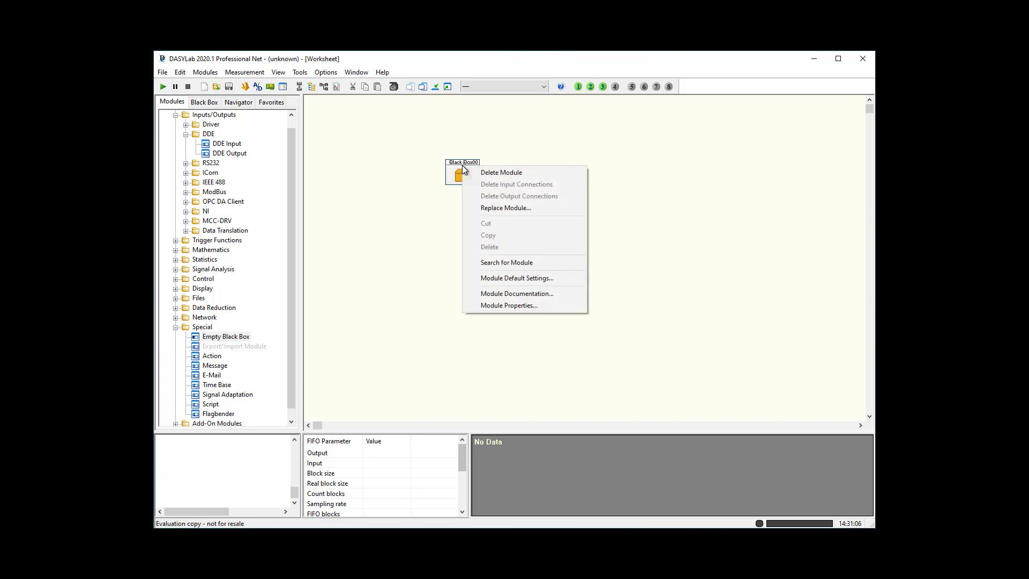
left_click(509, 306)
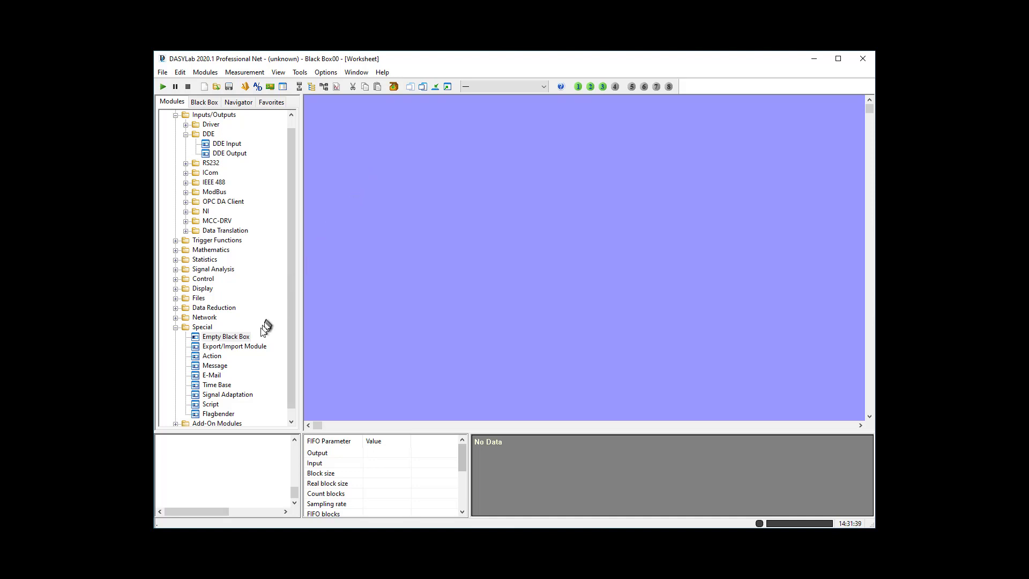
left_click(227, 346)
left_click_drag(227, 346, 364, 163)
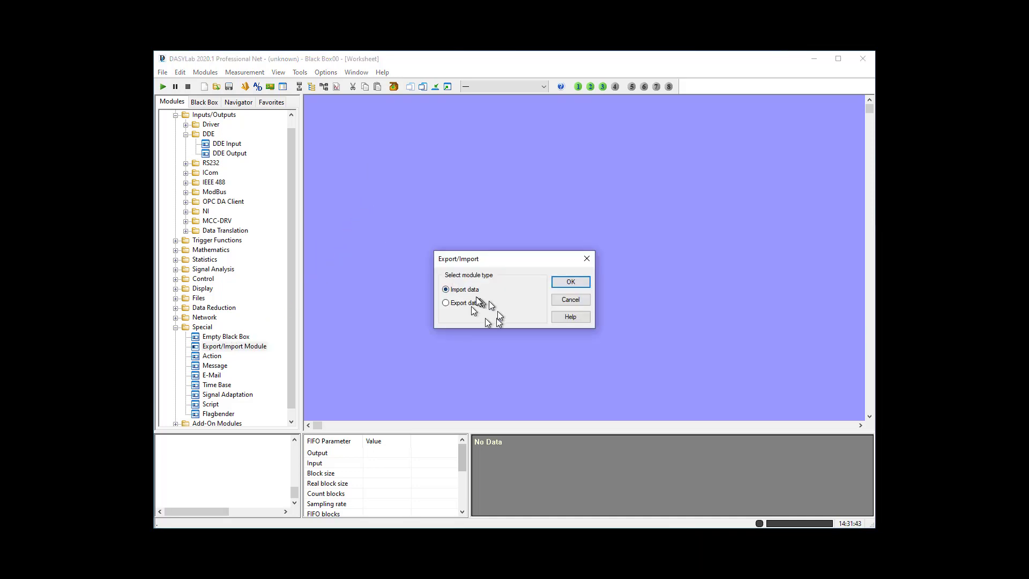
left_click(571, 282)
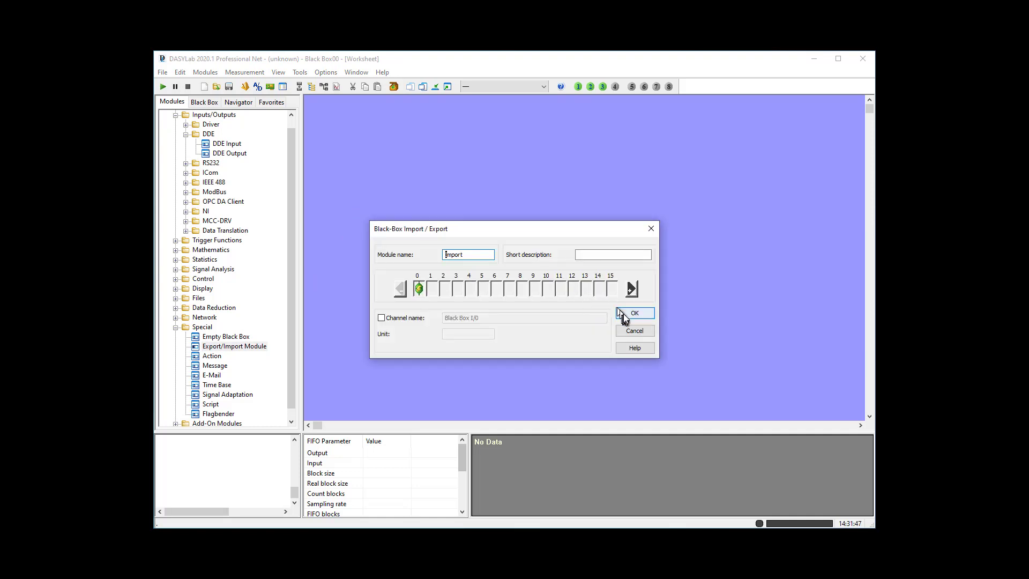
left_click(637, 315)
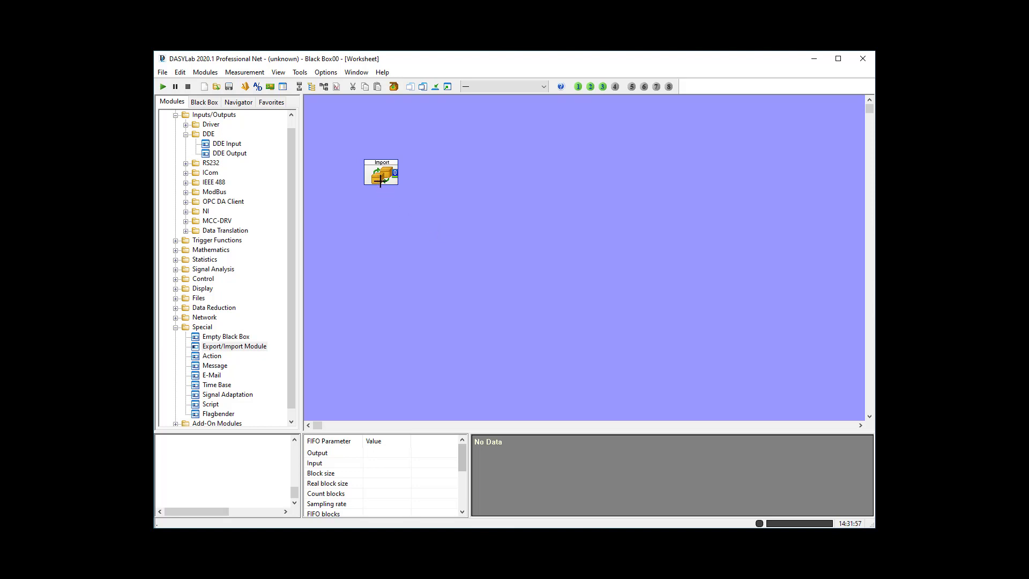
Place a Statistical Values module beside the Import module and extend it to five channels, 0 to 4
left_click(177, 261)
left_click(226, 268)
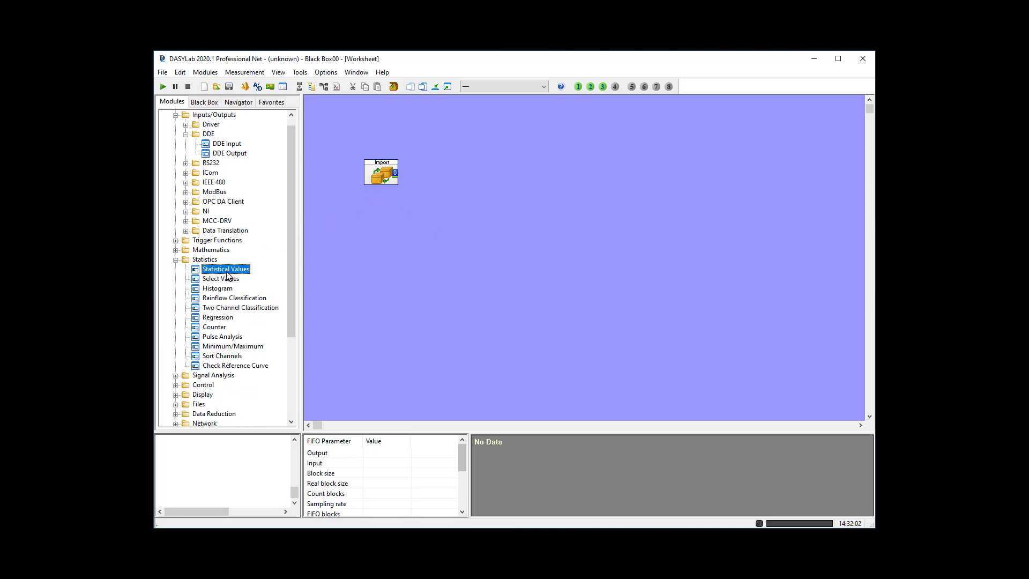
left_click(445, 160)
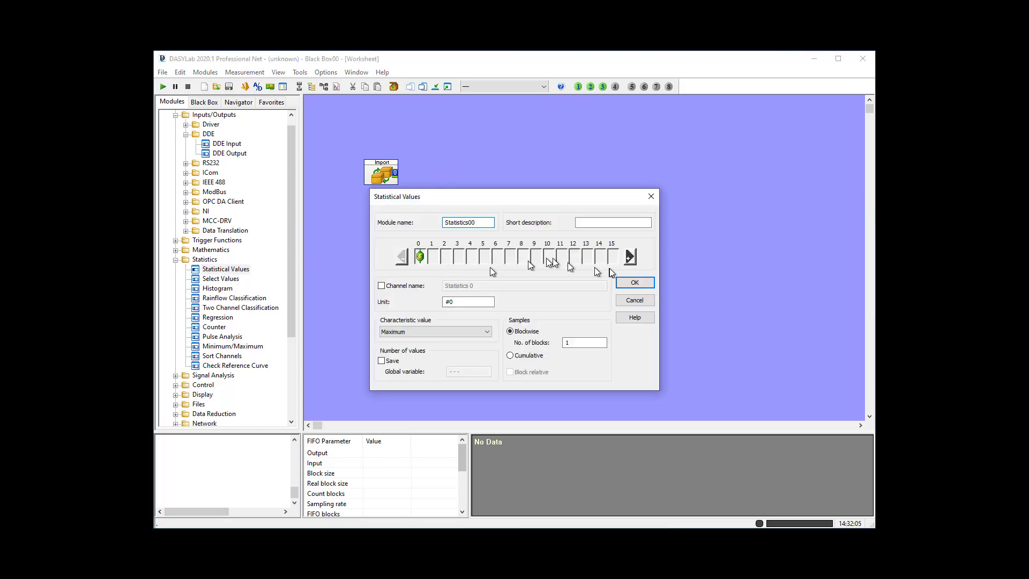
left_click(630, 257)
left_click(631, 257)
left_click(630, 257)
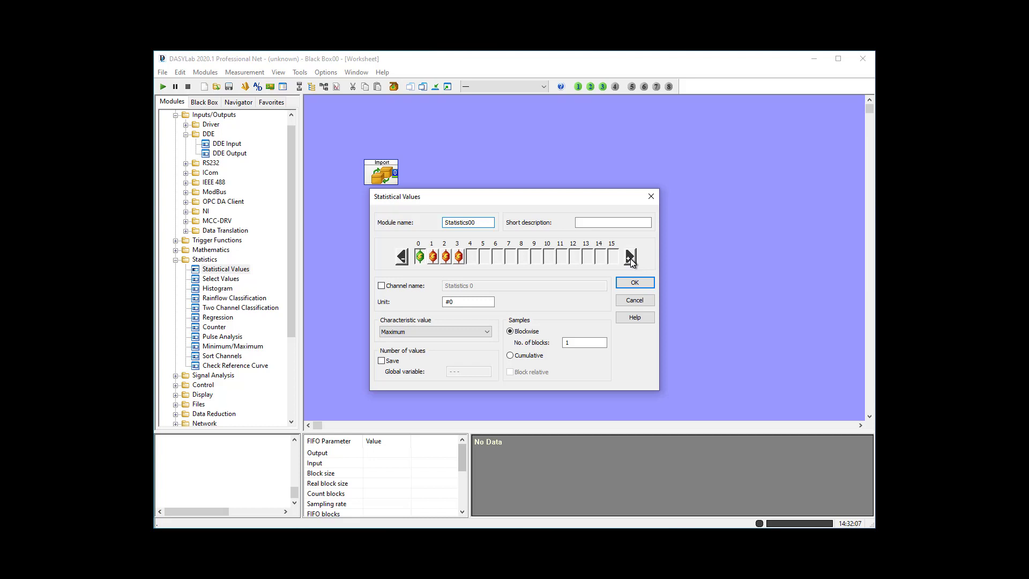
left_click(630, 258)
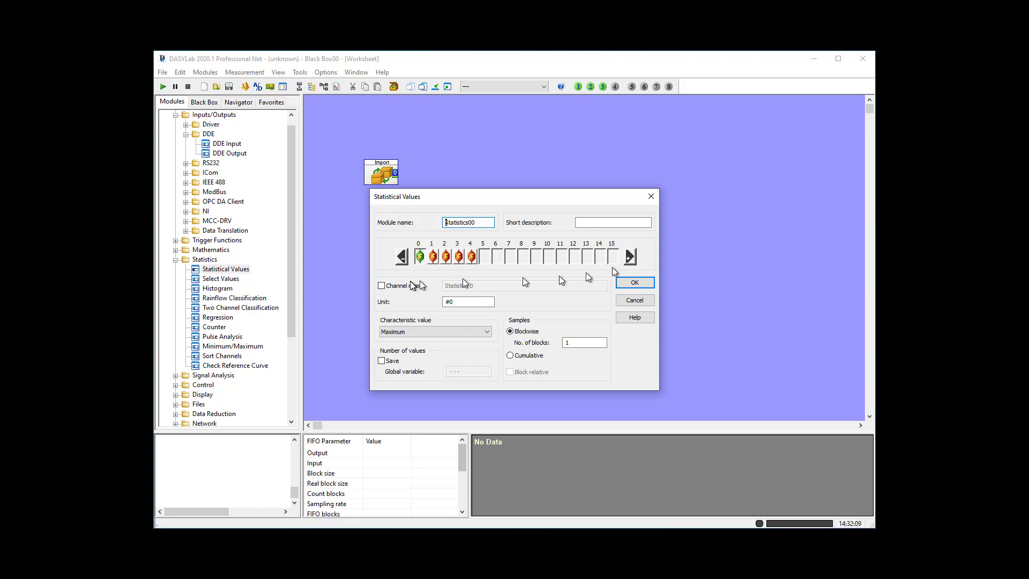
Enable custom channel names, and set the characteristic value to Minimum for channel 0 and RMS for channel 2
left_click(382, 286)
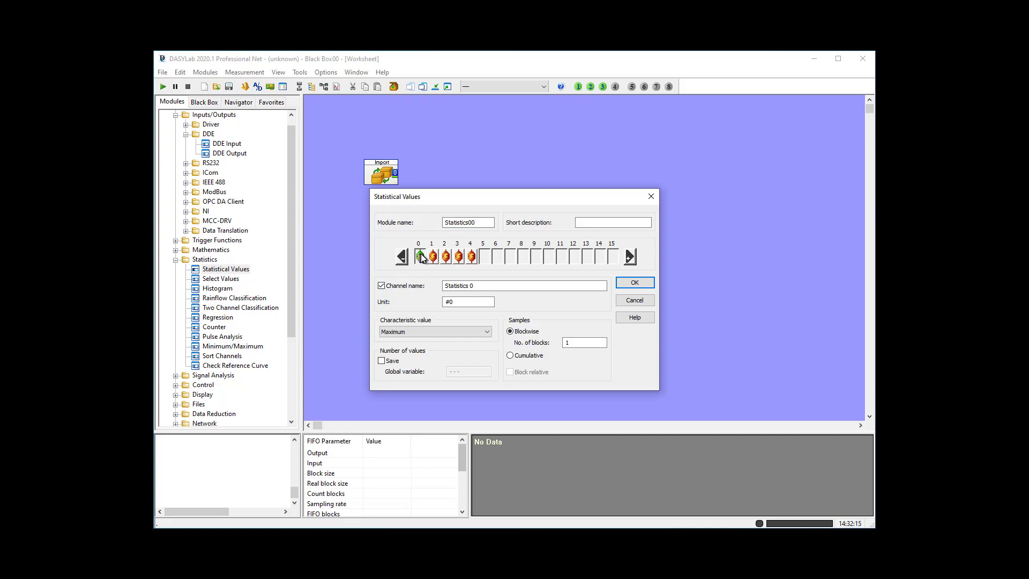
left_click(405, 339)
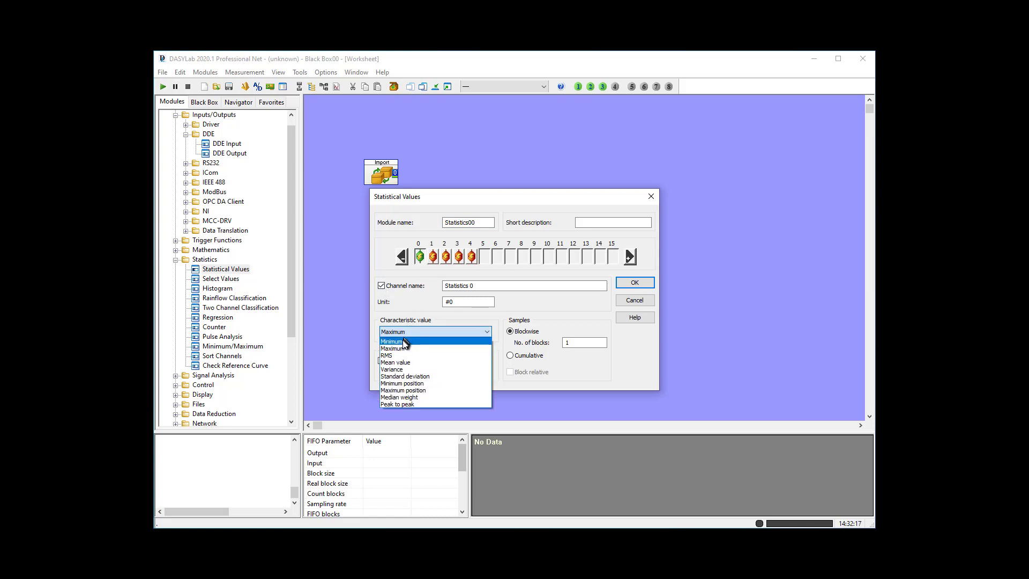
left_click(403, 341)
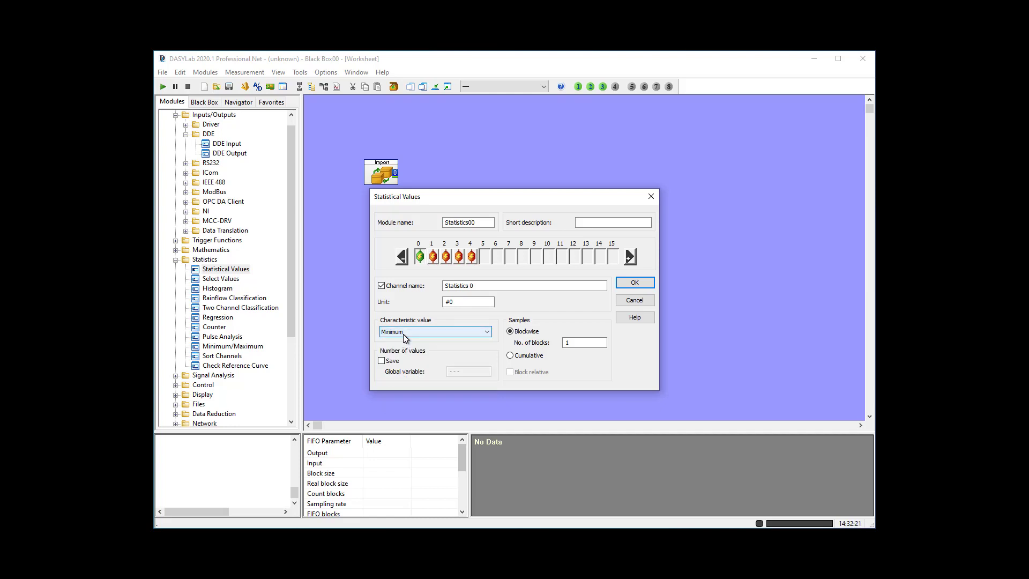
key("Right")
left_click(446, 261)
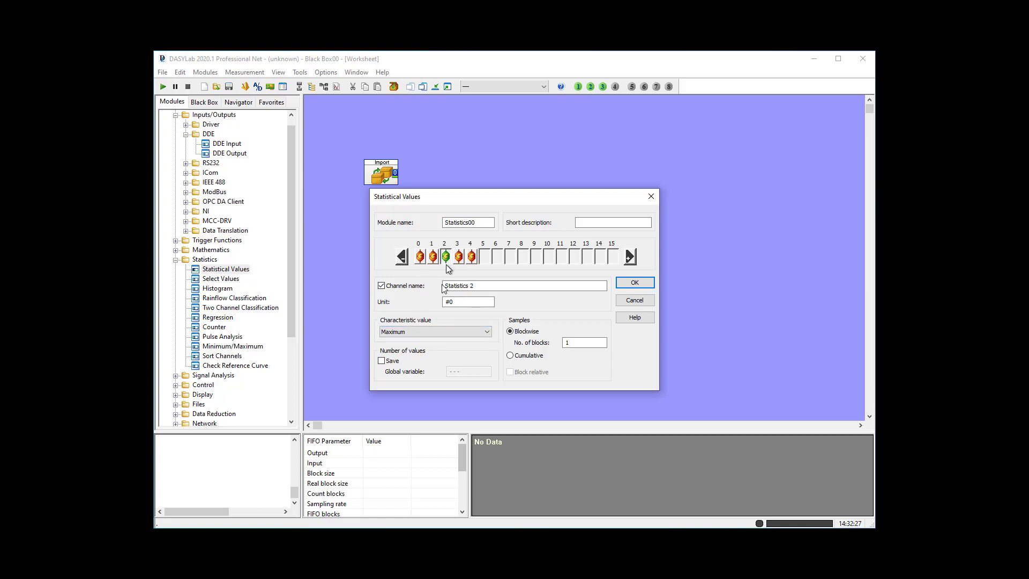
left_click(426, 332)
left_click(417, 356)
Set the characteristic value to Mean value for channel 3 and Peak to peak for channel 4
key("Right")
left_click(410, 335)
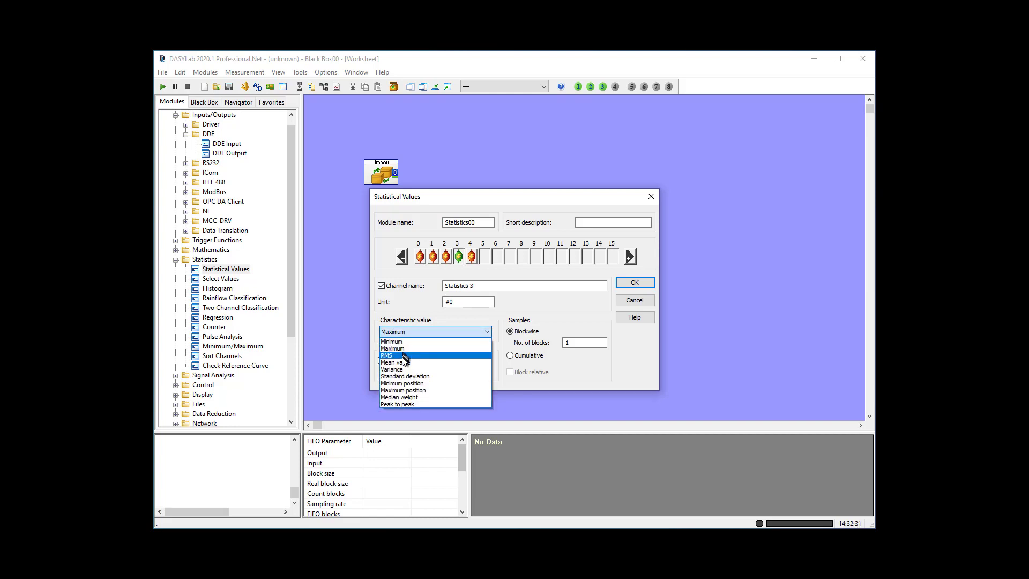
left_click(402, 364)
key("Right")
left_click(414, 333)
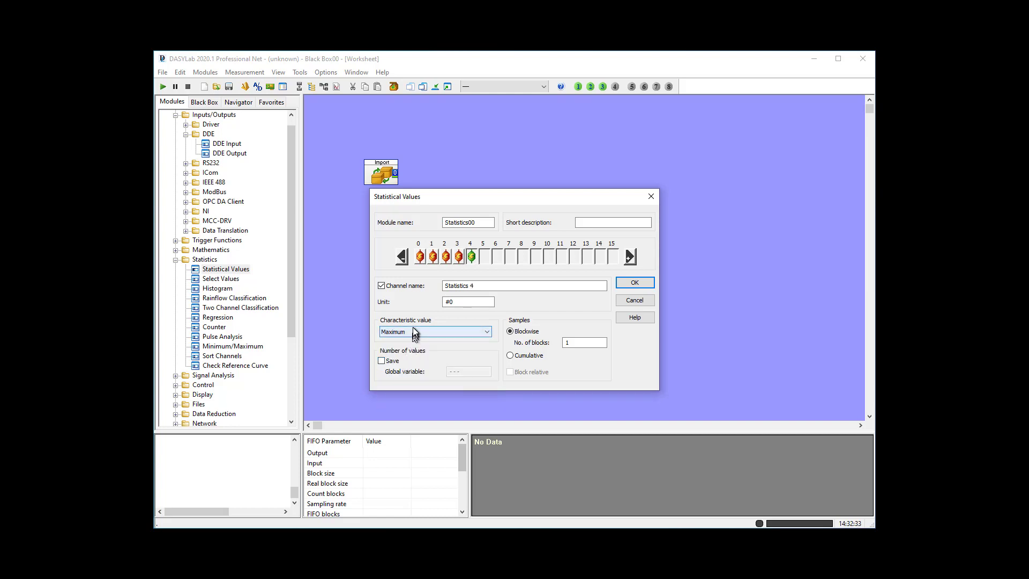
left_click(421, 404)
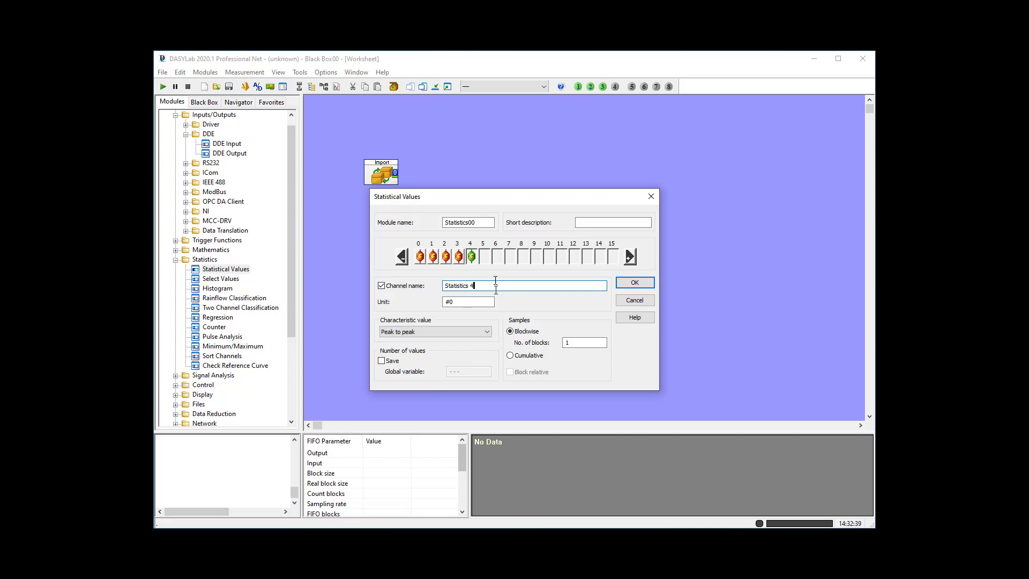
Rename channel 4 to P2P and channel 3 to Mean in the Statistical Values module
left_click_drag(489, 286, 416, 286)
type("P2P")
key("Page_Up")
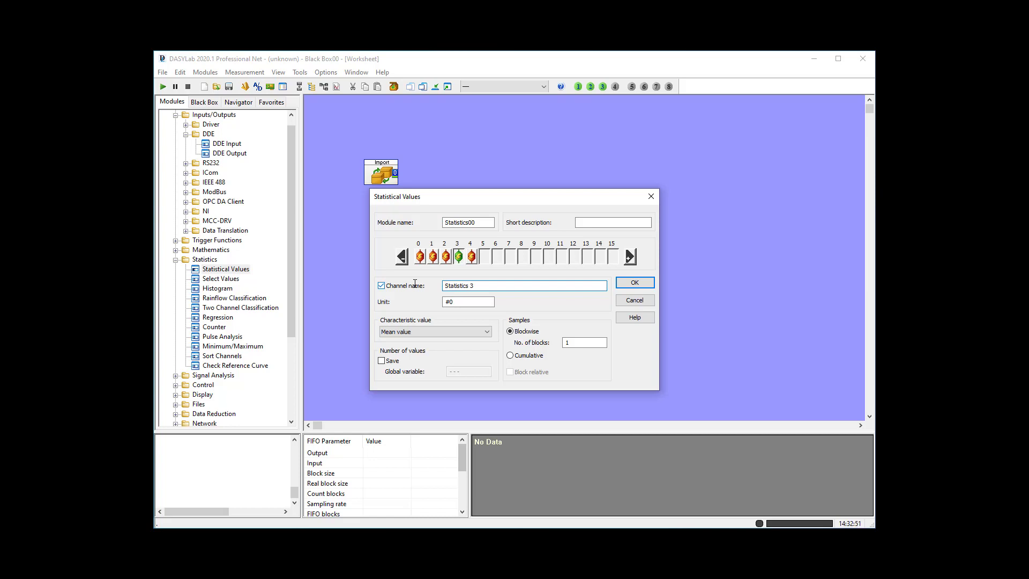
key("Delete")
key("Delete")
key("Delete")
key("Delete")
key("Delete")
key("Delete")
key("Delete")
key("Delete")
key("Delete")
key("Delete")
key("Delete")
type("Mean")
Rename channel 2 to RMS and channel 1 to Maximum in the Statistical Values module
key("Page_Up")
key("Delete")
key("Delete")
key("Delete")
key("Delete")
key("Delete")
key("Delete")
key("Delete")
key("Delete")
key("Delete")
type("RMS")
key("Page_Up")
key("Delete")
key("Delete")
key("Delete")
key("Delete")
key("Delete")
key("Delete")
key("Delete")
key("Delete")
type("Maximum")
Rename channel 0 to Minimum, review the other channels, and accept the Statistical Values settings
key("Page_Up")
key("Delete")
key("Delete")
key("Delete")
key("Delete")
key("Delete")
key("Delete")
key("Delete")
key("Delete")
key("Delete")
key("Delete")
key("Delete")
key("Delete")
type("Miniumum")
left_click(433, 257)
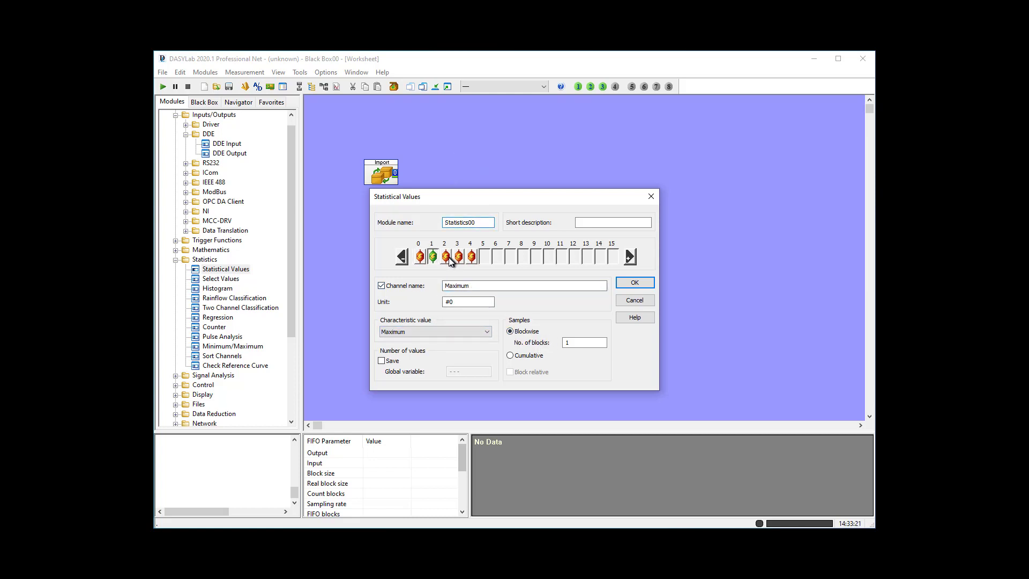
left_click(448, 259)
left_click(459, 258)
left_click(471, 257)
left_click(635, 282)
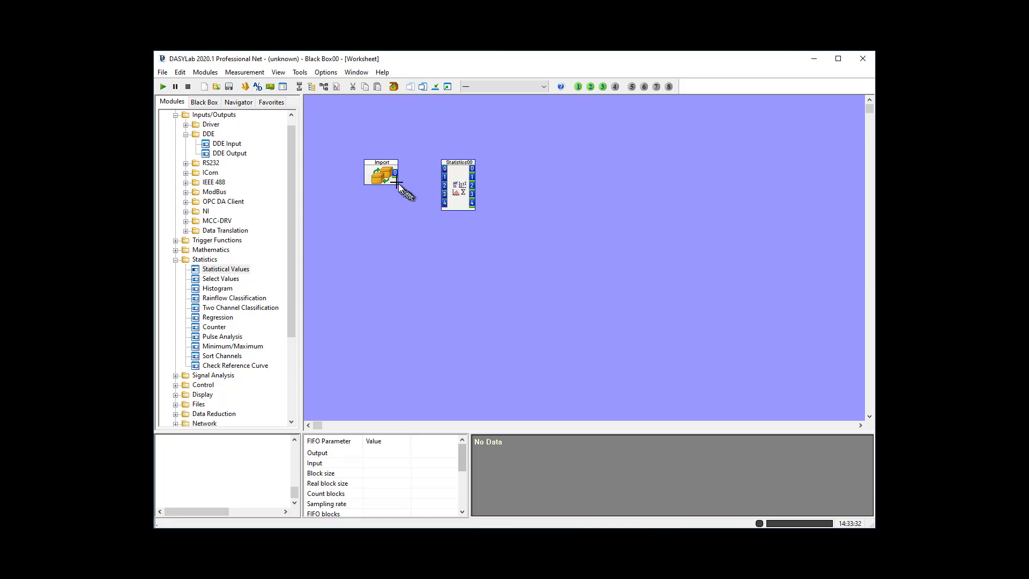
Wire the Import module's output to all five inputs, 0 to 4, of the Statistical Values module
left_click_drag(395, 173, 444, 169)
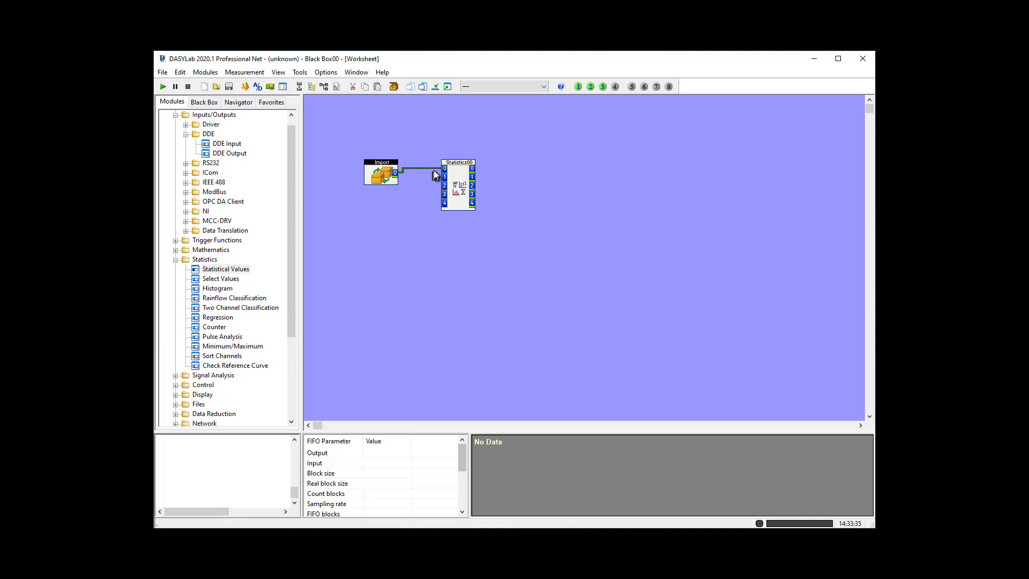
mouse_move(433, 169)
left_mouse_down()
mouse_move(443, 194)
mouse_move(425, 197)
mouse_move(444, 202)
left_mouse_up()
Place an Export data module with five channels and connect it to the outputs of the Statistical Values module
scroll(220, 370, "down", 4)
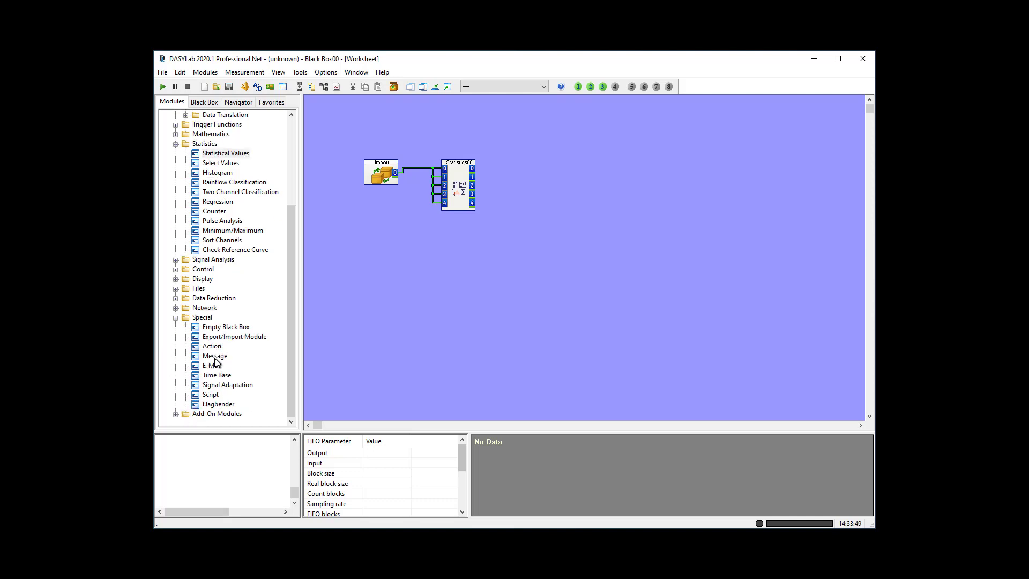
left_click(219, 337)
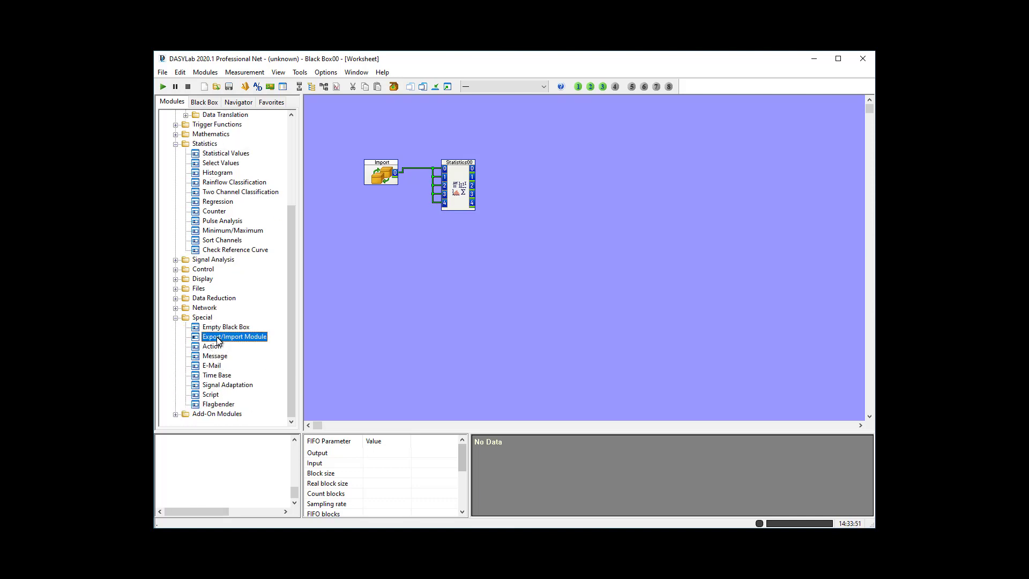
left_click_drag(219, 339, 518, 156)
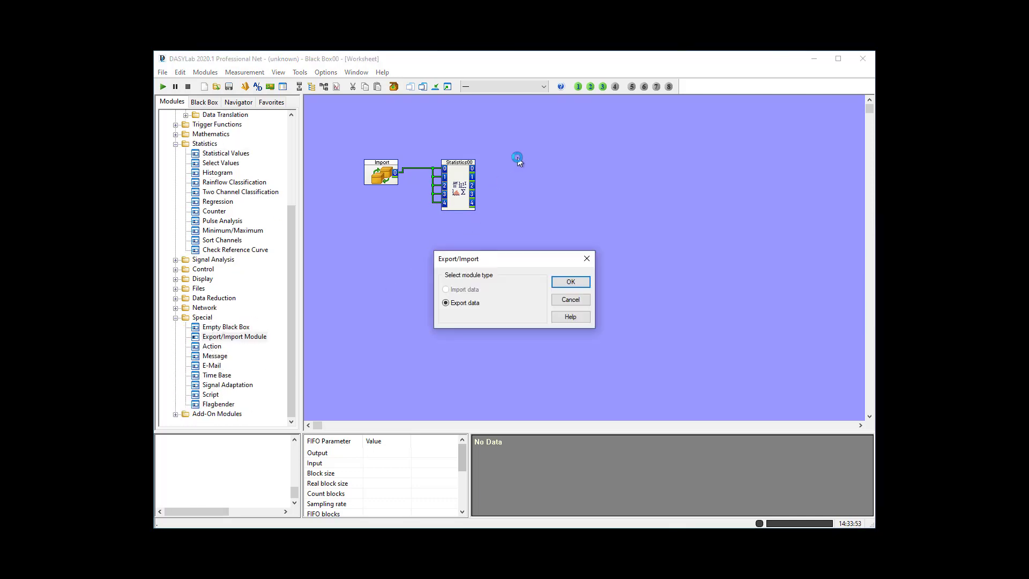
left_click(572, 282)
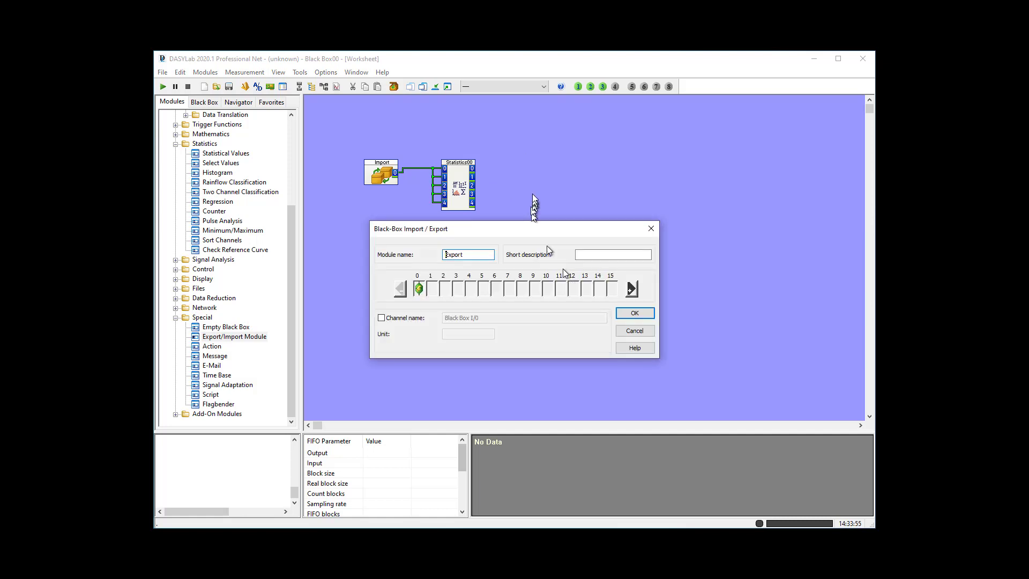
left_click(633, 289)
left_click(633, 290)
left_click(632, 290)
left_click(633, 290)
left_click(634, 312)
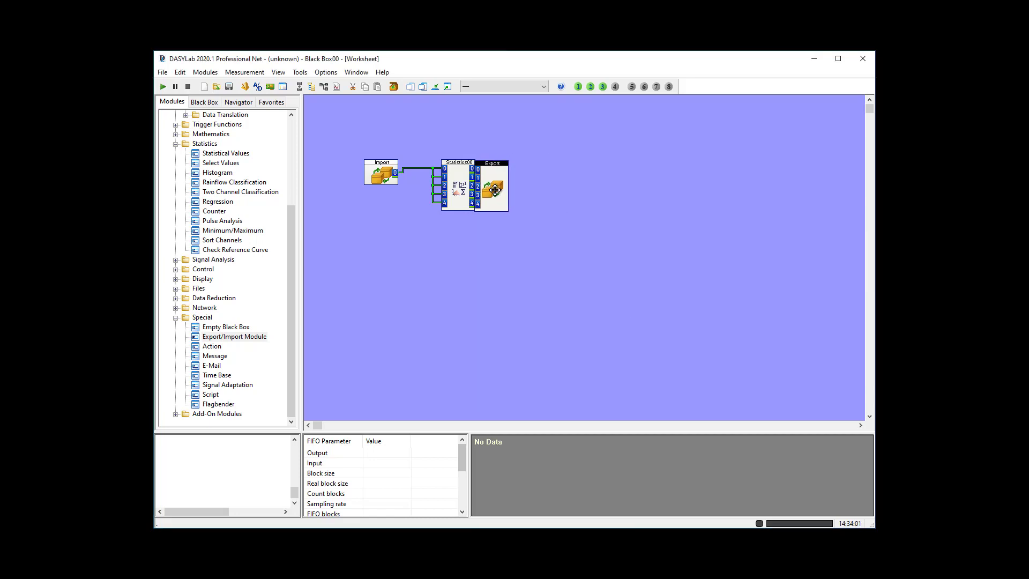
left_click(502, 189)
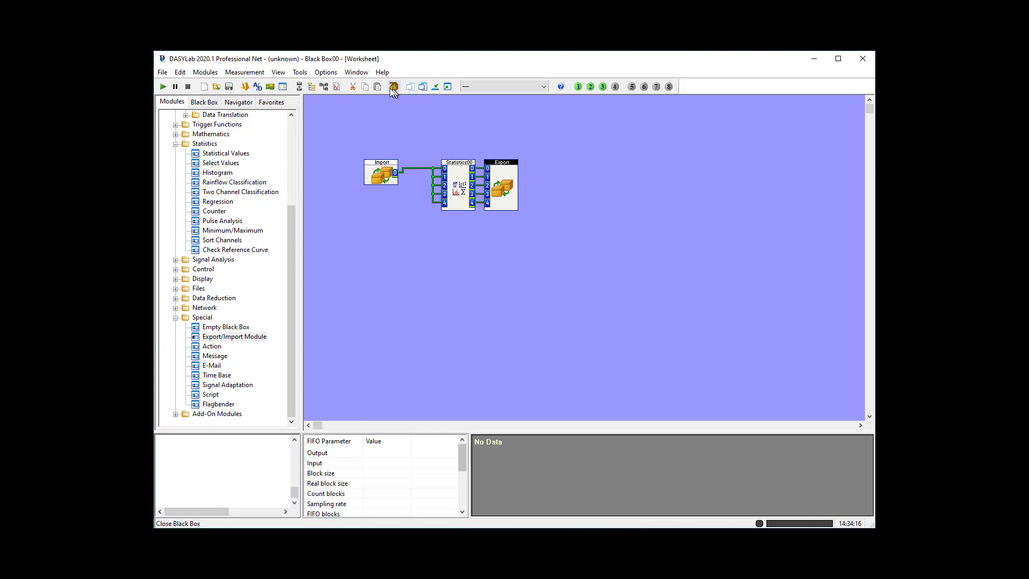
Close the black box and shift the Black Box00 module on the main worksheet to make room for an input module
left_click(180, 73)
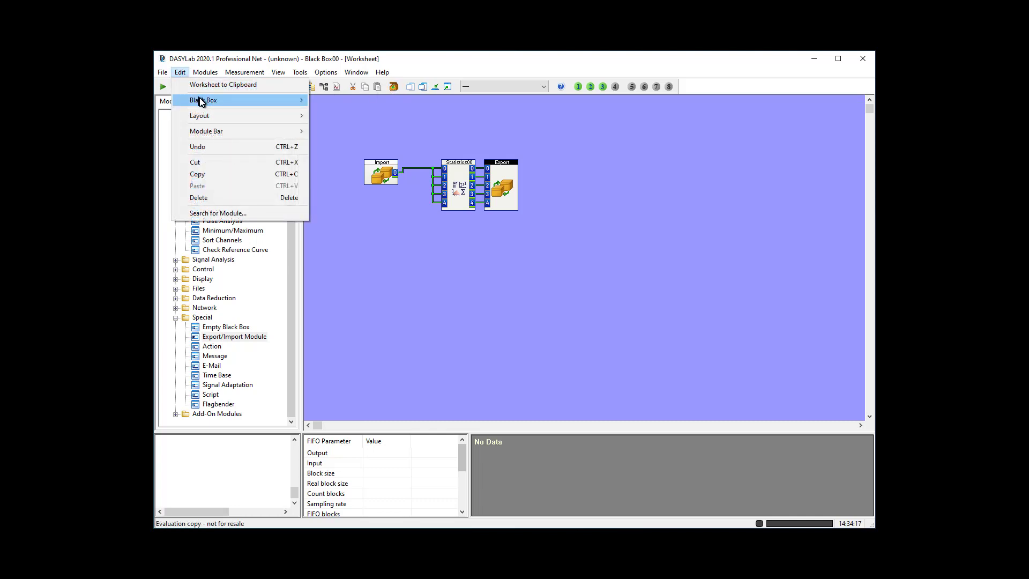
mouse_move(198, 101)
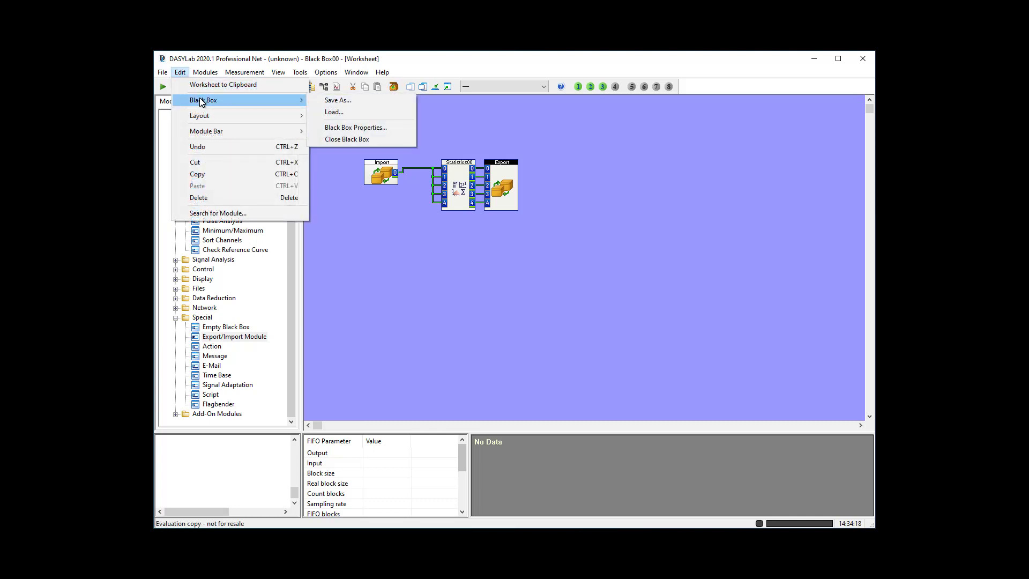
left_click(363, 140)
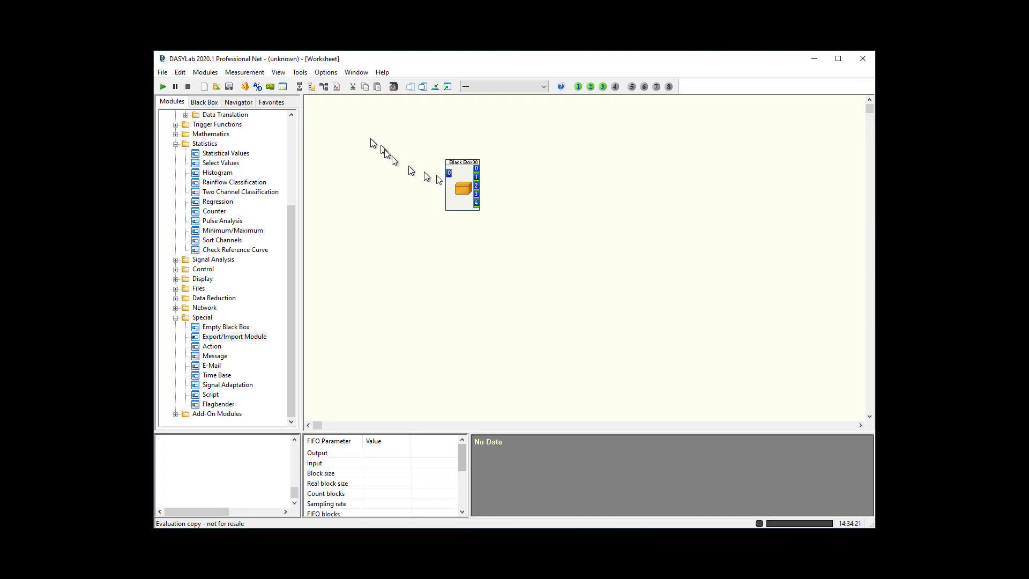
left_click_drag(455, 184, 483, 186)
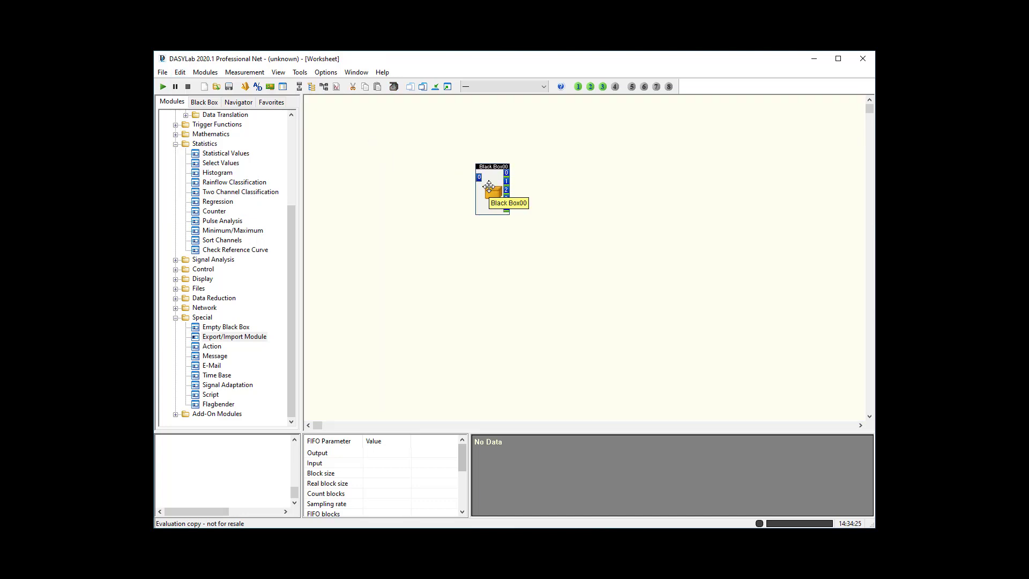
Place an MCC-DRV Analog Input for the USB-201's AI Channel 0..7 and wire its output to the black box
left_click(294, 123)
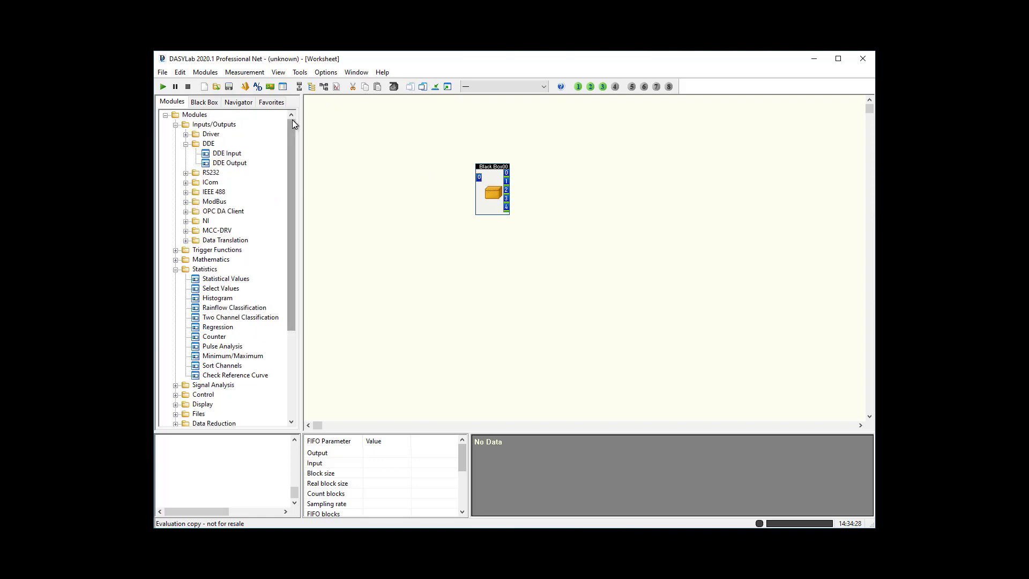
left_click(185, 144)
left_click(186, 211)
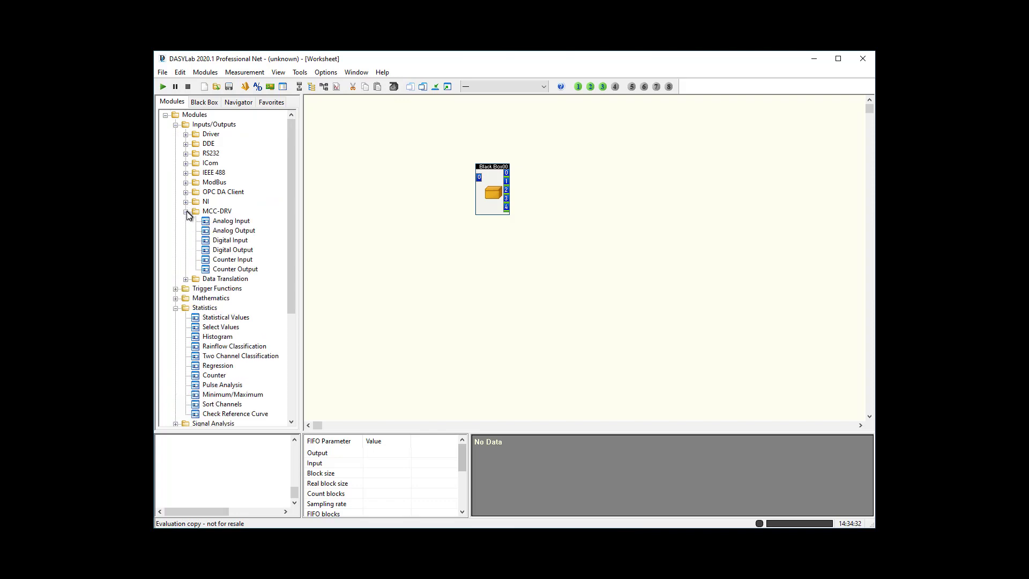
left_click_drag(226, 222, 416, 167)
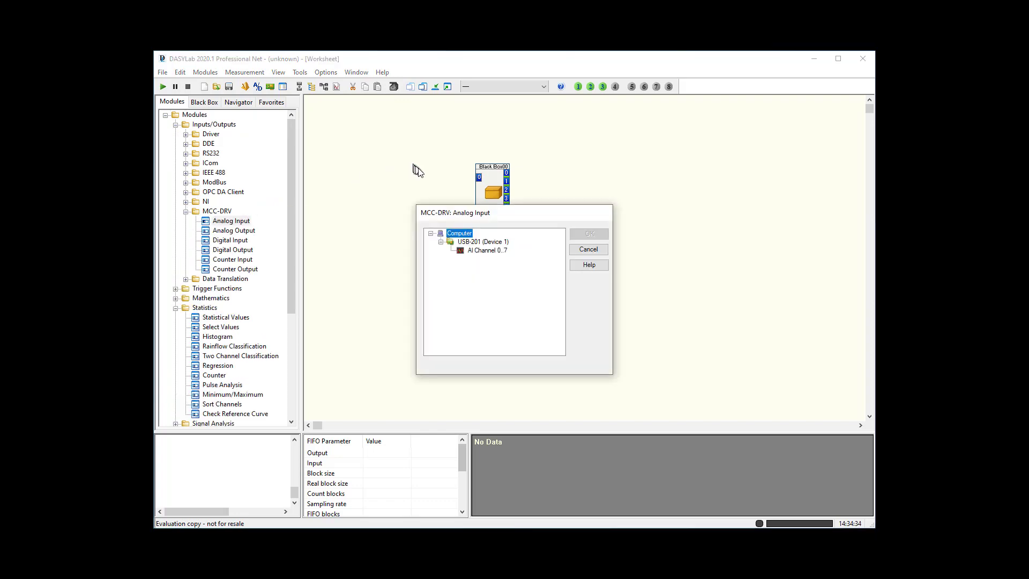
left_click(486, 251)
left_click(572, 235)
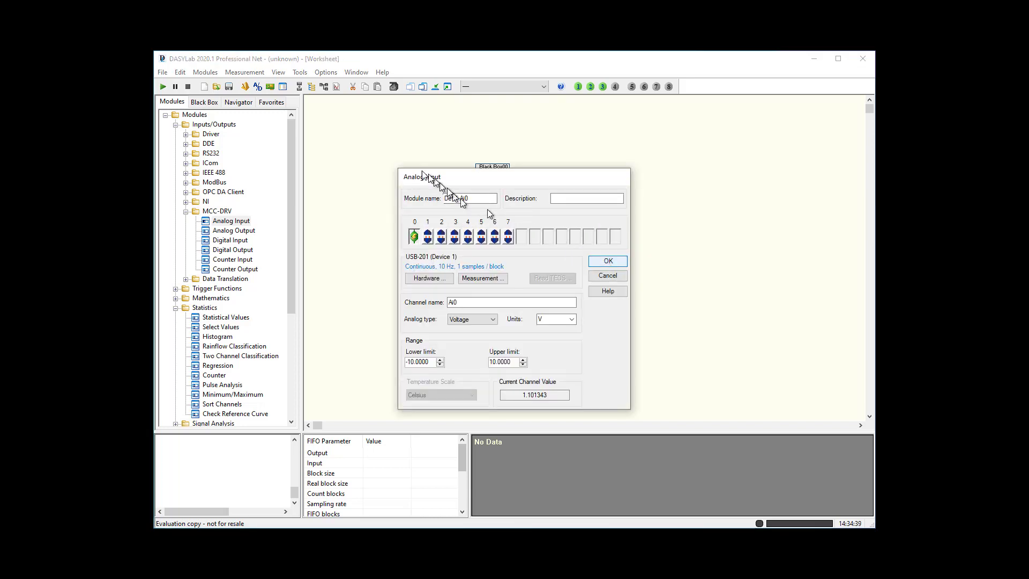
key("Return")
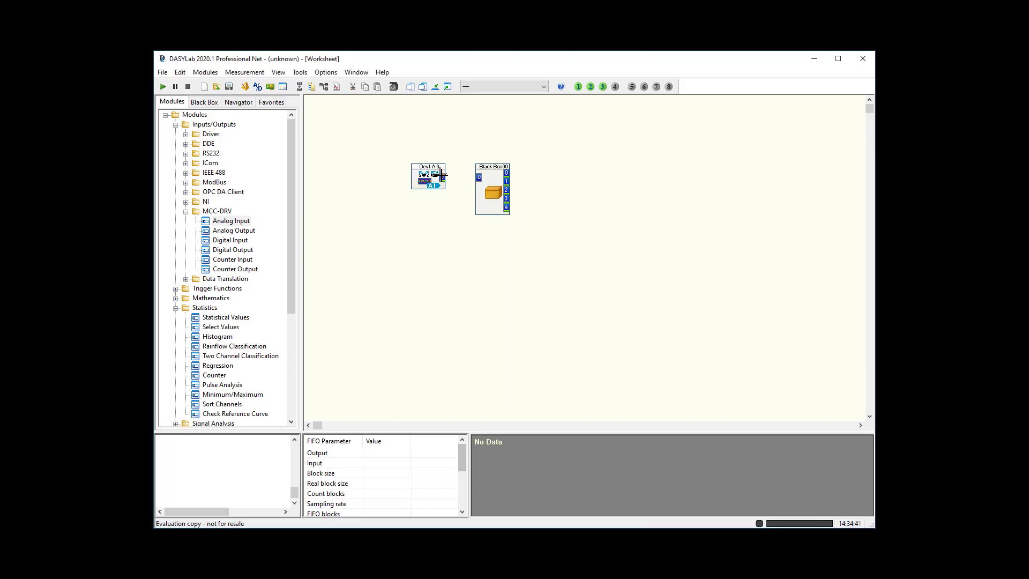
left_click_drag(440, 176, 473, 179)
Place a Digital Meter with five channels, 0 to 4, and connect it to the black box's outputs
left_click(176, 308)
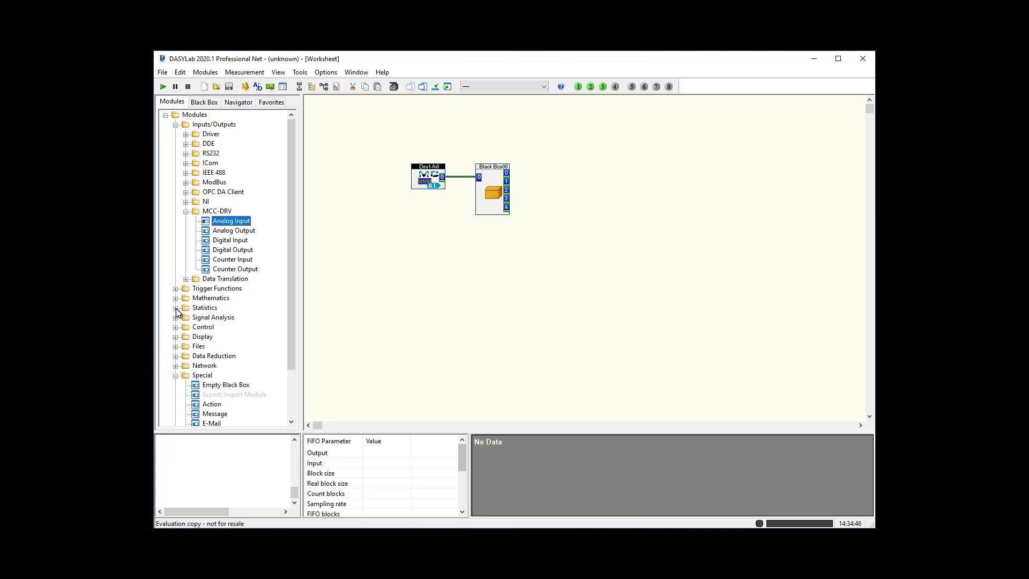
left_click(175, 337)
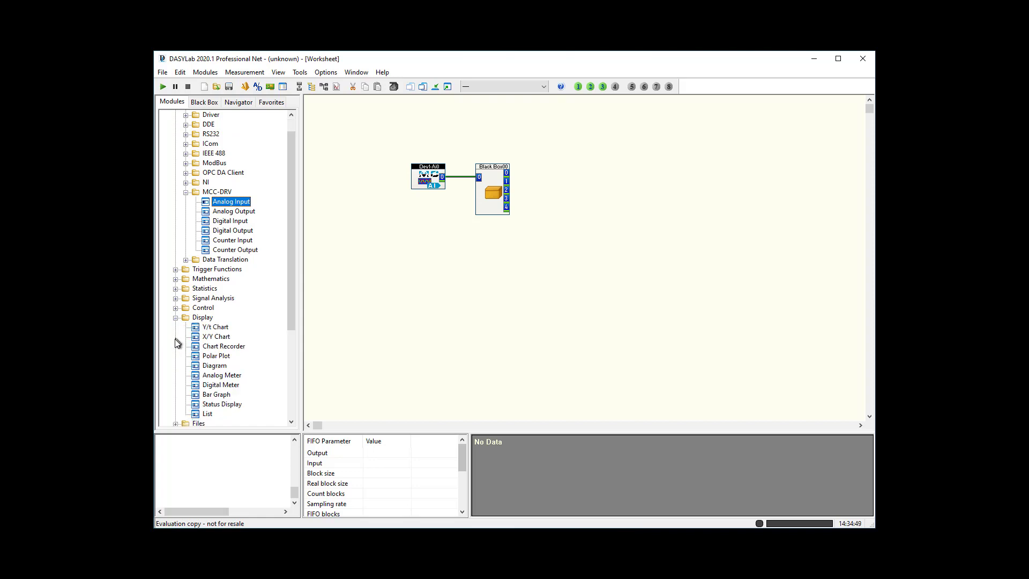
left_click(222, 385)
left_click_drag(213, 386, 536, 169)
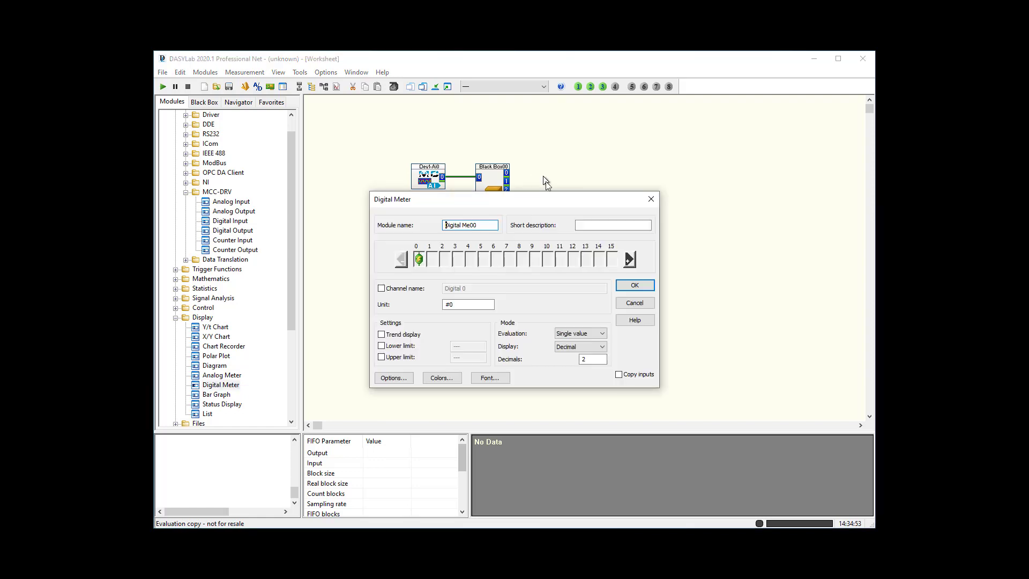
double_click(631, 261)
left_click(632, 261)
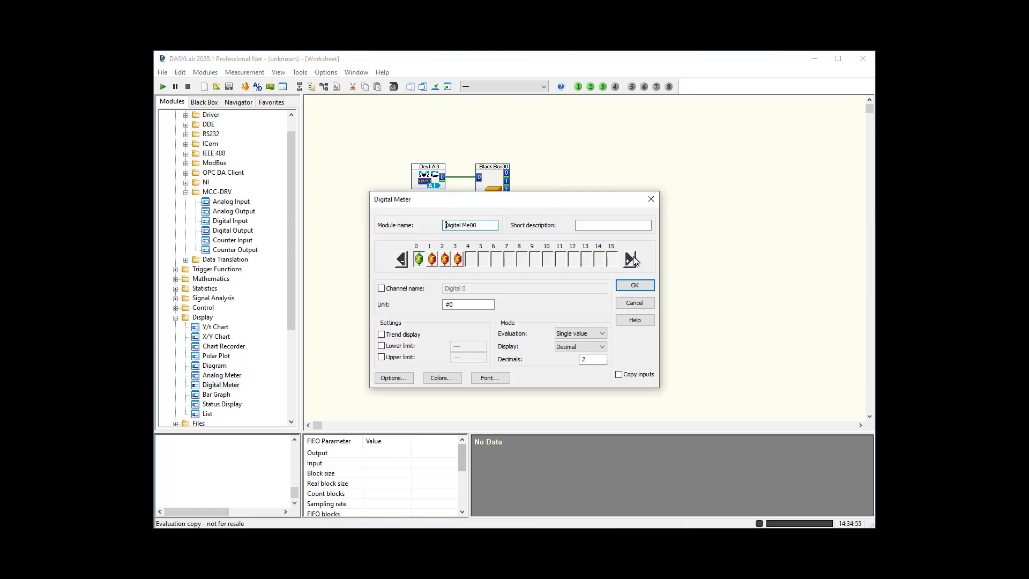
left_click(632, 260)
left_click(635, 285)
mouse_move(546, 200)
left_mouse_down()
mouse_move(521, 201)
mouse_move(534, 201)
left_mouse_up()
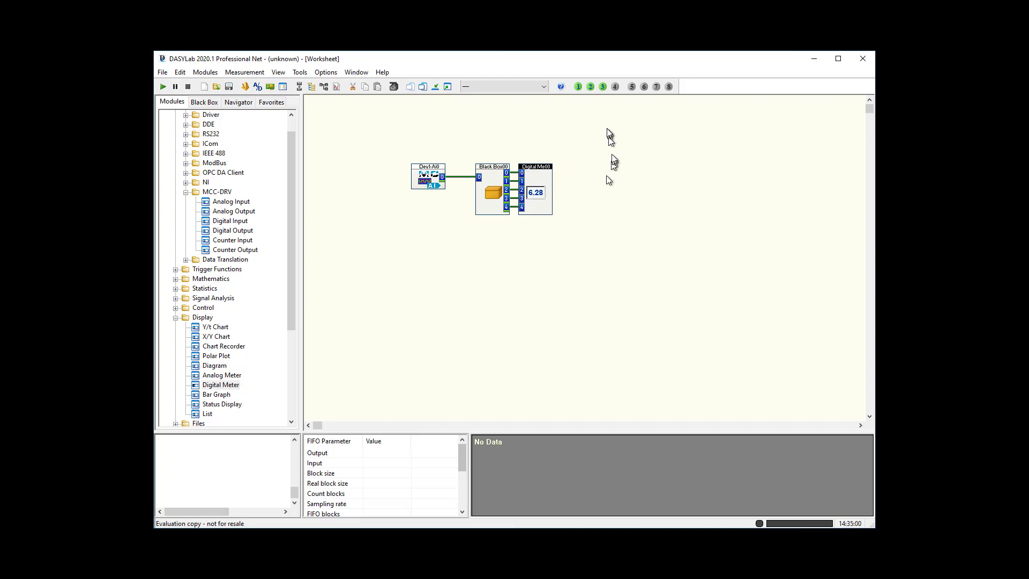
Move all three modules together towards the worksheet's upper-left corner, and space the Digital Meter away from the black box
left_click_drag(608, 129, 367, 272)
left_click_drag(427, 172, 362, 157)
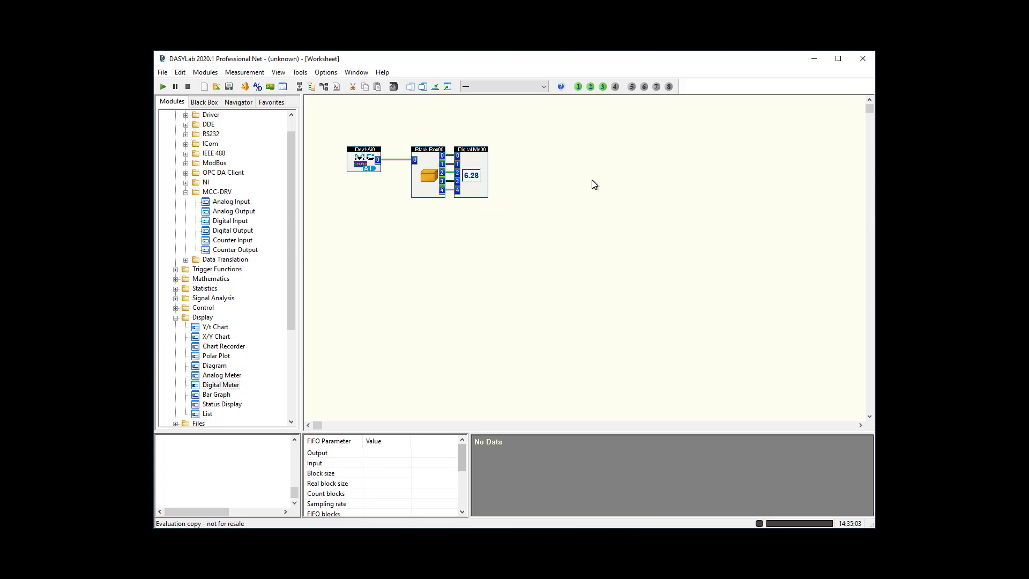
left_click(595, 185)
left_click_drag(482, 175, 508, 179)
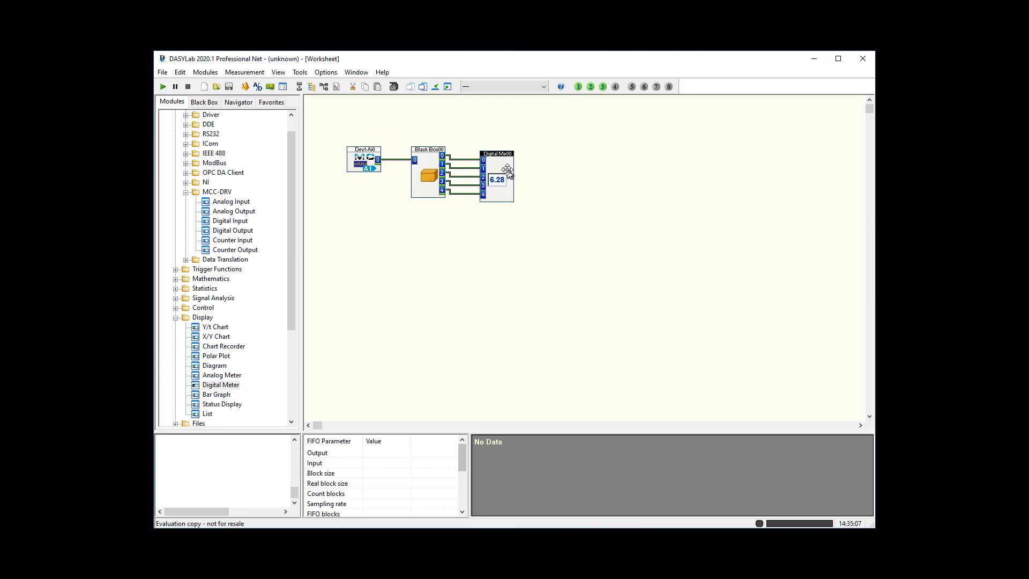
left_click_drag(493, 161, 485, 156)
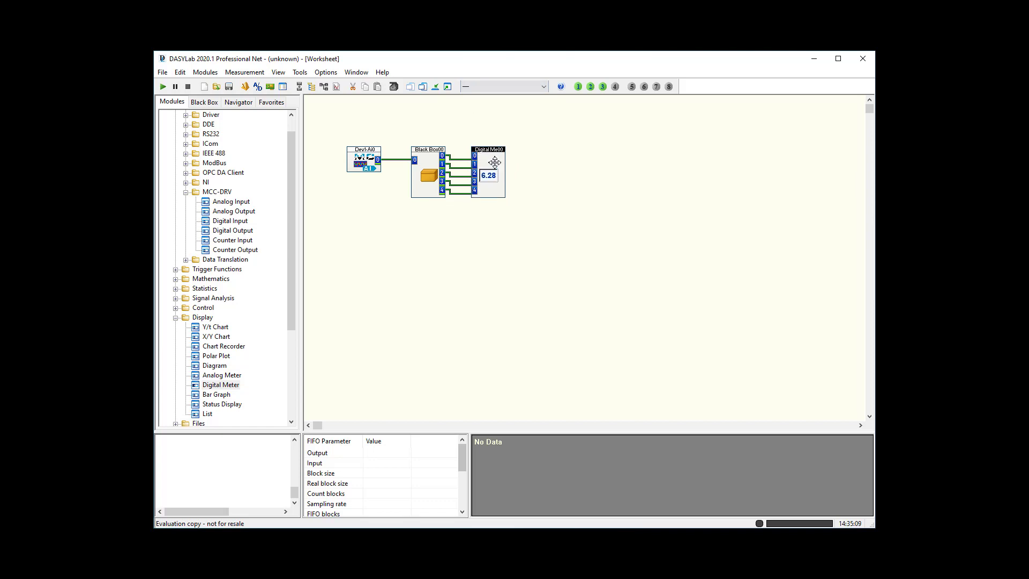
Show the Digital Meter's display window beside the modules, and enable channel names in its display options
left_click(447, 87)
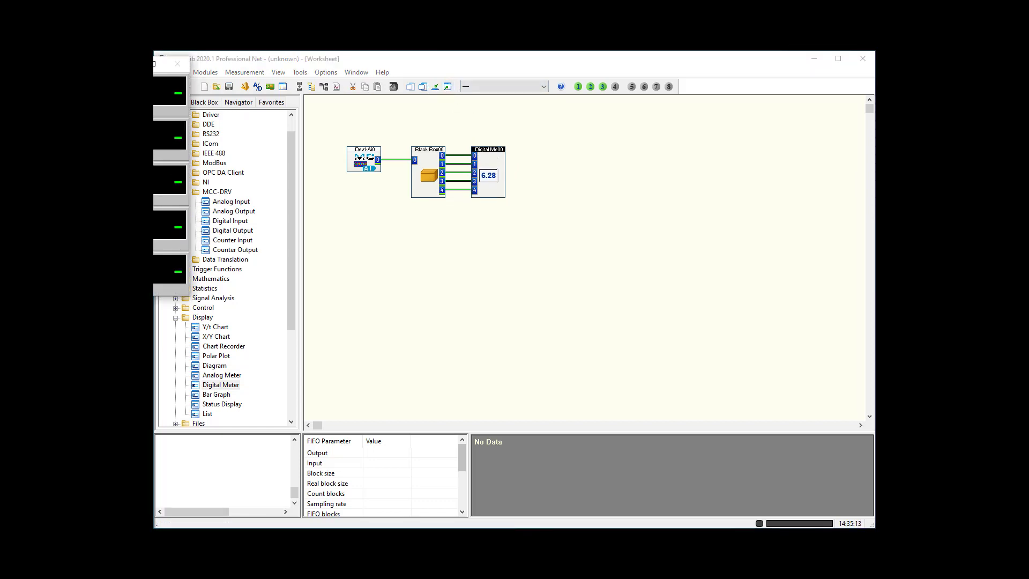
left_click_drag(537, 116, 597, 116)
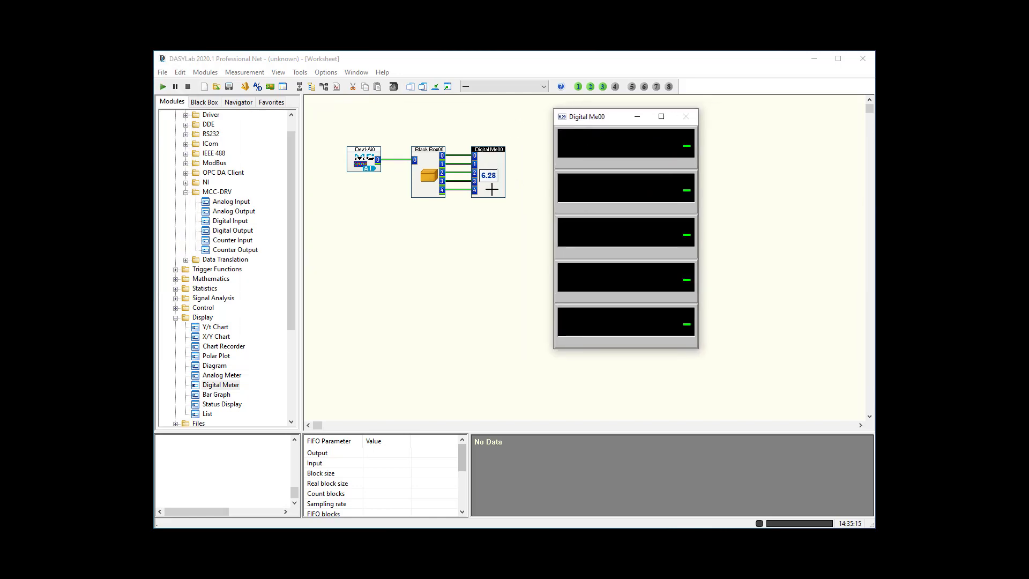
double_click(492, 189)
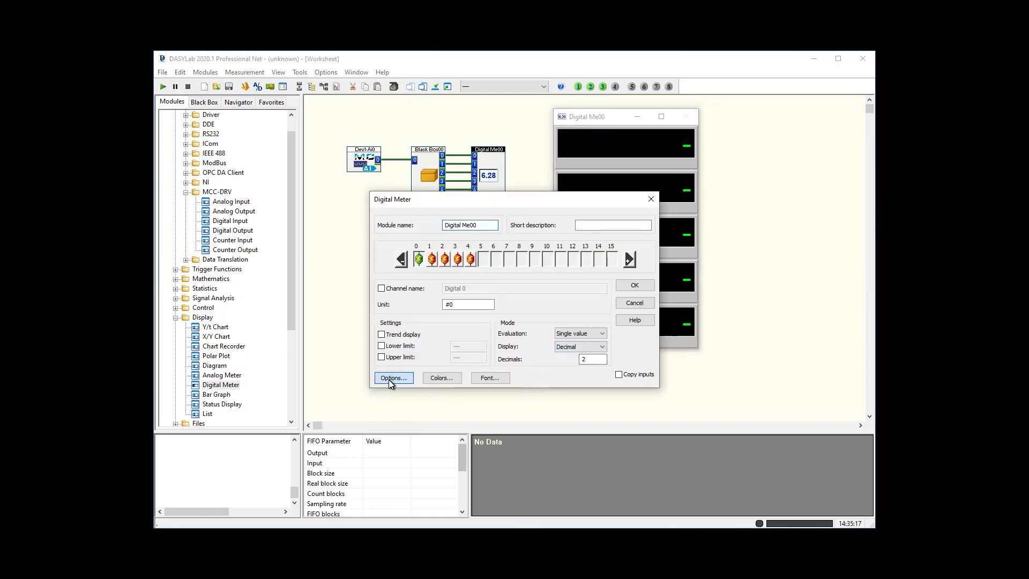
left_click(391, 378)
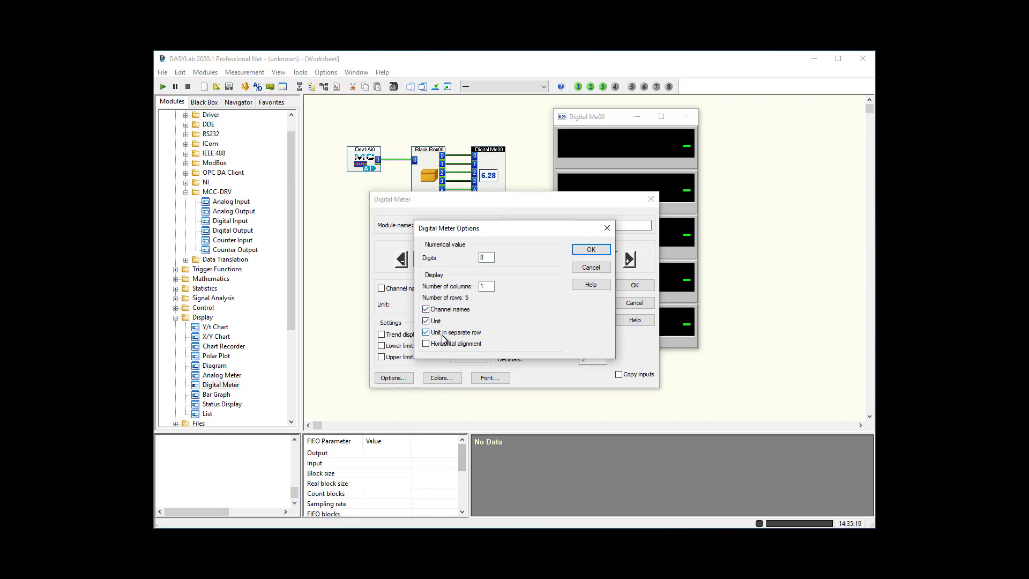
left_click(591, 249)
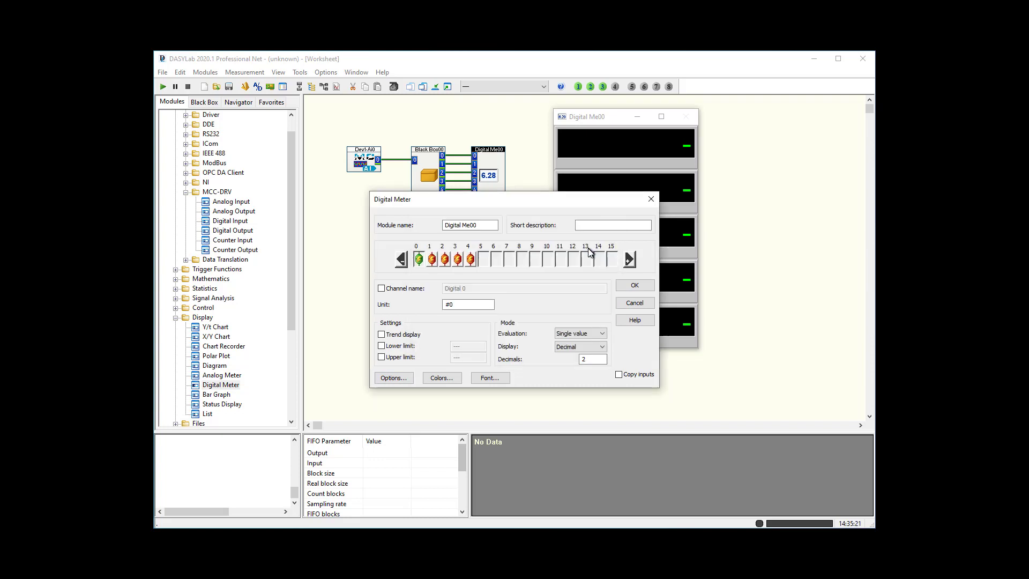
left_click(633, 287)
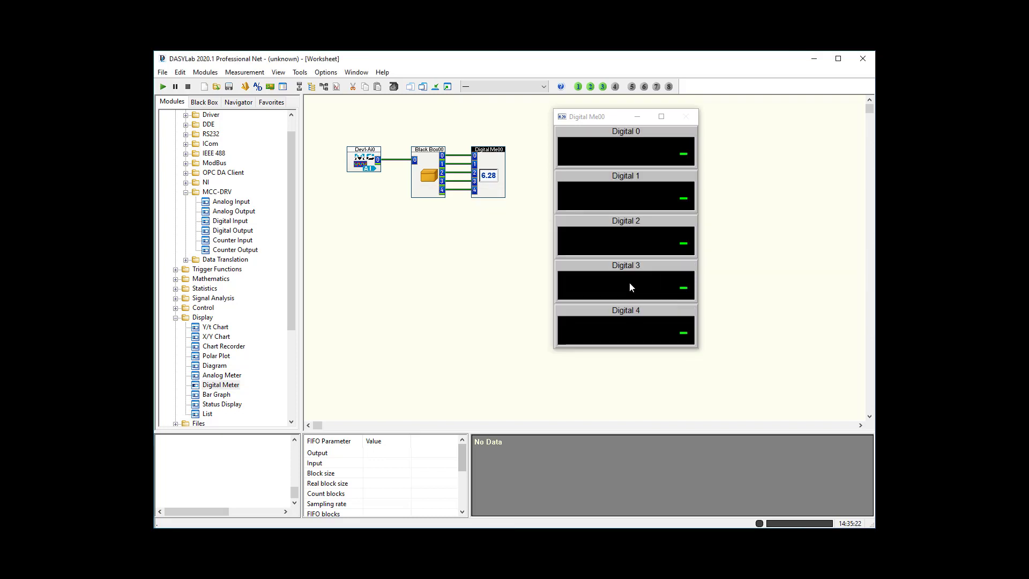
Set the Analog Input module's timebase to a scan rate of 1000 Hz, keeping automatic block size
left_click(363, 158)
double_click(364, 158)
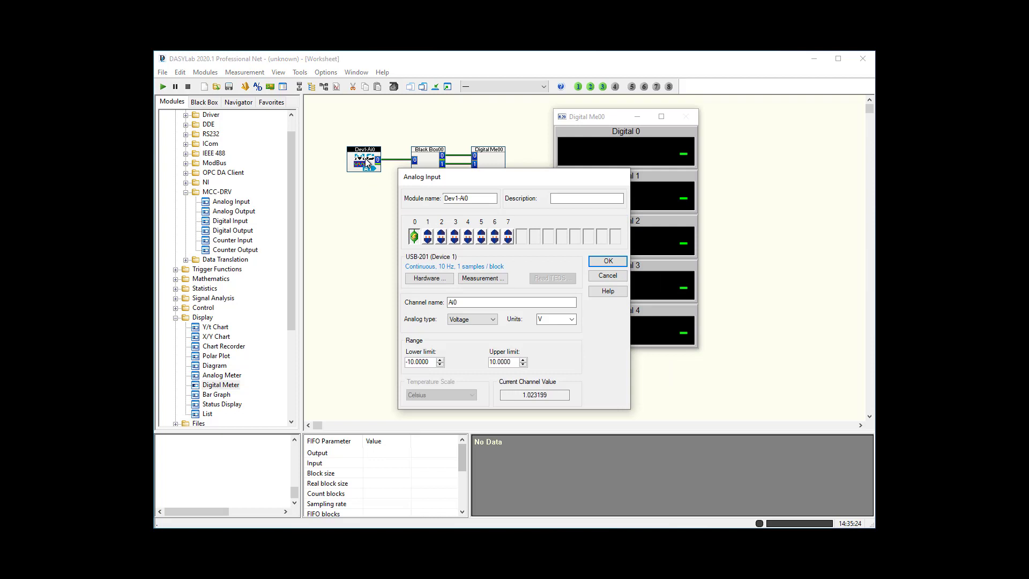
left_click(481, 279)
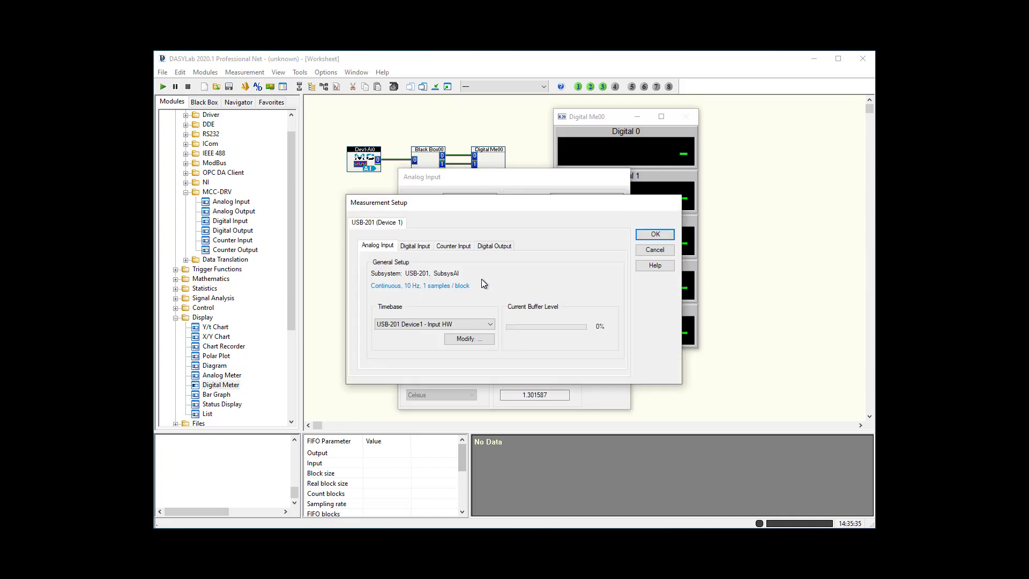
left_click(468, 339)
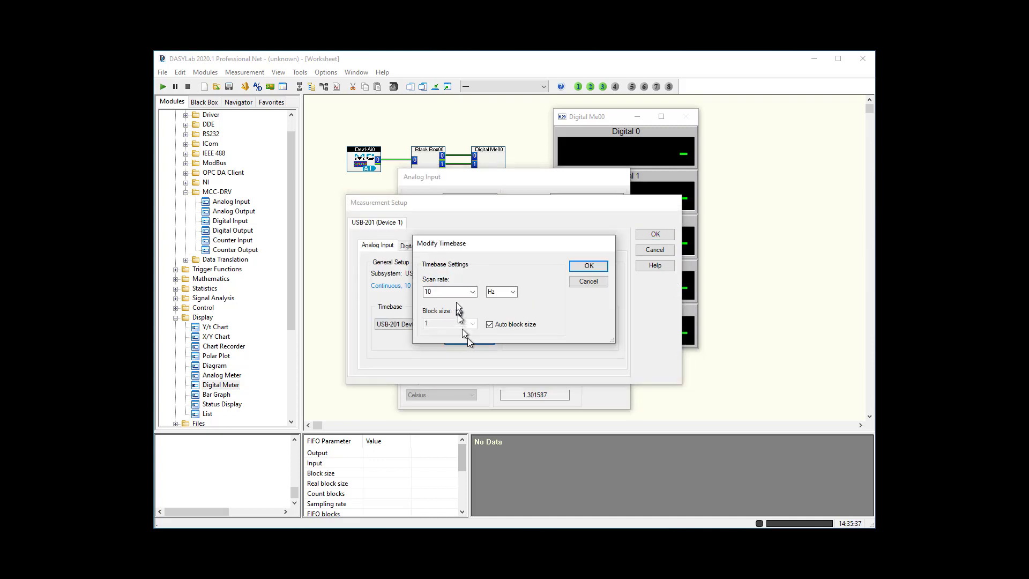
double_click(451, 290)
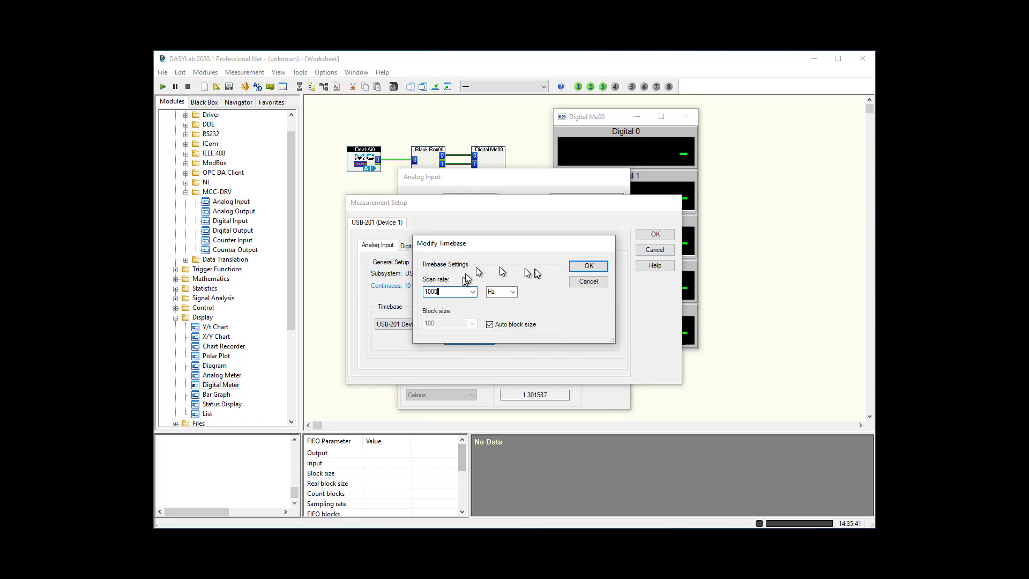
left_click(588, 265)
left_click(655, 234)
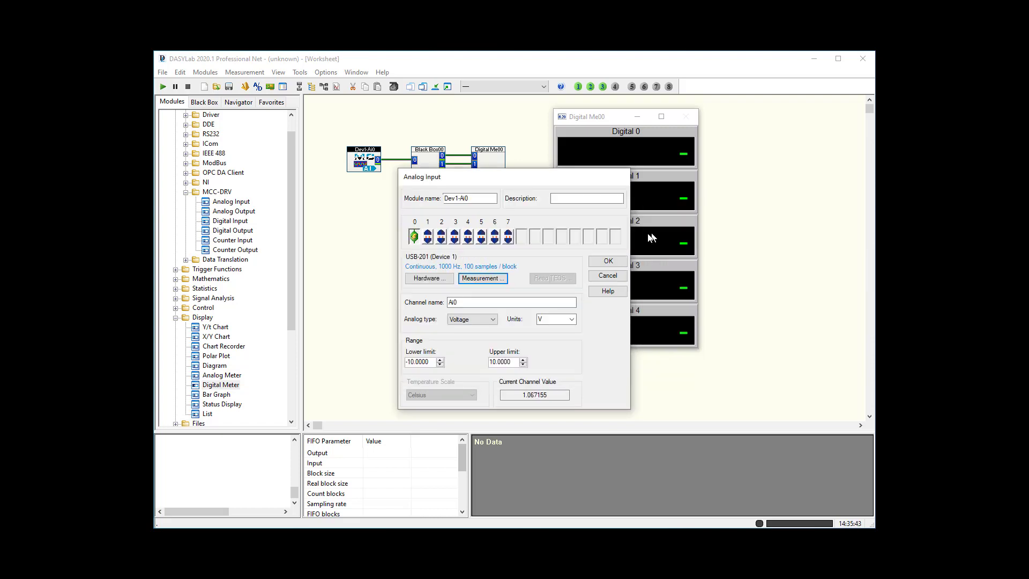
left_click(608, 262)
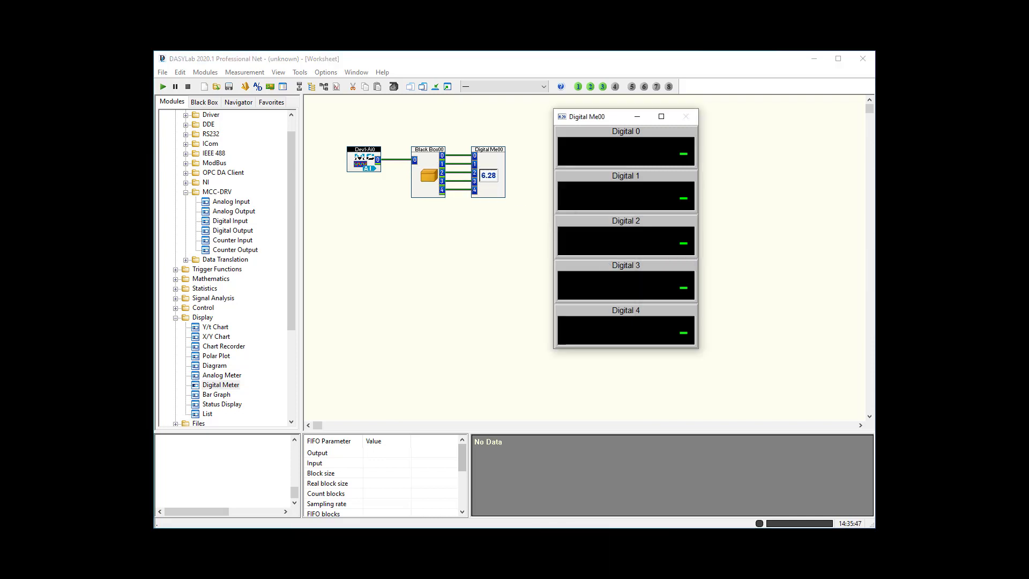
Start the measurement and examine the Statistics module's characteristic value and sample settings inside the black box
left_click(163, 86)
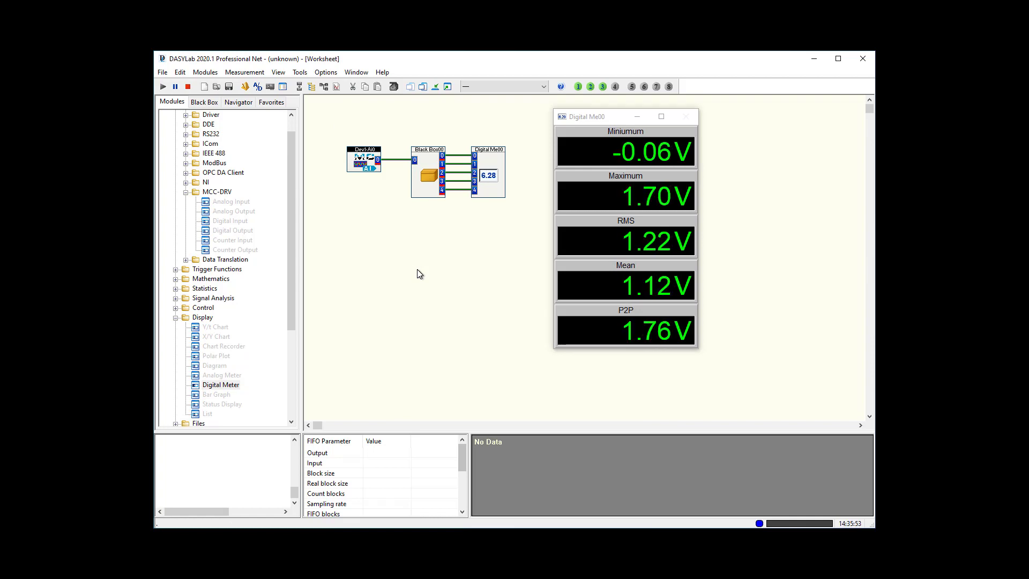
double_click(417, 167)
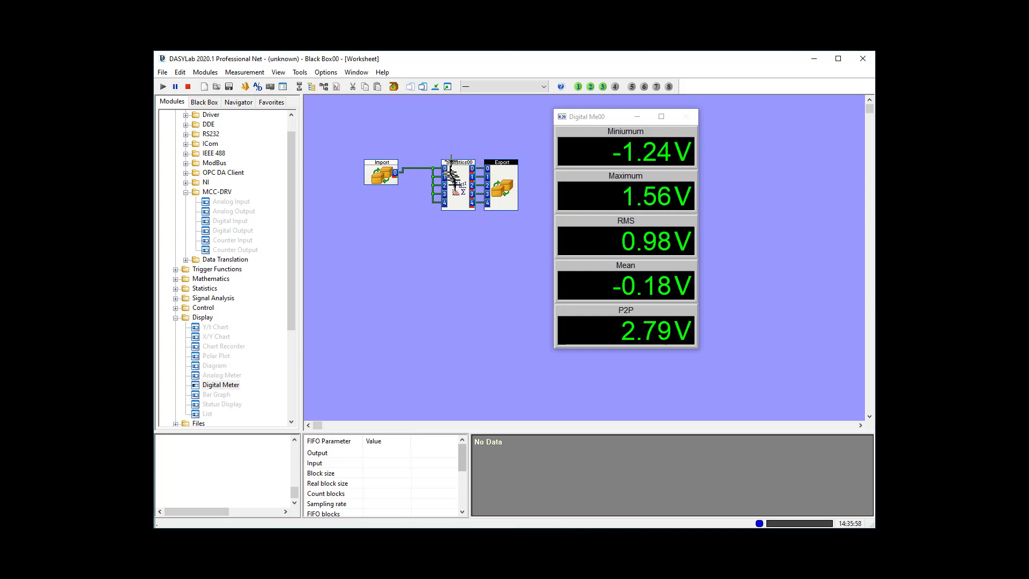
double_click(458, 186)
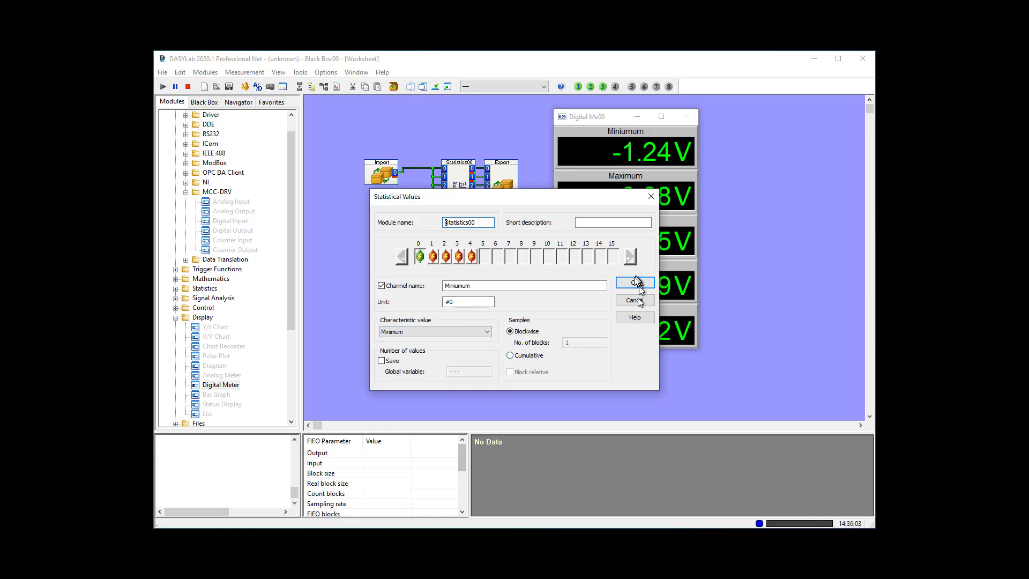
left_click(481, 328)
left_click(481, 331)
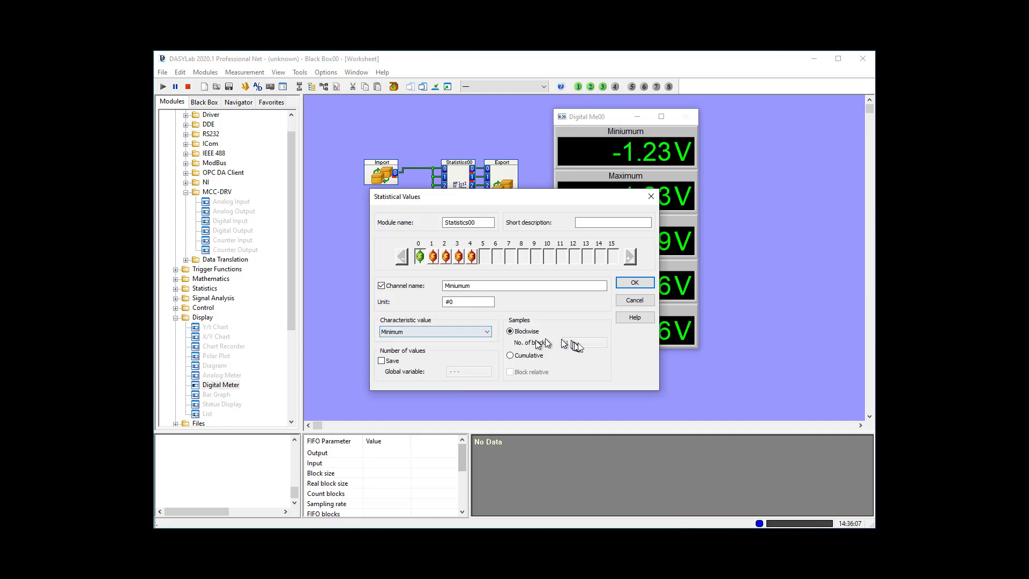
left_click(635, 284)
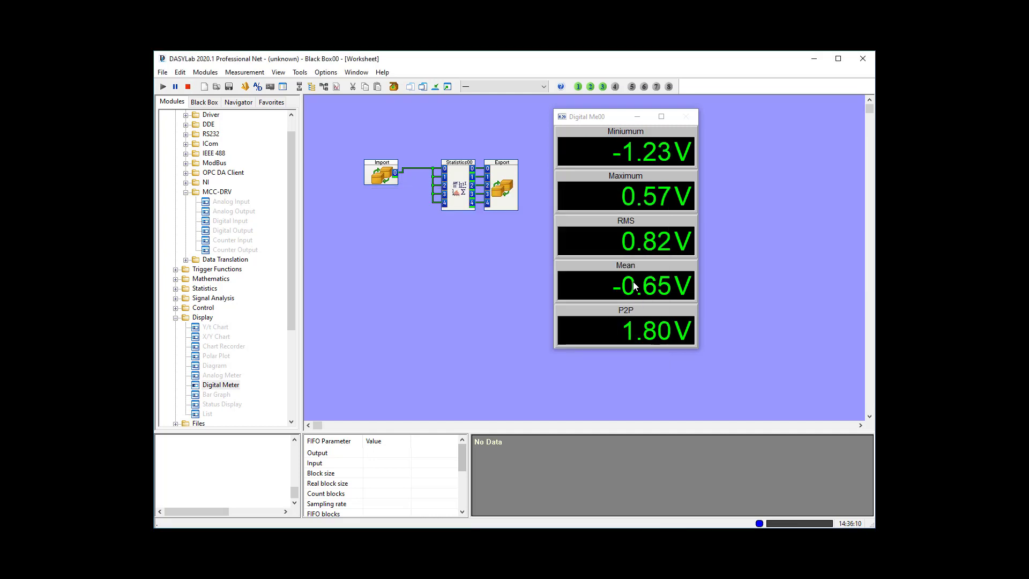
Stop the measurement and open the Statistics module's number of blocks for editing on channel 0
left_click(187, 86)
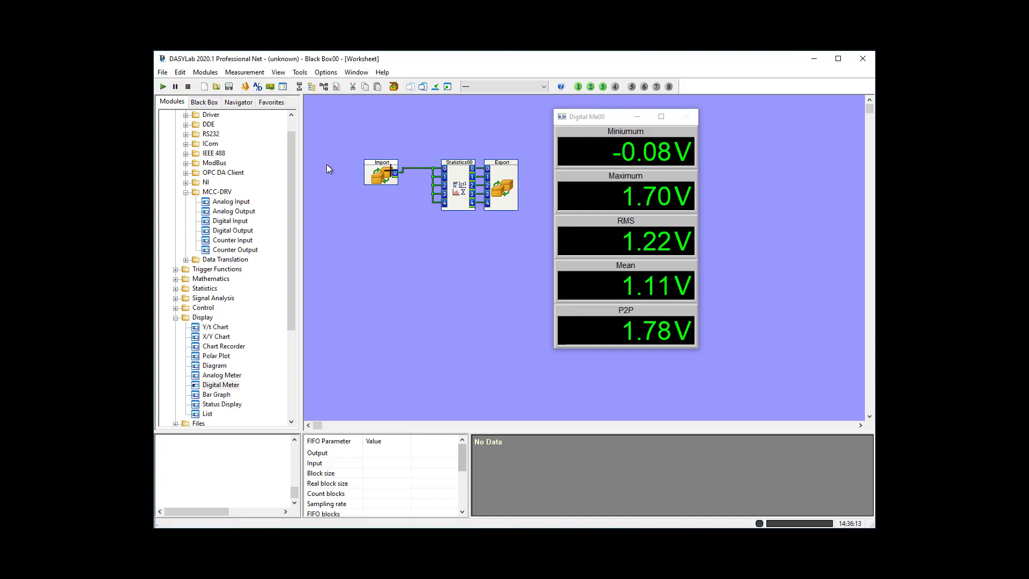
double_click(458, 171)
left_click(573, 343)
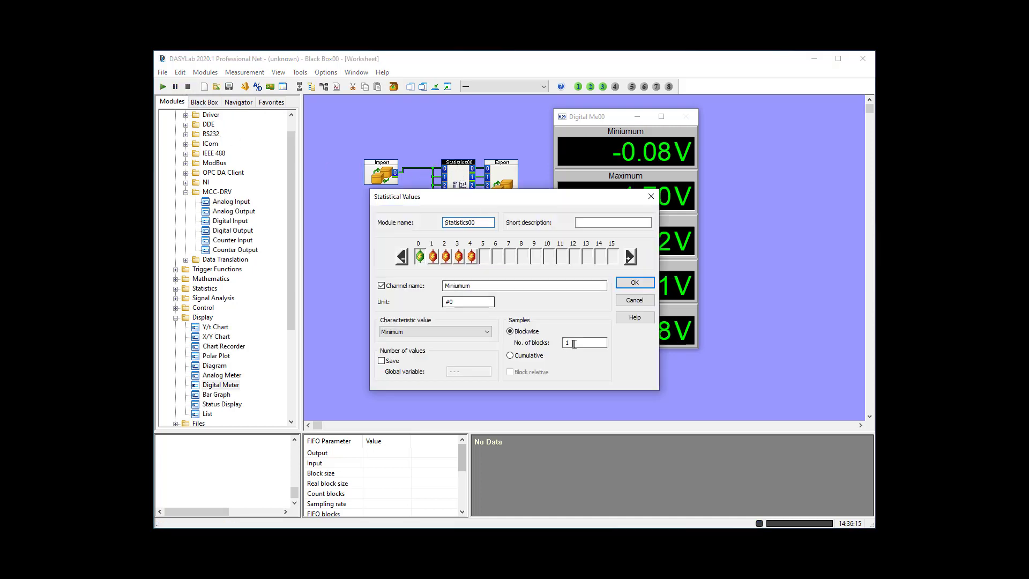
Set the Statistics00 module's blockwise number of blocks to 20, check its other channels, and run and stop a test measurement
left_click(574, 344)
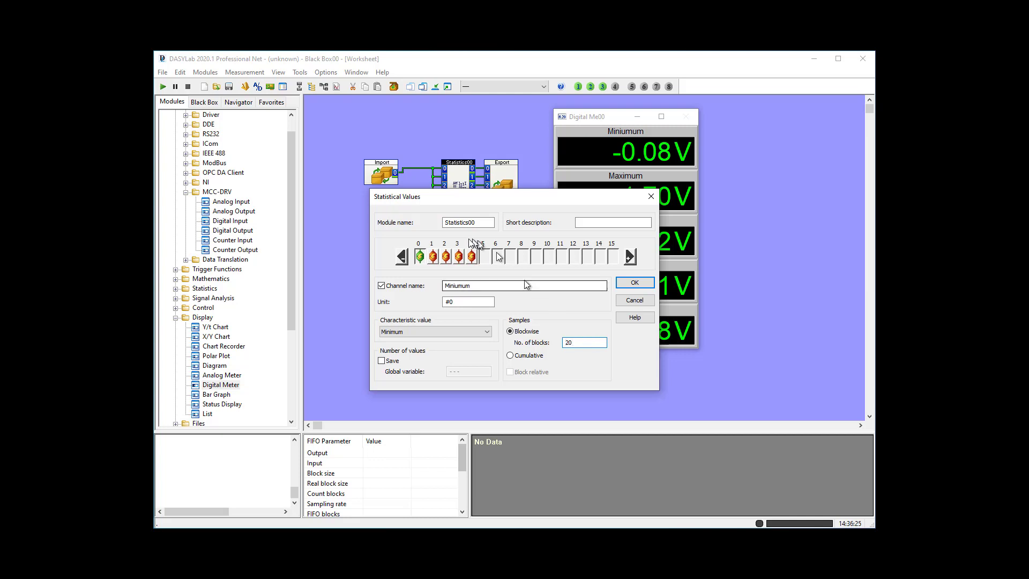
left_click(433, 256)
left_click(446, 256)
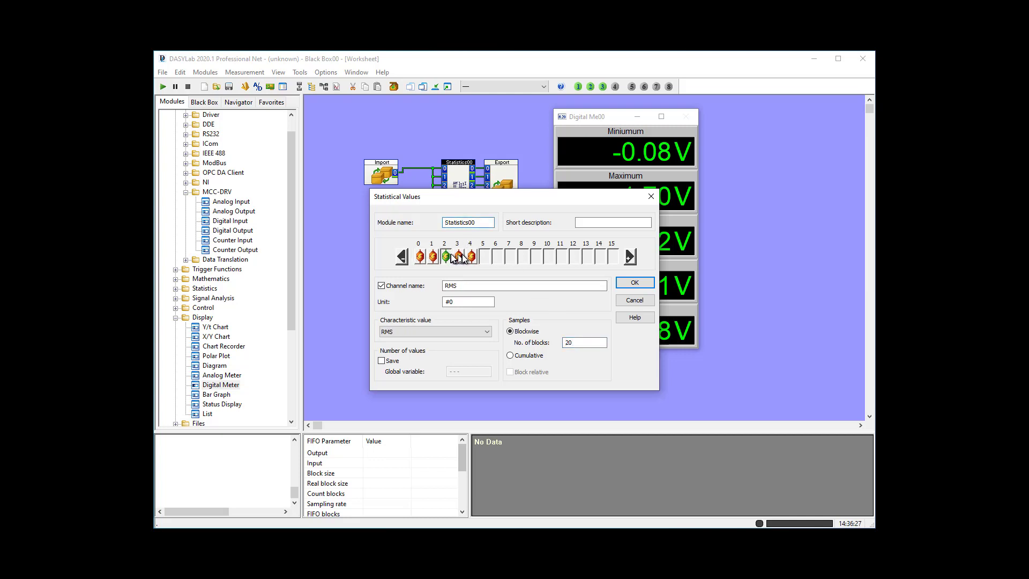
left_click(458, 257)
left_click(471, 256)
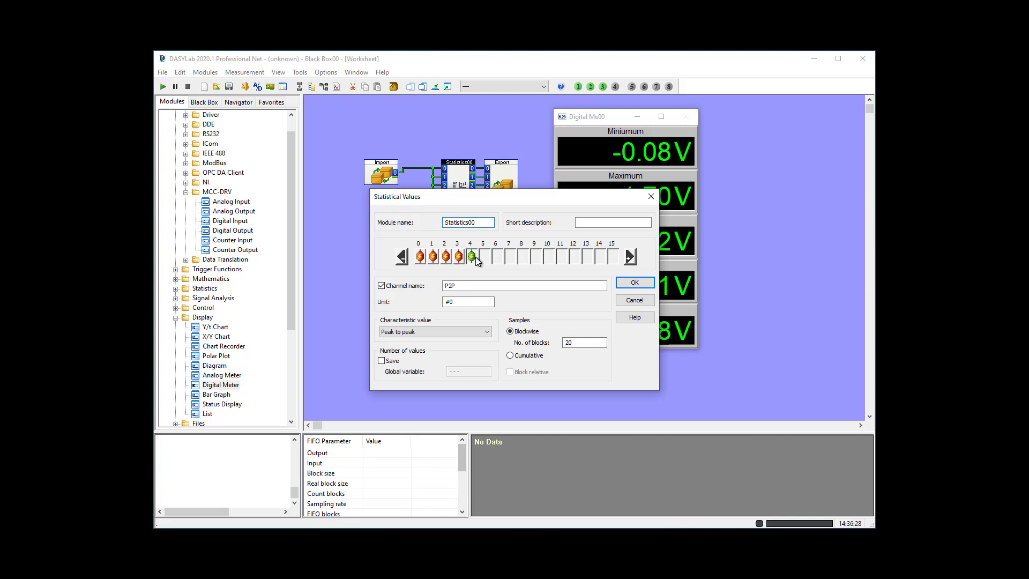
left_click(637, 285)
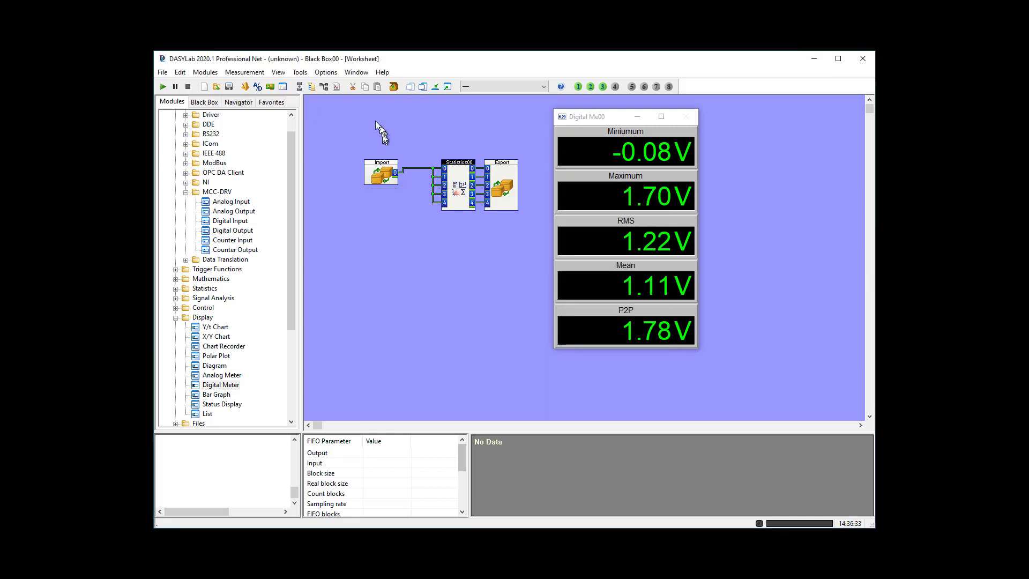
left_click(163, 87)
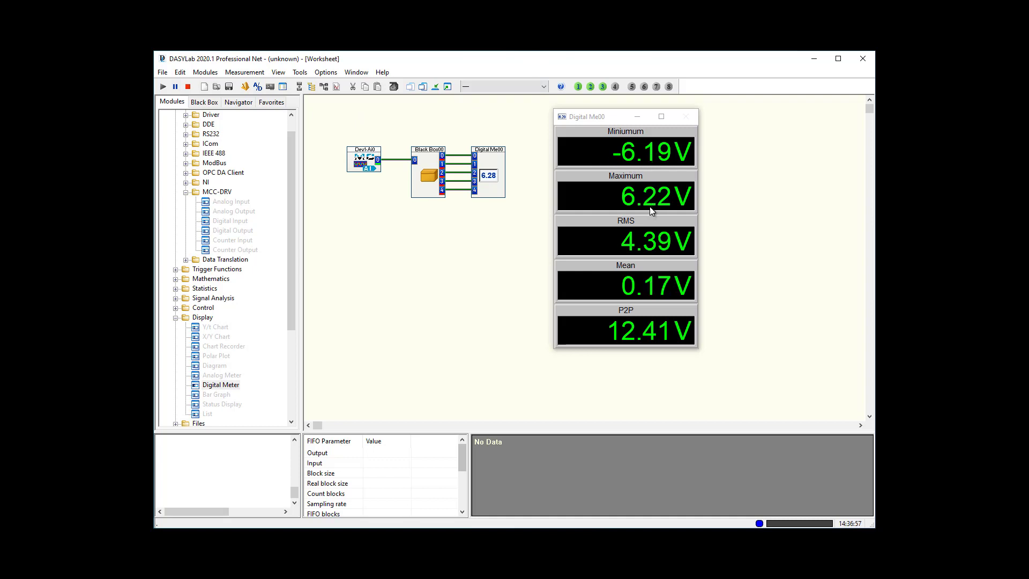
left_click(188, 87)
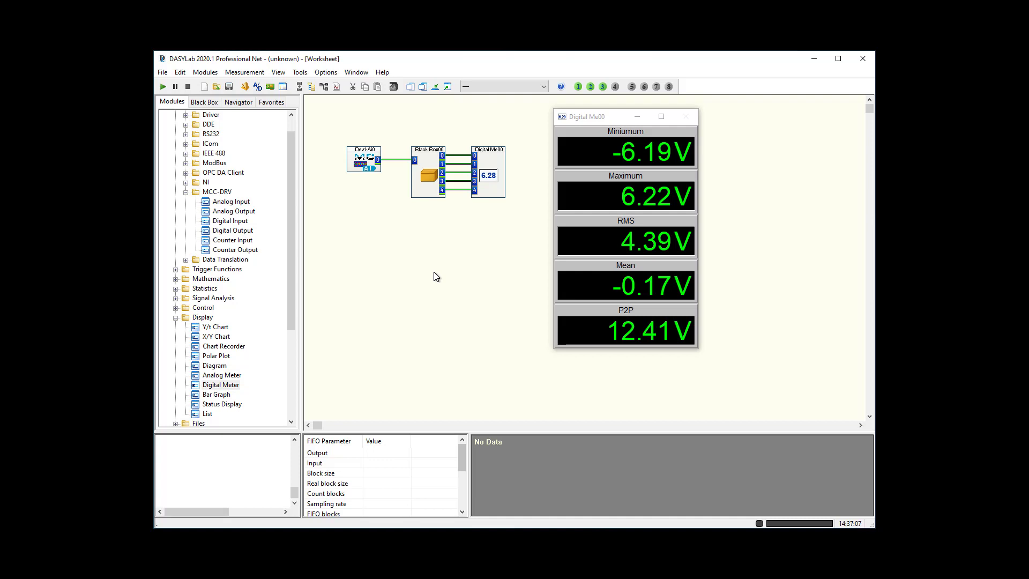
Set the black box's module name to bbStatistics, its short description to "Various stats" and its ID tag to bbb, and return to the main worksheet
left_click(429, 163)
double_click(429, 164)
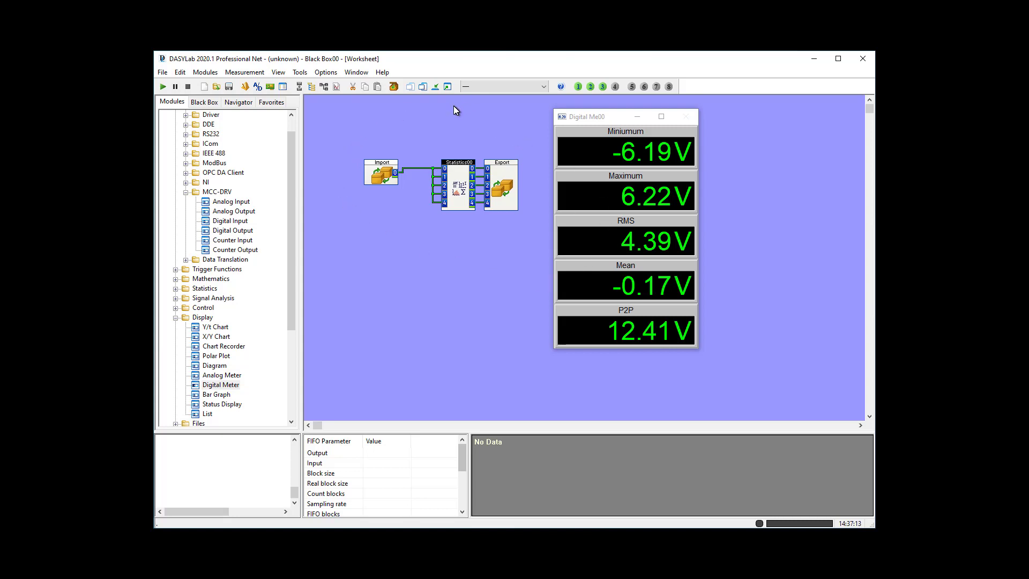
left_click(180, 72)
mouse_move(199, 103)
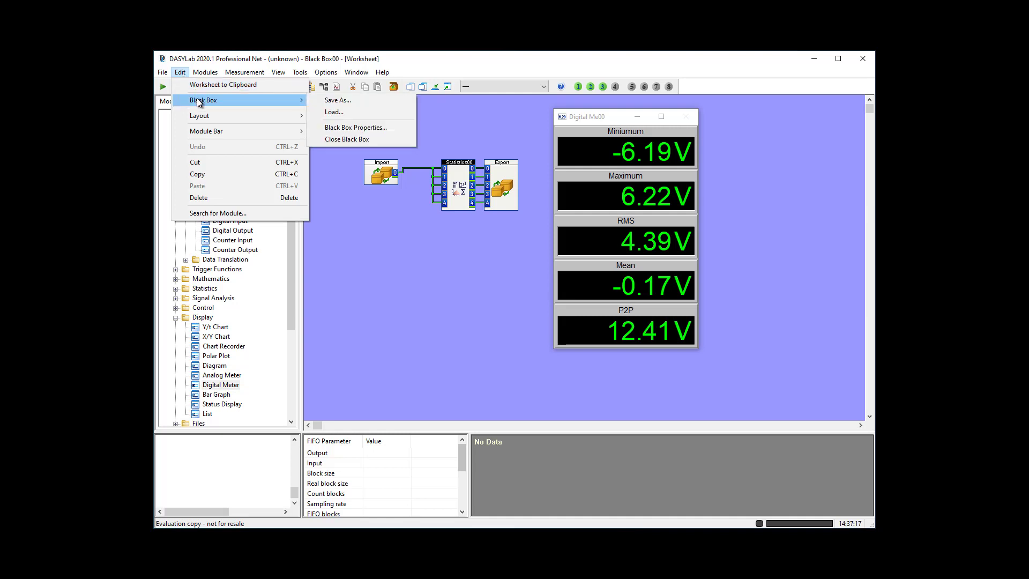
left_click(388, 127)
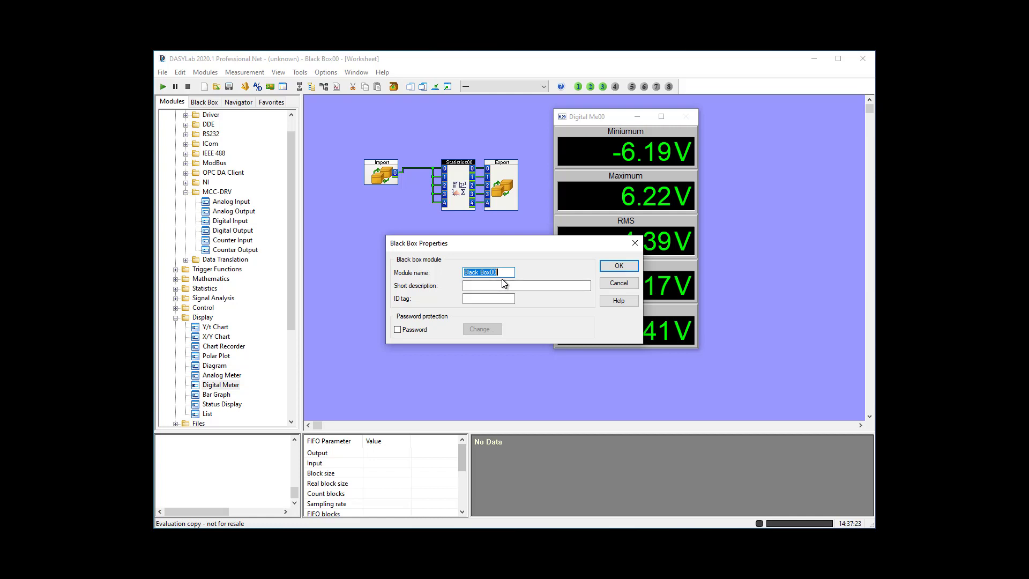
type("bbb")
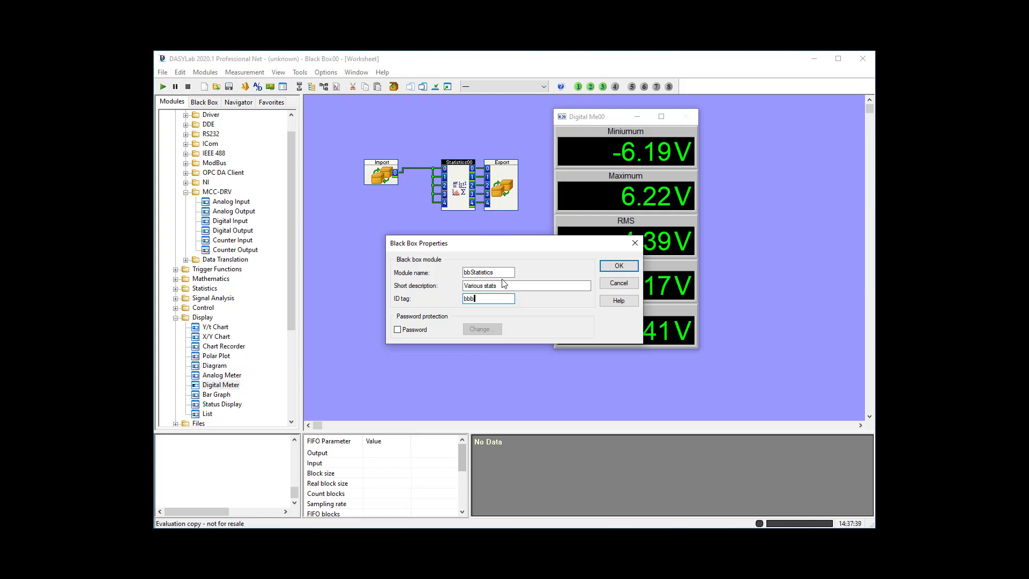
left_click(620, 267)
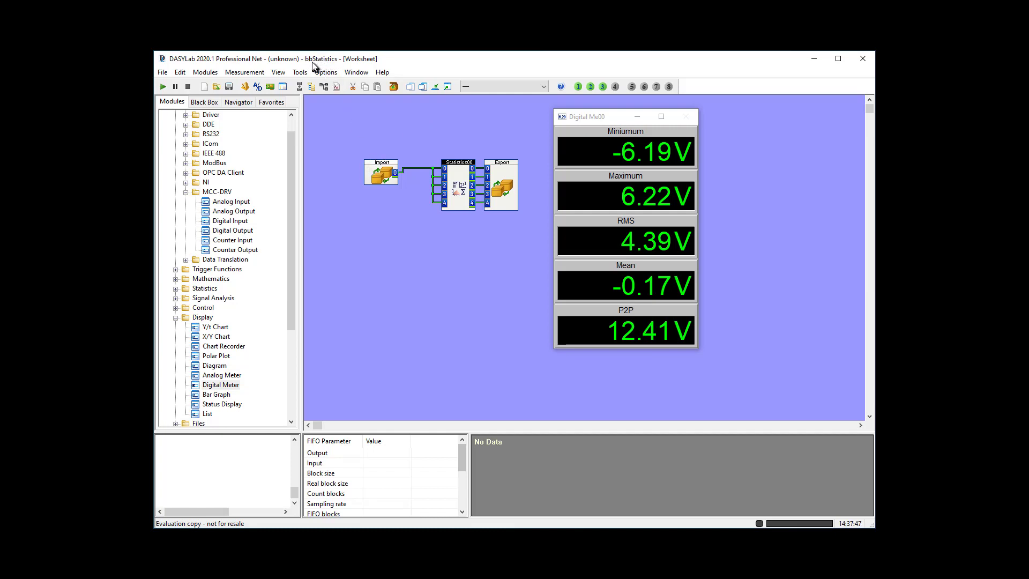
left_click(394, 87)
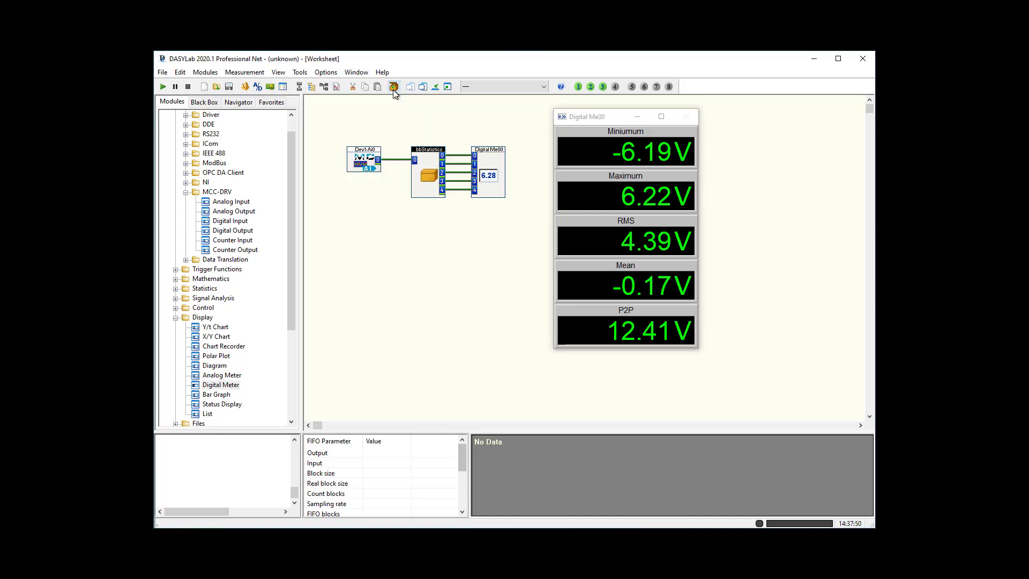
Save the bbStatistics black box as Statistices.DBB in the blackbox folder
double_click(426, 169)
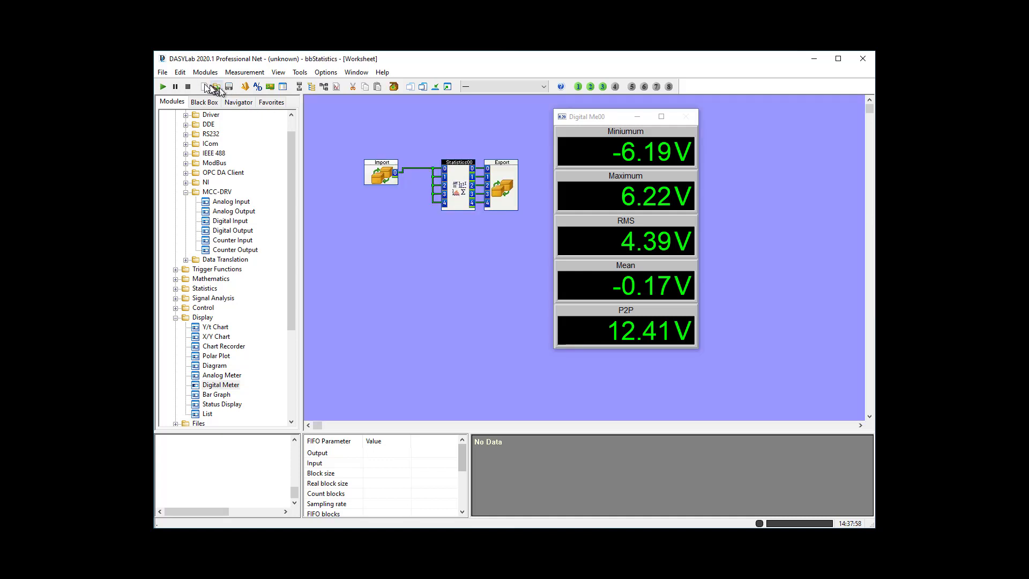
left_click(180, 73)
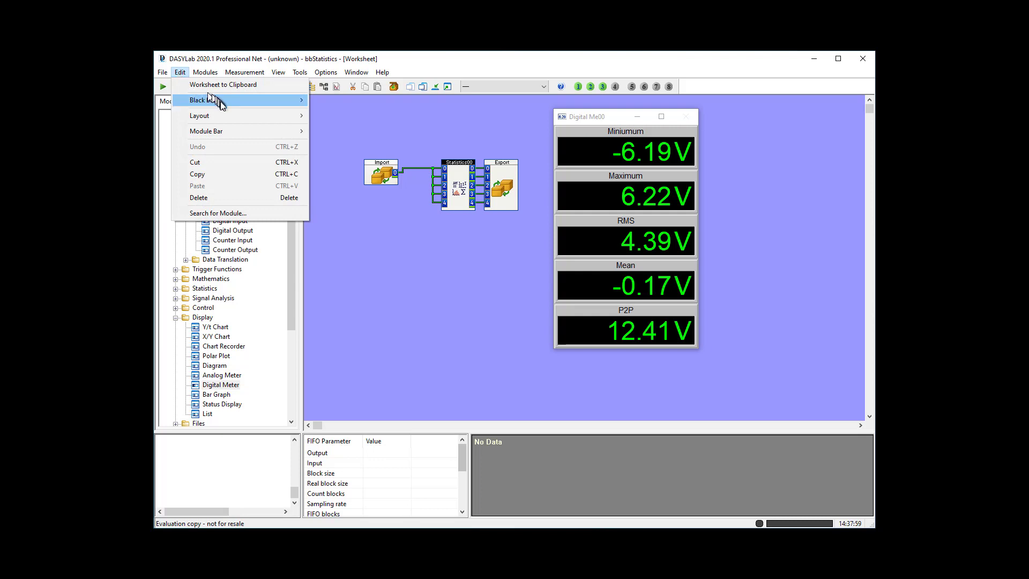
mouse_move(222, 100)
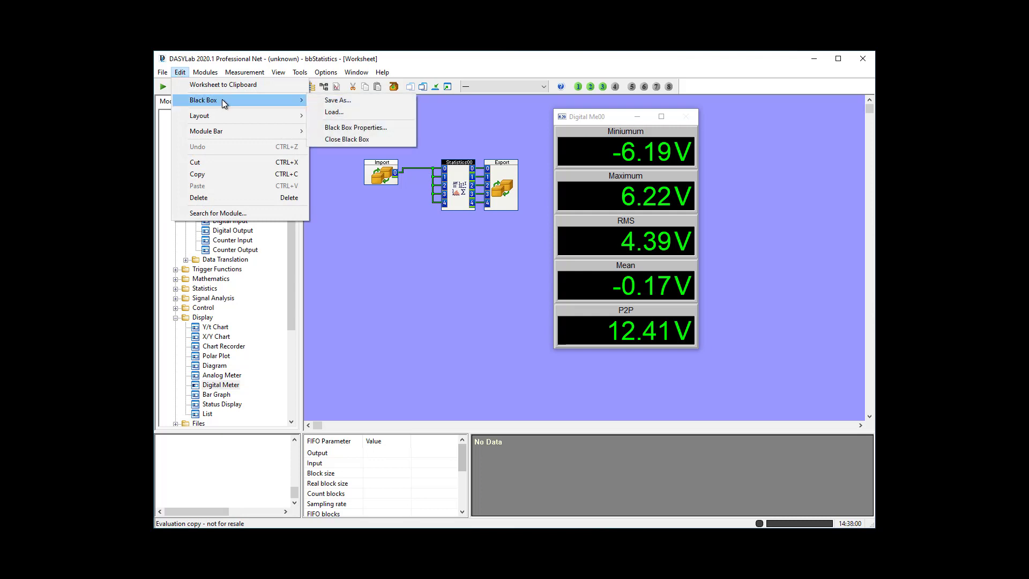
left_click(339, 101)
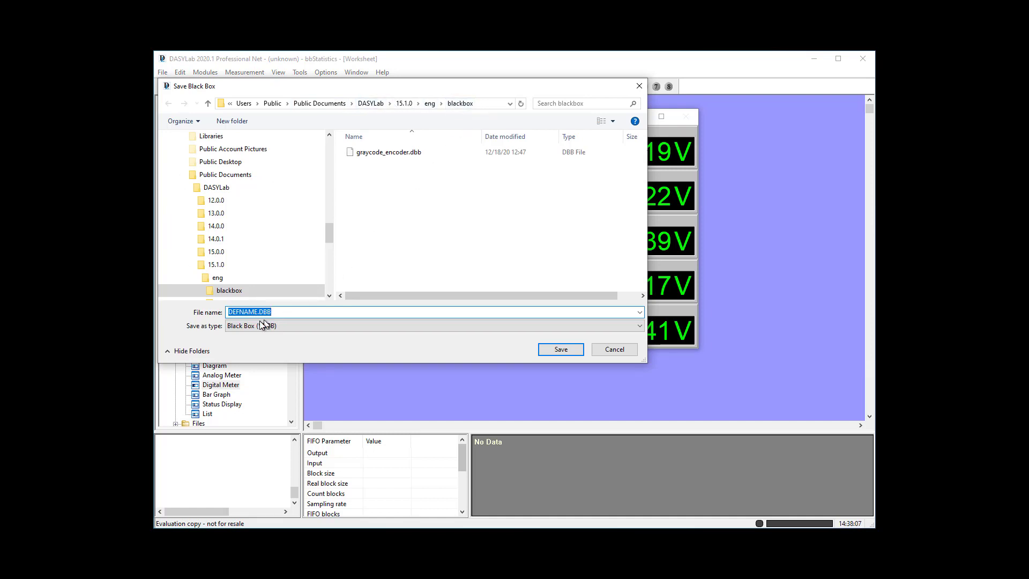
type("Statist")
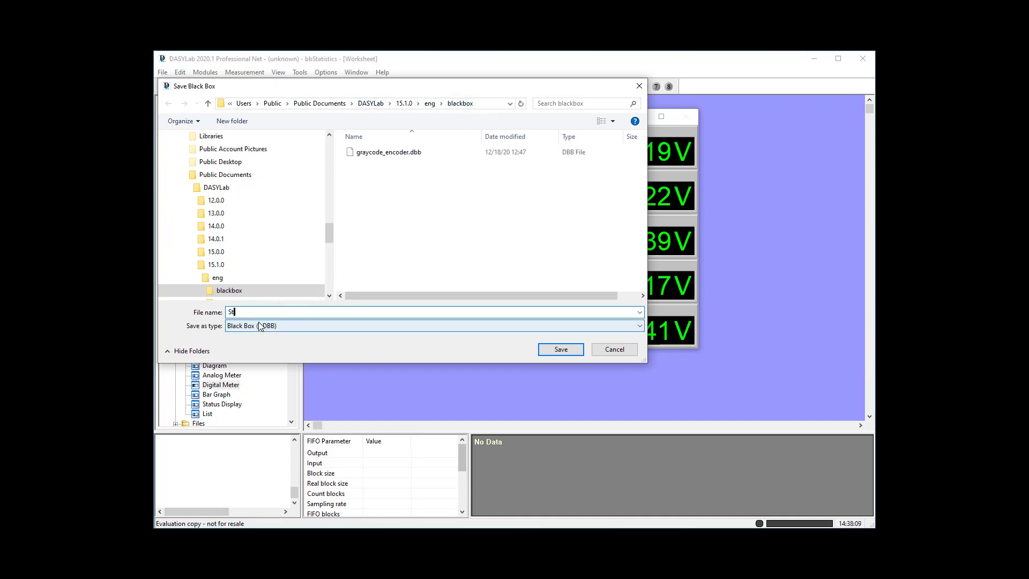
type("ics")
key("Return")
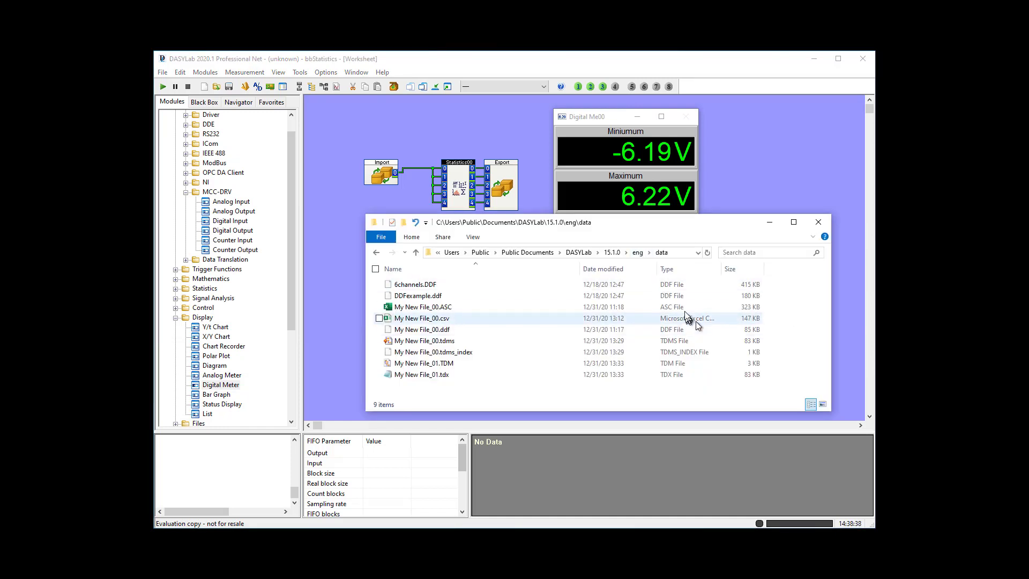
Look for the saved black box file in the blackbox folder in File Explorer, and return to DASYLab
left_click(639, 253)
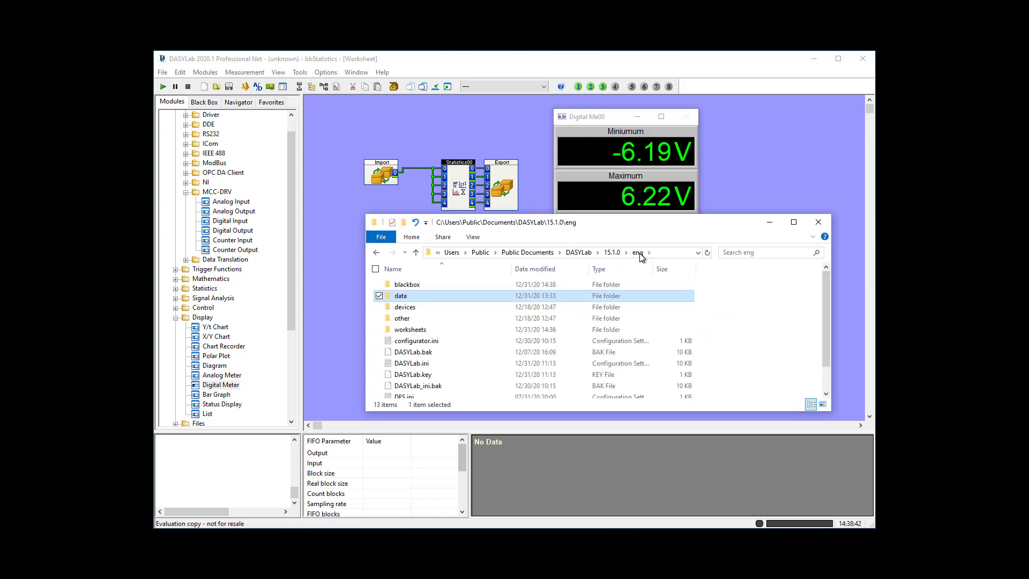
left_click(409, 286)
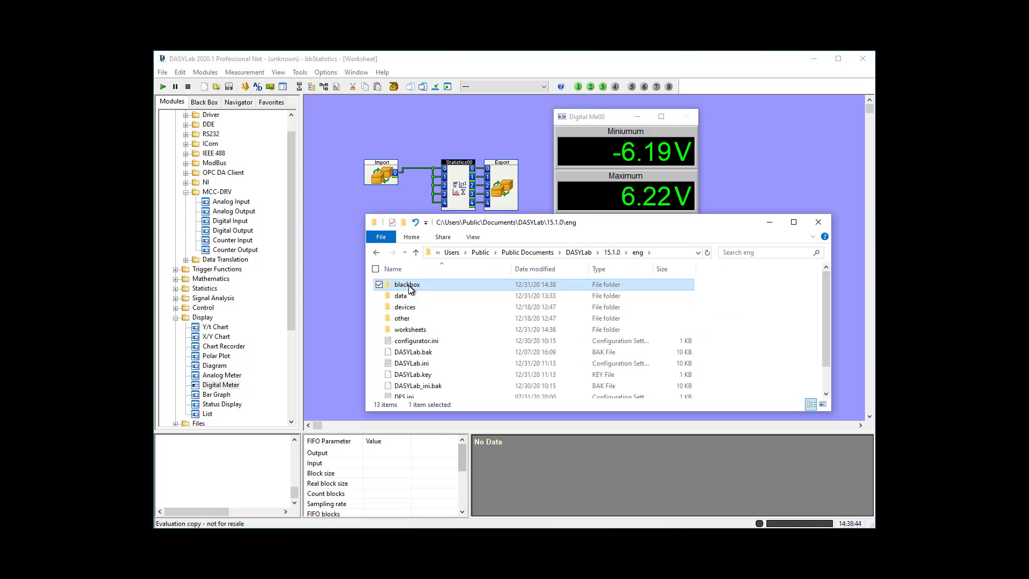
double_click(410, 288)
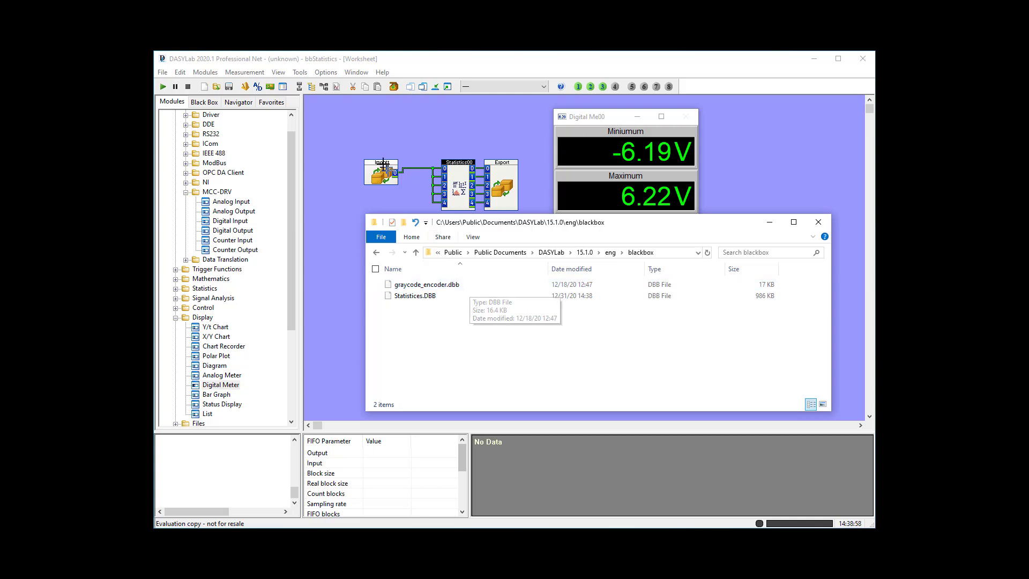
left_click(325, 118)
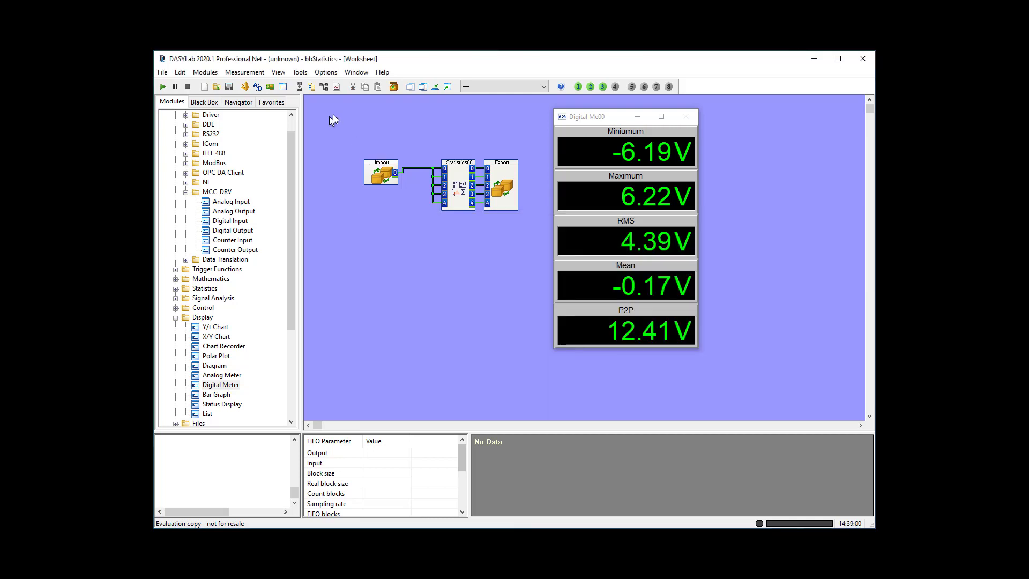
Place a copy of the saved Statistices black box on the main worksheet below the bbStatistics module
left_click(394, 88)
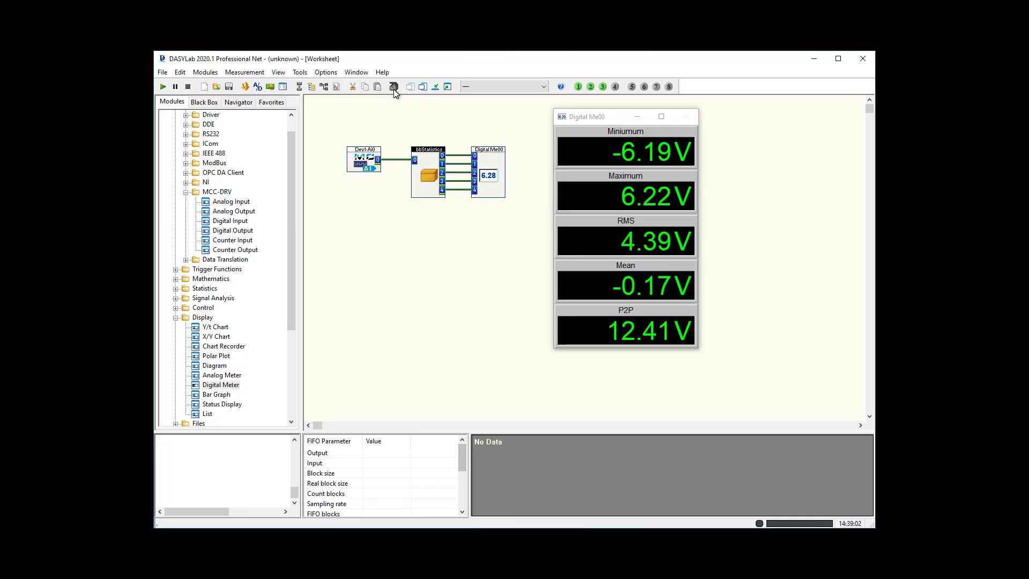
left_click(185, 192)
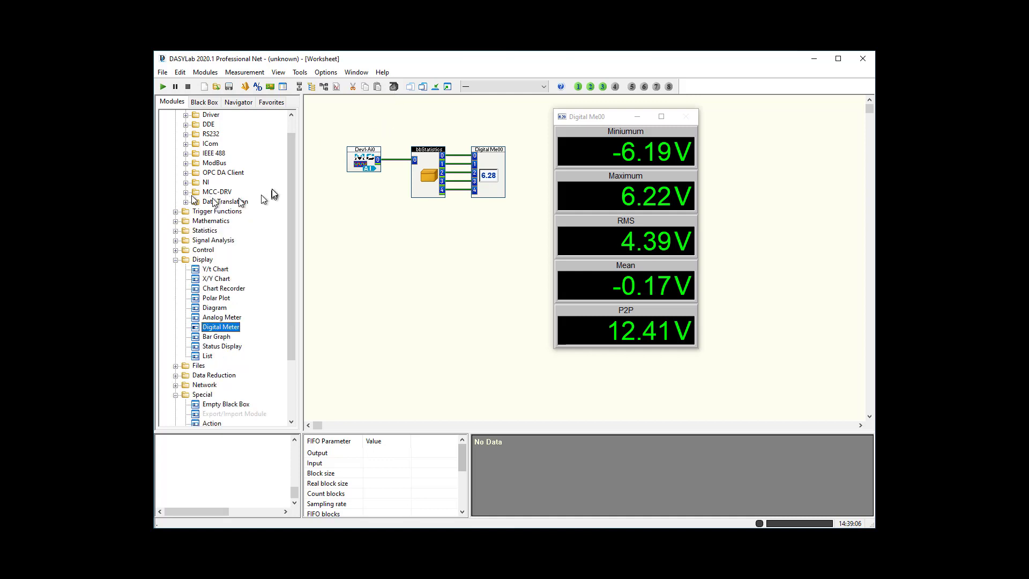
scroll(288, 183, "up", 1)
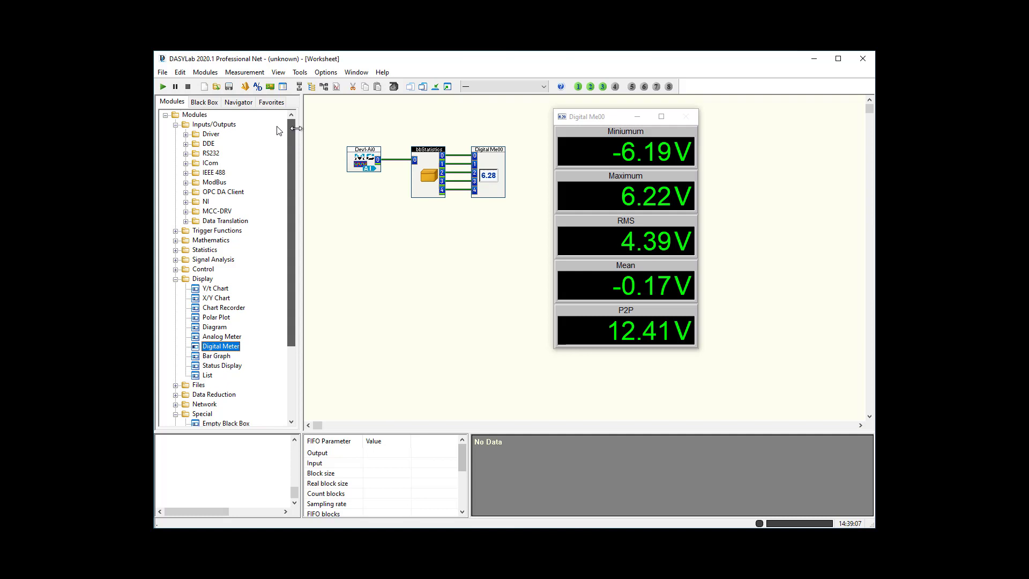
left_click(206, 103)
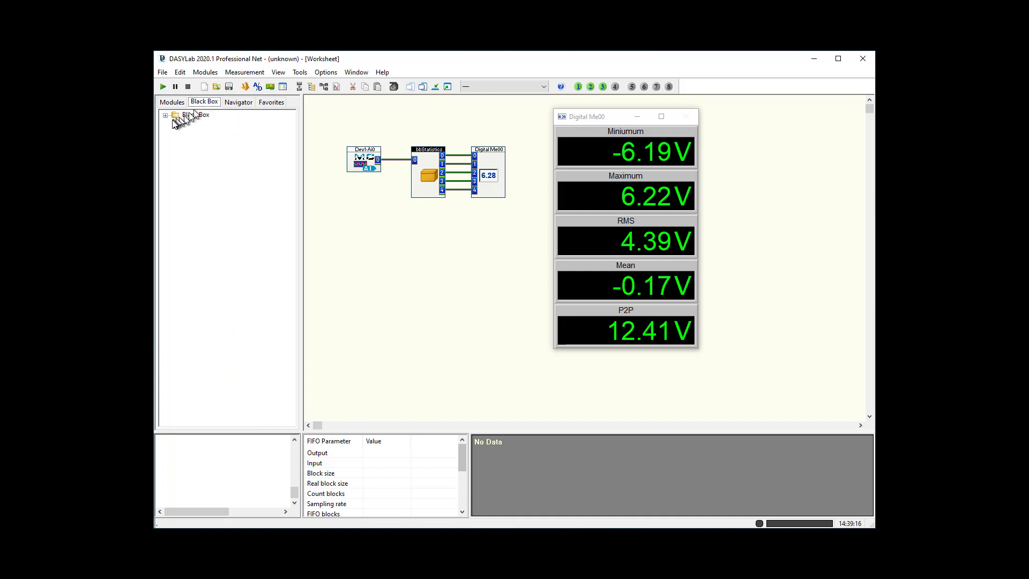
double_click(196, 115)
left_click(205, 124)
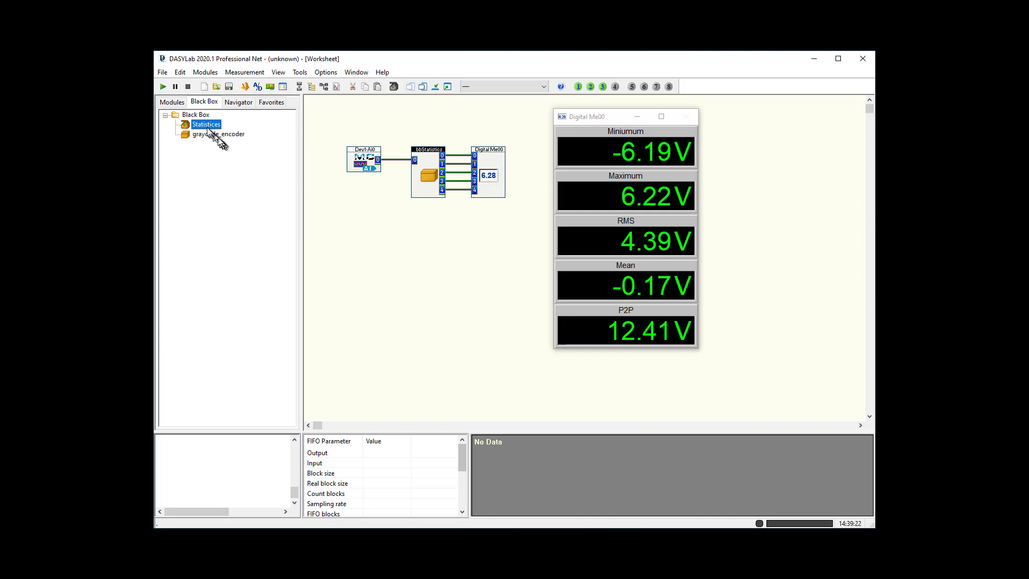
left_click_drag(201, 128, 420, 245)
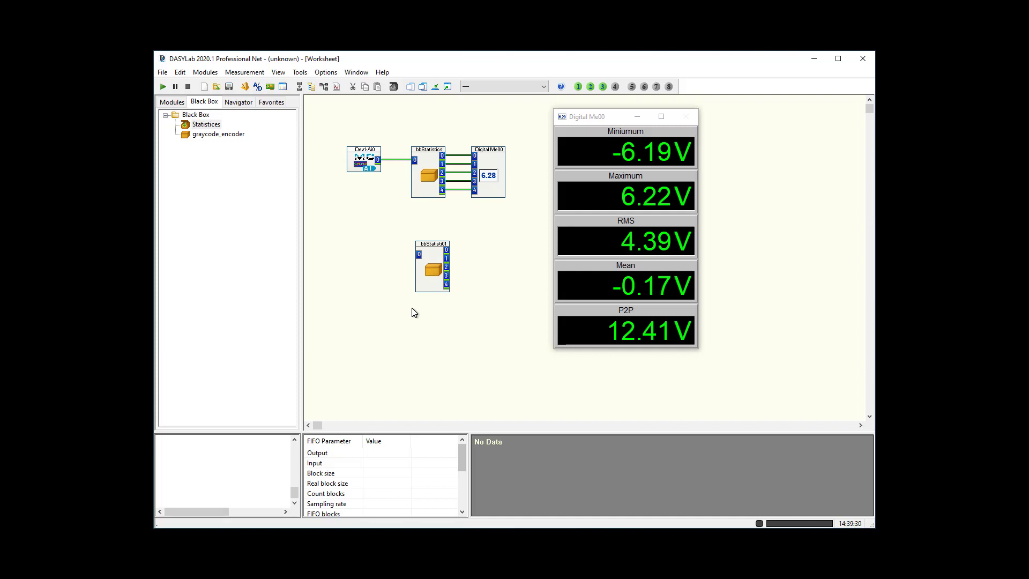
Rename the statistics module inside the new black box copy to Statistics01, and return to the main worksheet
double_click(432, 278)
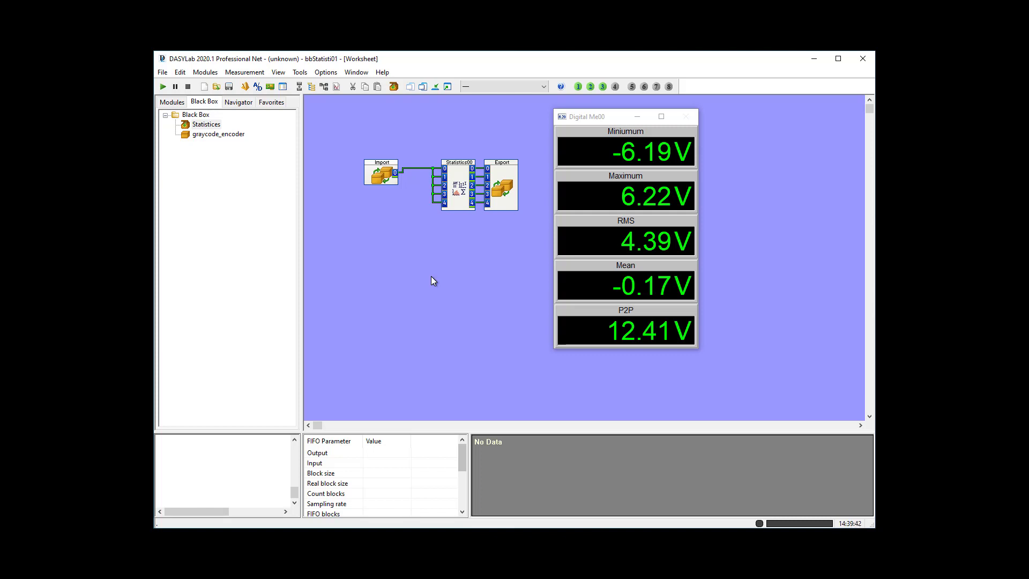
double_click(452, 205)
left_click(638, 283)
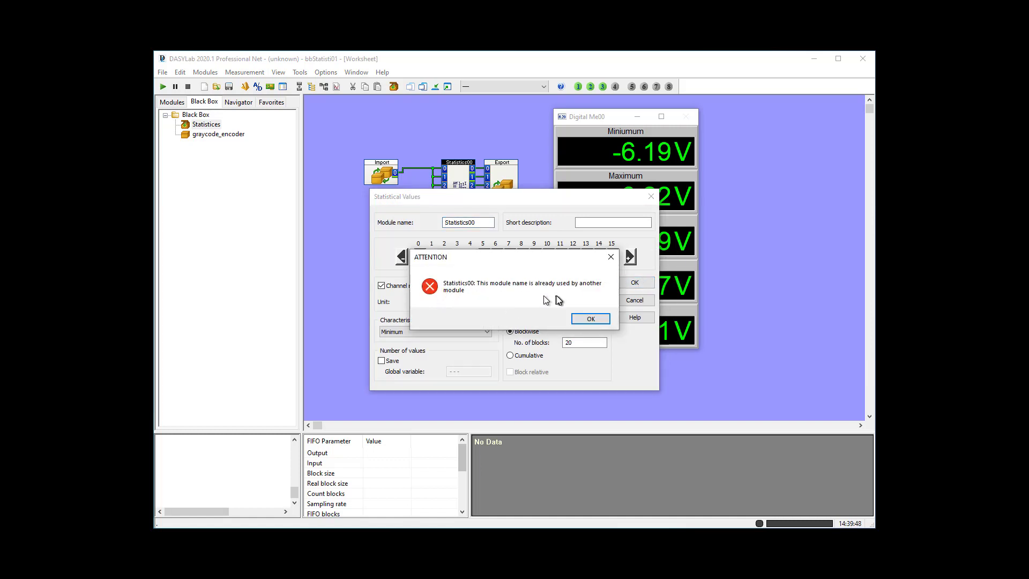
left_click(588, 318)
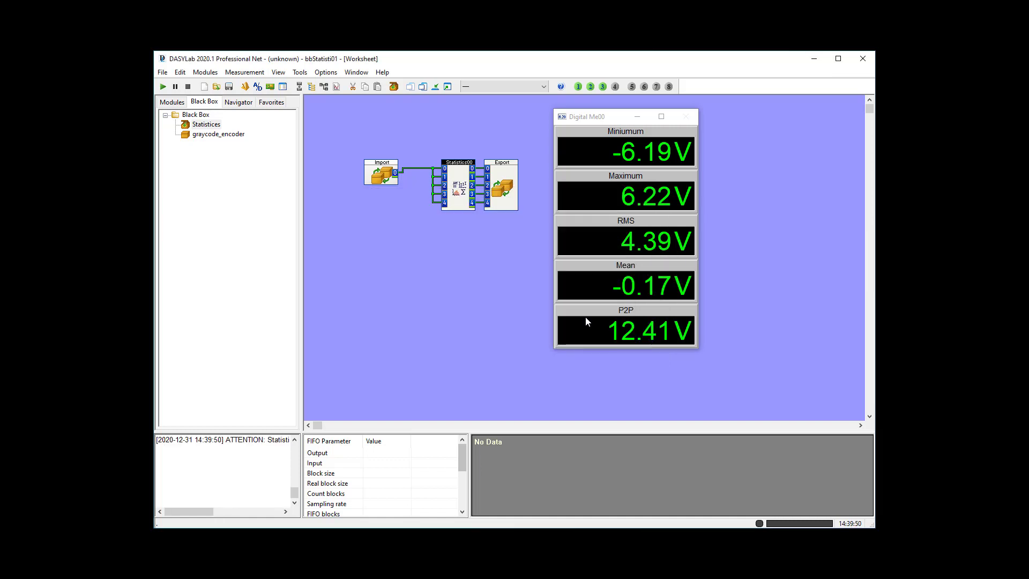
double_click(453, 169)
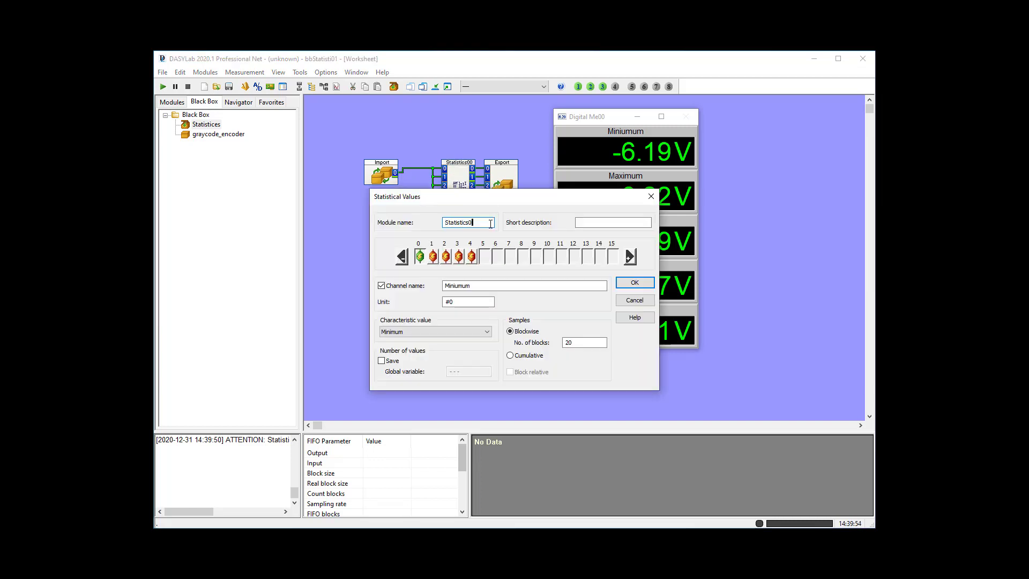
type("1")
key("Return")
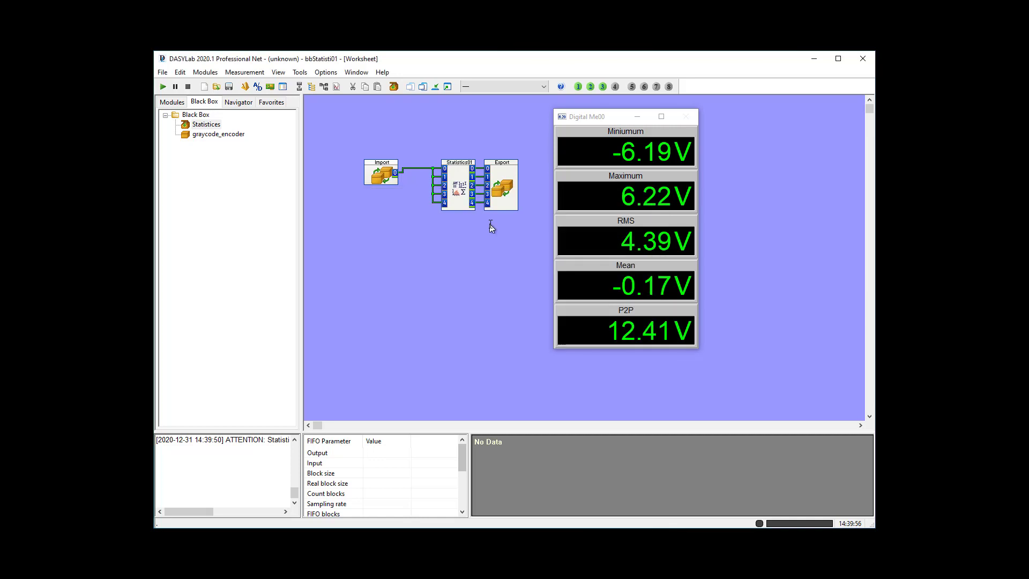
left_click(393, 87)
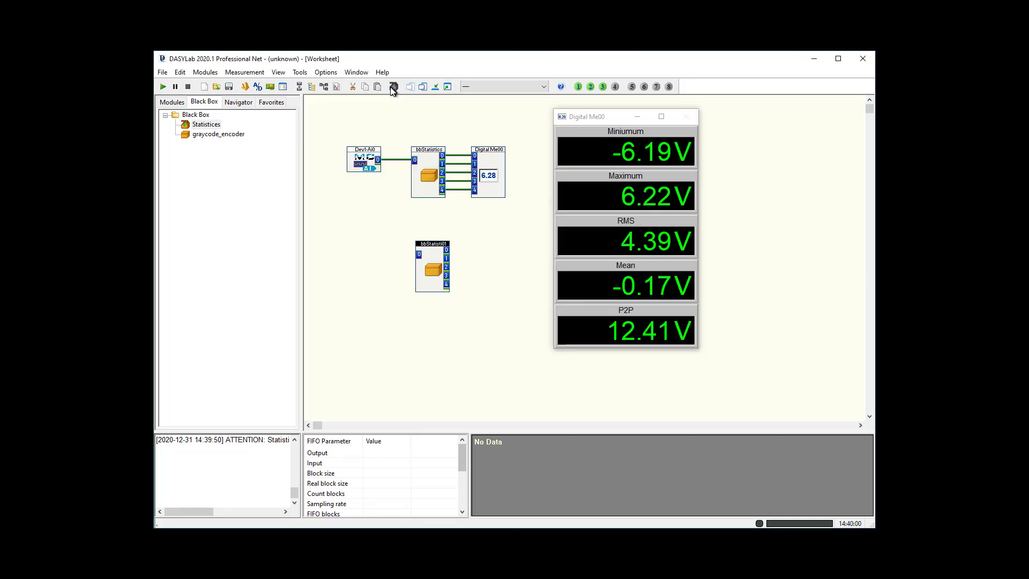
Connect the analog input module's output to the input of the new black box copy
left_click(381, 159)
left_click(418, 255)
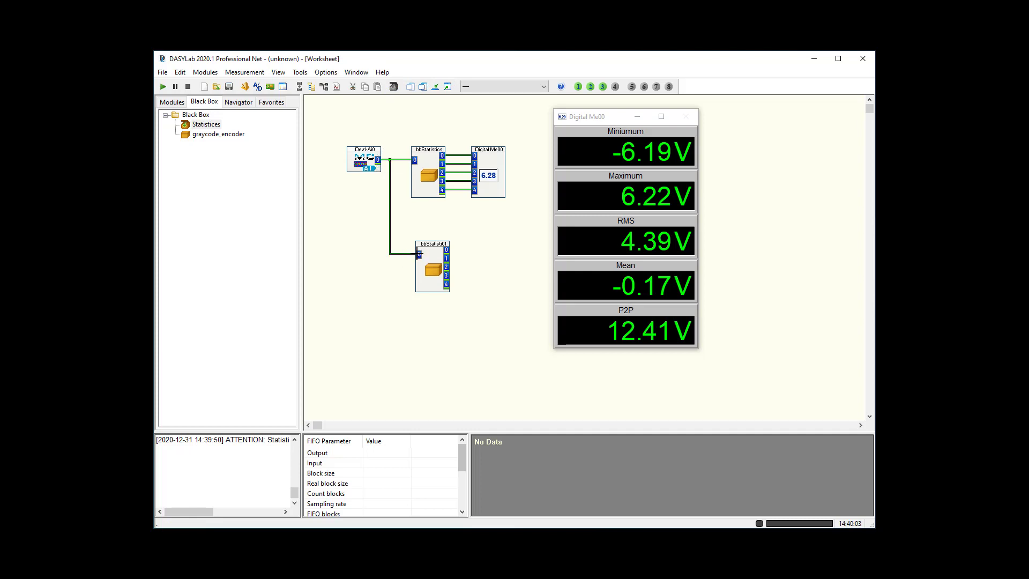
Duplicate the Digital Me00 module and attach the copy to the five outputs of the bbStatisti01 black box
right_click(501, 164)
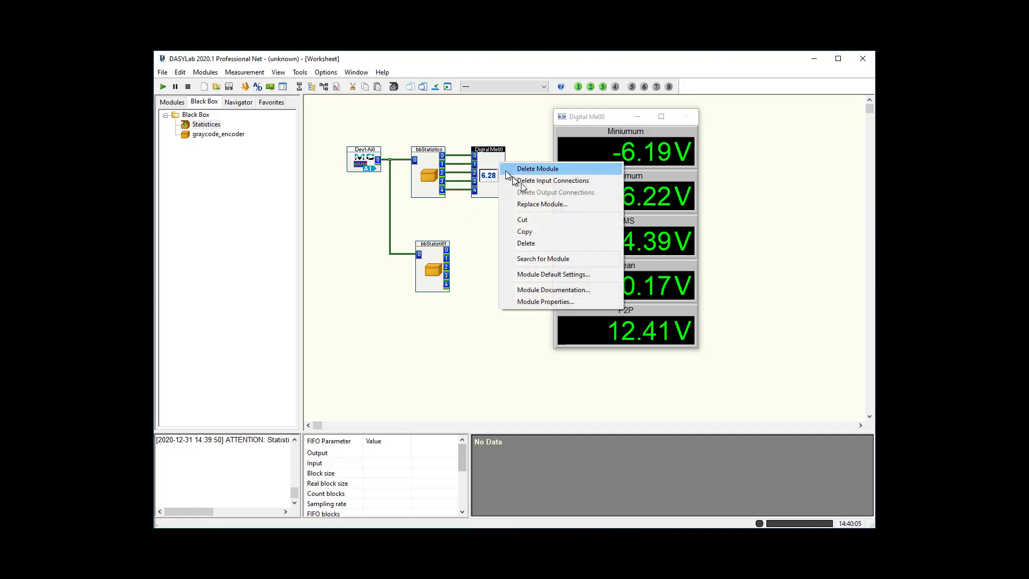
left_click(536, 232)
right_click(482, 244)
left_click(509, 275)
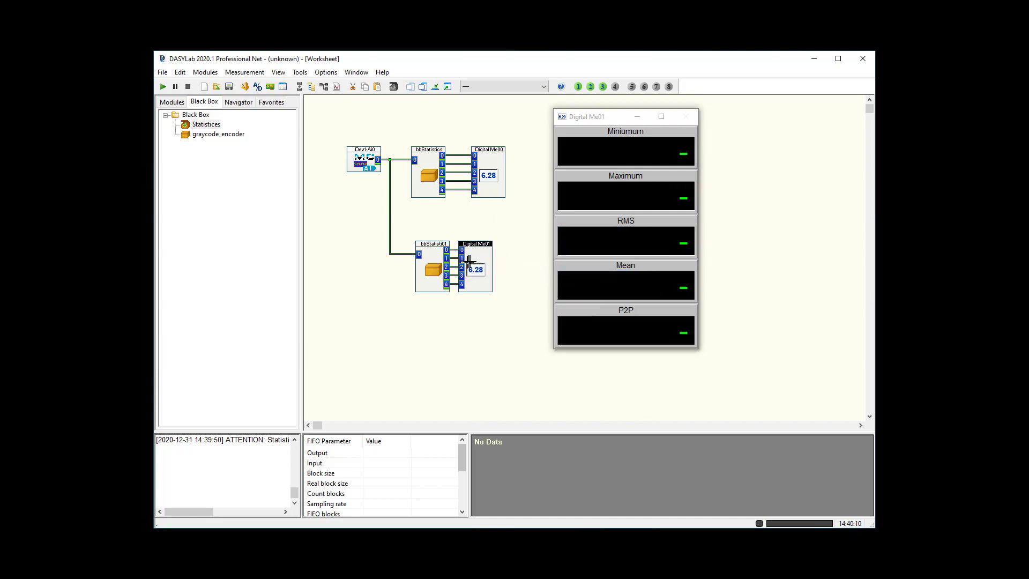
left_click(486, 263)
Place the Digital Me01 display window beside the Digital Me00 window, and run the measurement briefly before stopping it
left_click_drag(602, 118, 749, 115)
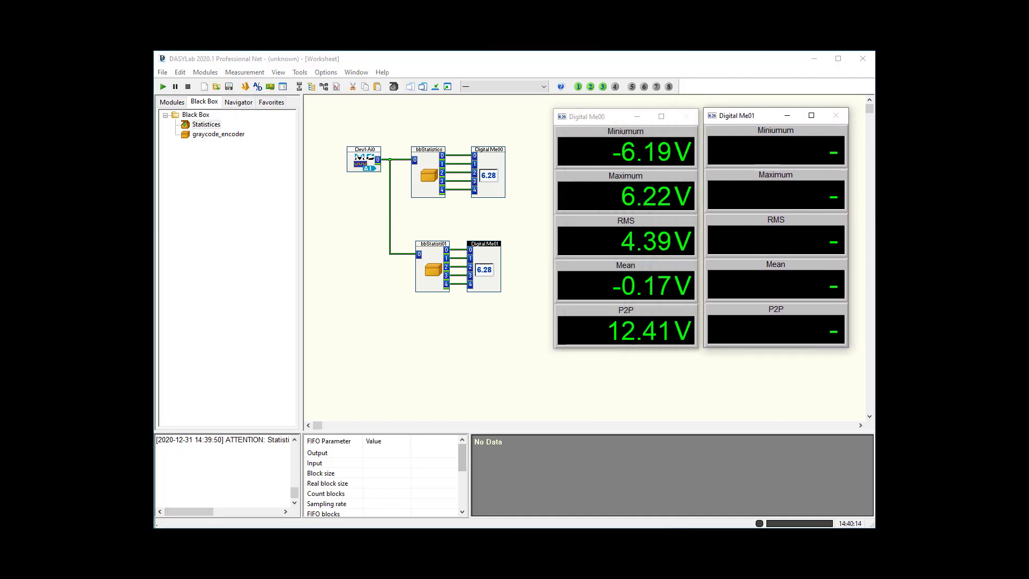
left_click(163, 87)
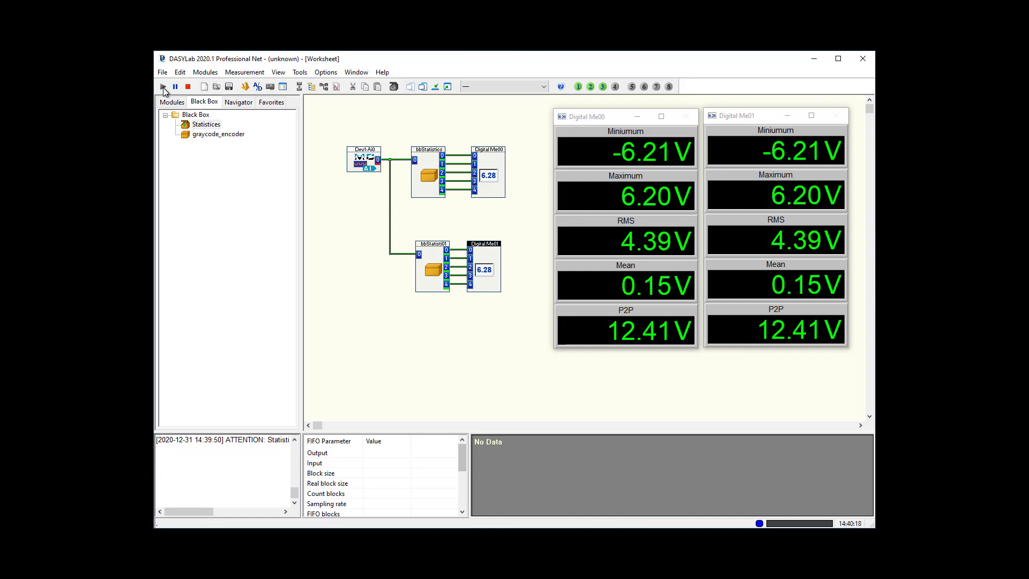
left_click(187, 86)
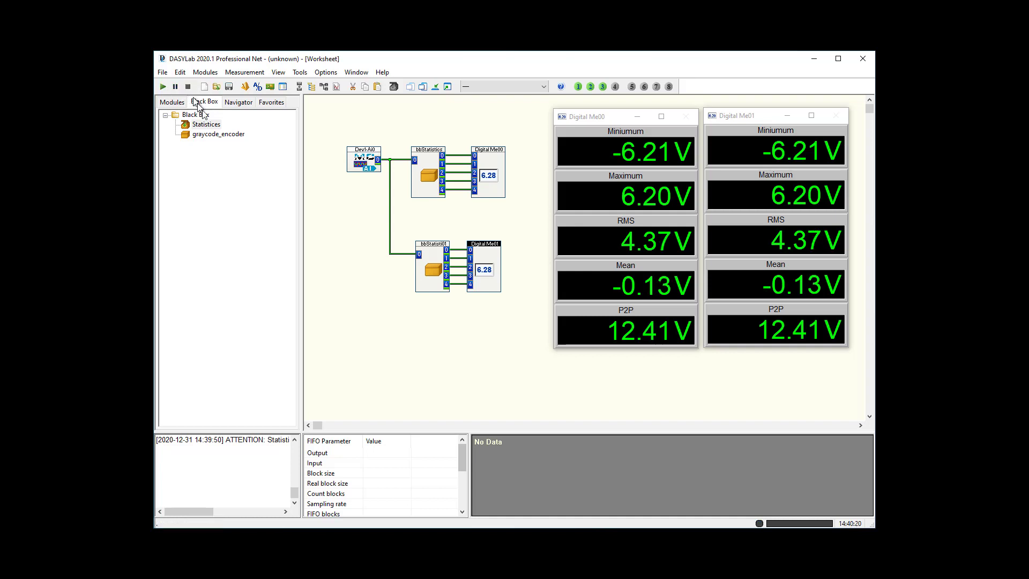
Set the channels of the Statistics01 module inside the bbStatisti01 black box to Cumulative sampling
double_click(423, 268)
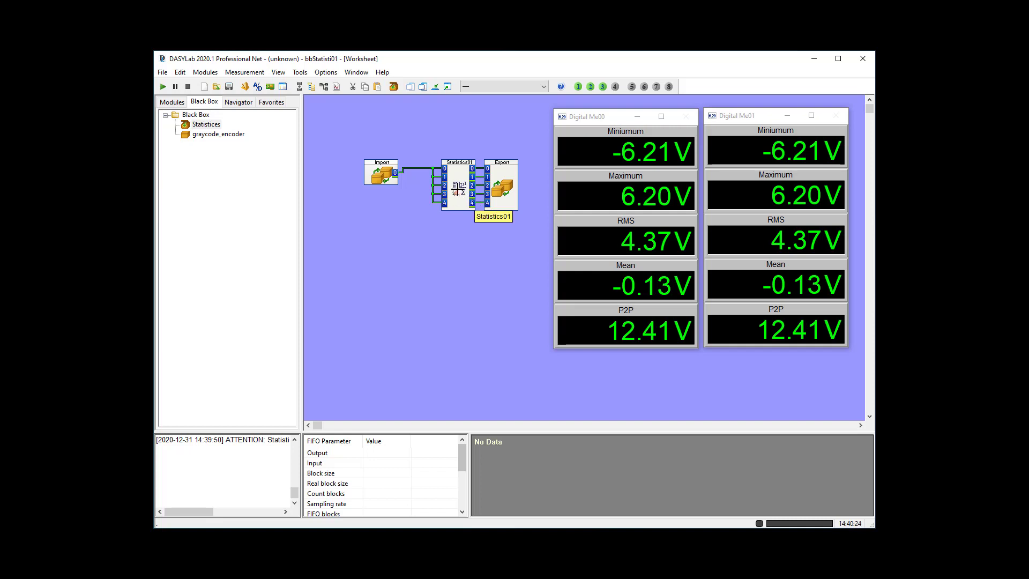
double_click(458, 189)
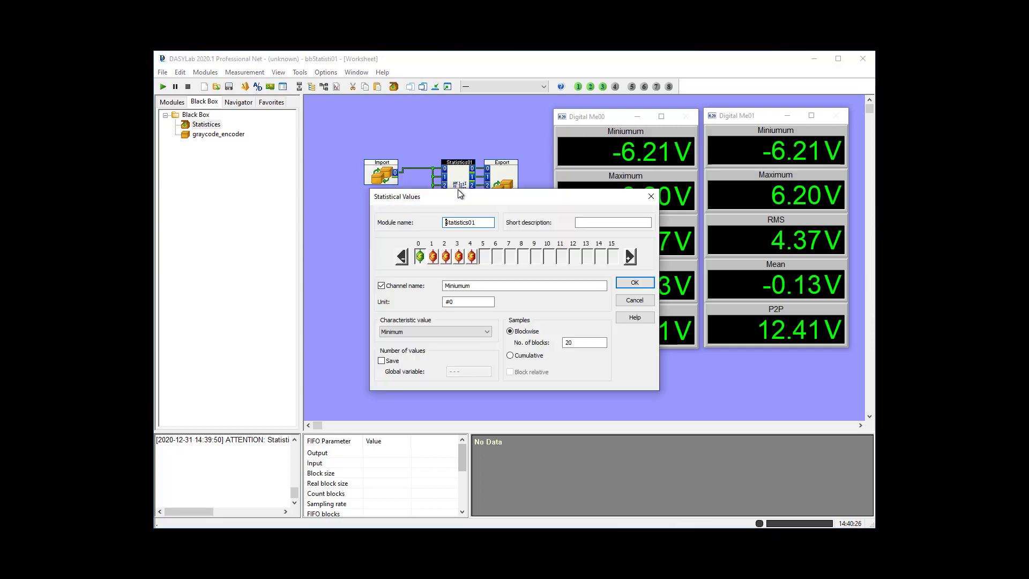
left_click(526, 354)
left_click(433, 257)
left_click(446, 256)
left_click(458, 257)
left_click(635, 283)
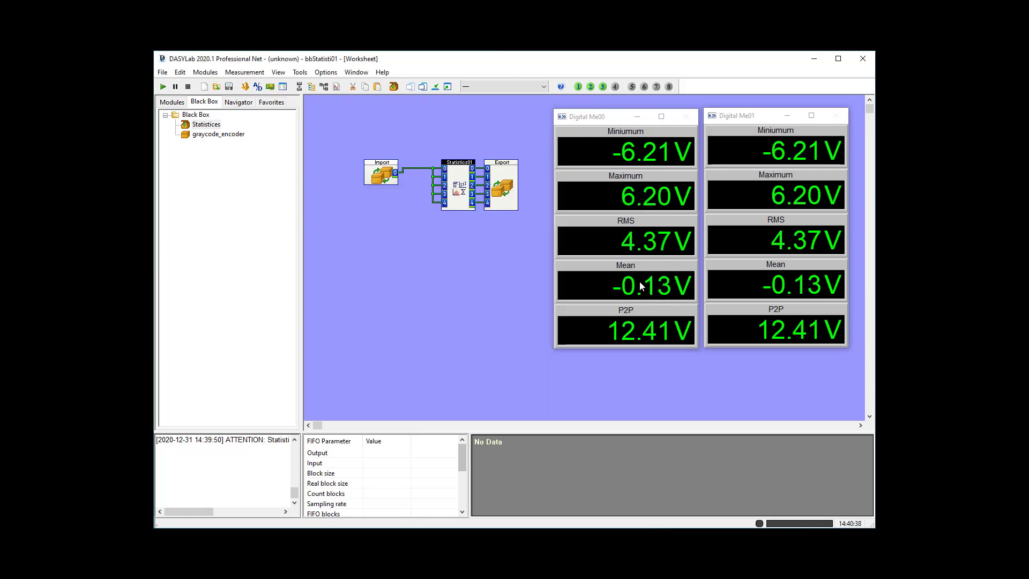
Run the measurement to compare the blockwise and cumulative statistics on both digital meters, and stop it
left_click(163, 87)
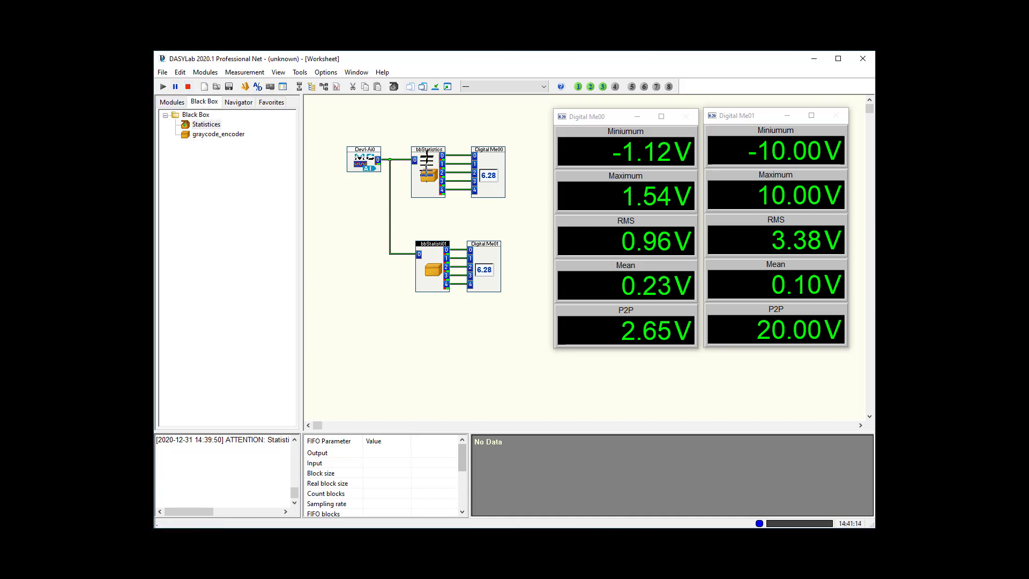
left_click(188, 87)
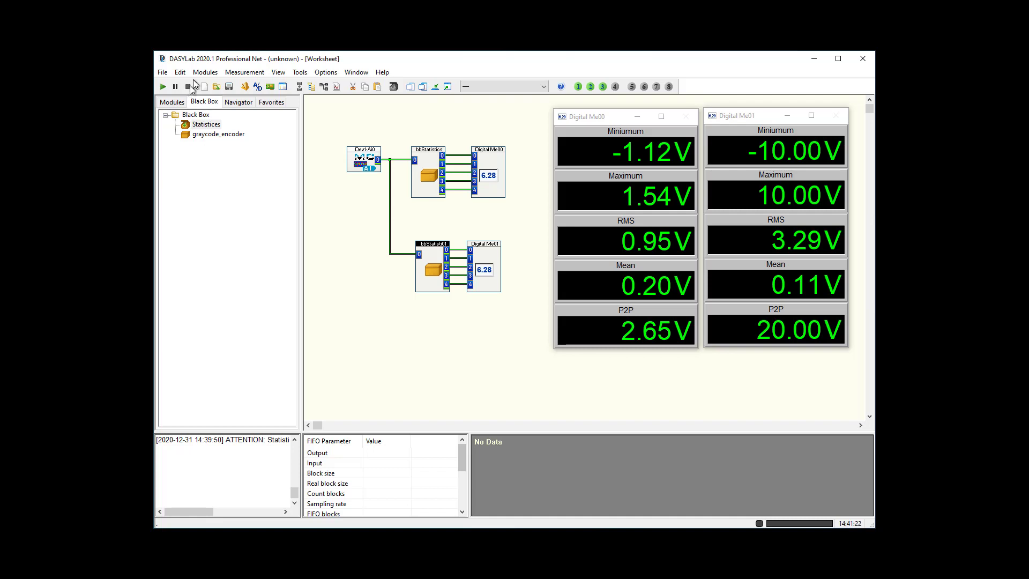
Save the worksheet in the worksheets folder under the name "statistics black box"
left_click(163, 74)
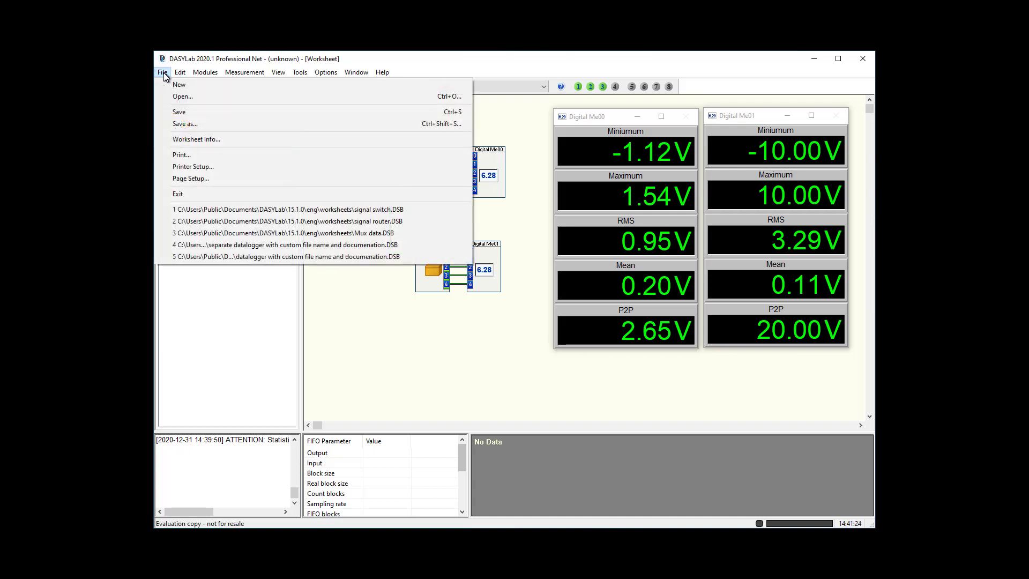
left_click(177, 113)
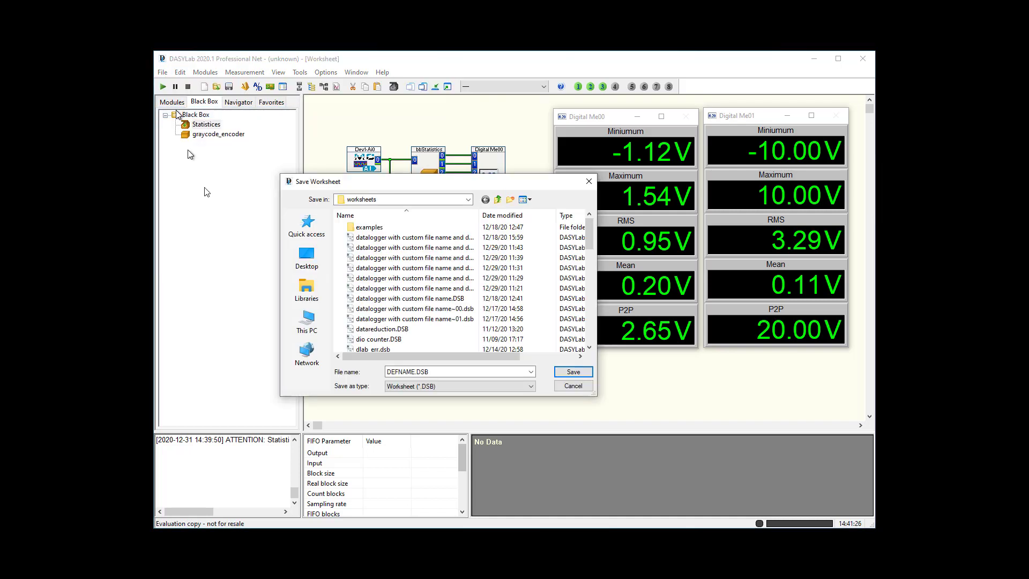
double_click(430, 371)
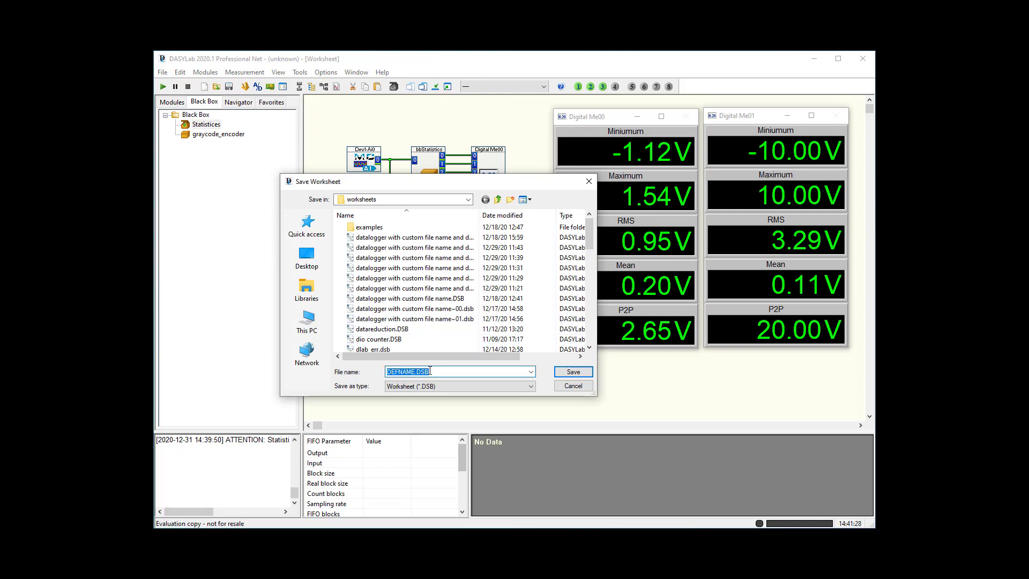
type("statist")
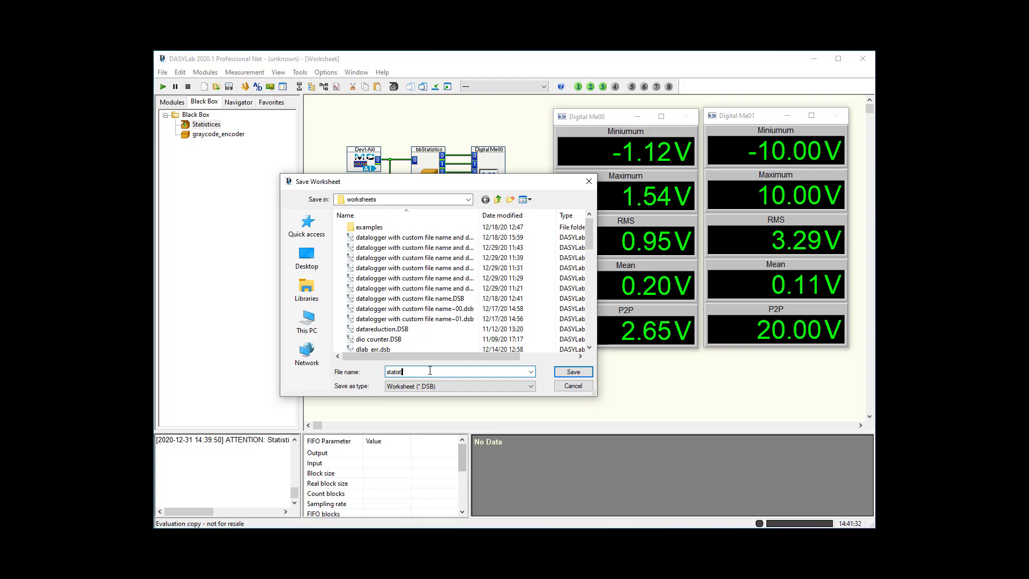
type("ics black box")
key("Return")
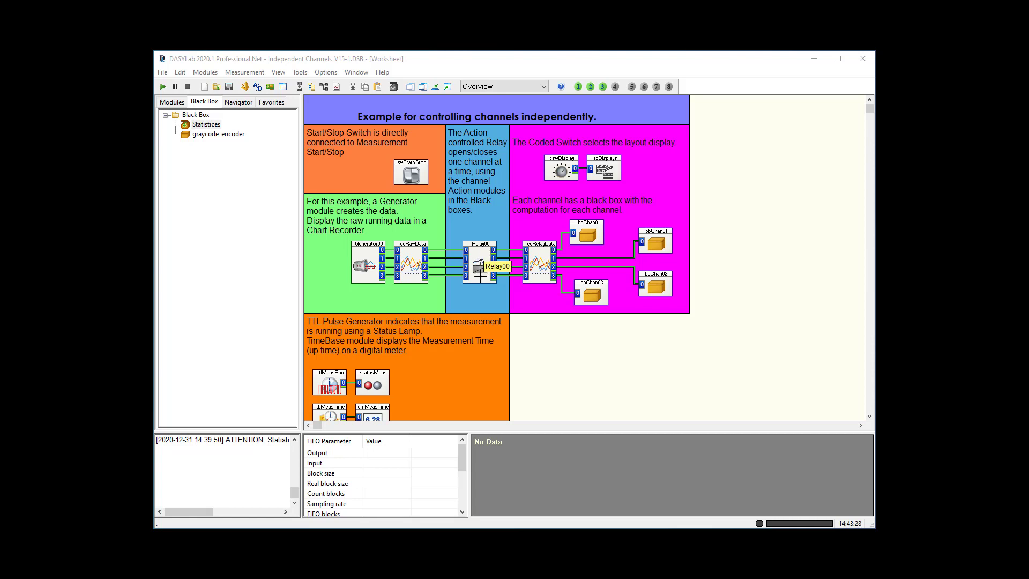
Review the statistic settings of channels 0 to 4 of StatChan0 inside the bbChan0 black box, and return to the main worksheet
double_click(591, 229)
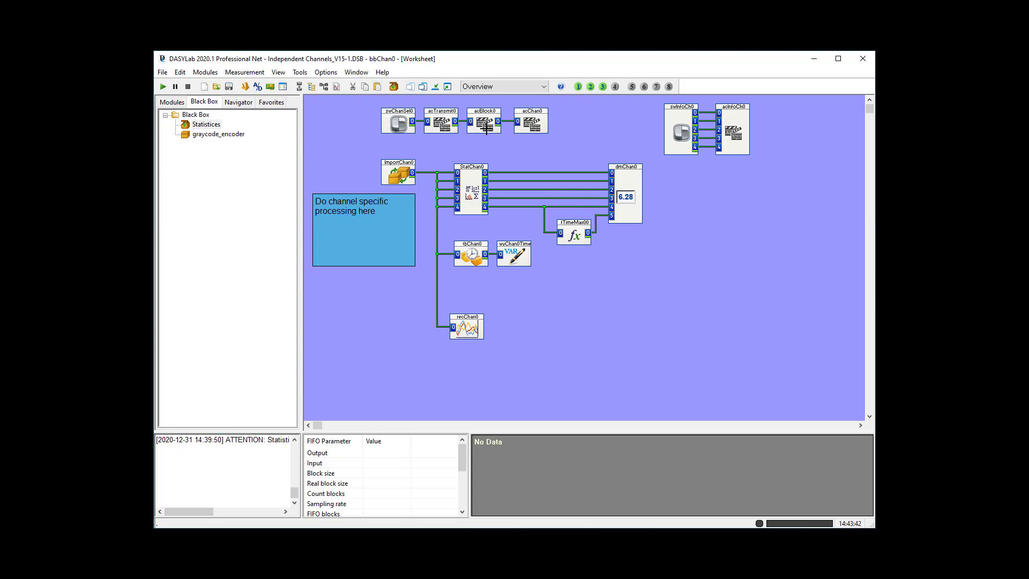
left_click(476, 195)
double_click(476, 196)
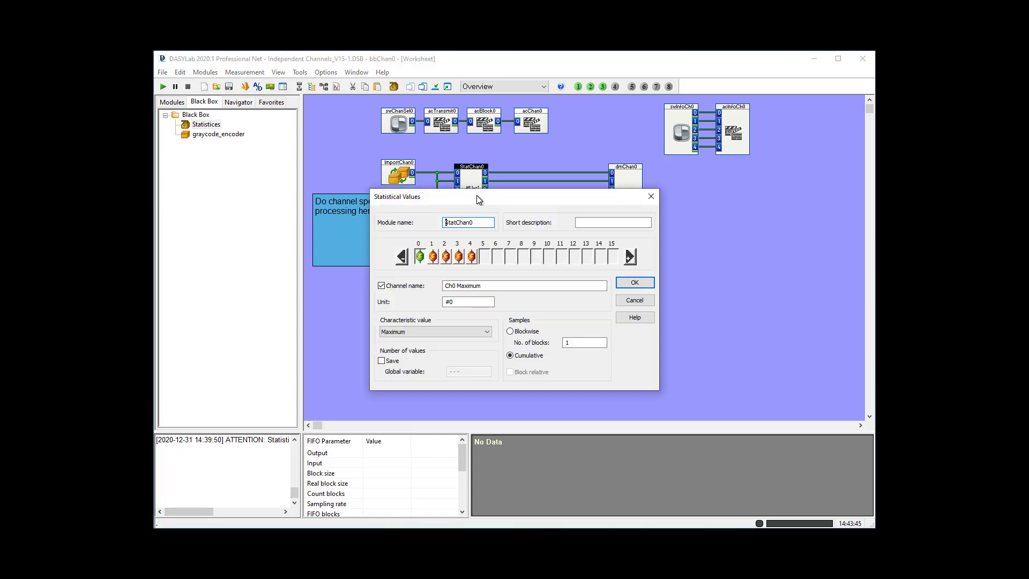
left_click(433, 256)
left_click(448, 258)
left_click(459, 257)
left_click(472, 257)
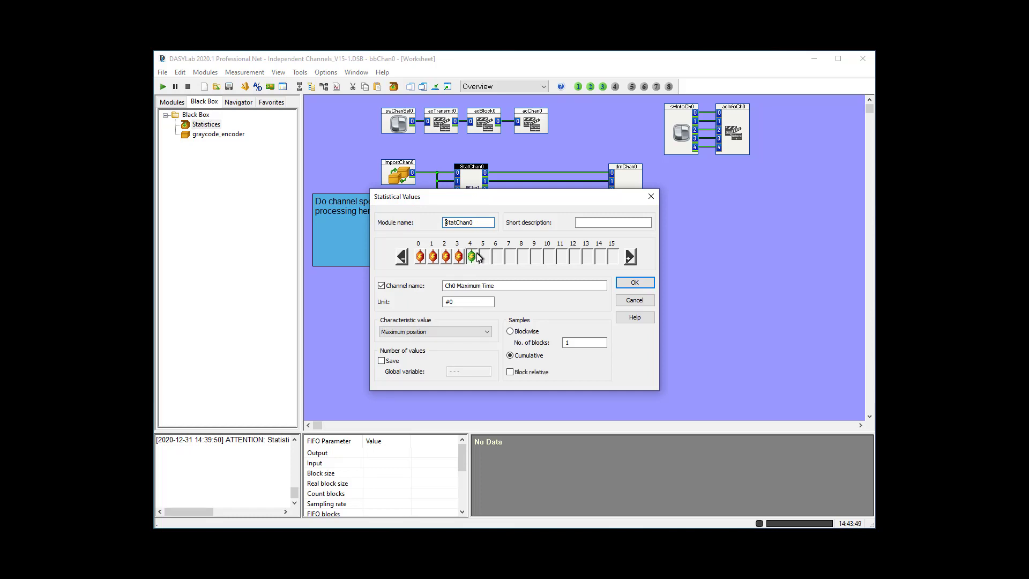
left_click(639, 283)
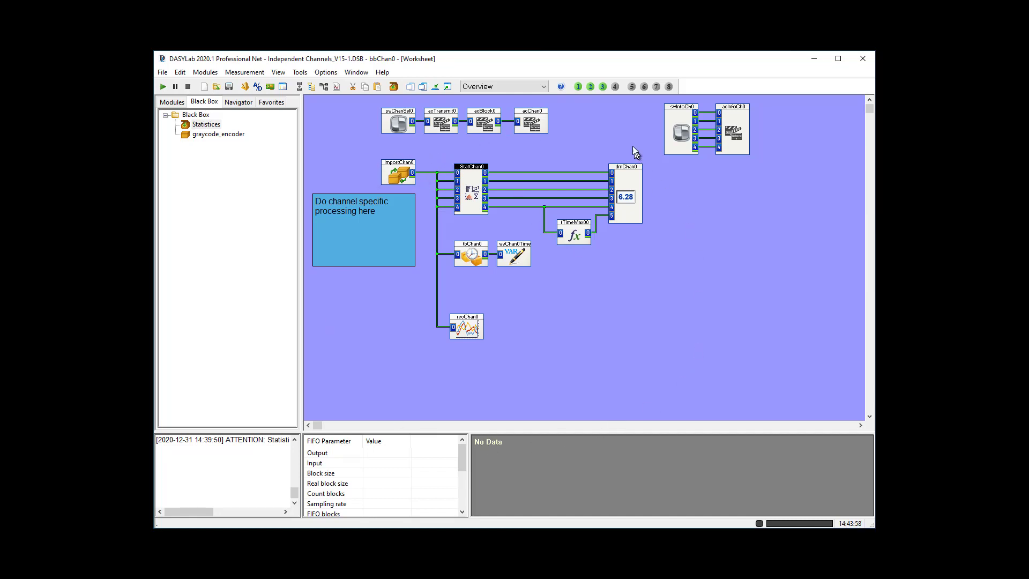
left_click(392, 87)
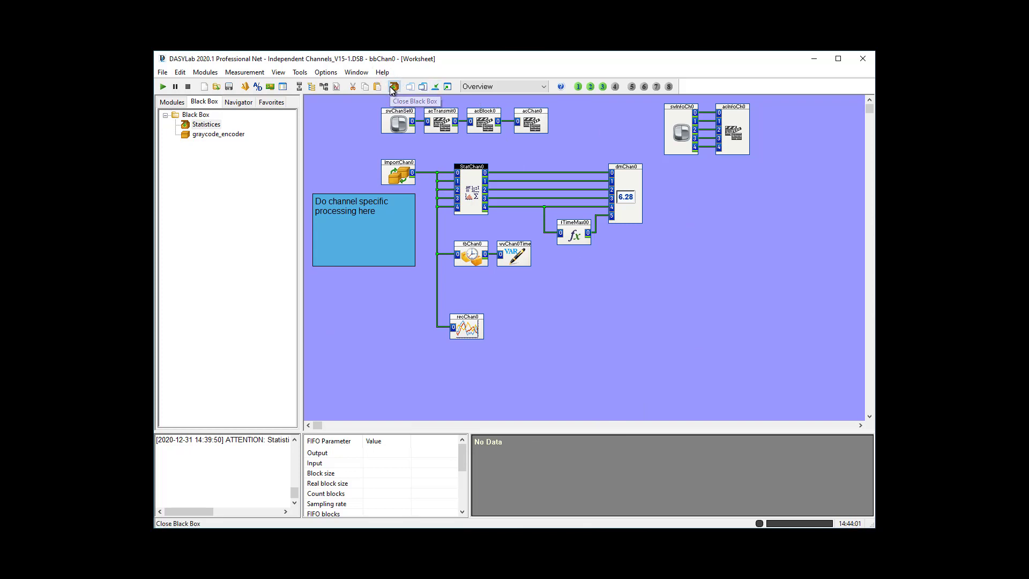
Inspect the contents of the bbChan03 and bbChan02 black boxes, returning to the main worksheet each time
double_click(593, 282)
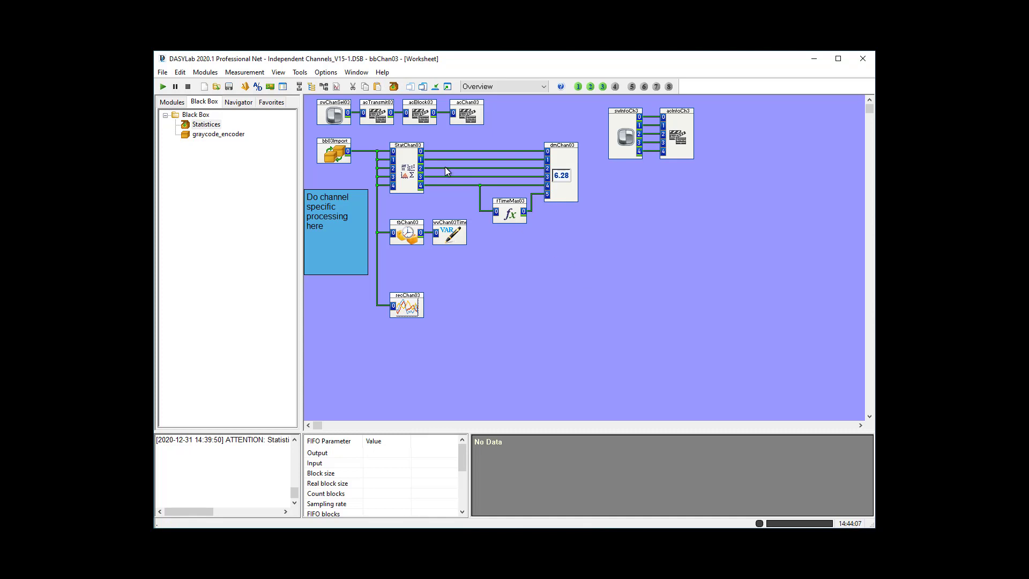
left_click(394, 88)
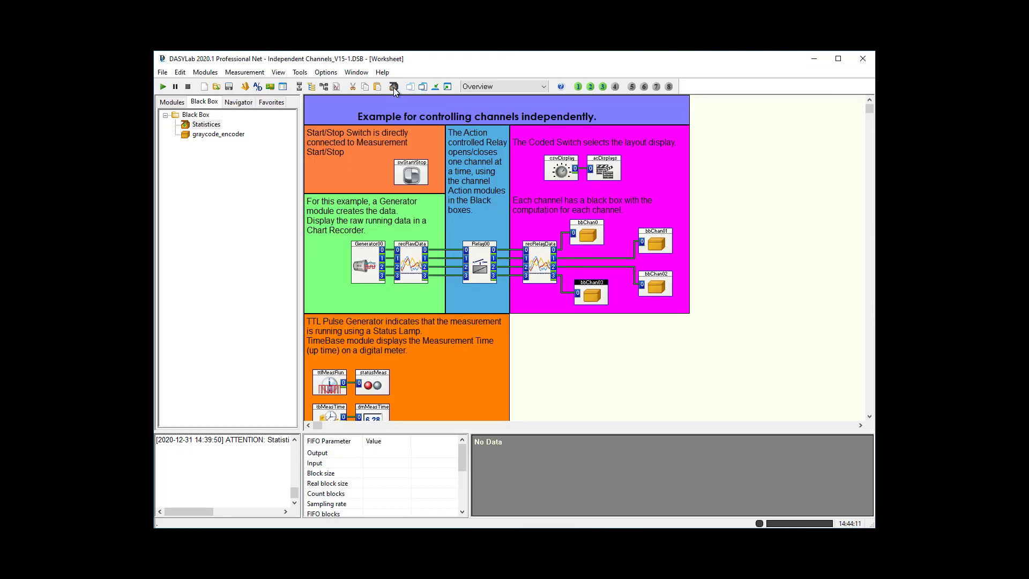
double_click(655, 281)
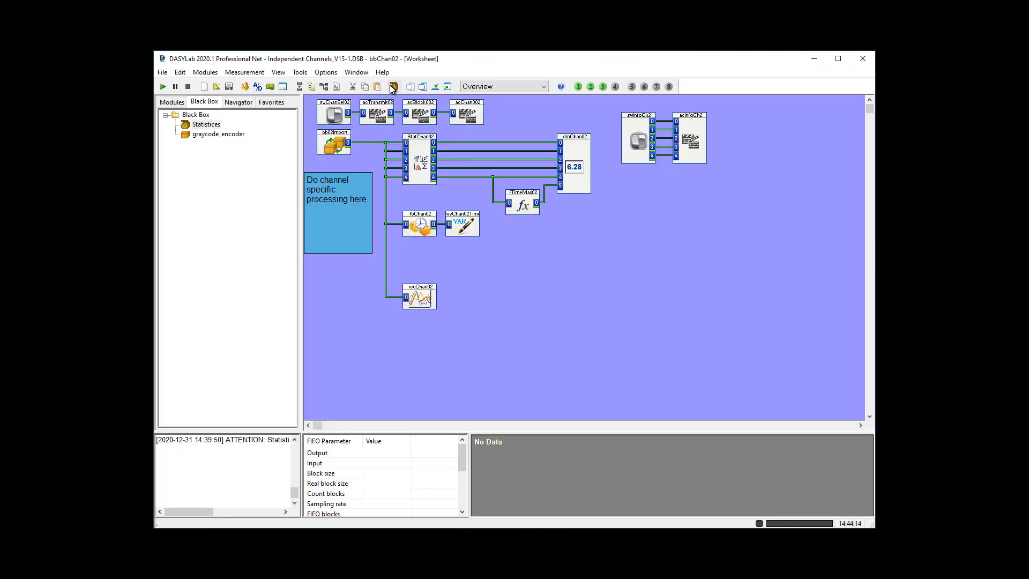
left_click(393, 87)
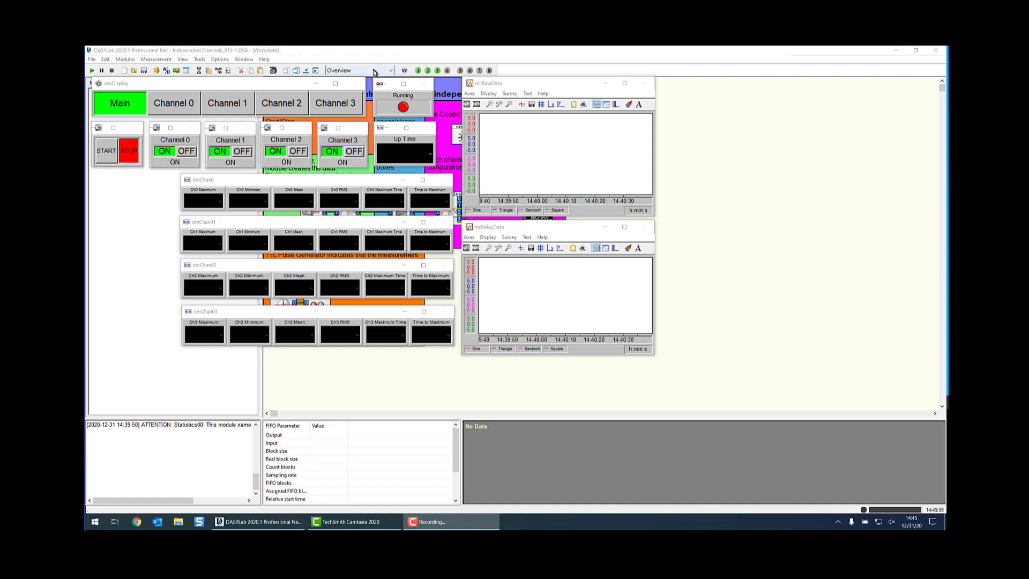
View the Channel 0 and Channel 1 window arrangements, and switch to the Worksheet Only arrangement
left_click(391, 70)
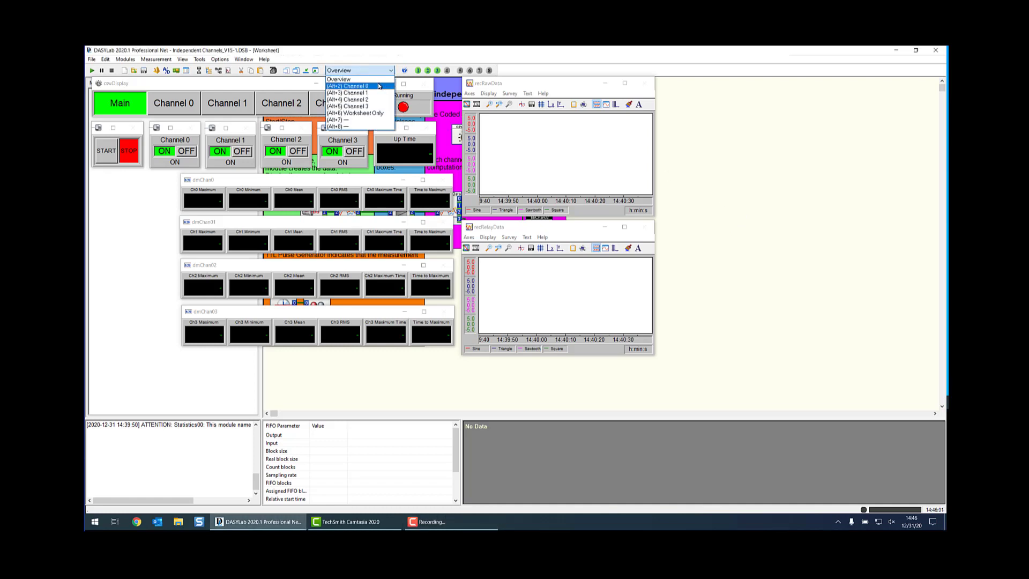
left_click(379, 85)
left_click(389, 71)
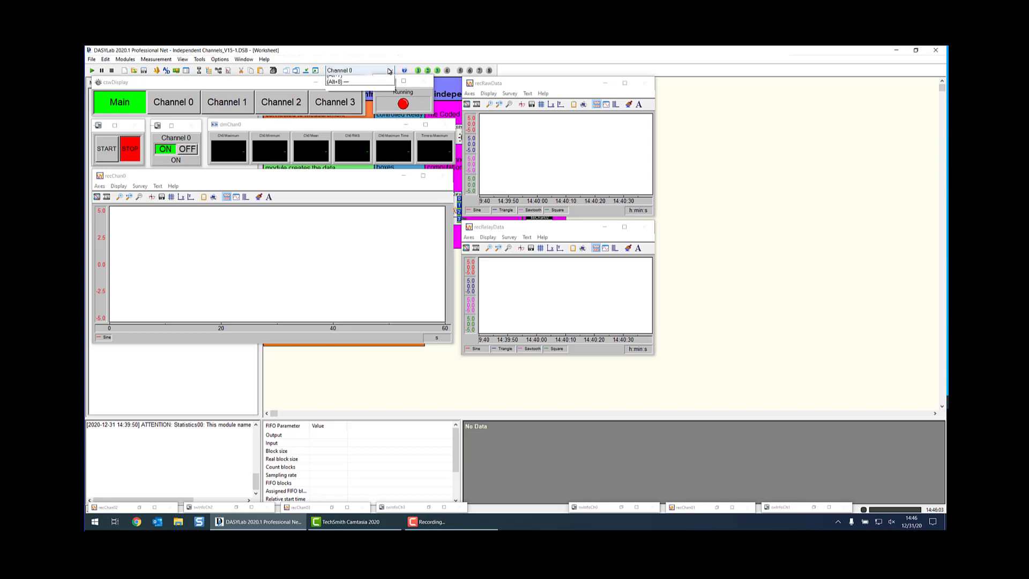
left_click(376, 93)
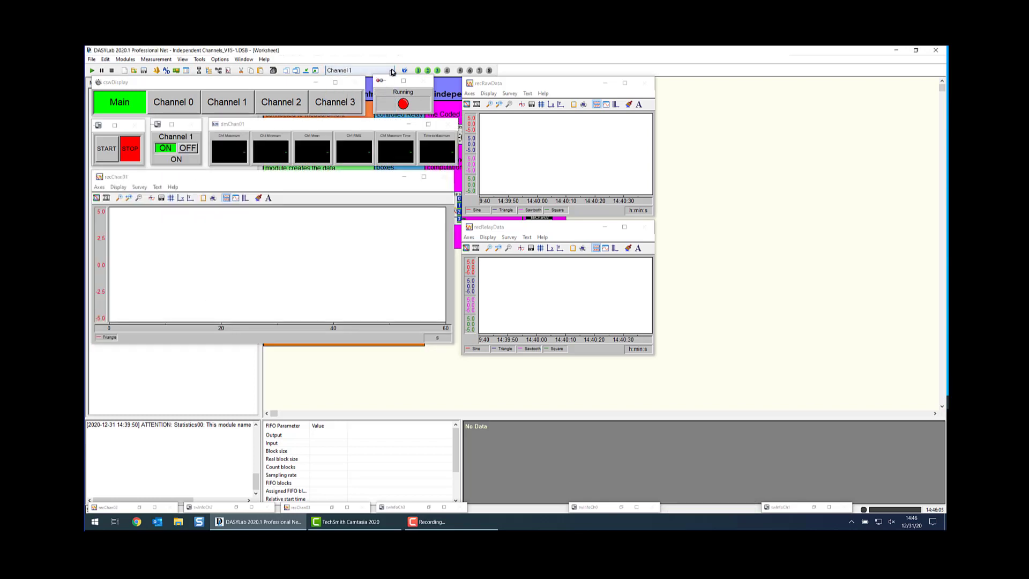
left_click(391, 71)
left_click(379, 114)
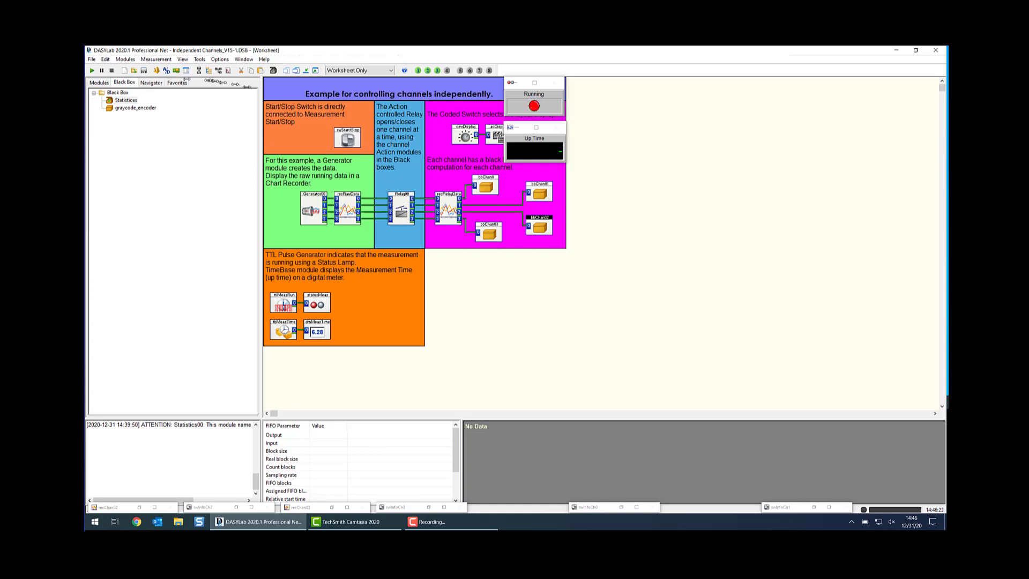
Start the measurement, look through the Channel 0 to Channel 3 layout pages, and return to the Main page
left_click(92, 71)
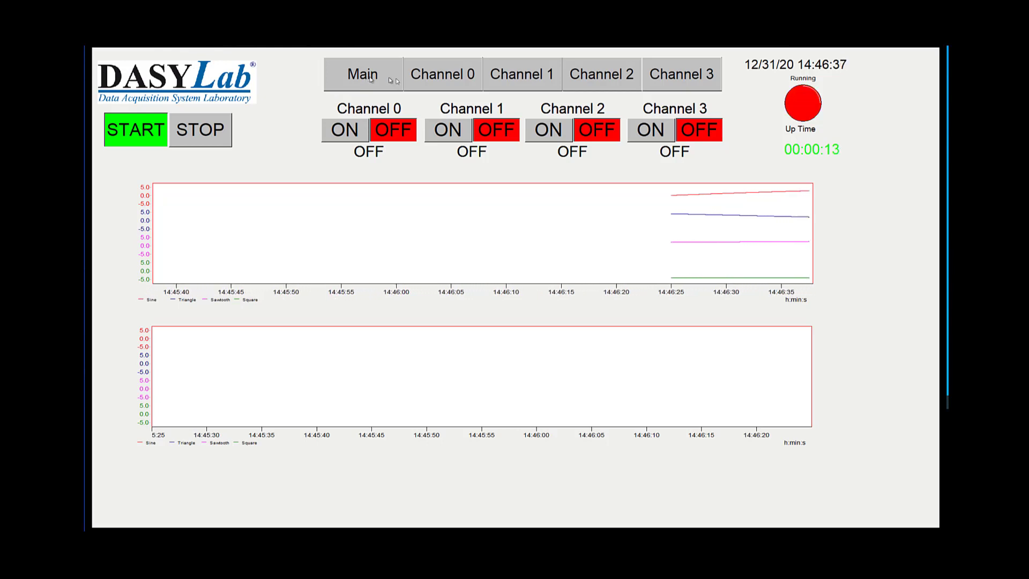
left_click(457, 86)
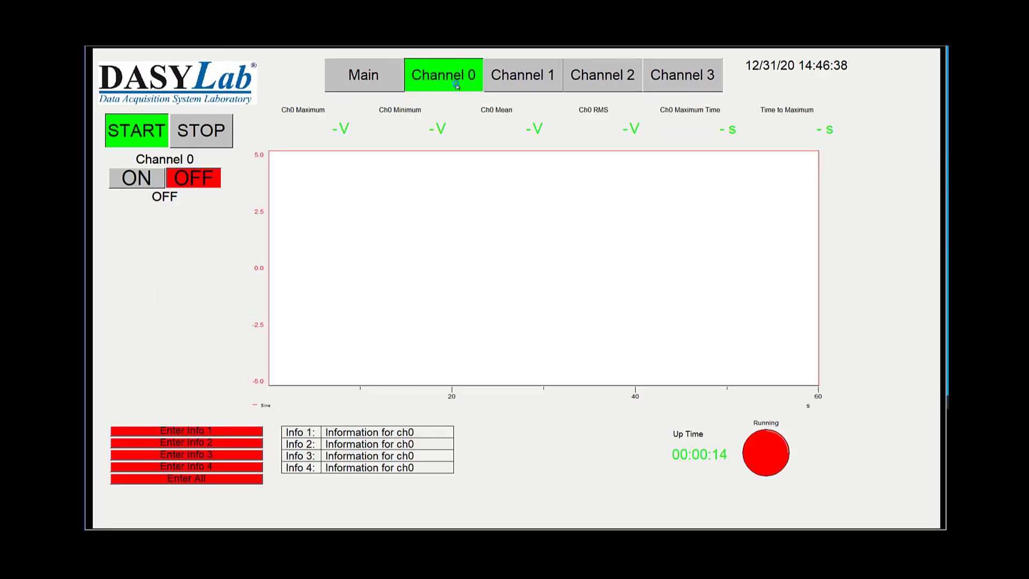
left_click(536, 87)
left_click(635, 87)
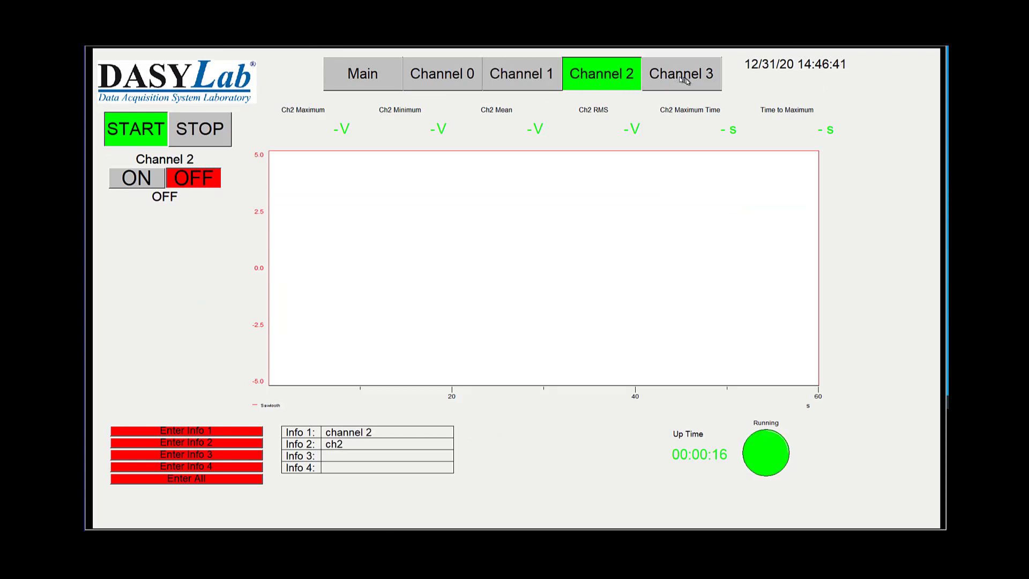
left_click(678, 80)
left_click(371, 78)
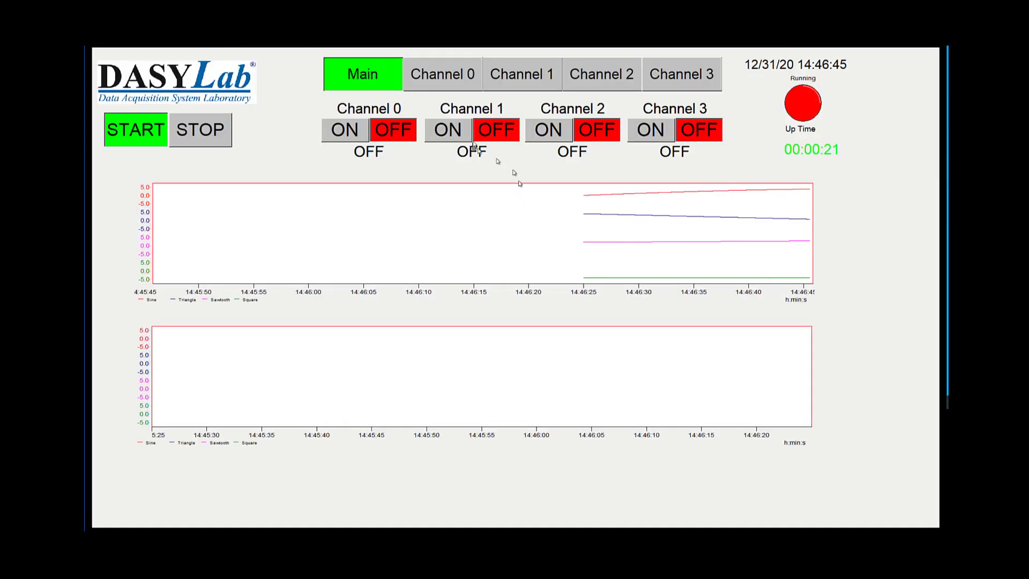
Switch Channel 1 and Channel 3 on from the Main page, and show the Channel 3 page
left_click(452, 134)
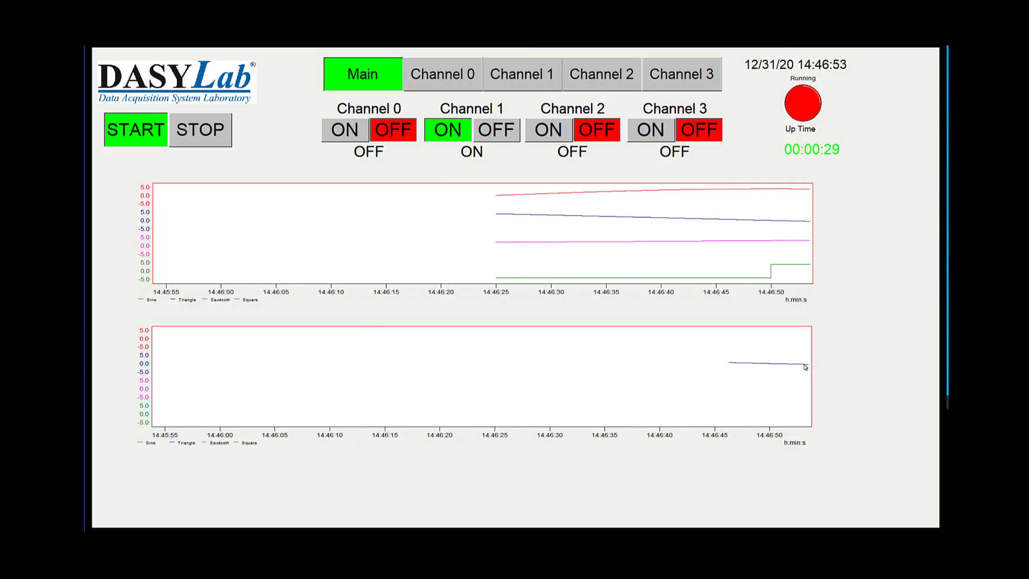
left_click(650, 132)
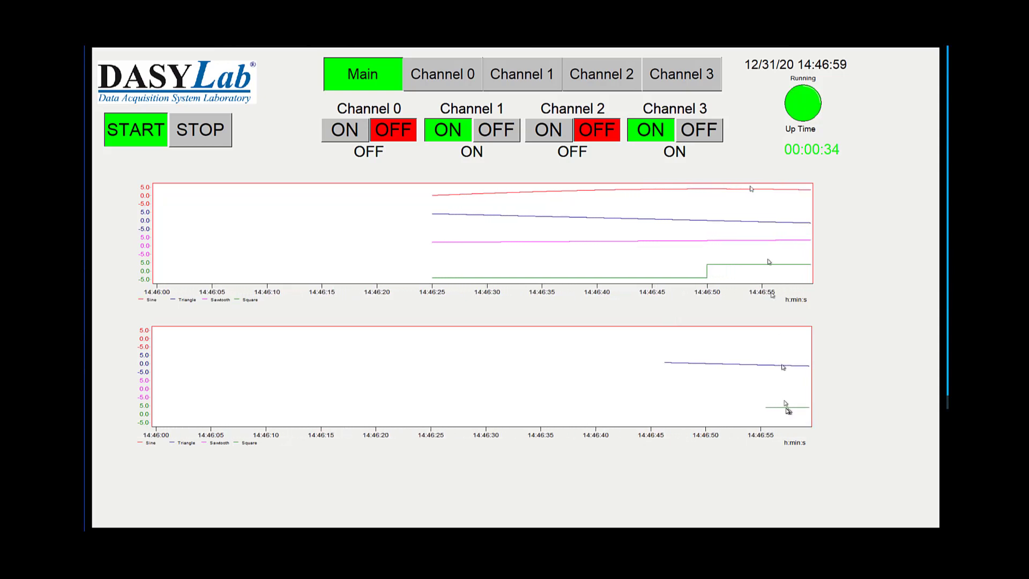
left_click(690, 75)
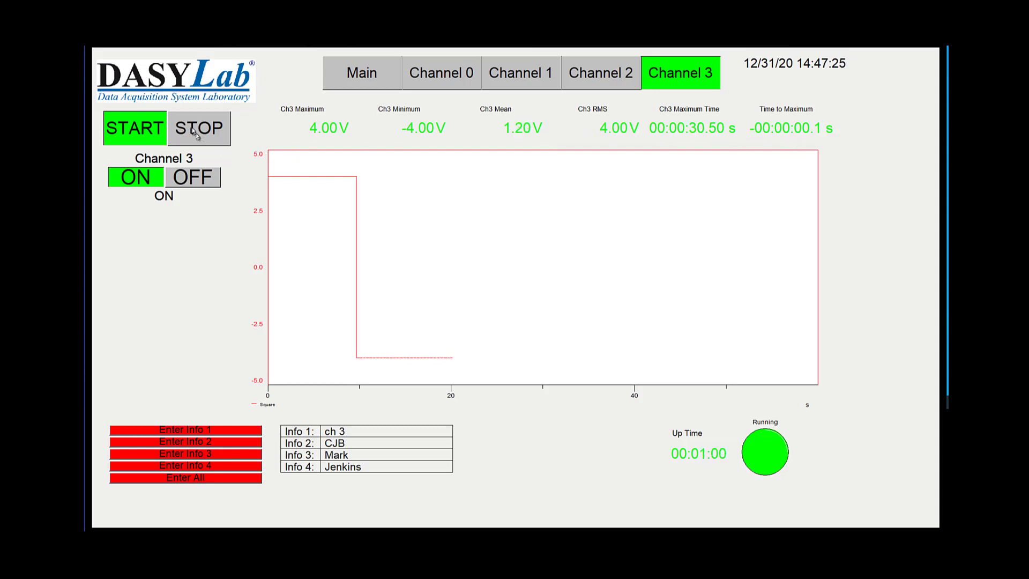
Restart Channel 3 and Channel 1 by switching each one off and on again from its own page
left_click(193, 181)
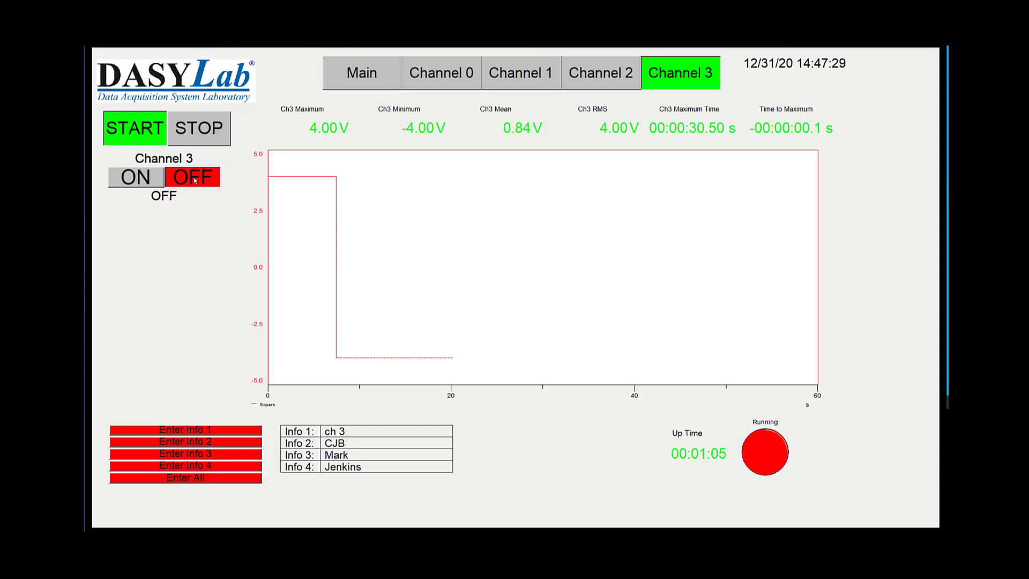
left_click(144, 181)
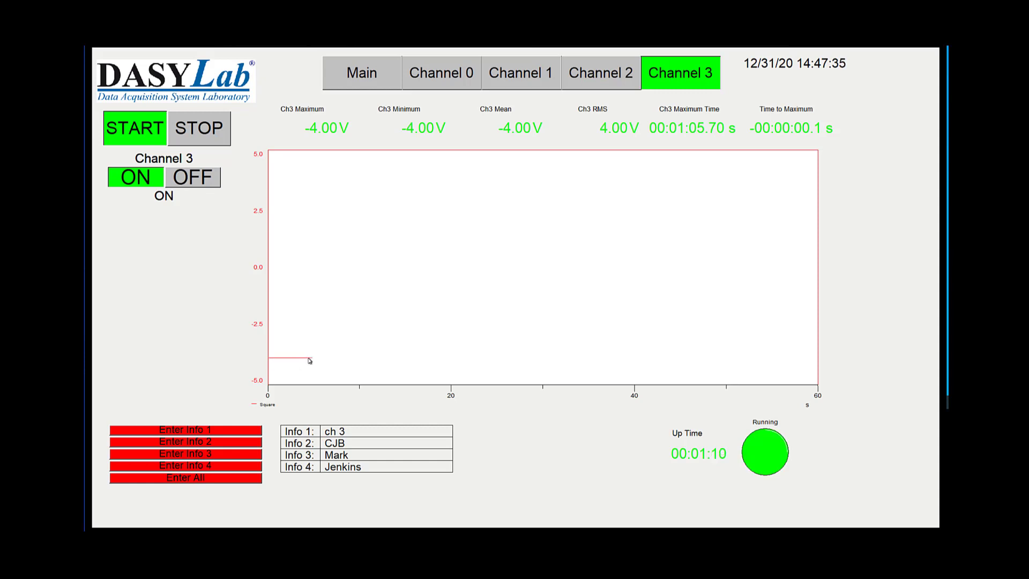
left_click(529, 76)
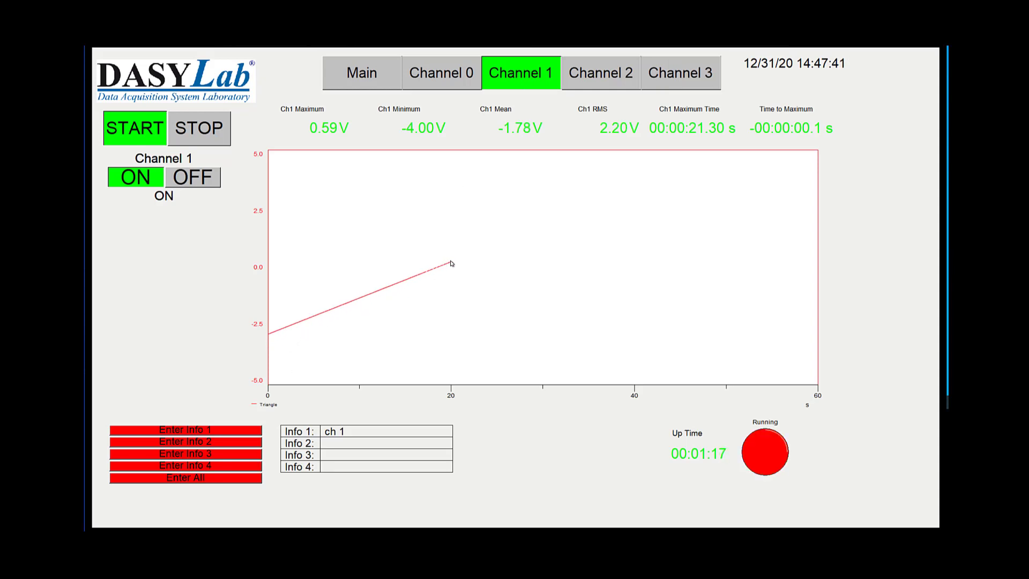
left_click(194, 179)
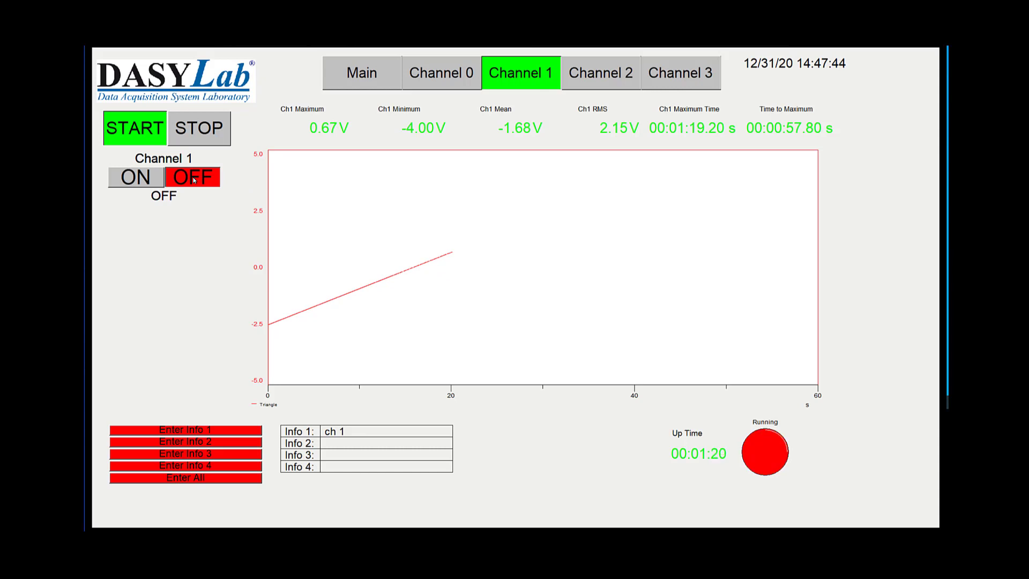
left_click(134, 179)
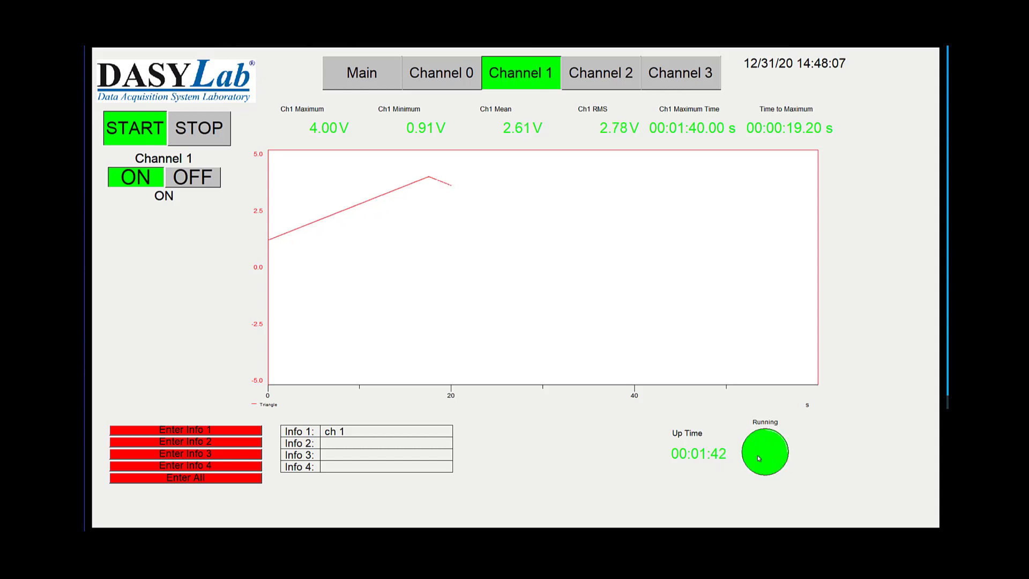
On the Main page, switch Channel 1 and Channel 3 off and switch Channel 0 on
left_click(379, 77)
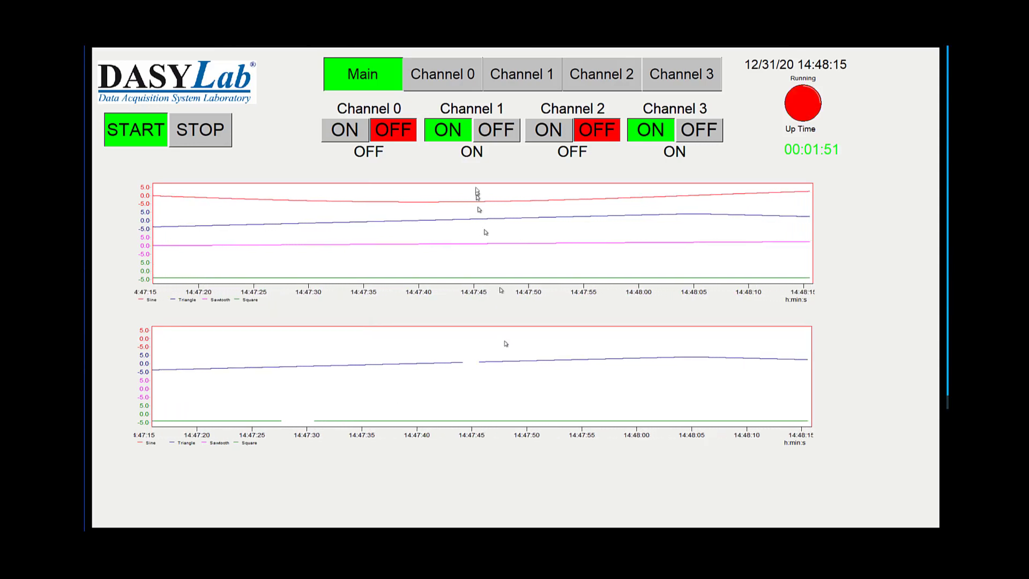
left_click(512, 134)
left_click(708, 133)
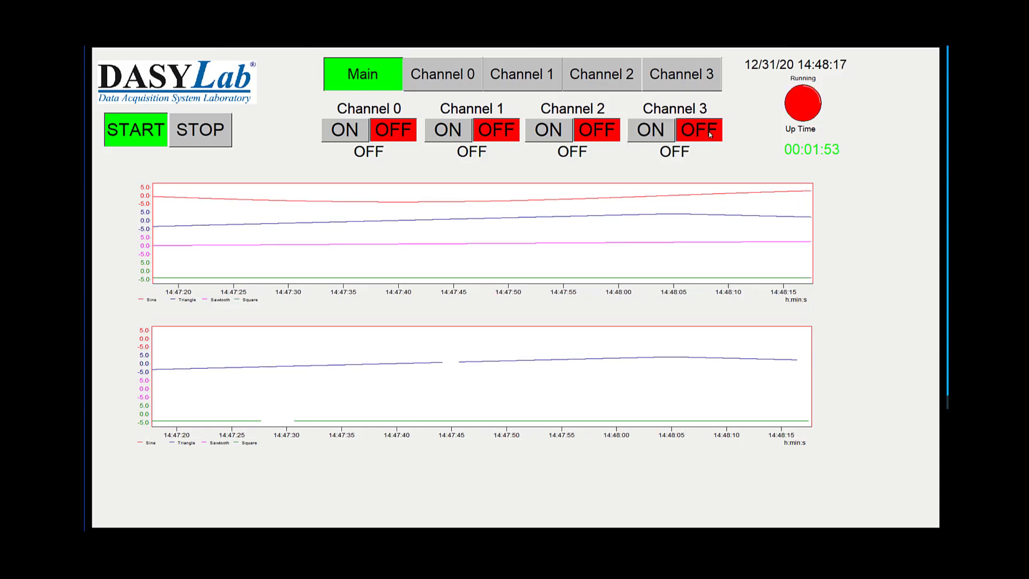
left_click(349, 131)
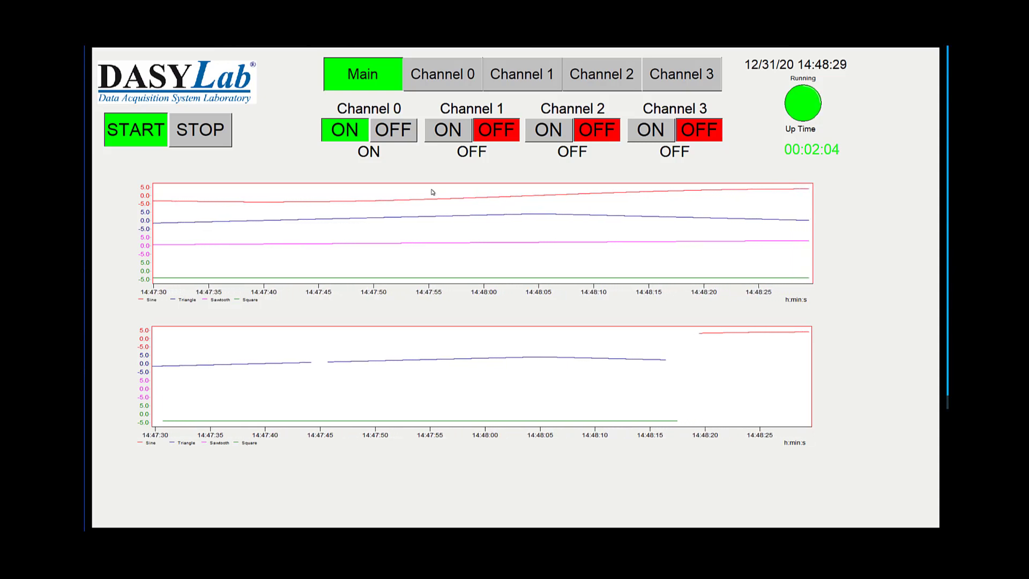
Show the Channel 0 page, switch Channel 0 off, and stop the measurement
left_click(451, 89)
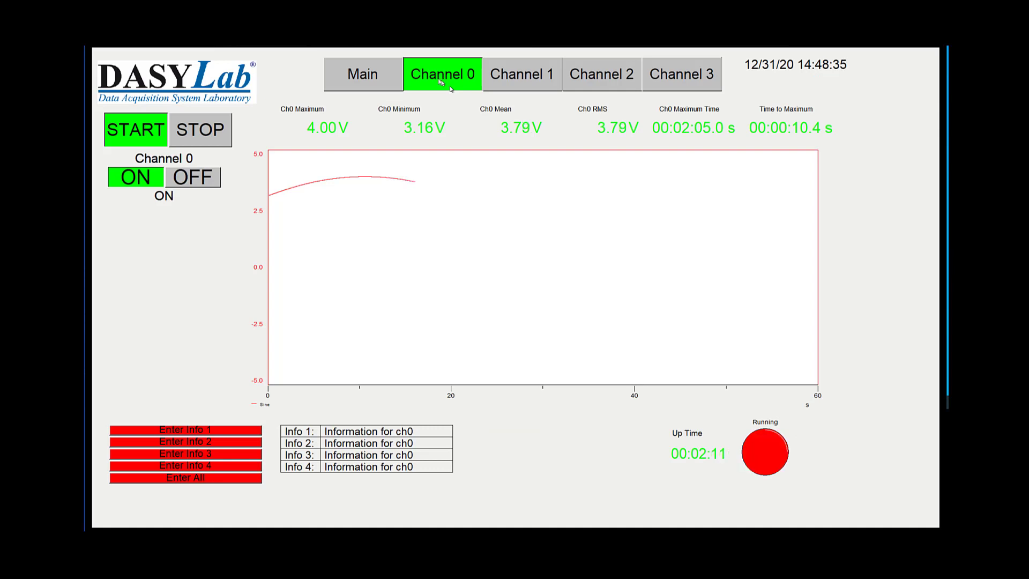
left_click(202, 185)
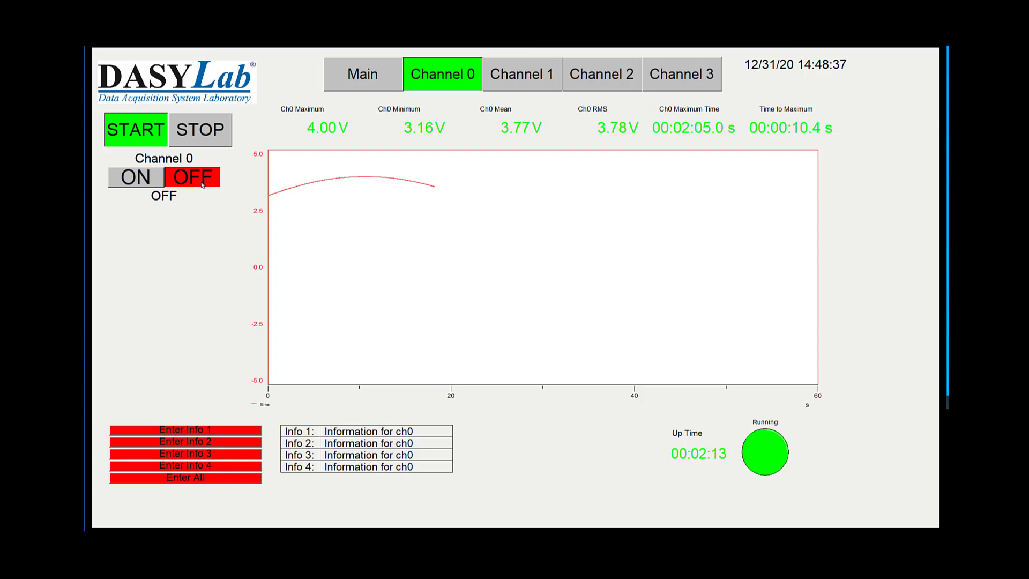
left_click(203, 132)
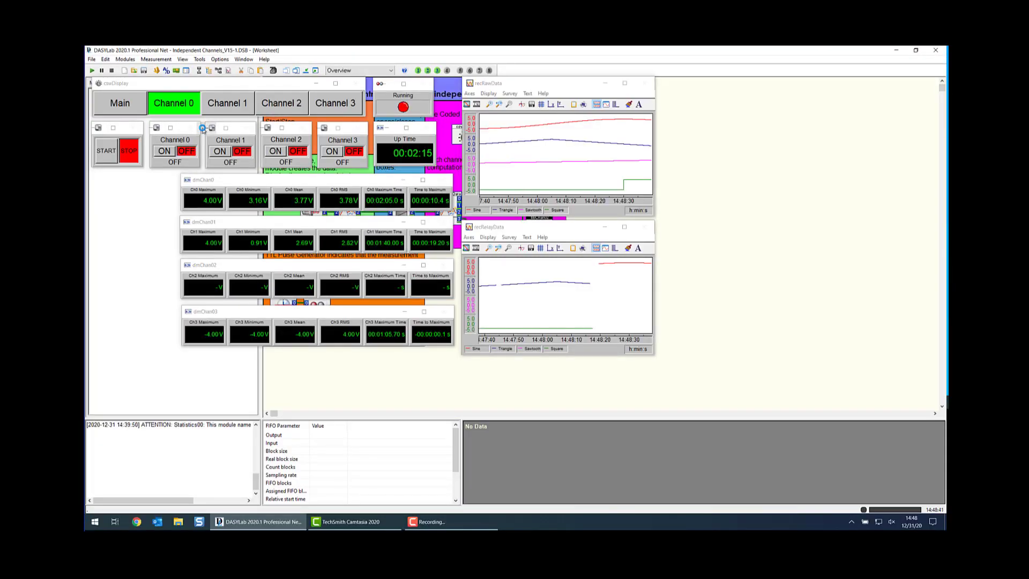
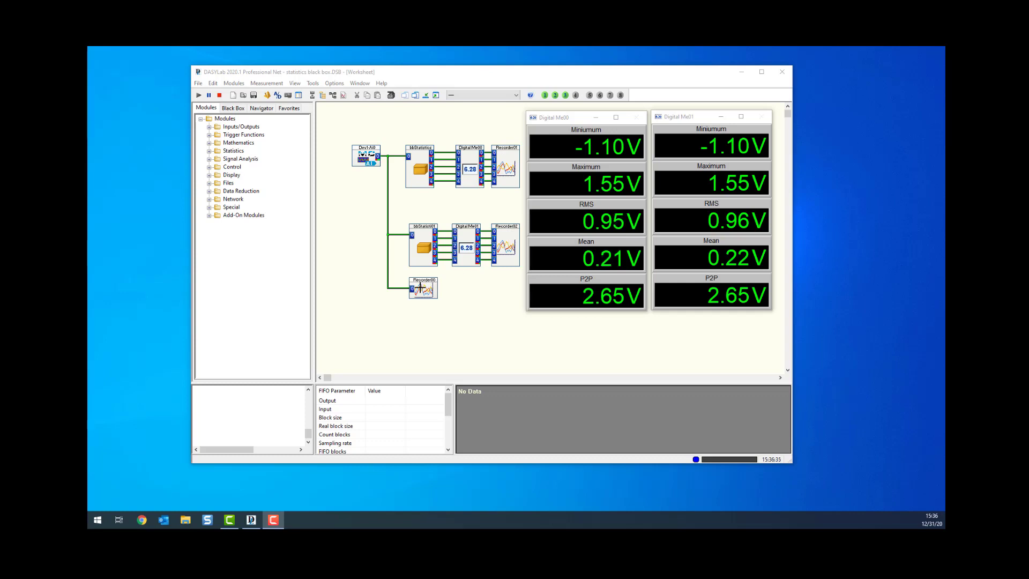
View Layout 1, Layout 2 and Layout 3 of the statistics black box worksheet
left_click(366, 85)
left_click(382, 137)
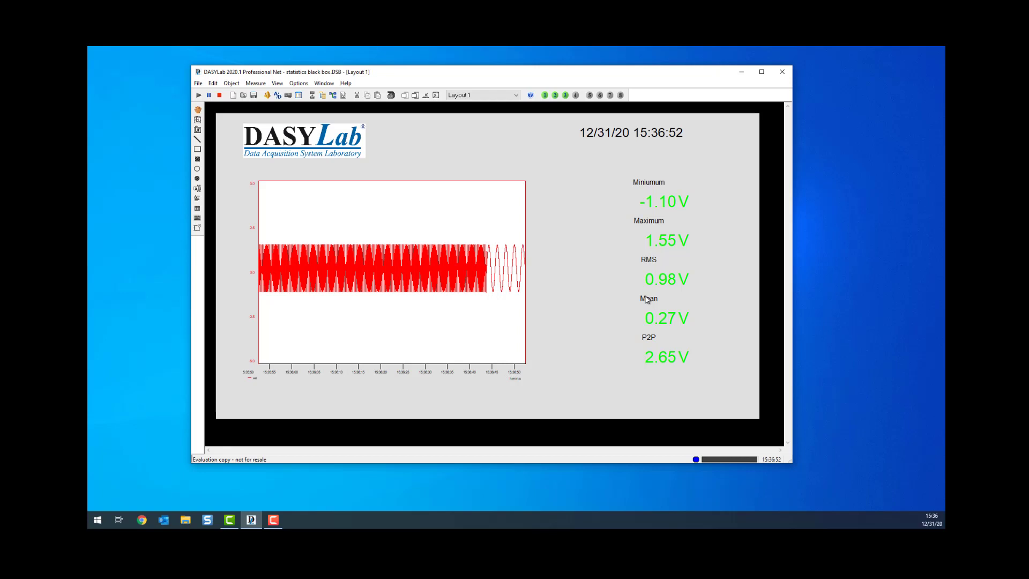
left_click(467, 96)
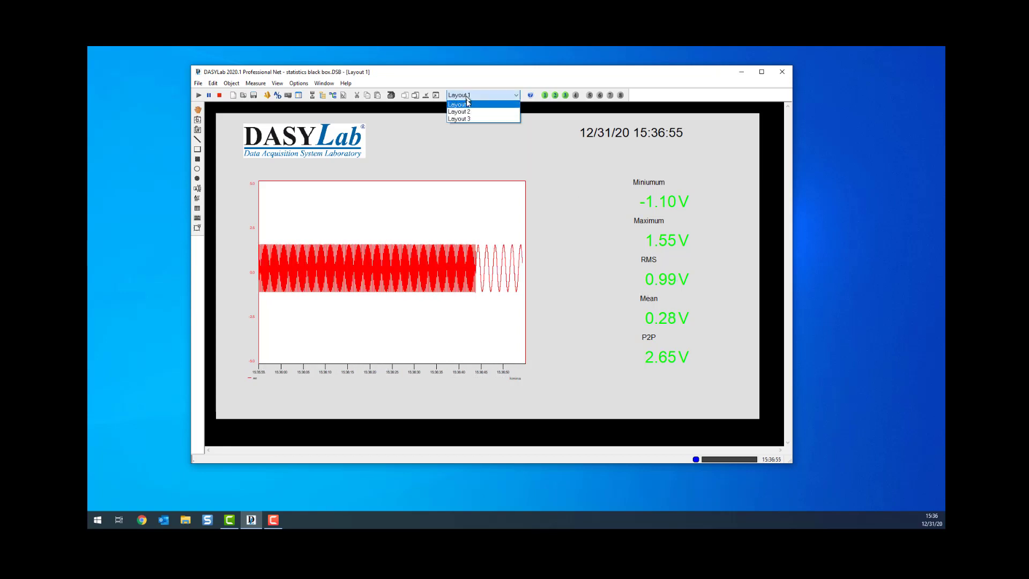
left_click(467, 111)
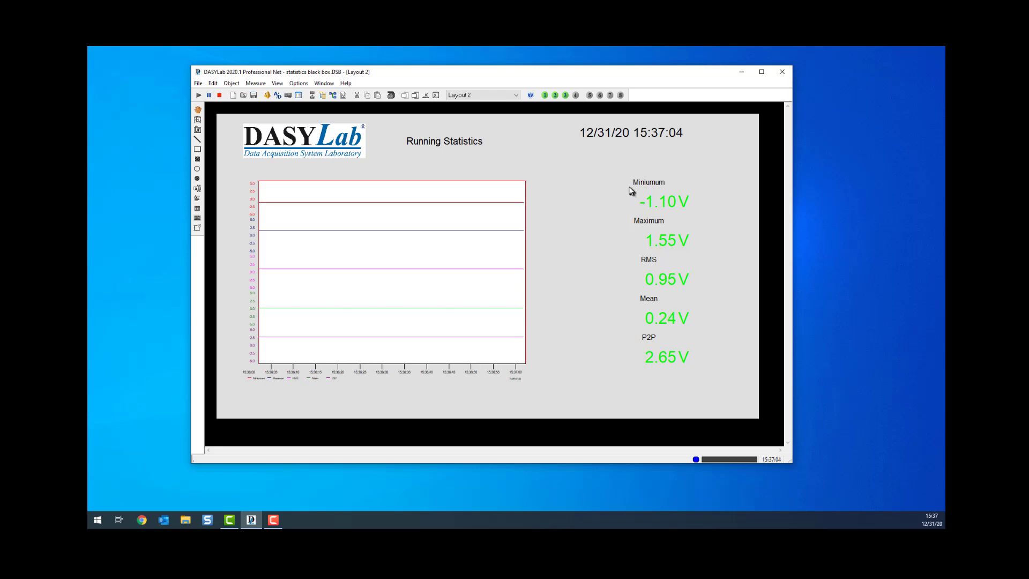
left_click(471, 96)
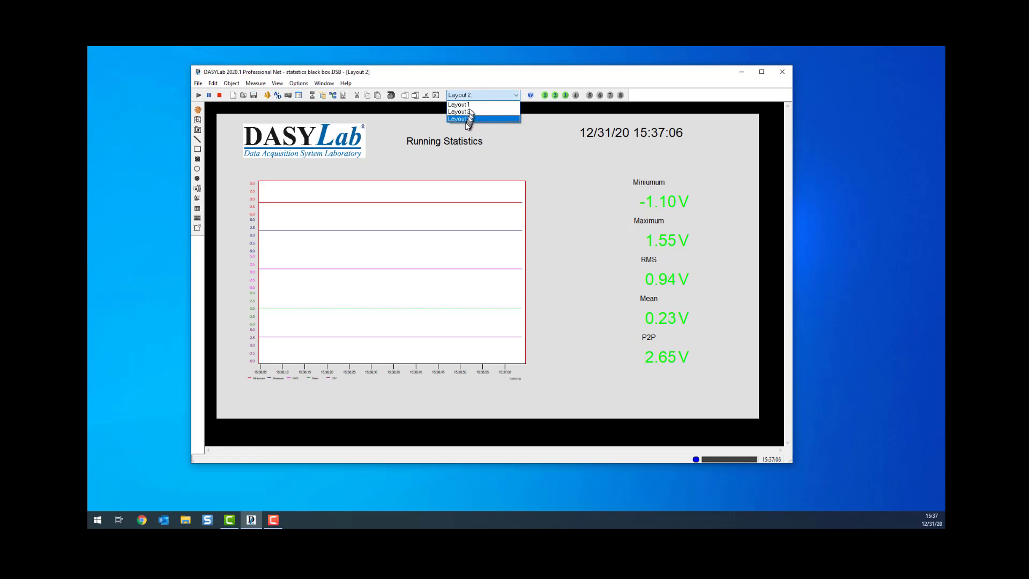
left_click(465, 118)
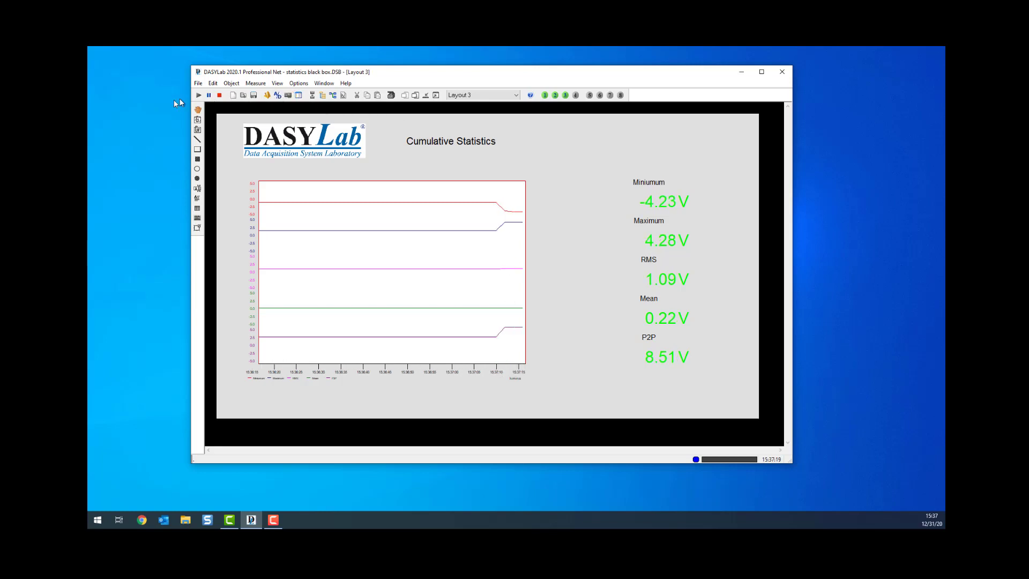
Stop the measurement and add a Coded Switch module to the worksheet below the raw data recorder
left_click(220, 96)
left_click(333, 95)
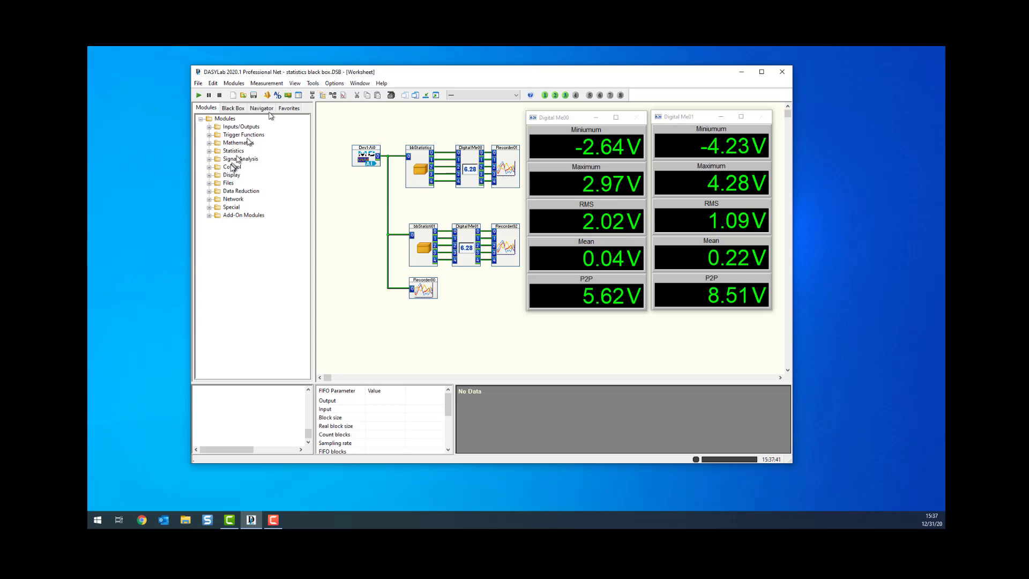
left_click(209, 167)
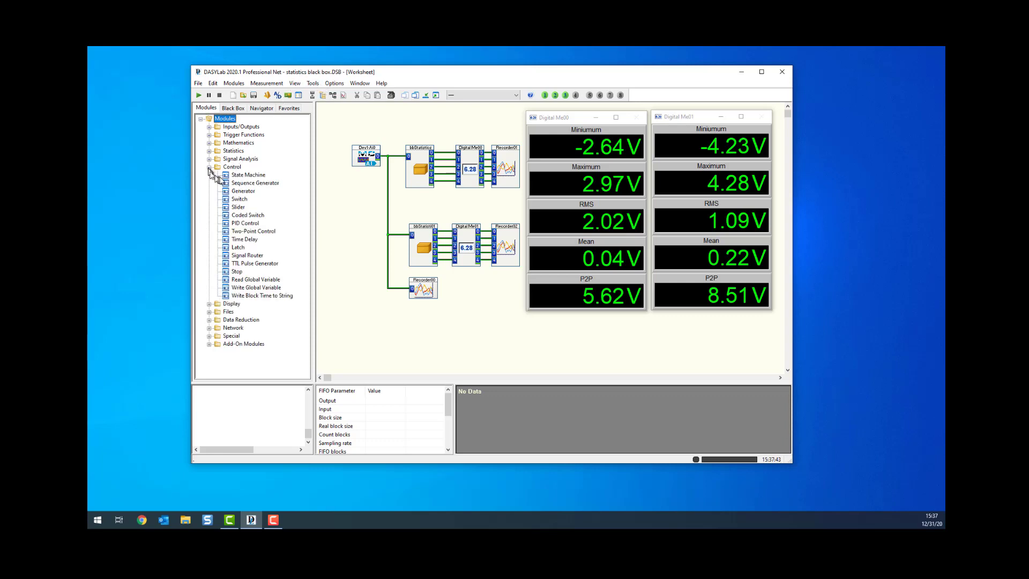
left_click_drag(245, 216, 374, 330)
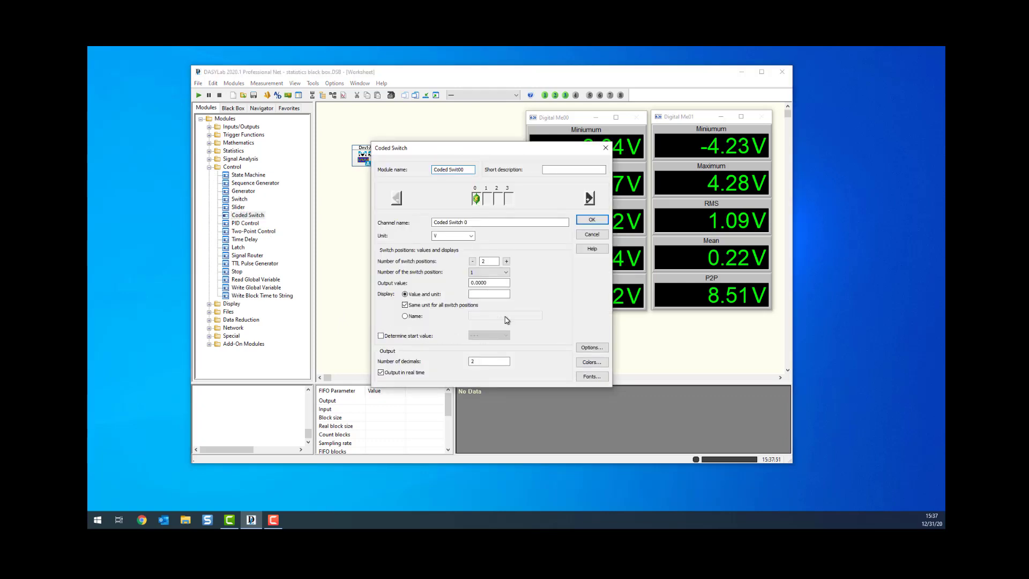
Give the coded switch 3 positions and set the output values of positions 1, 2 and 3 to 1, 2 and 3
left_click(506, 261)
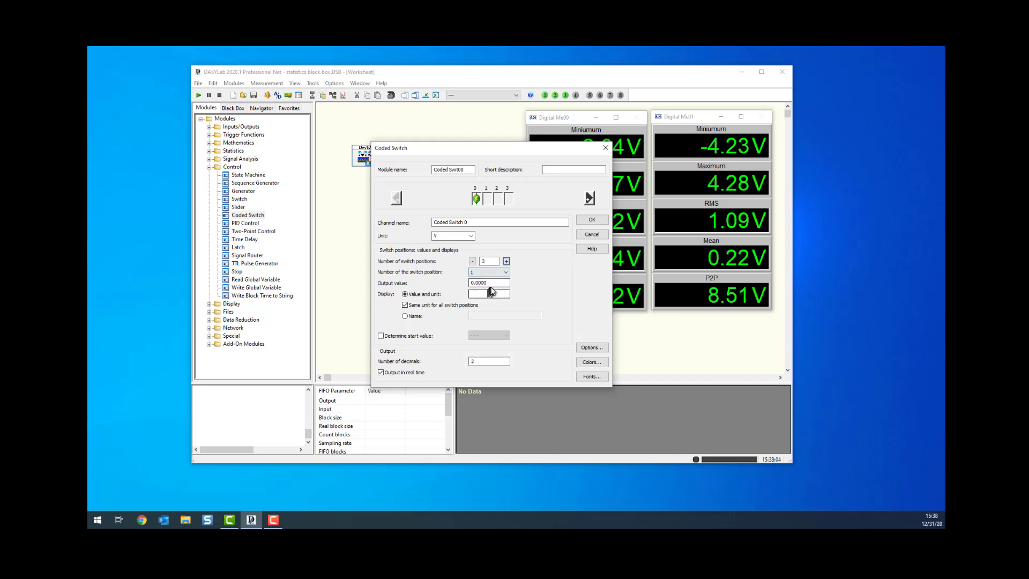
left_click_drag(499, 283, 464, 283)
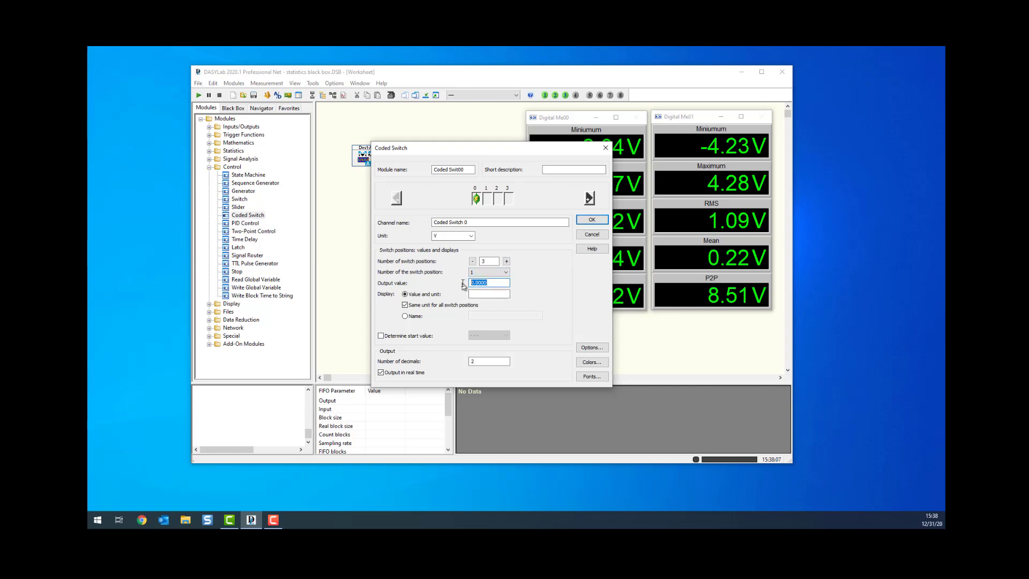
type("1")
left_click(503, 272)
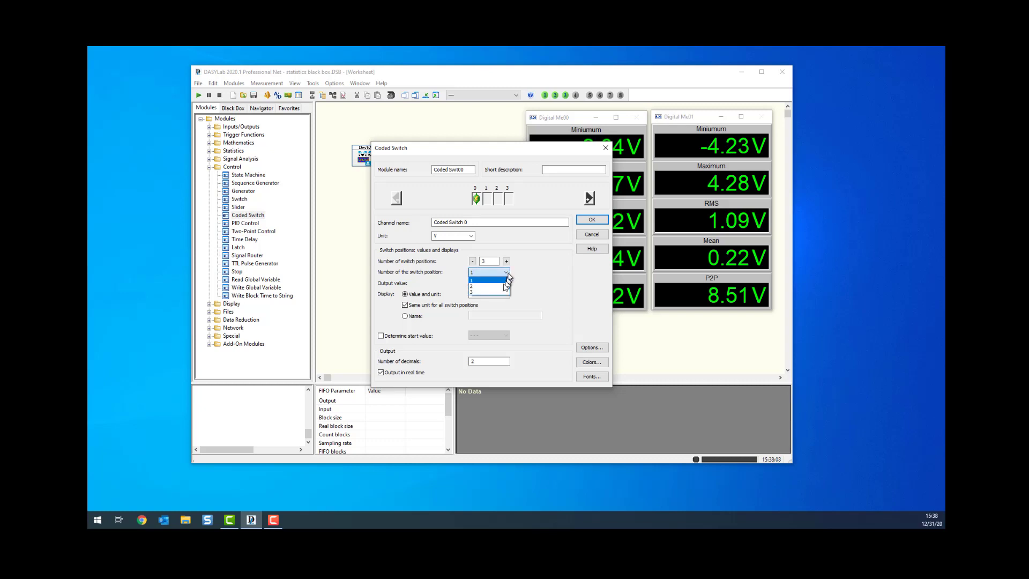
left_click(491, 285)
left_click_drag(496, 282, 449, 278)
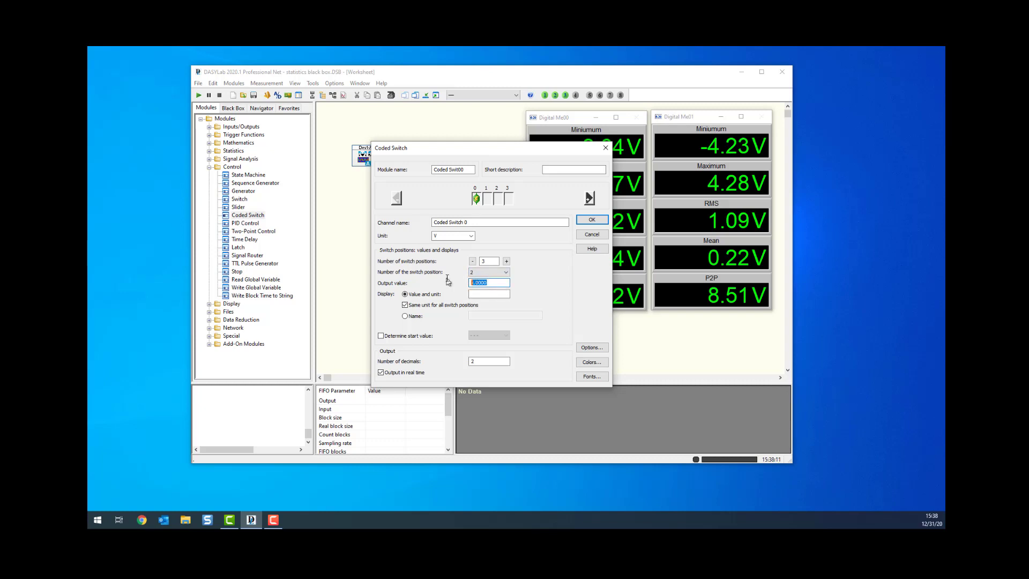
type("2")
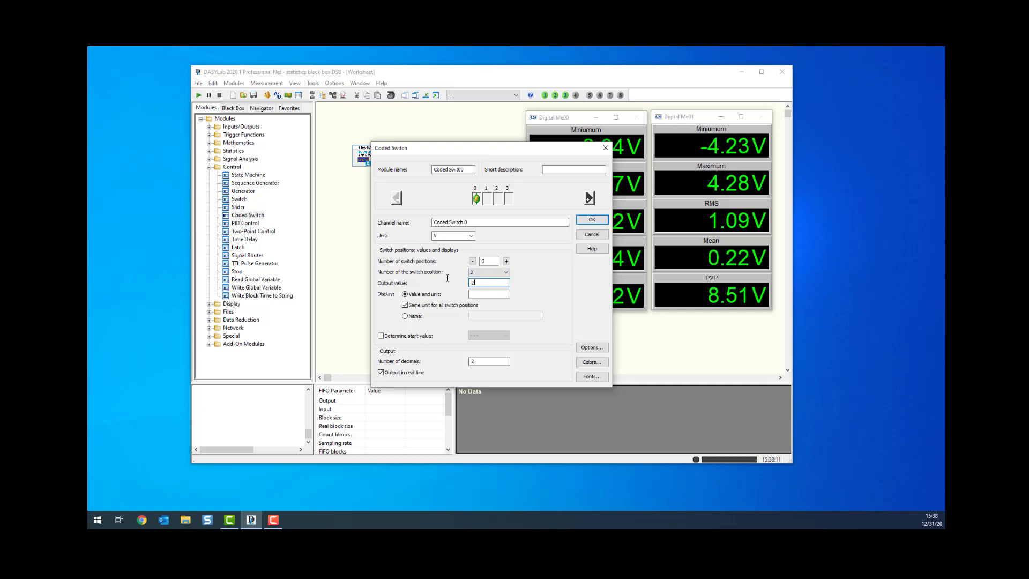
left_click(501, 272)
left_click(489, 292)
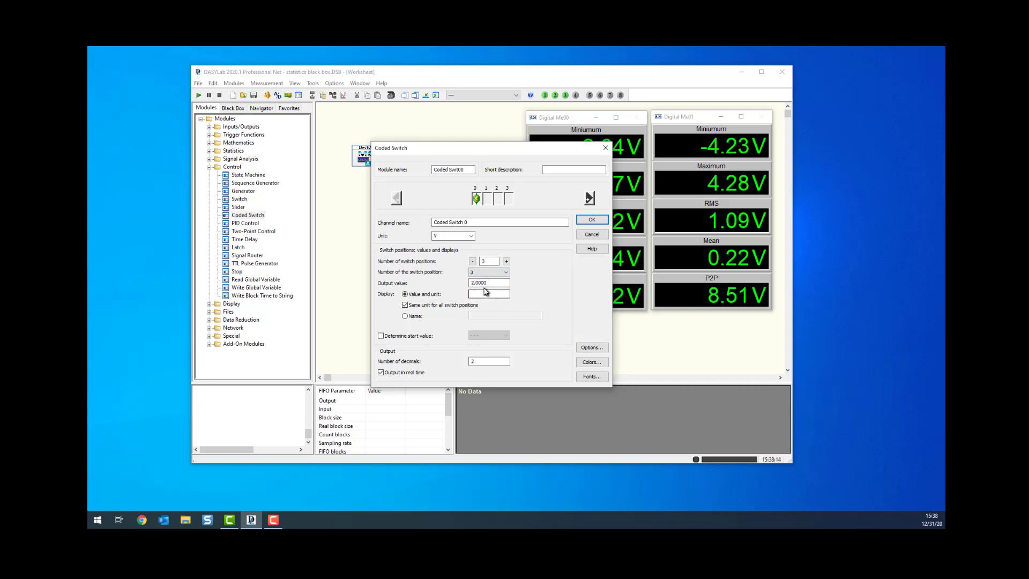
left_click_drag(495, 282, 450, 278)
type("3")
Display names for the switch positions, calling position 3 Cumulative, position 2 Running and position 1 Raw Data, and accept the settings
left_click(417, 320)
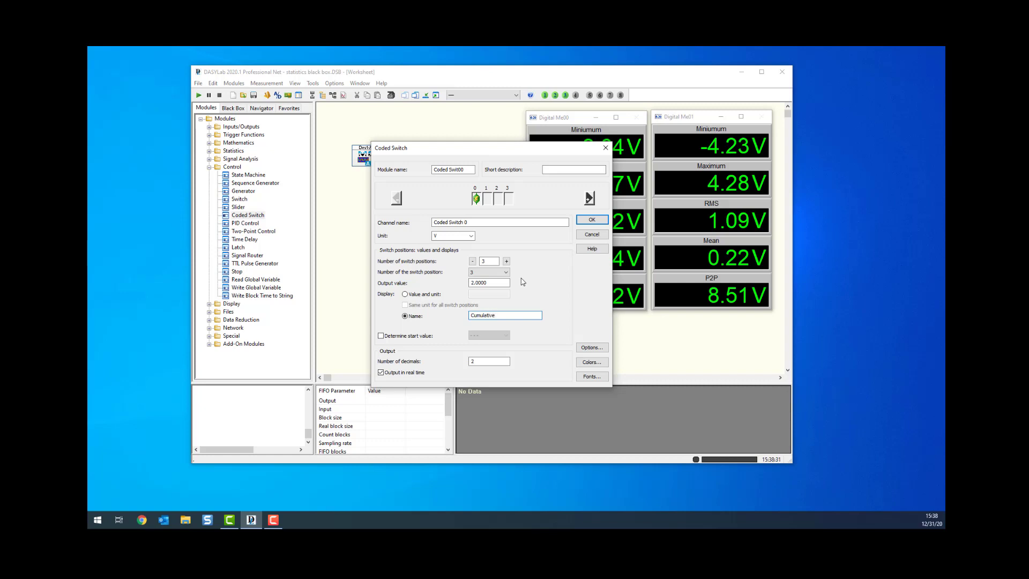
left_click_drag(492, 282, 460, 279)
left_click(480, 272)
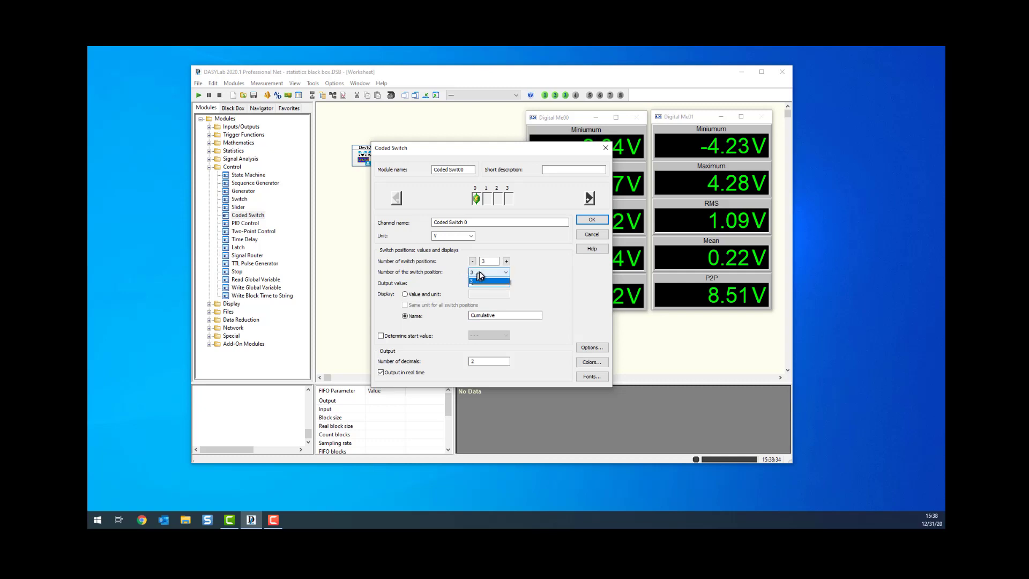
left_click(479, 287)
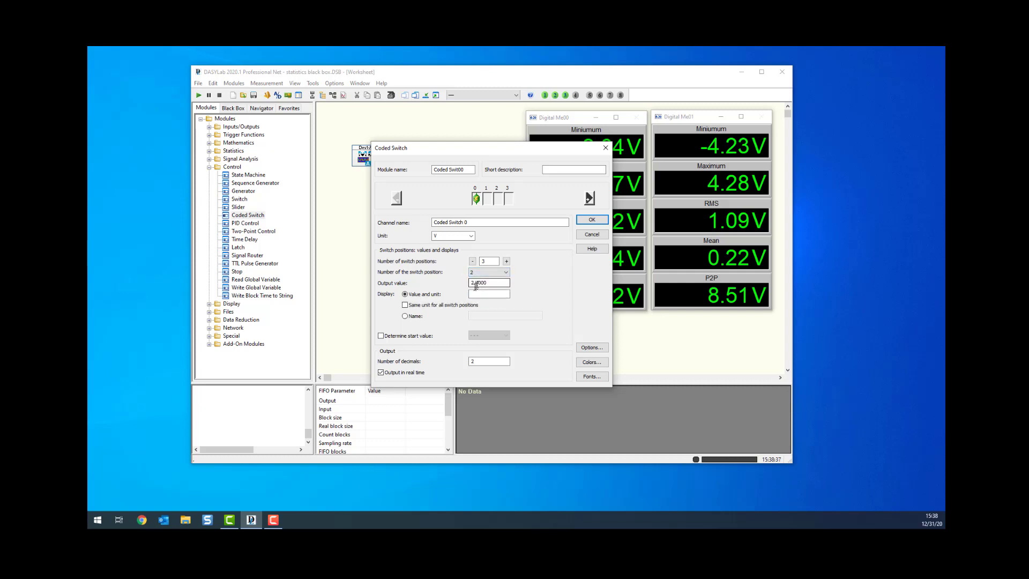
left_click(405, 316)
left_click(494, 316)
type("2")
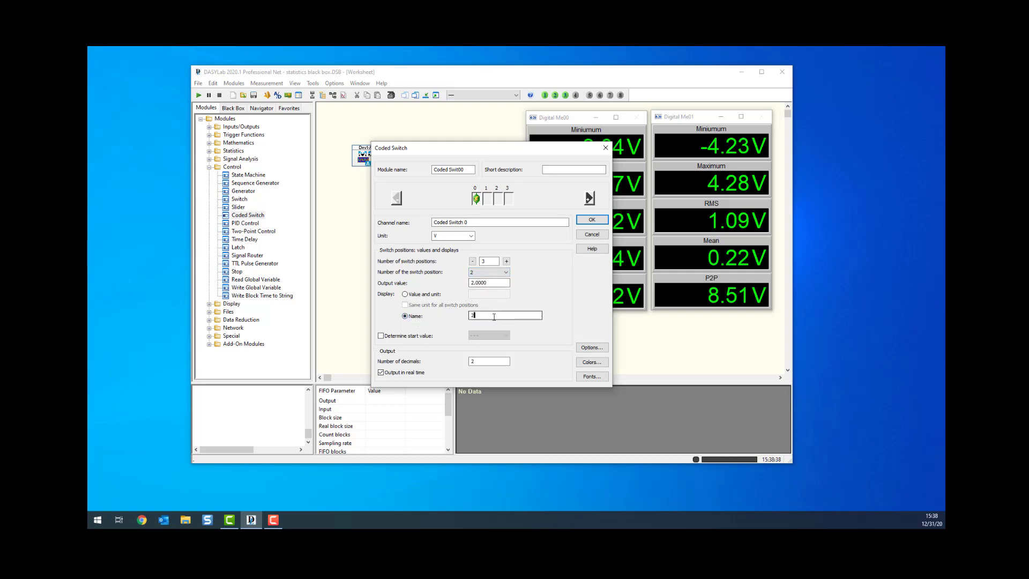
double_click(494, 316)
left_click(484, 273)
left_click(481, 280)
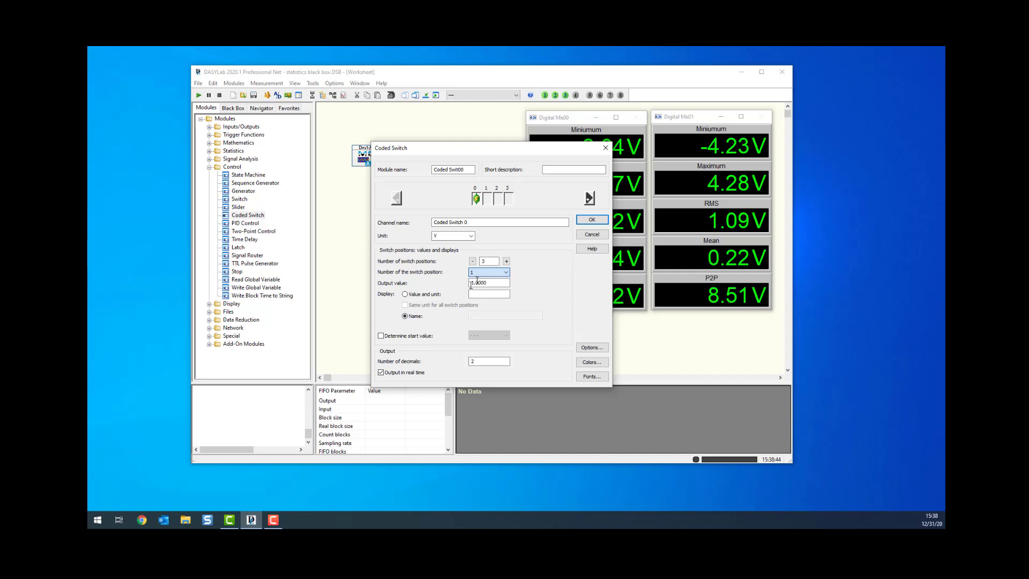
left_click(480, 315)
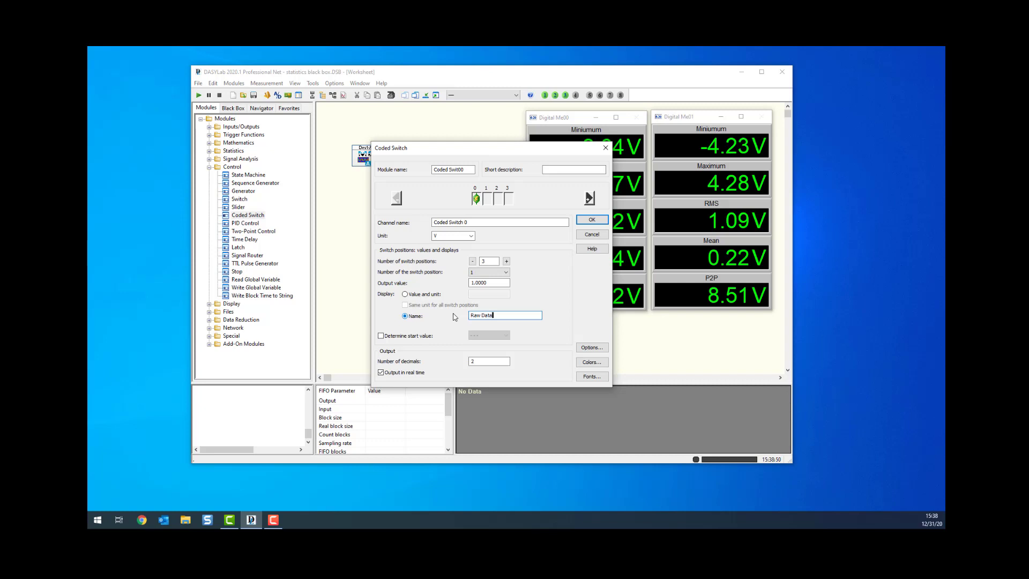
left_click(585, 223)
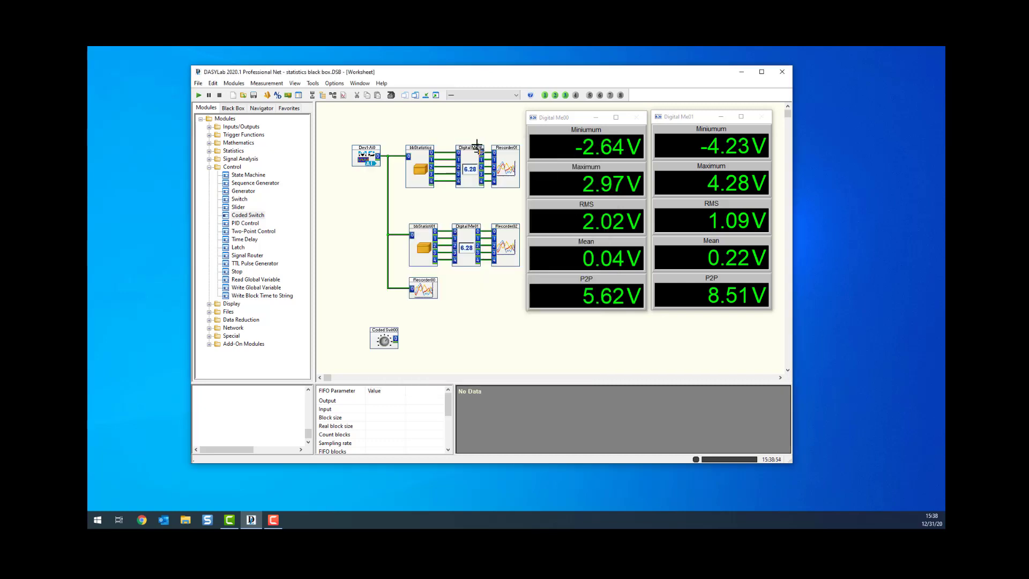
Display the coded switch's window and move it over the worksheet above the Coded Switch module
left_click(435, 95)
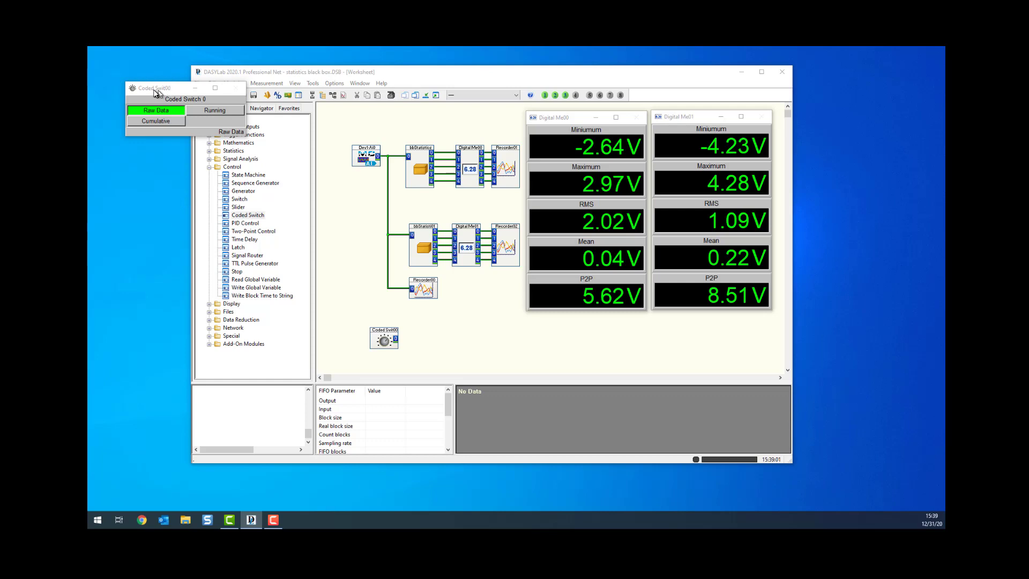
left_click_drag(141, 92, 322, 219)
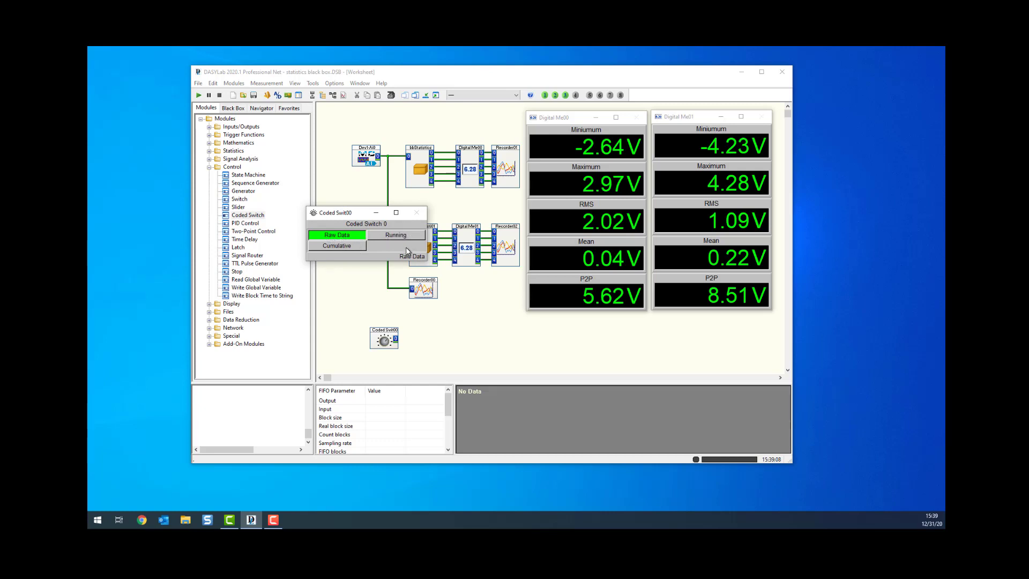
Set the coded switch's number of switch divisions to 3 and slightly widen its window
double_click(377, 340)
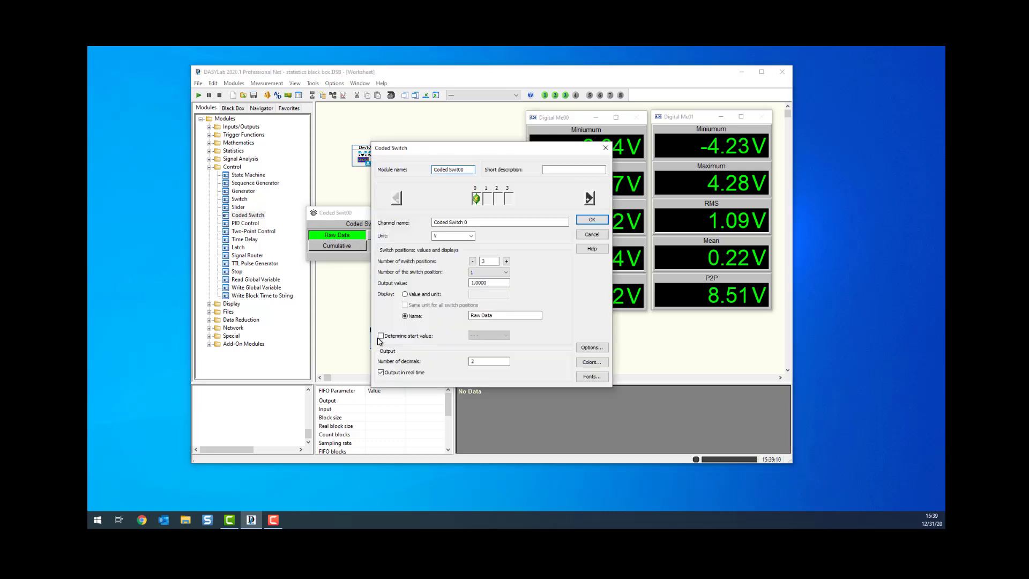
left_click(601, 347)
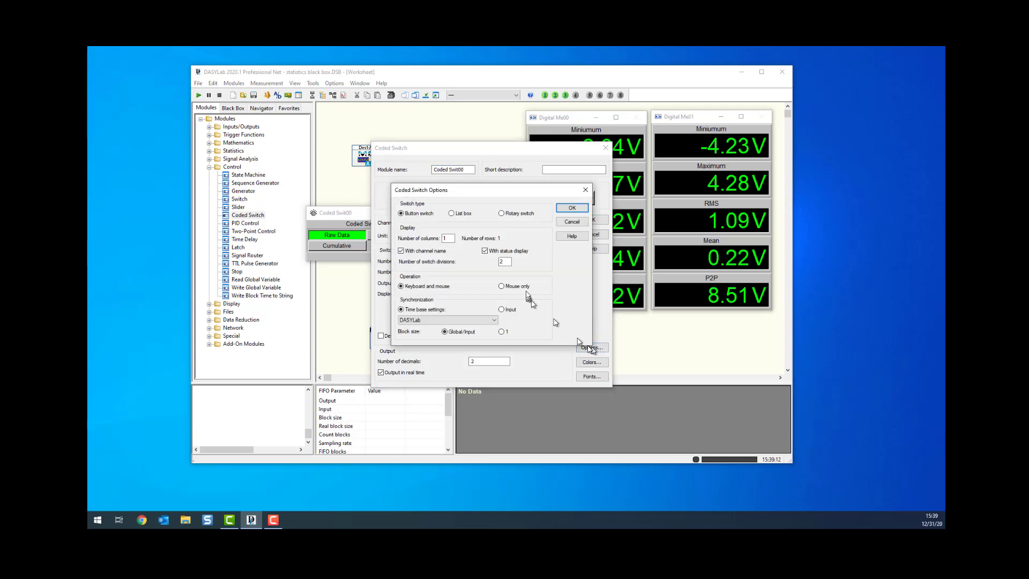
left_click_drag(507, 262, 491, 262)
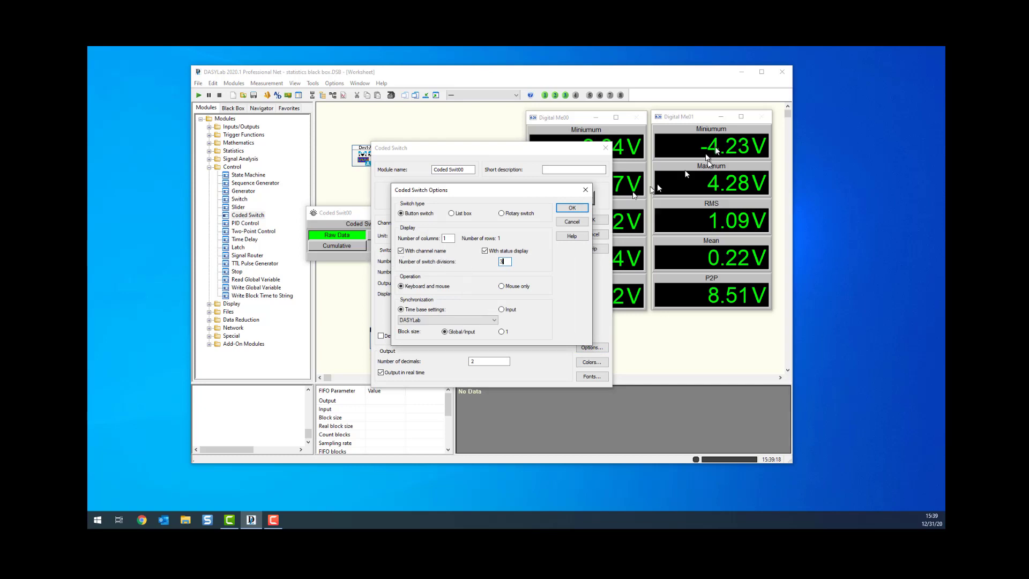
left_click(570, 208)
left_click(593, 220)
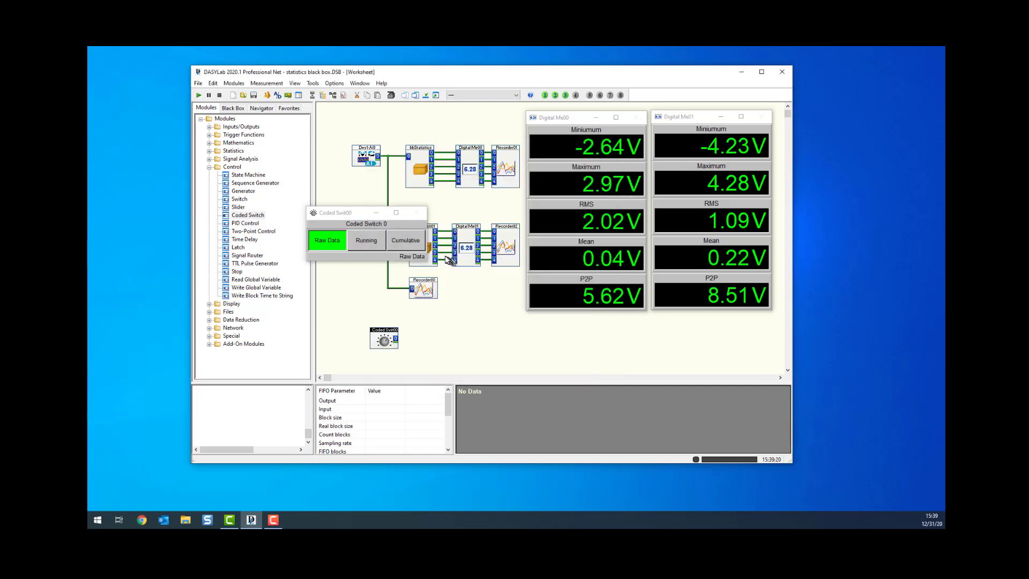
left_click_drag(427, 242, 449, 242)
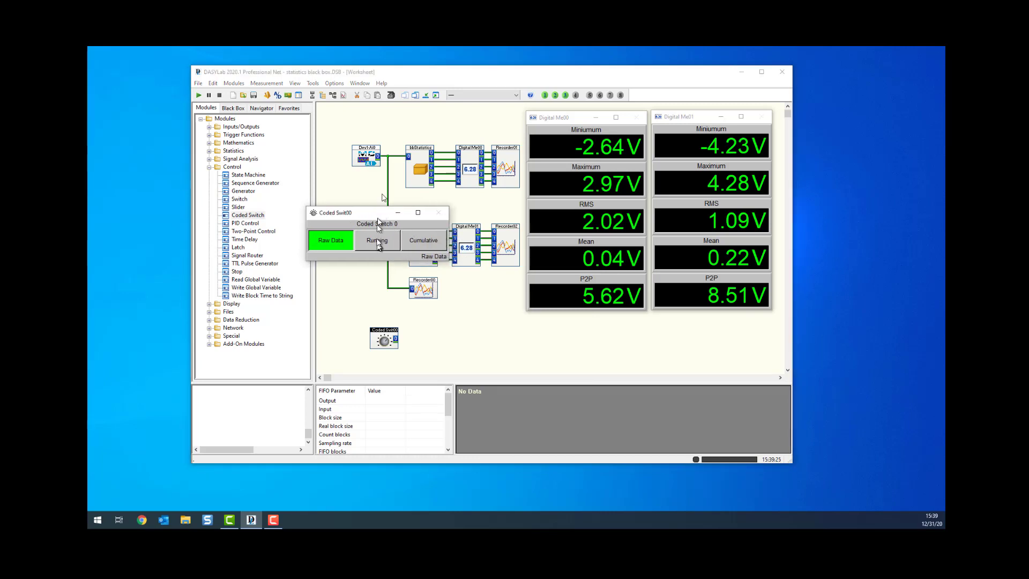
Add a link graphic about 184 by 24 DLU below the date and time in Layout 1 and link it to the coded switch
left_click(359, 83)
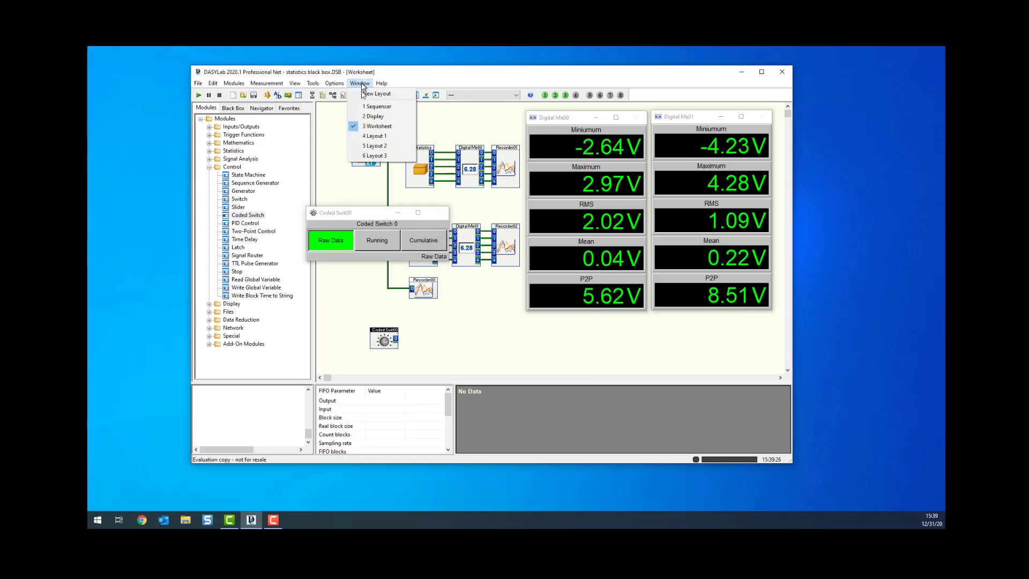
left_click(374, 136)
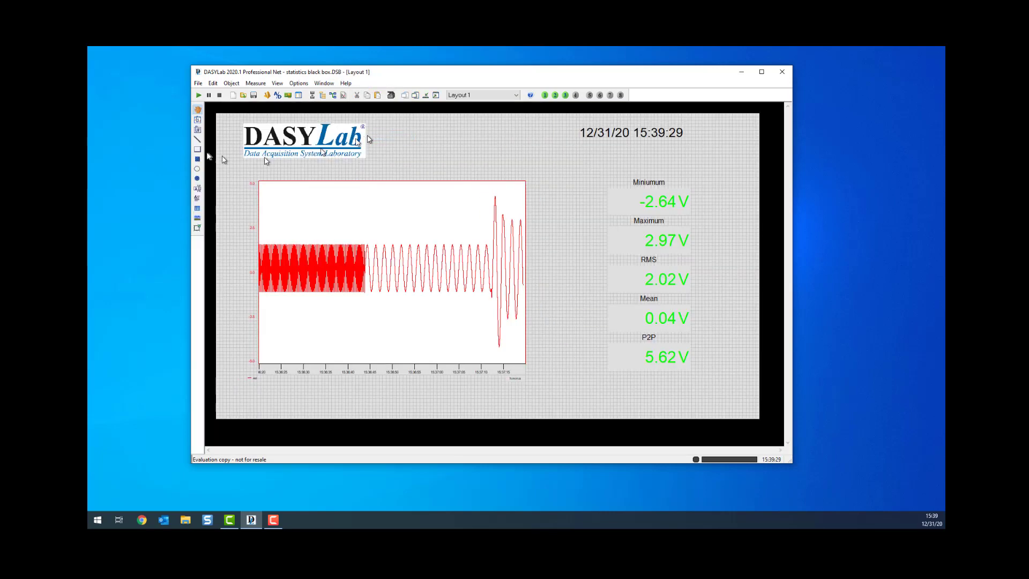
left_click(197, 120)
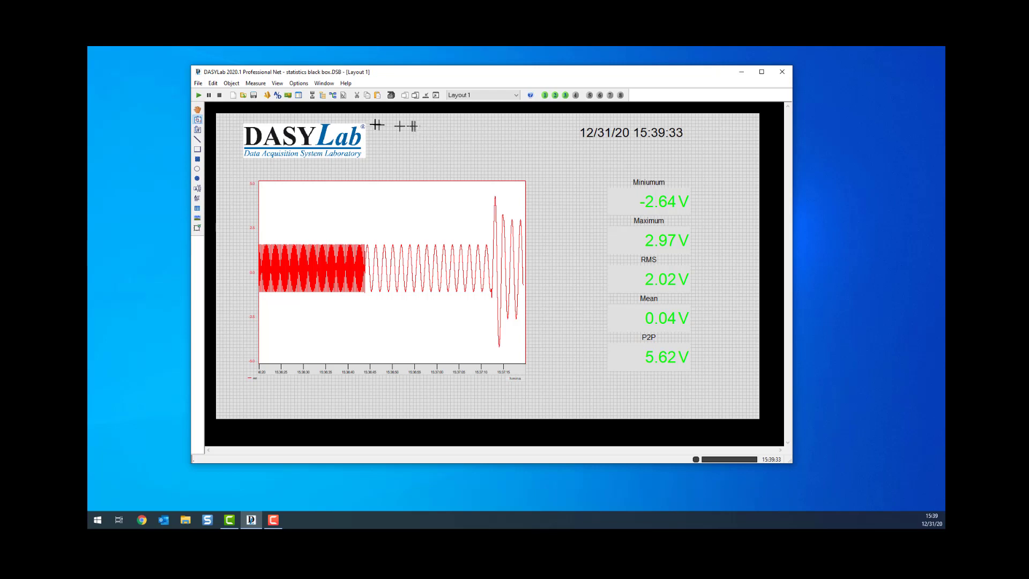
left_click_drag(586, 143, 743, 164)
left_click(427, 195)
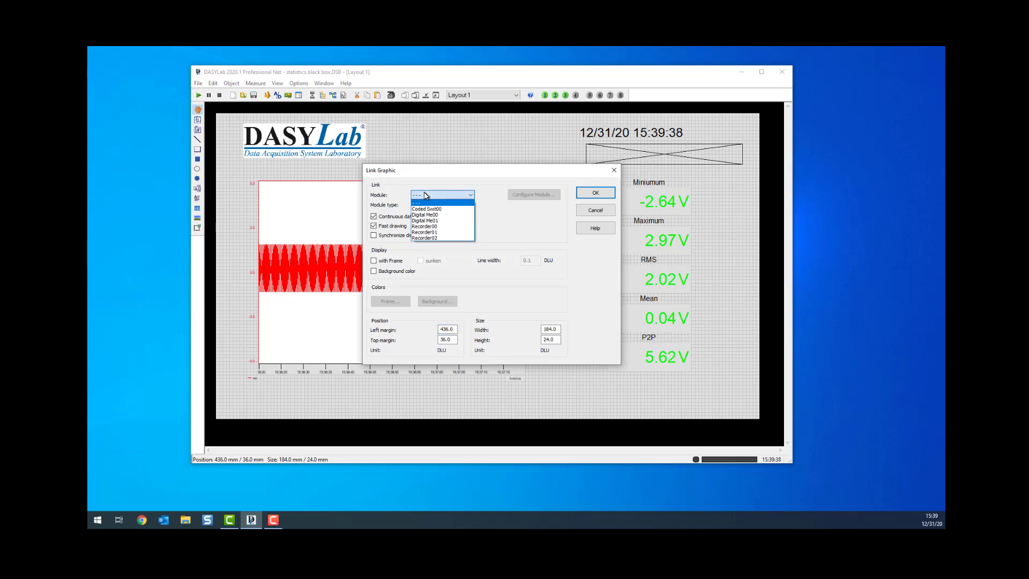
left_click(429, 209)
left_click(596, 192)
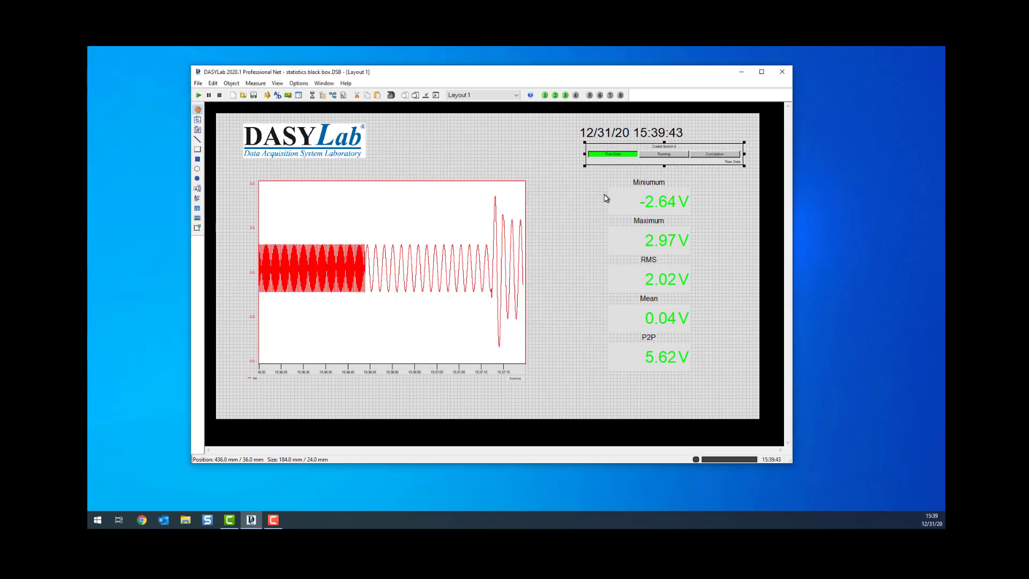
Turn off the channel name and status display in the module options of the coded switch graphic
double_click(664, 157)
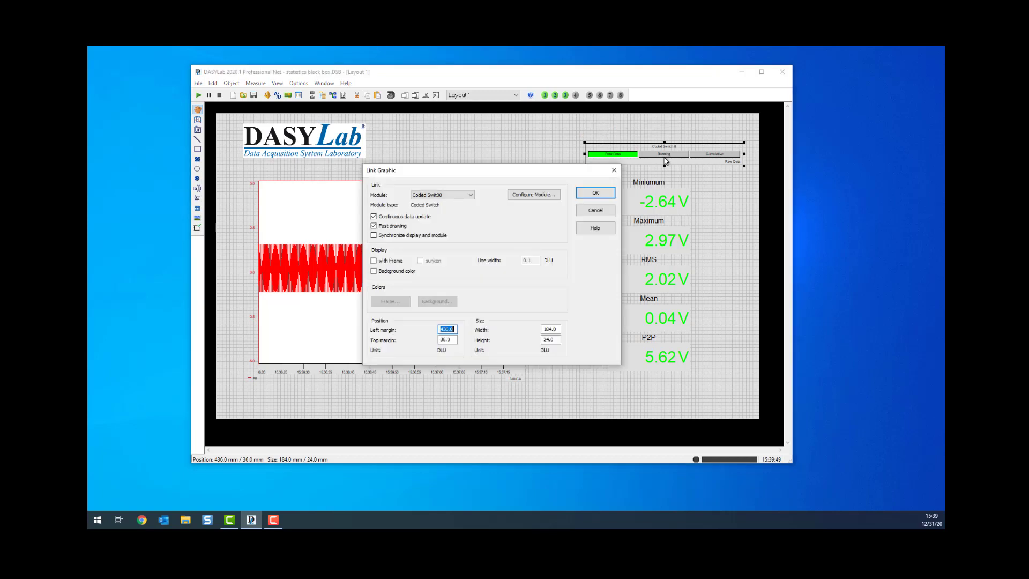
left_click(539, 196)
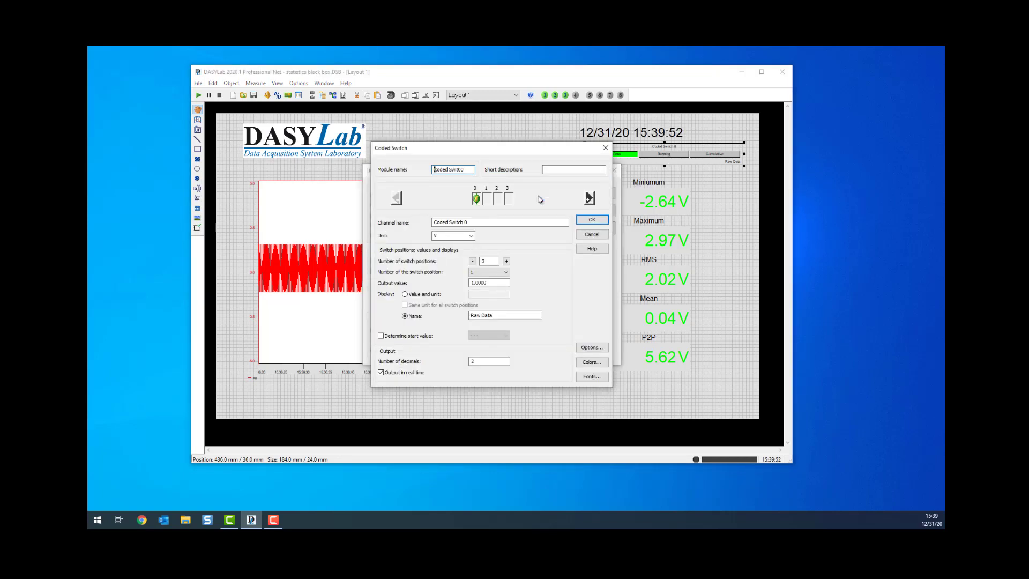
left_click(590, 348)
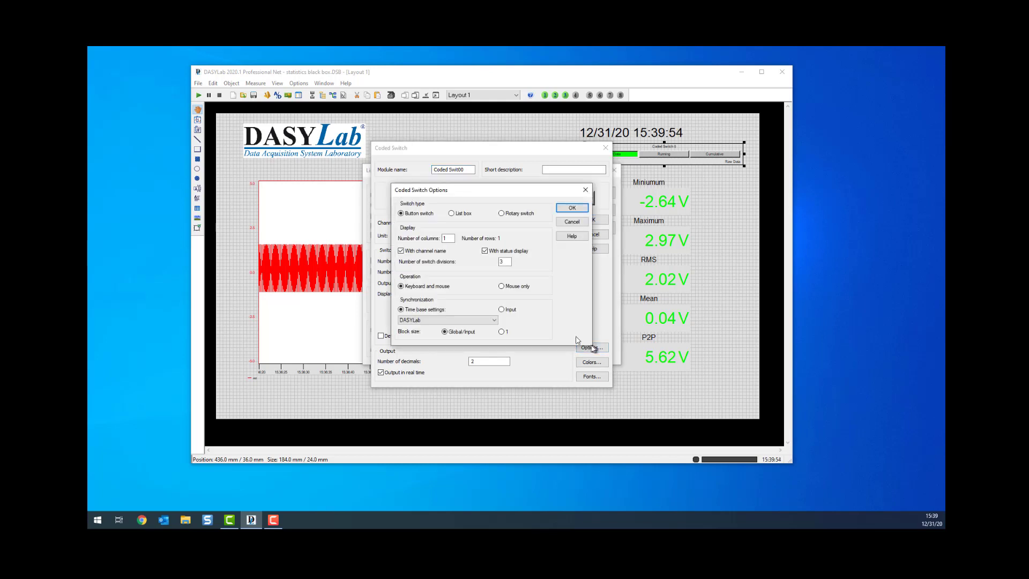
left_click(413, 250)
left_click(571, 209)
left_click(582, 221)
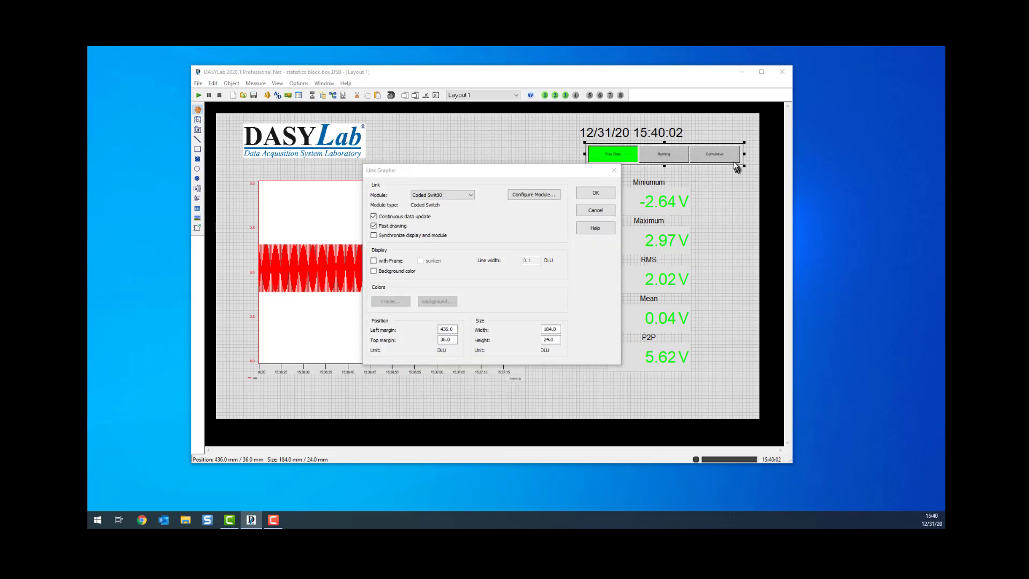
left_click(595, 194)
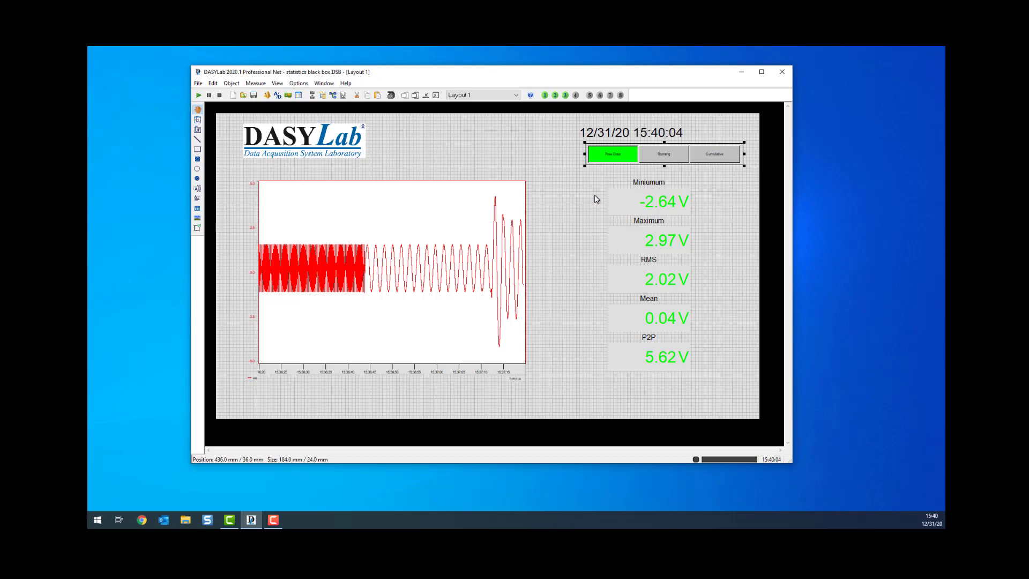
Copy the coded switch graphic from Layout 1 and paste it into Layout 2 and Layout 3
right_click(652, 152)
key("Escape")
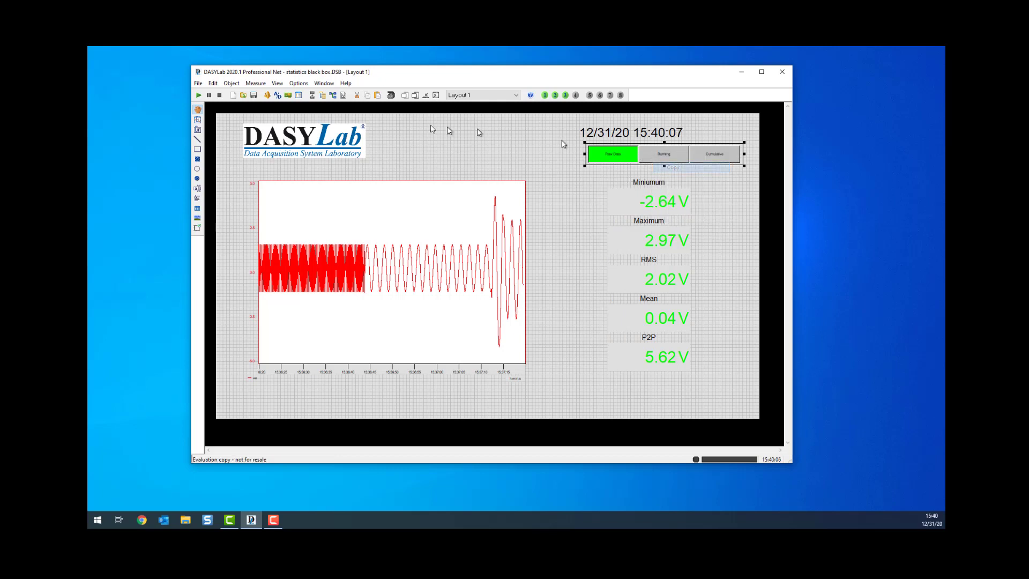
left_click(466, 96)
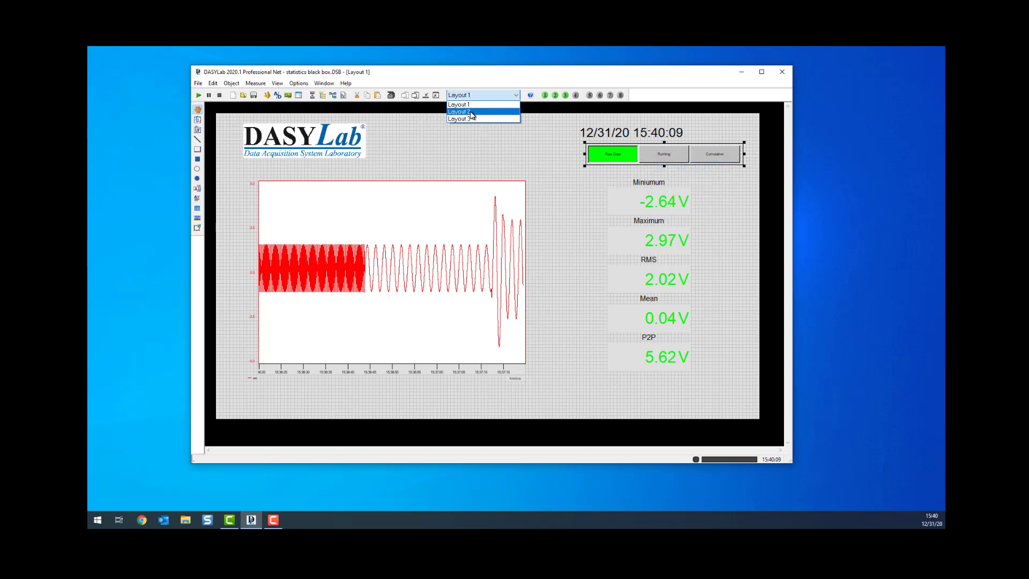
left_click(472, 115)
key("ctrl+v")
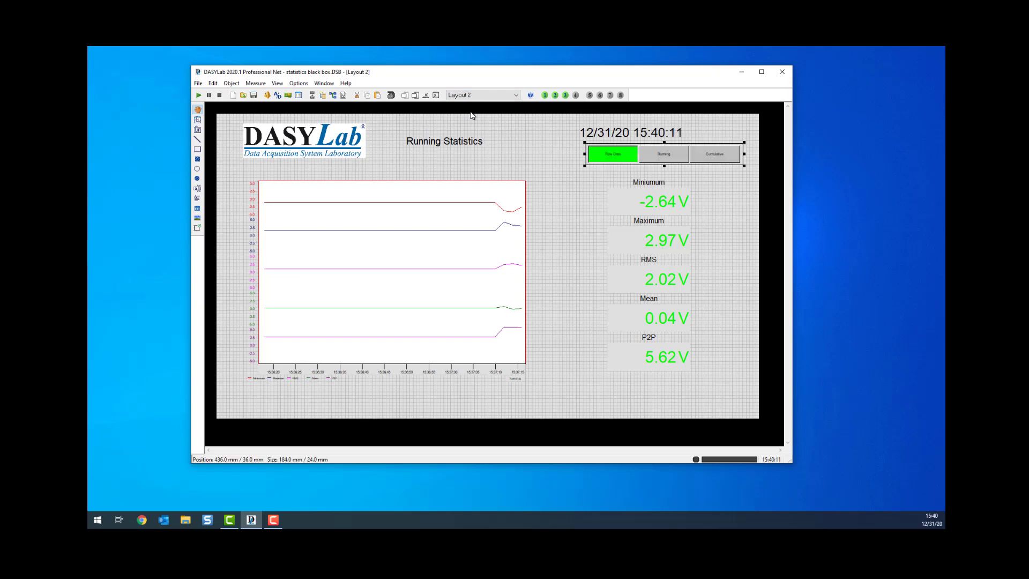
left_click(461, 95)
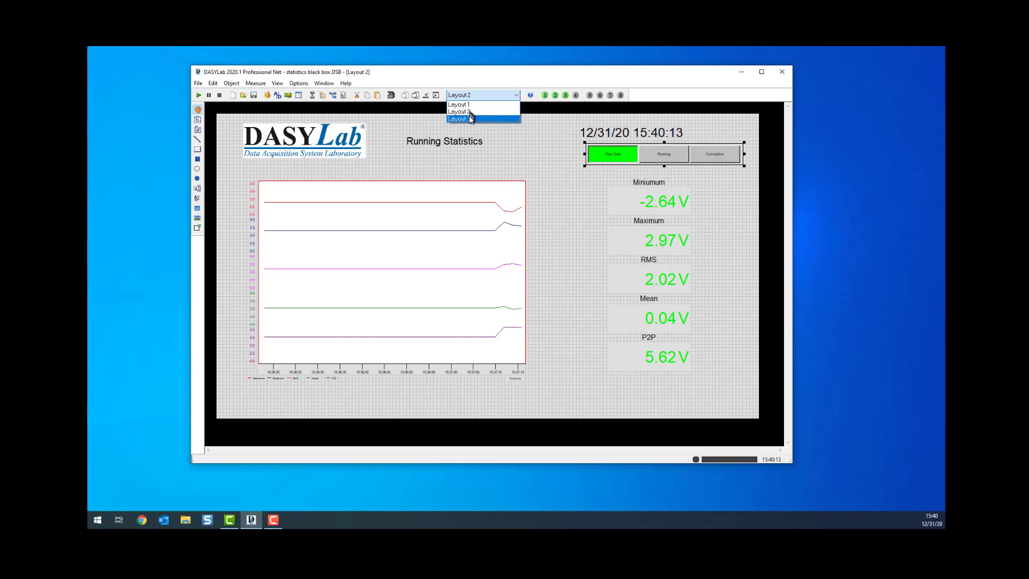
left_click(469, 119)
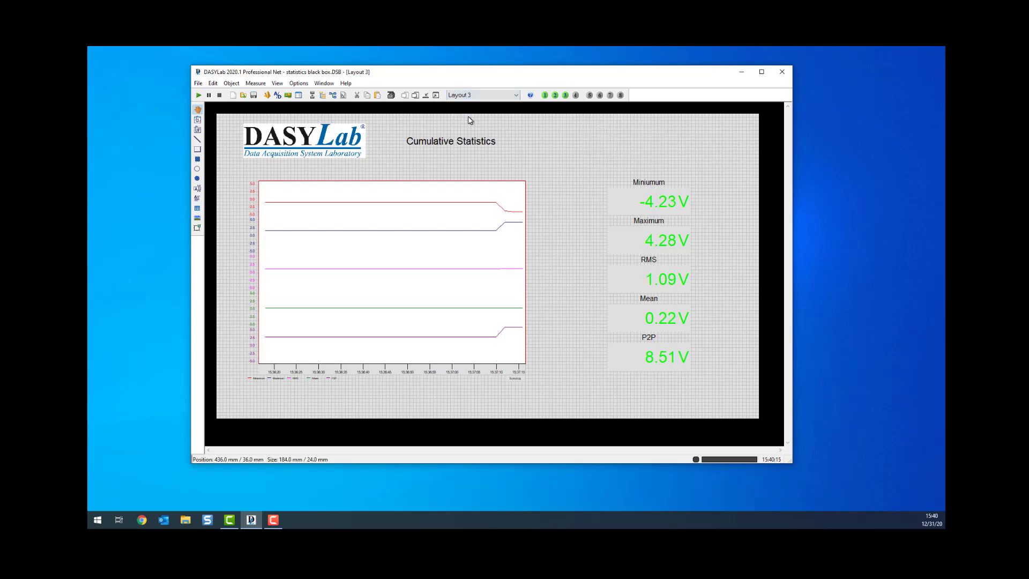
key("ctrl+v")
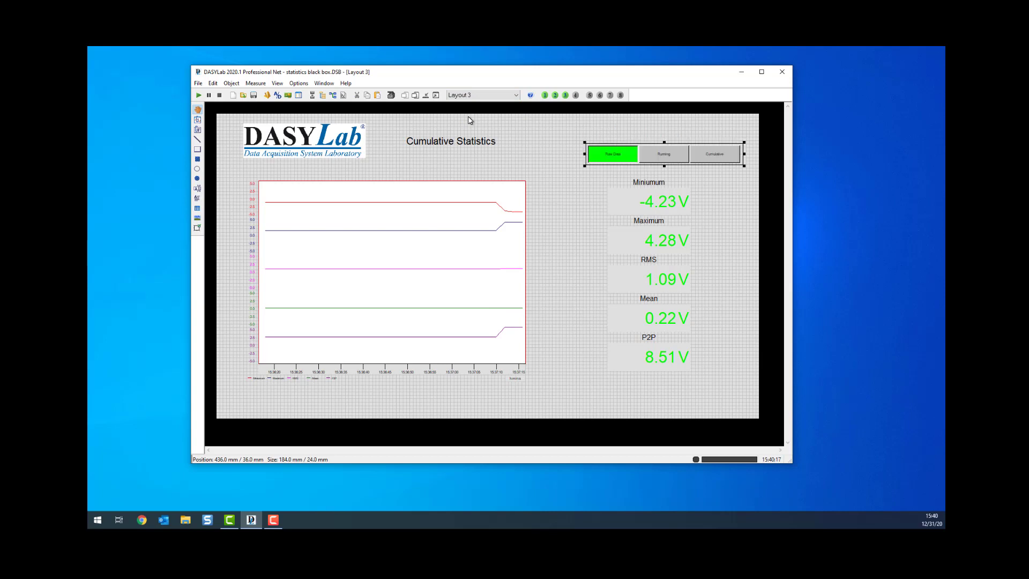
Copy the date and time text from Layout 2 to Layout 3 above the coded switch graphic
left_click(467, 96)
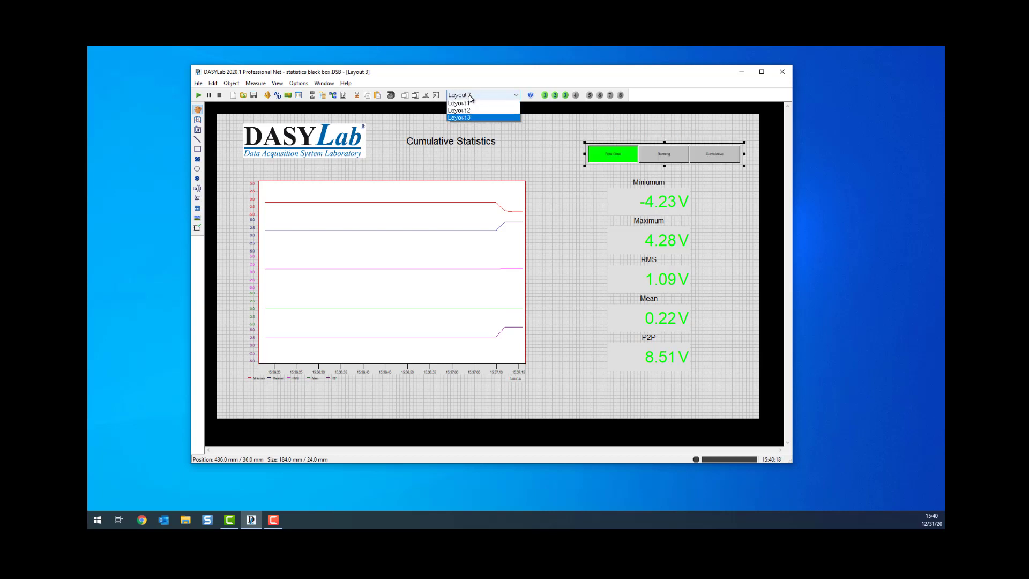
left_click(472, 112)
left_click(596, 133)
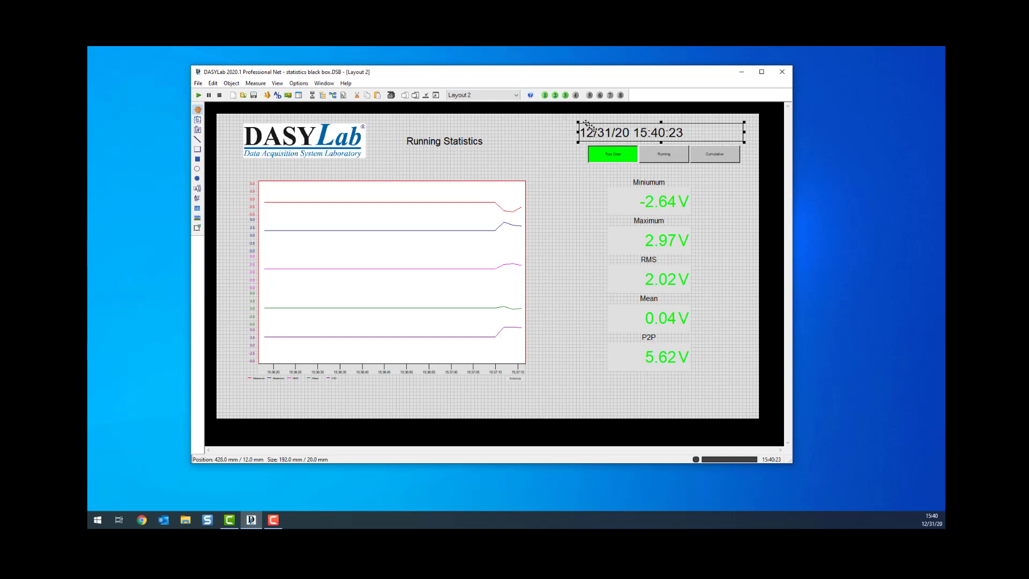
left_click(473, 95)
left_click(474, 119)
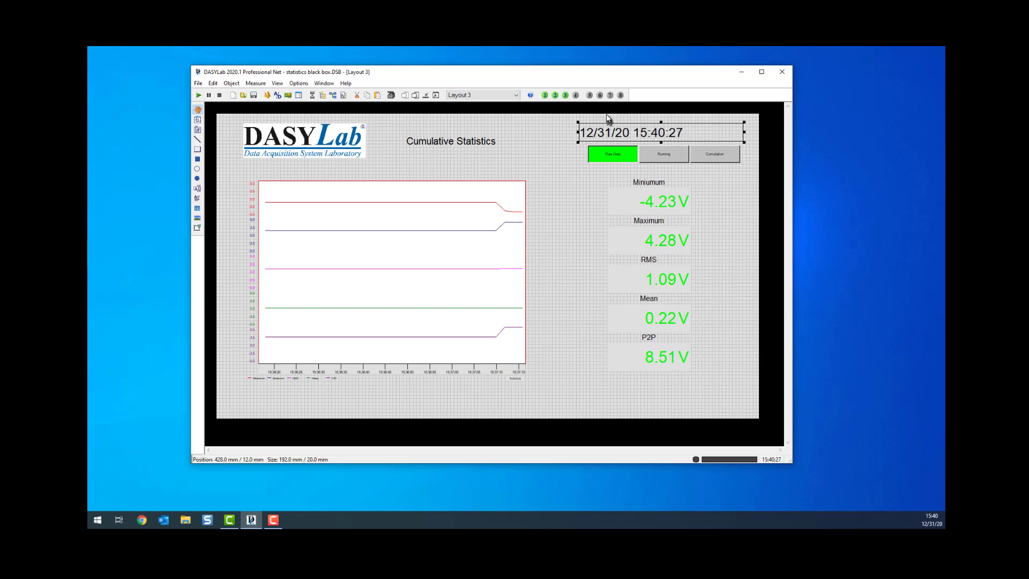
left_click(538, 150)
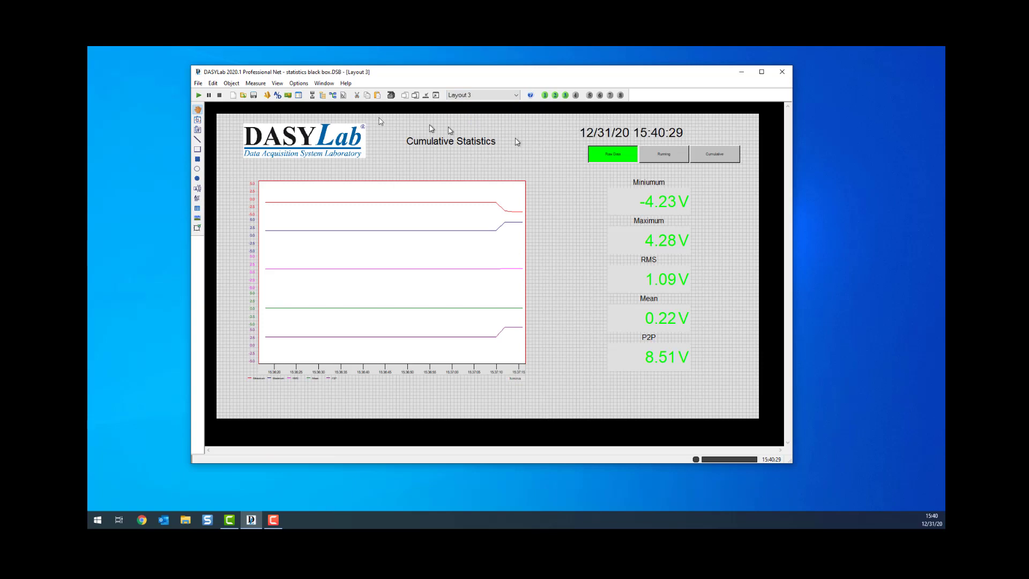
Return to the worksheet, minimize the coded switch window and add an Action module beside the Coded Switch module
left_click(332, 95)
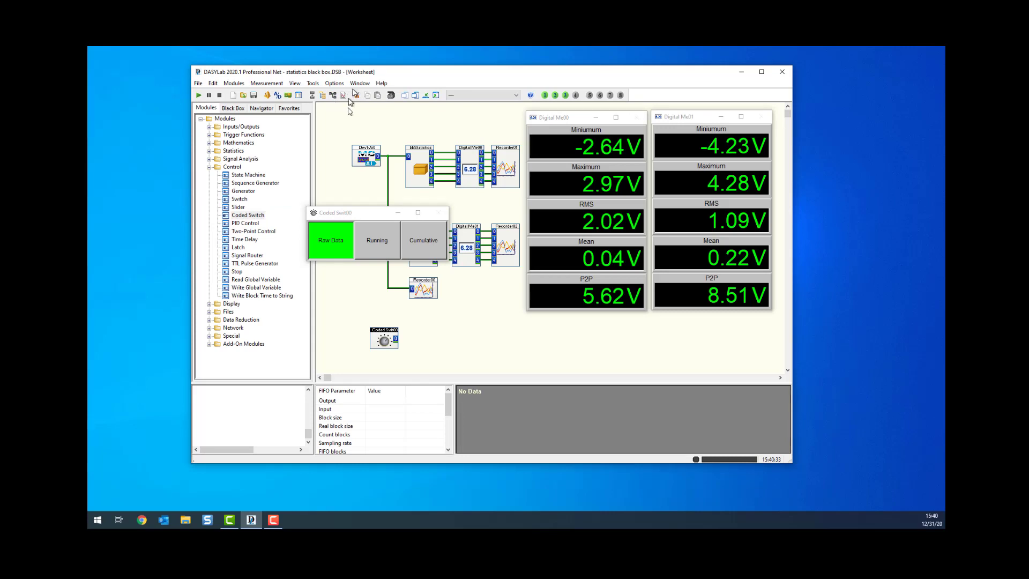
left_click(402, 215)
left_click(210, 336)
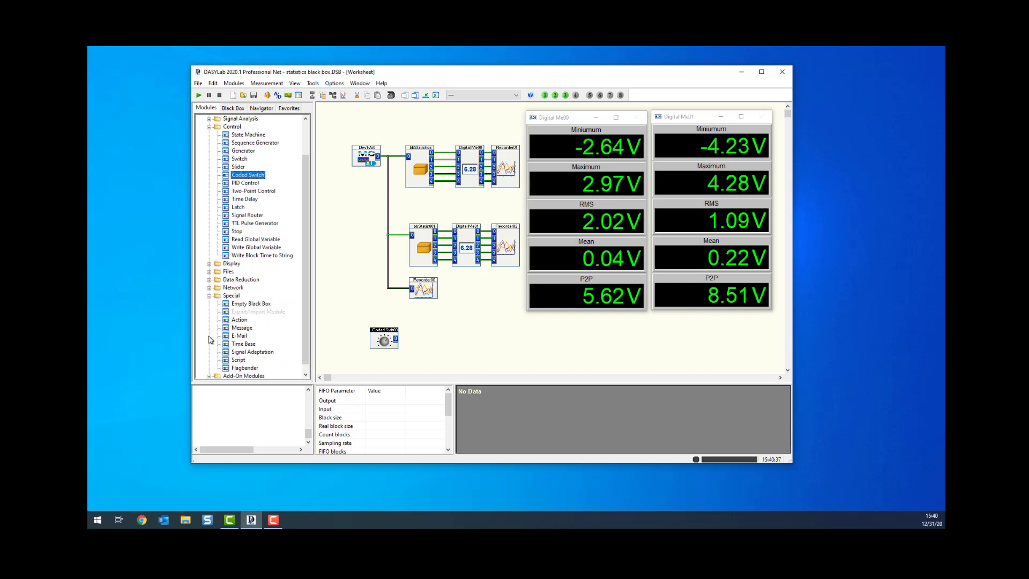
left_click(239, 320)
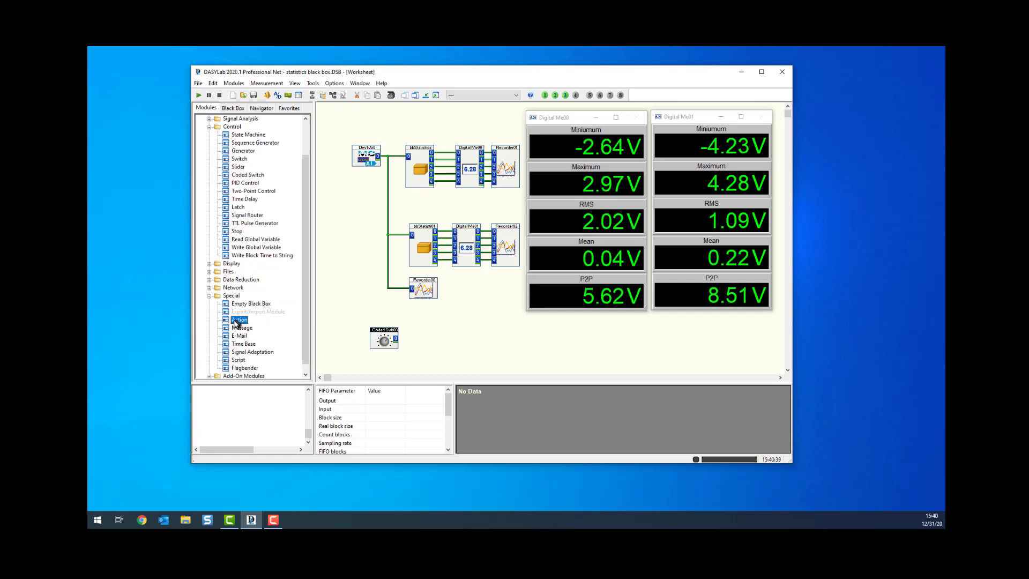
left_click_drag(236, 323, 428, 336)
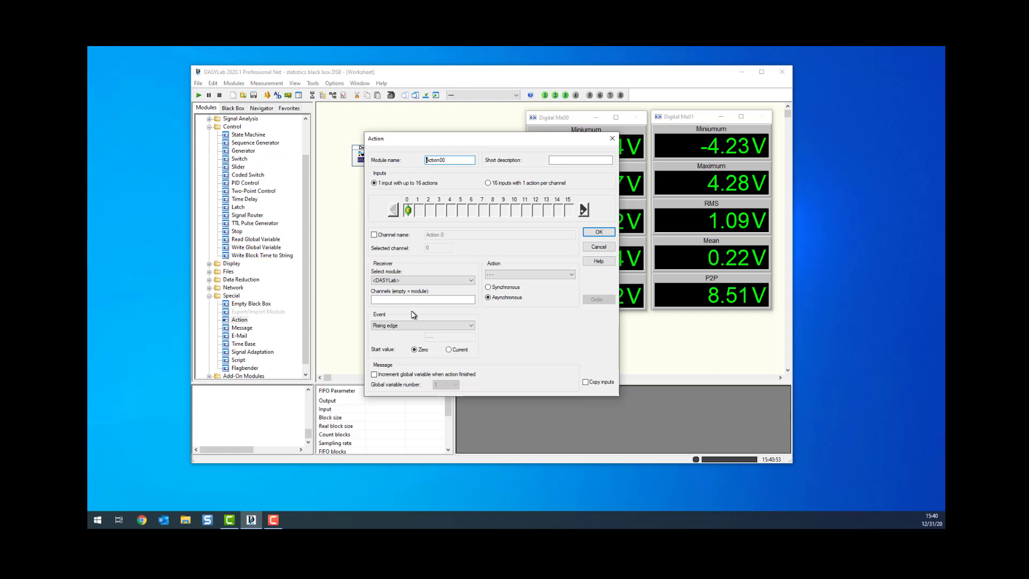
Choose DASYLab as the receiver of the first action and Layout: Display in full screen mode as its action
left_click(416, 279)
left_click(414, 288)
left_click(534, 276)
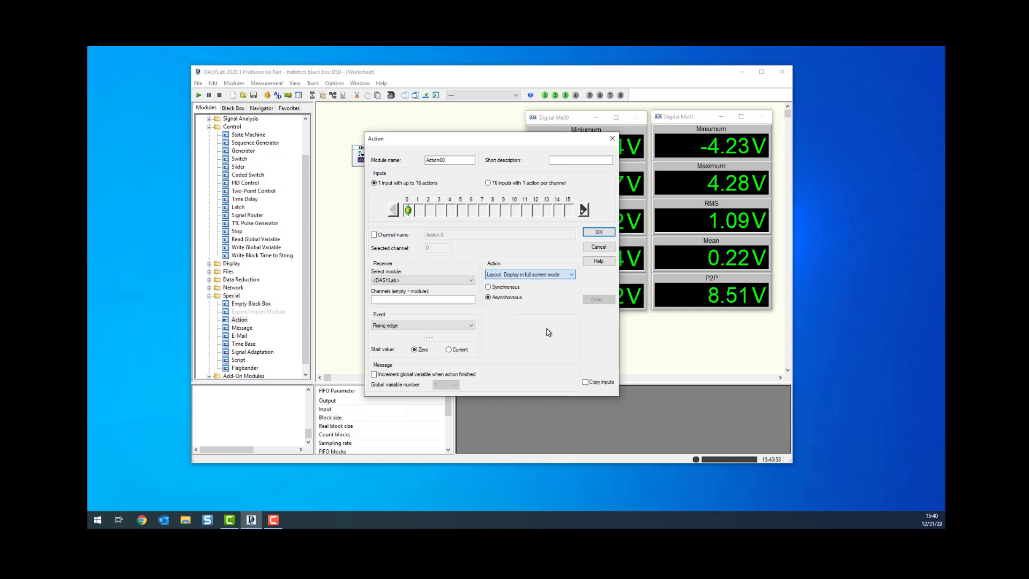
left_click(545, 329)
Set the layout parameter to 1 and the triggering event of the action to Input value changed
left_click(425, 326)
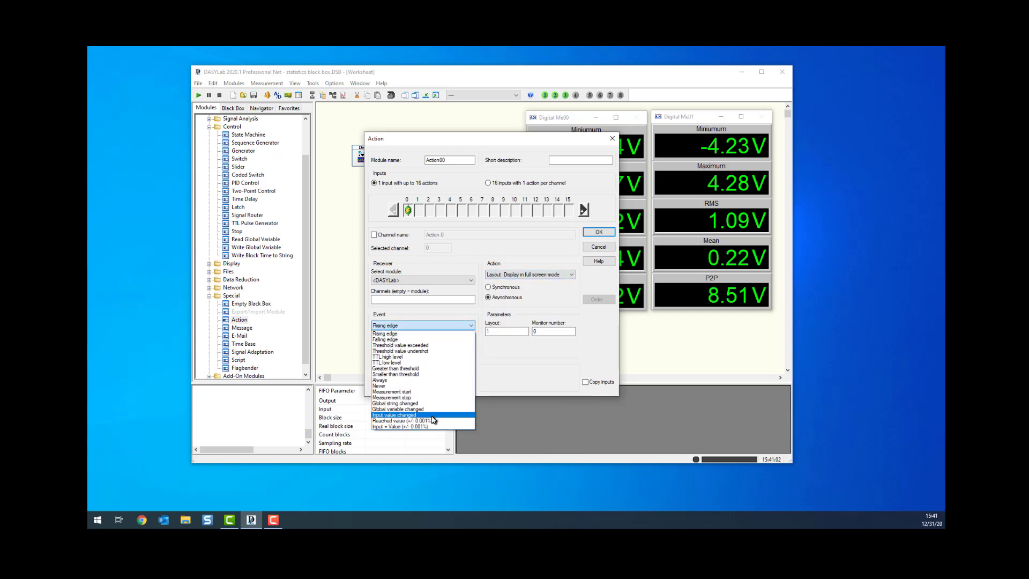
left_click(433, 421)
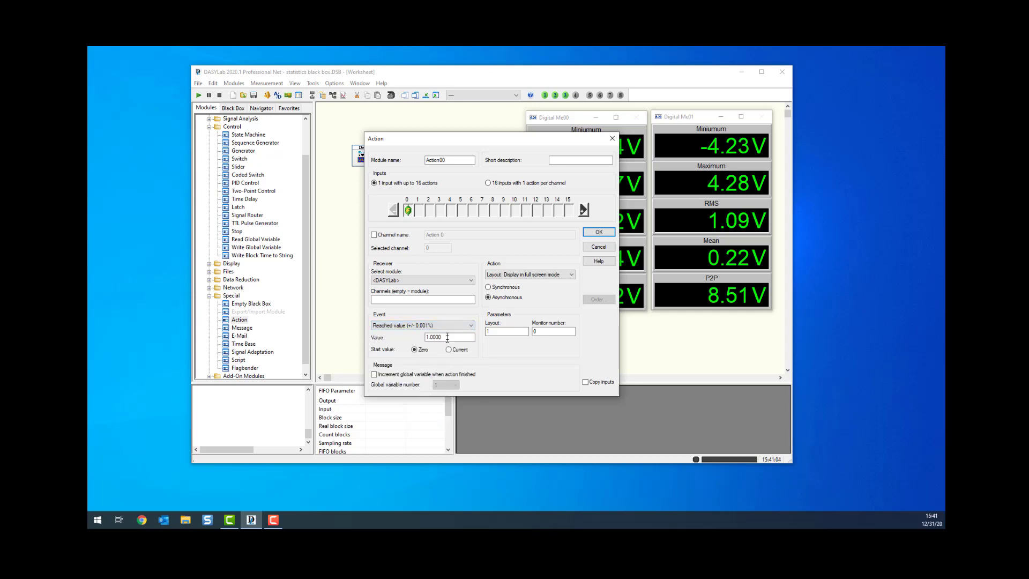
left_click(519, 332)
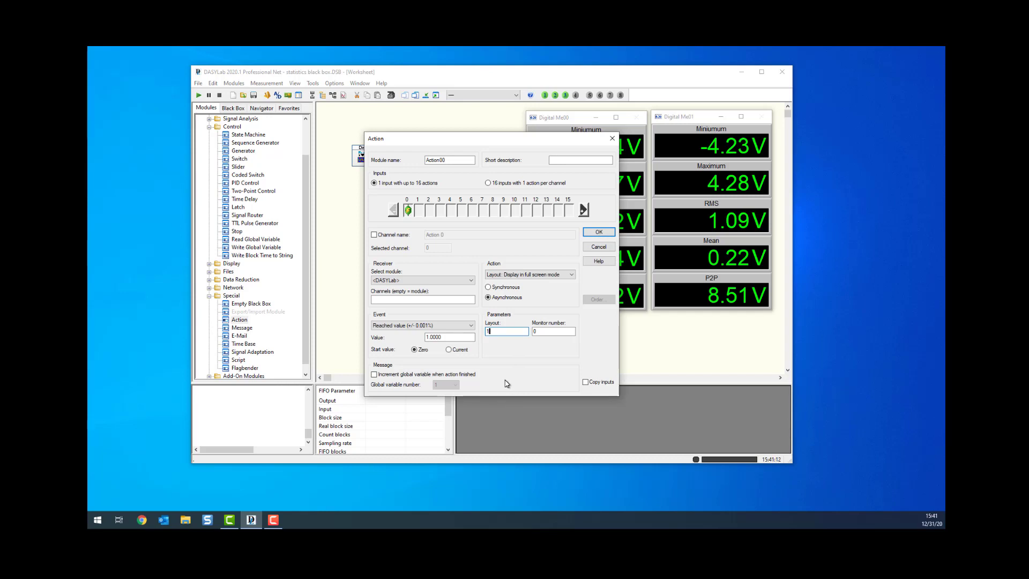
left_click(390, 326)
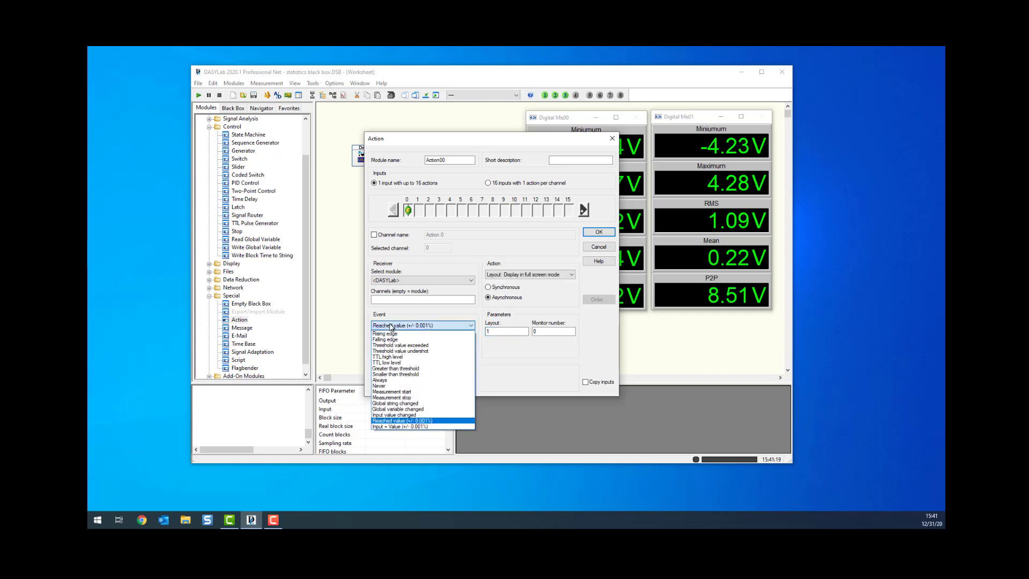
left_click(413, 415)
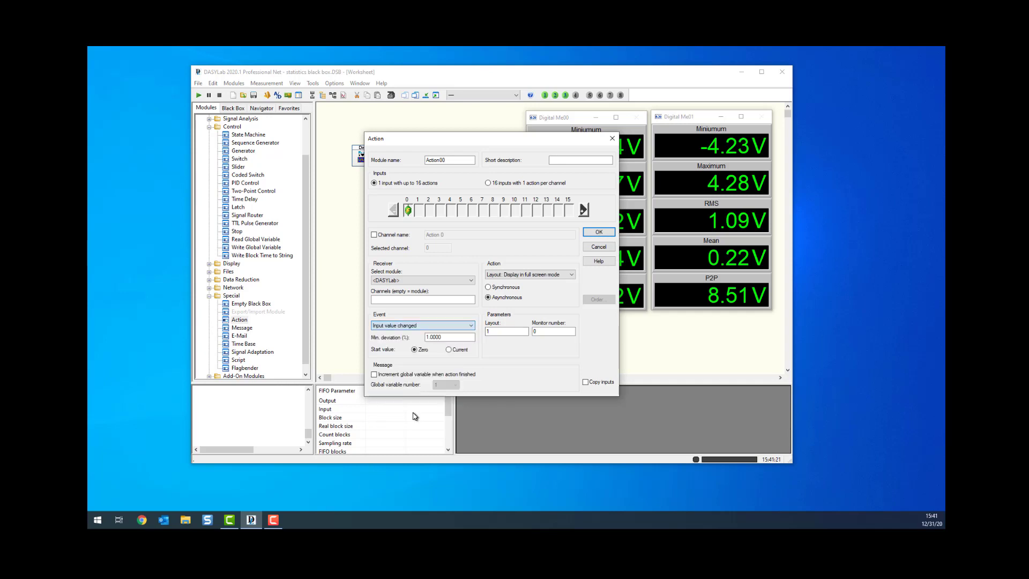
Set the layout parameter of the first action to ${INPUT} in place of a fixed number
double_click(507, 331)
right_click(501, 332)
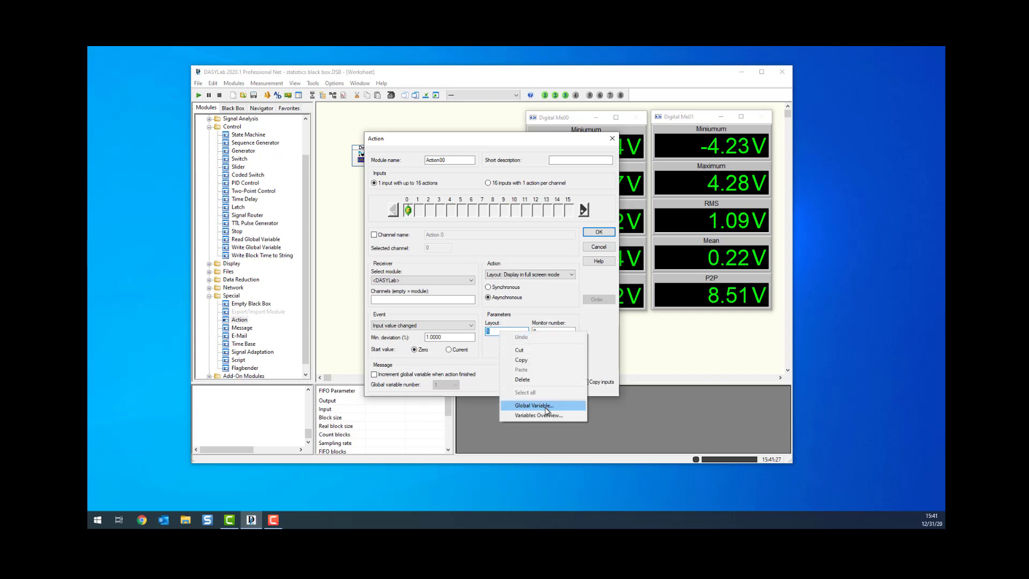
left_click(494, 332)
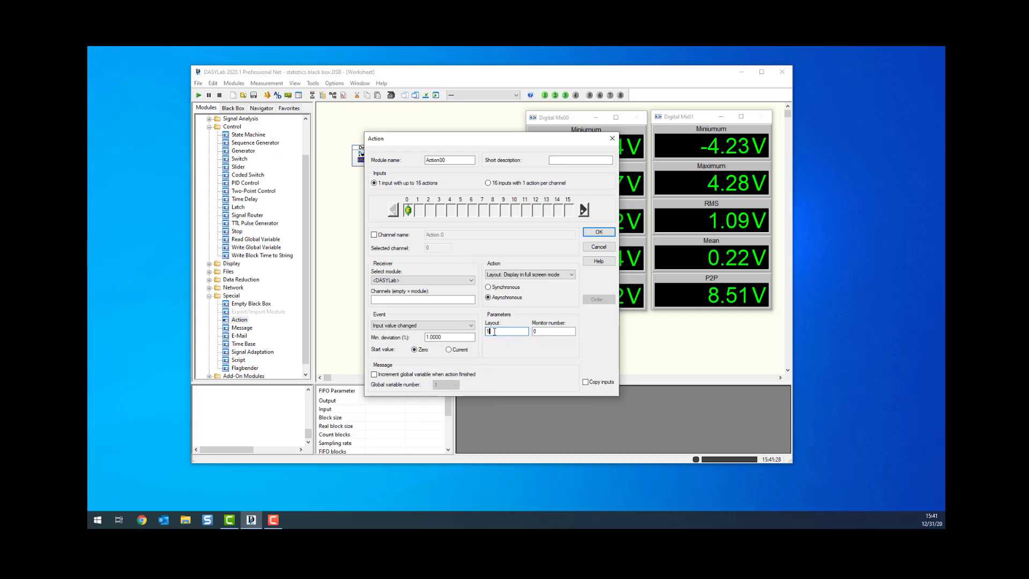
double_click(494, 332)
Add a second action that displays layout 1 in full screen mode on the Measurement start event, and confirm the Action settings
left_click(586, 211)
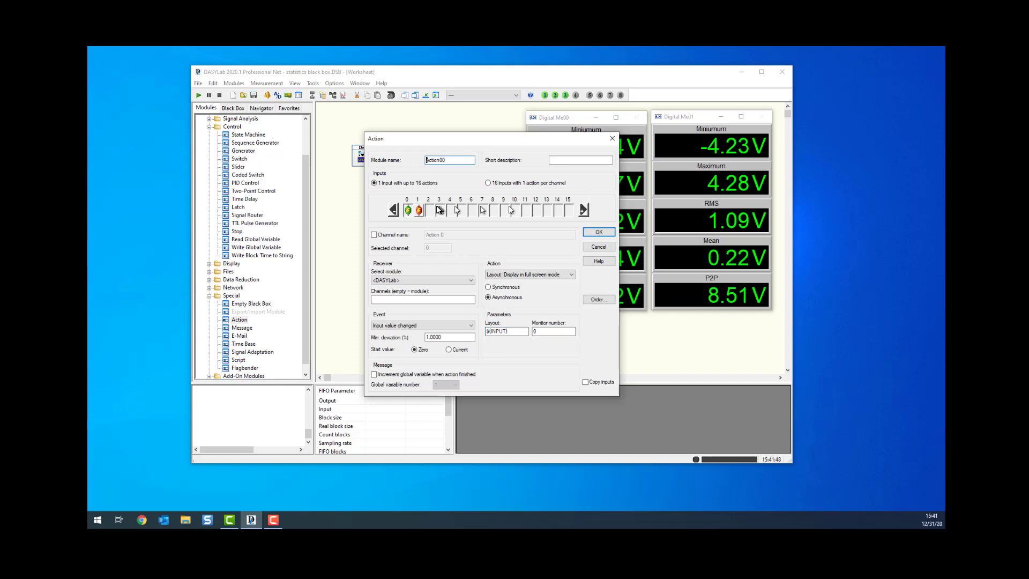
left_click(420, 210)
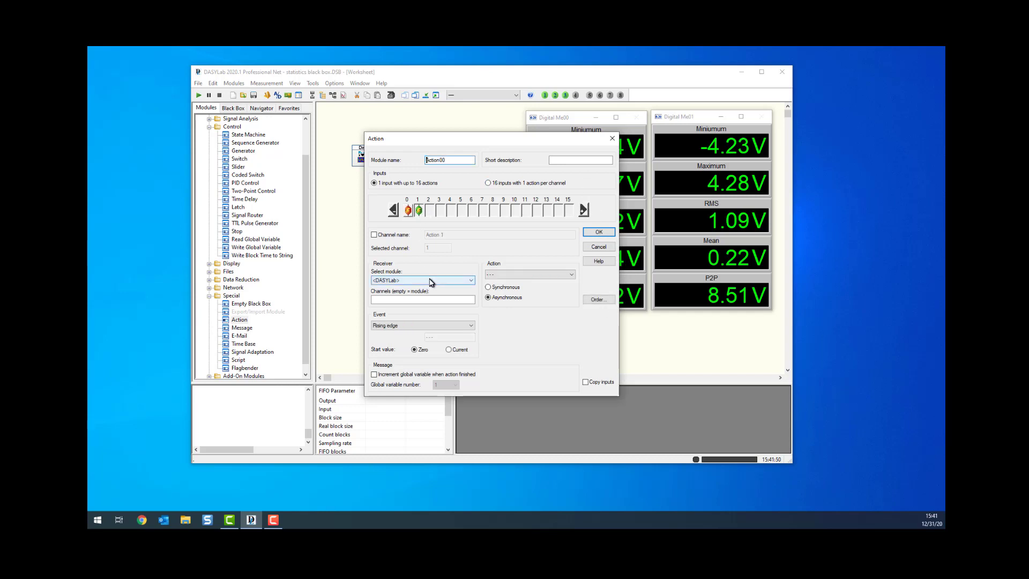
left_click(427, 325)
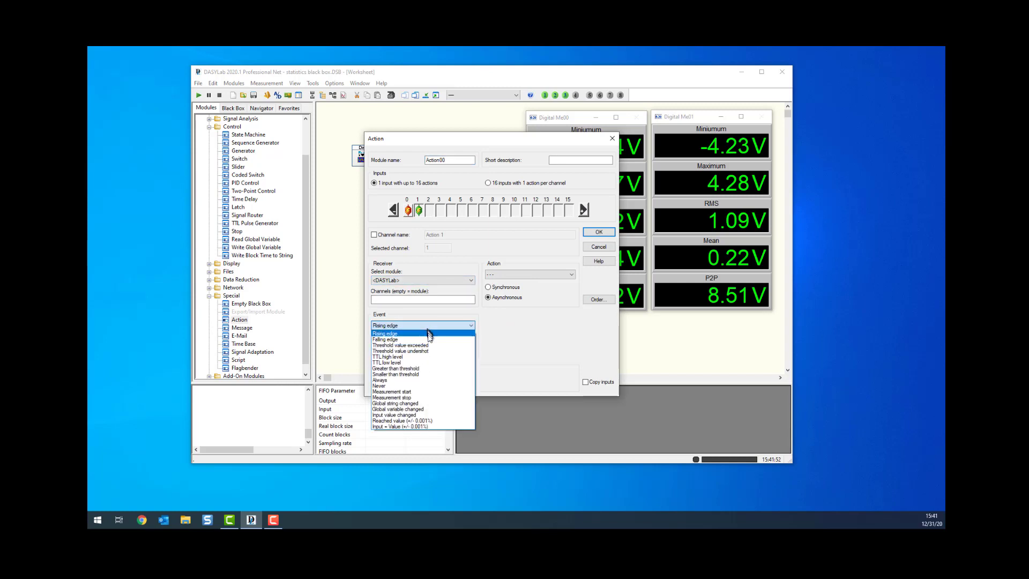
left_click(423, 391)
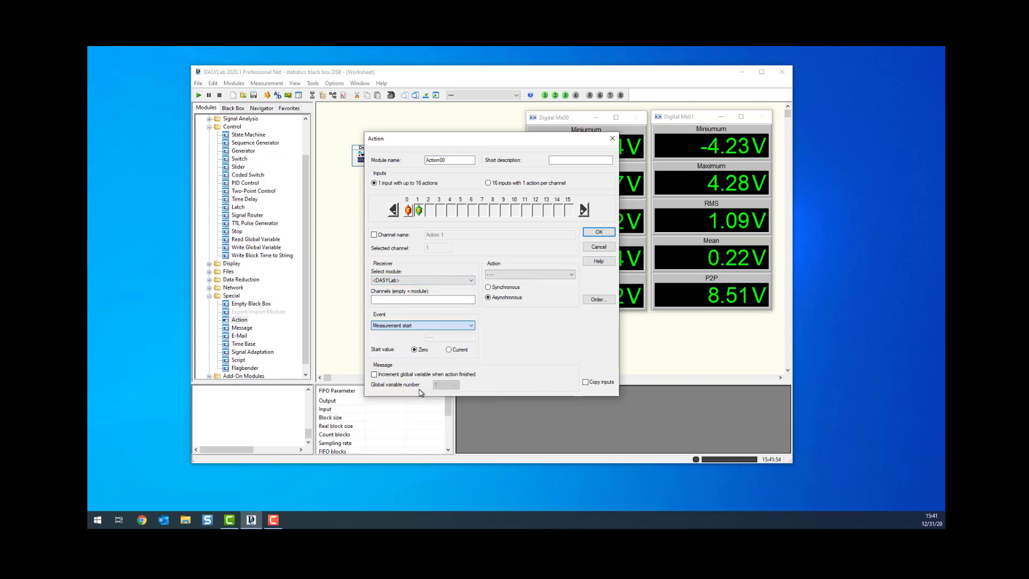
left_click(509, 278)
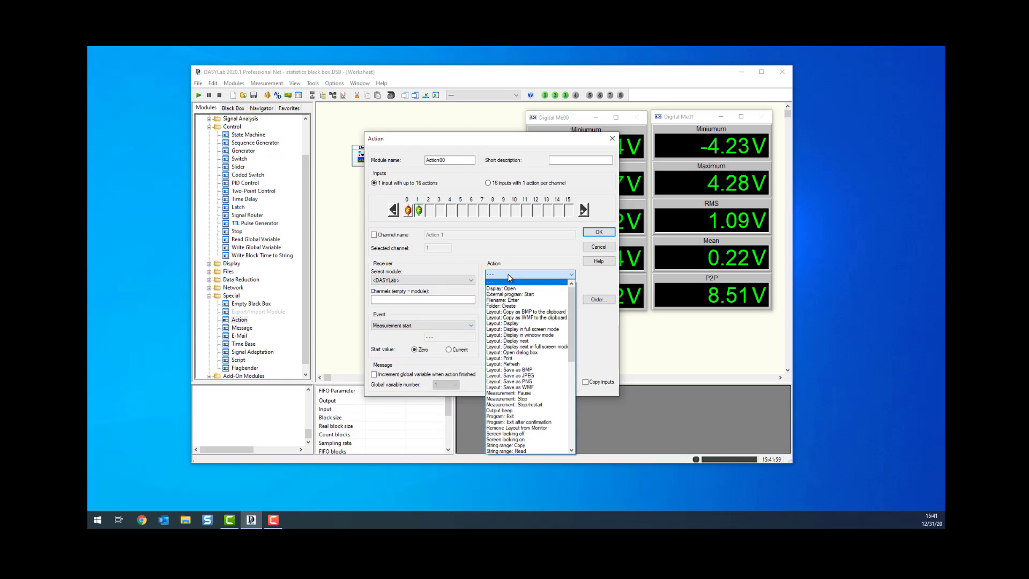
left_click(505, 329)
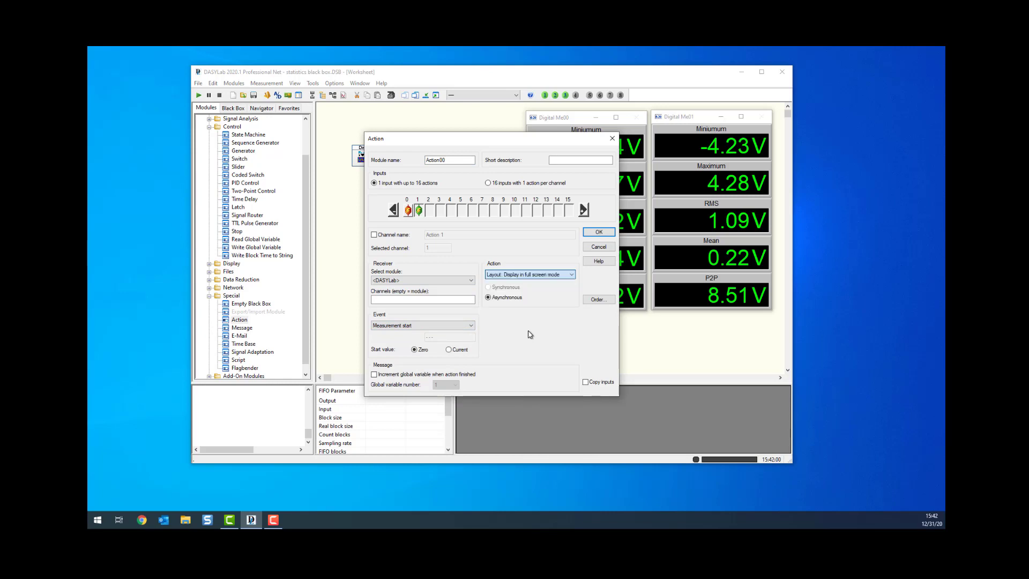
left_click(504, 331)
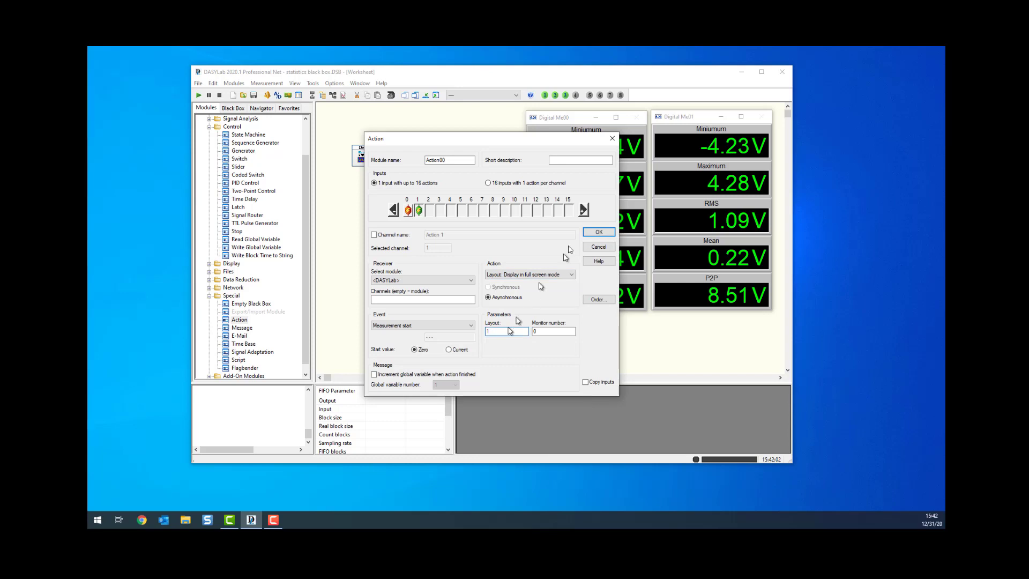
left_click(599, 233)
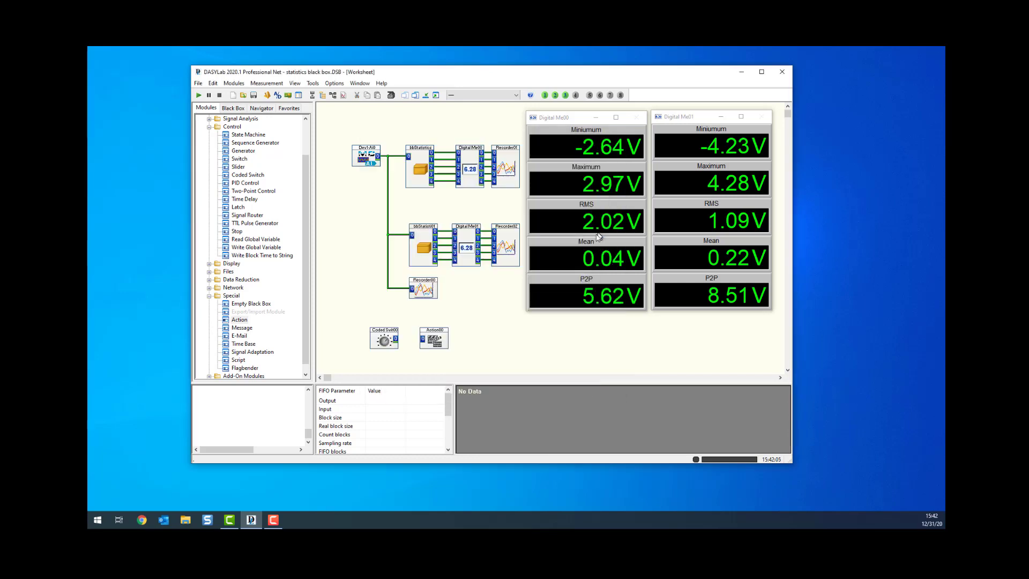
Connect the Action module to the Coded Switch output and enable the coded switch's start value with position 1
left_click(417, 343)
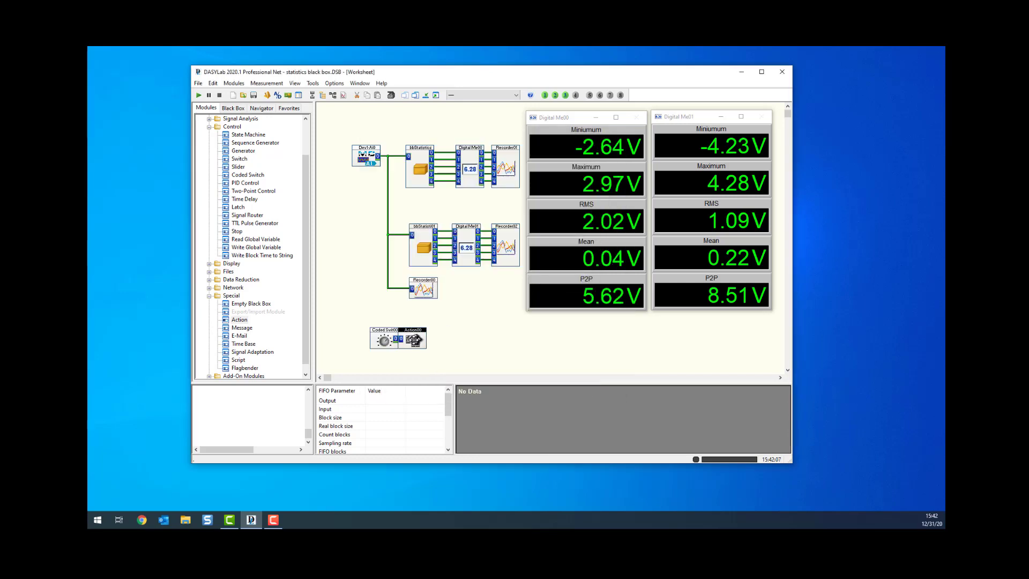
double_click(381, 345)
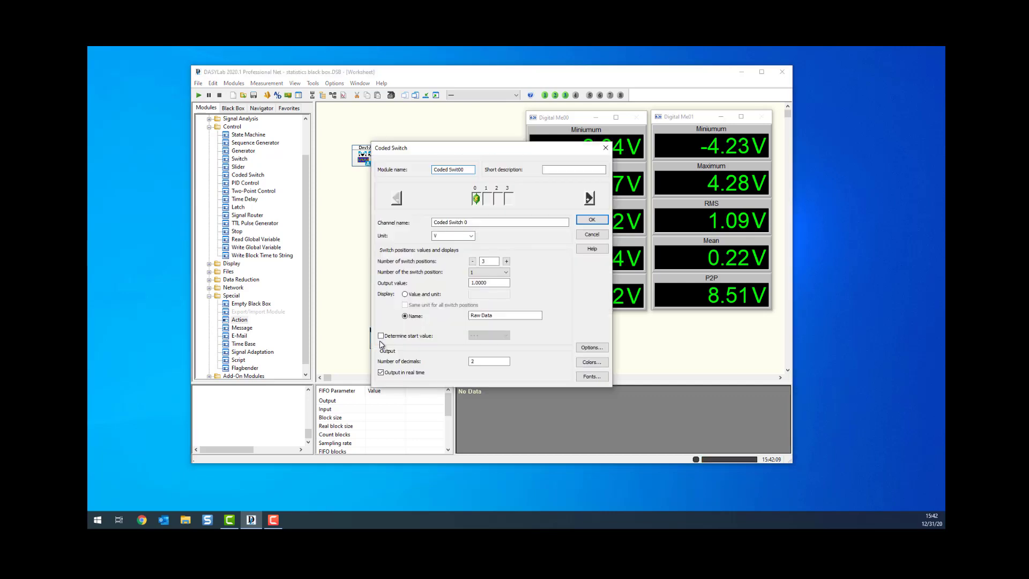
left_click(381, 336)
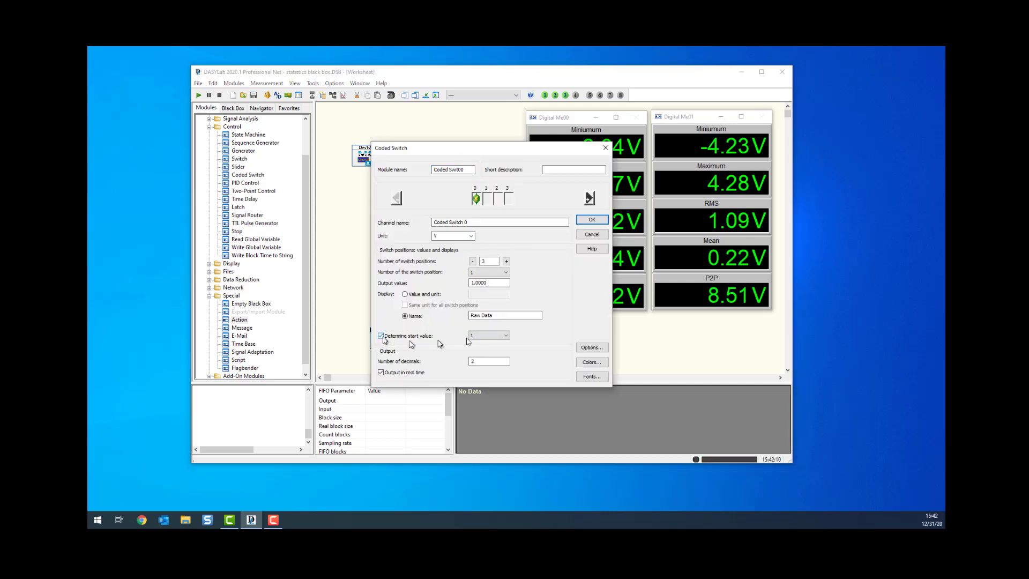
left_click(502, 336)
left_click(502, 337)
left_click(591, 221)
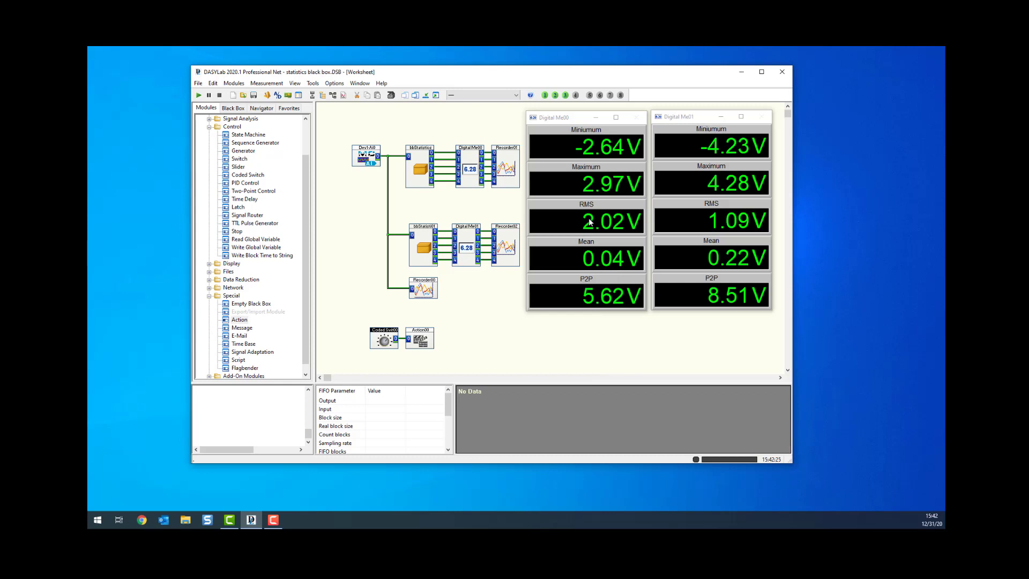
Run the measurement, test switching between the Raw Data, Running and Cumulative layouts, and leave full screen and stop the measurement
left_click(200, 98)
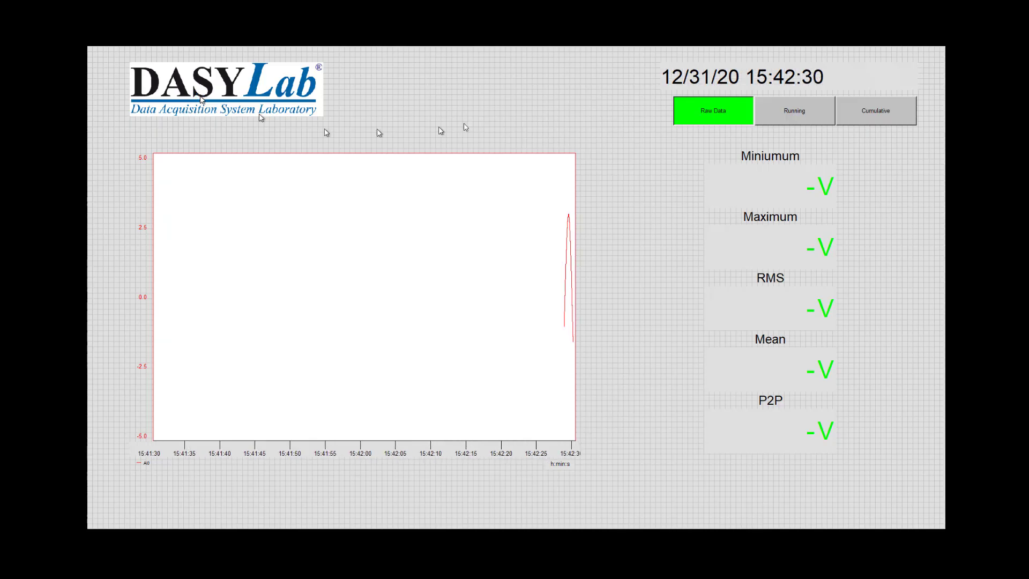
left_click(802, 112)
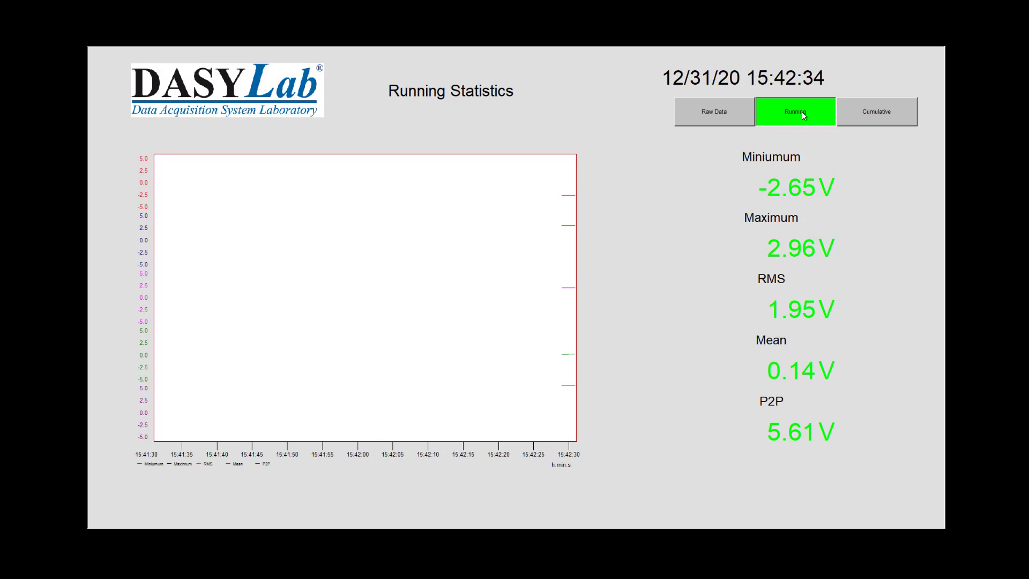
left_click(716, 113)
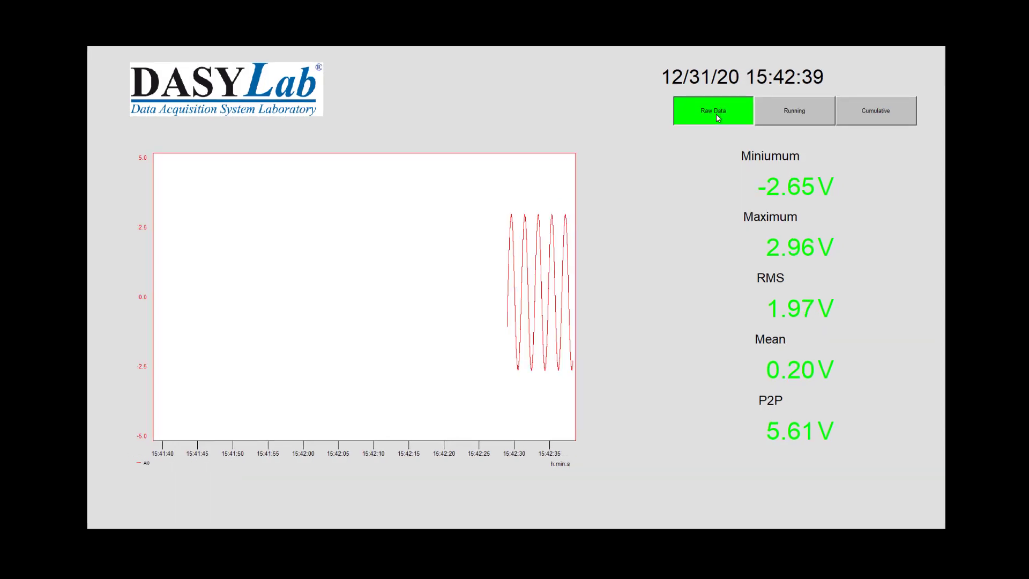
left_click(885, 119)
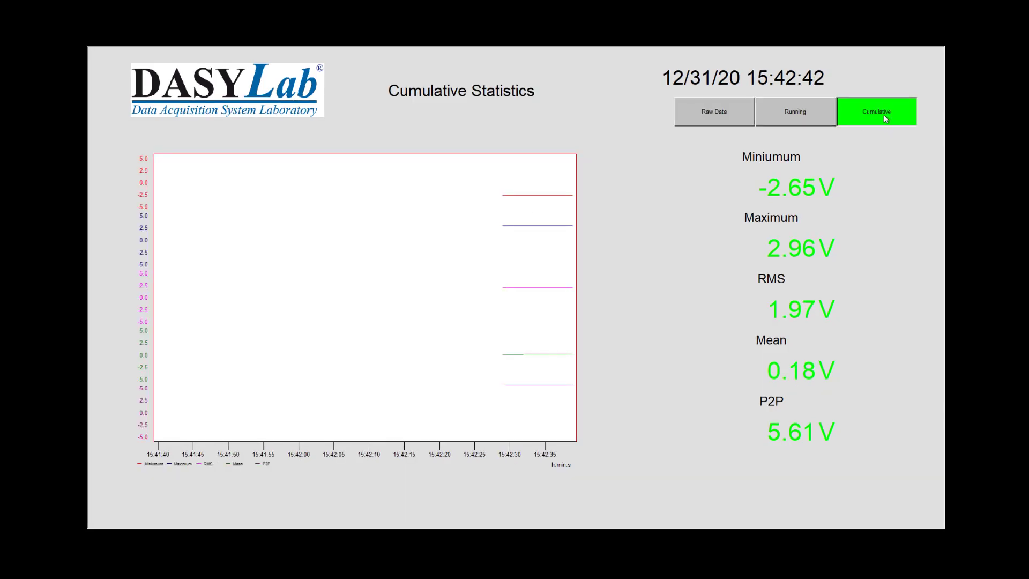
left_click(724, 110)
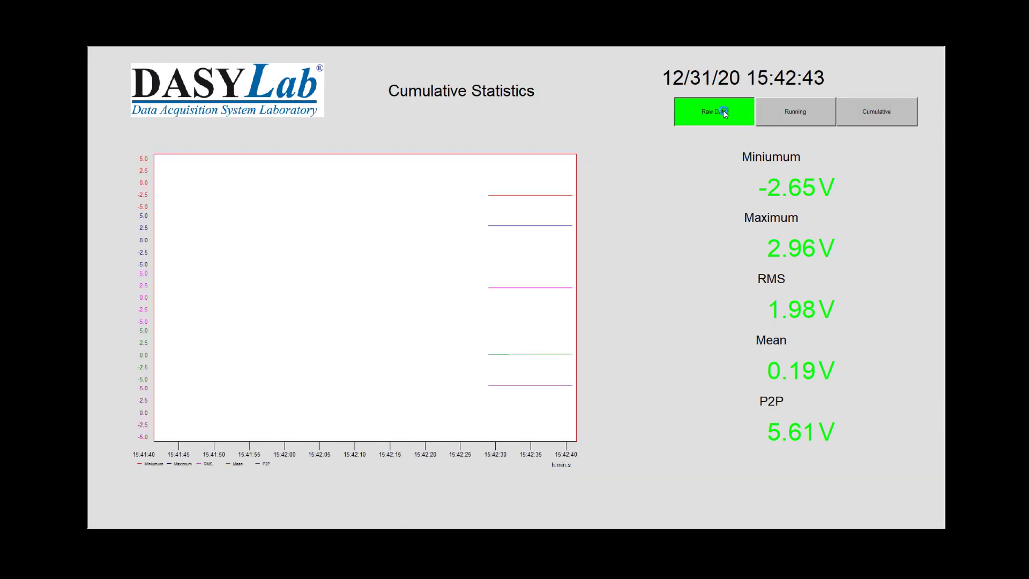
left_click(792, 111)
left_click(875, 111)
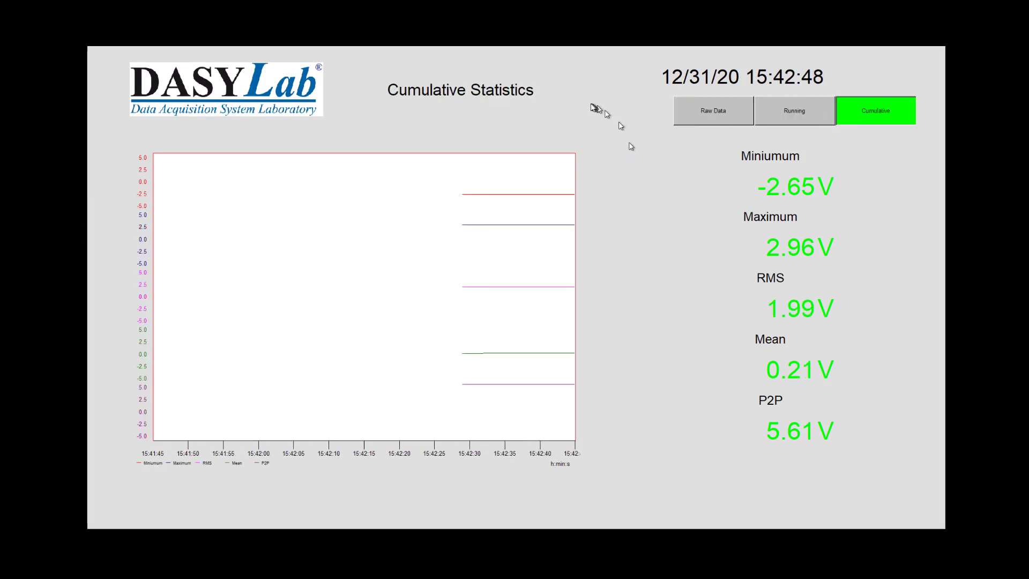
key("Escape")
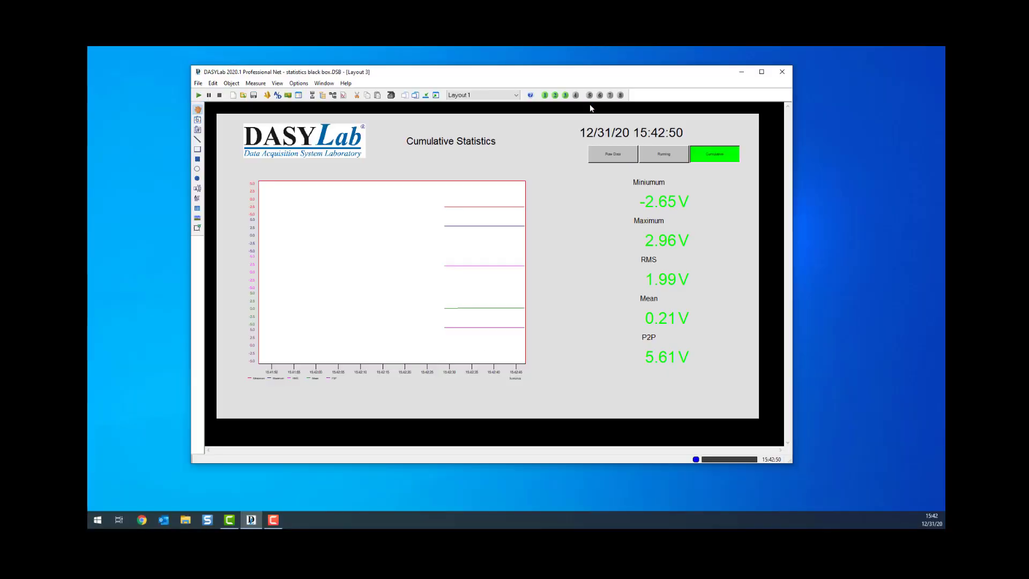
left_click(220, 95)
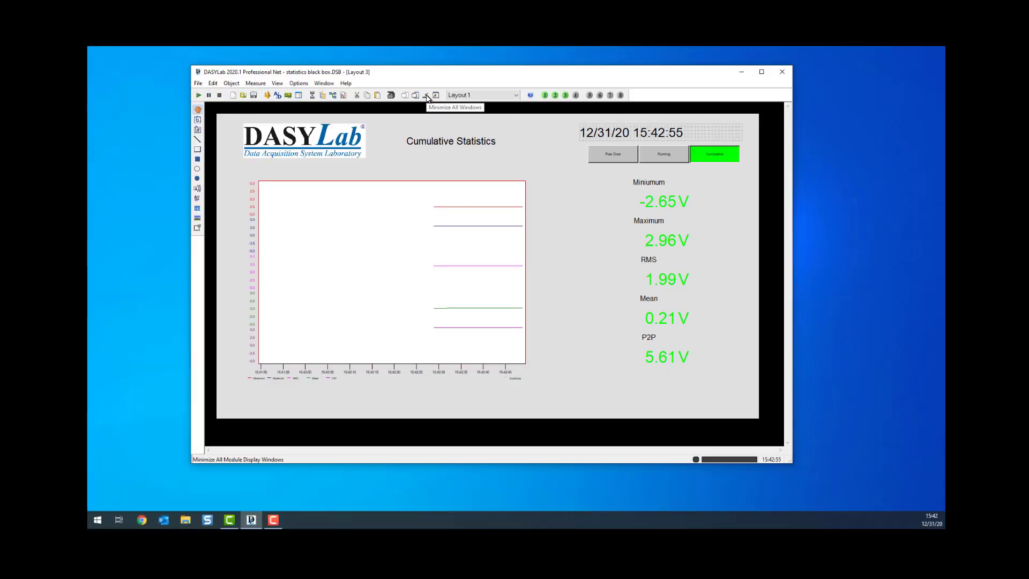
Rename the Statistics module inside the second statistics black box as Cumulative and return to the main worksheet
left_click(333, 96)
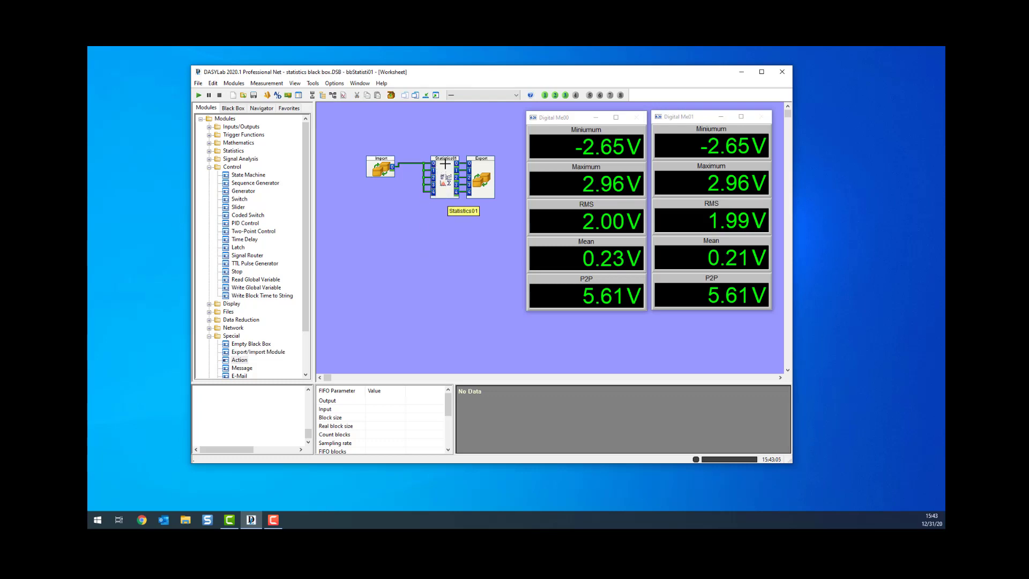
double_click(446, 178)
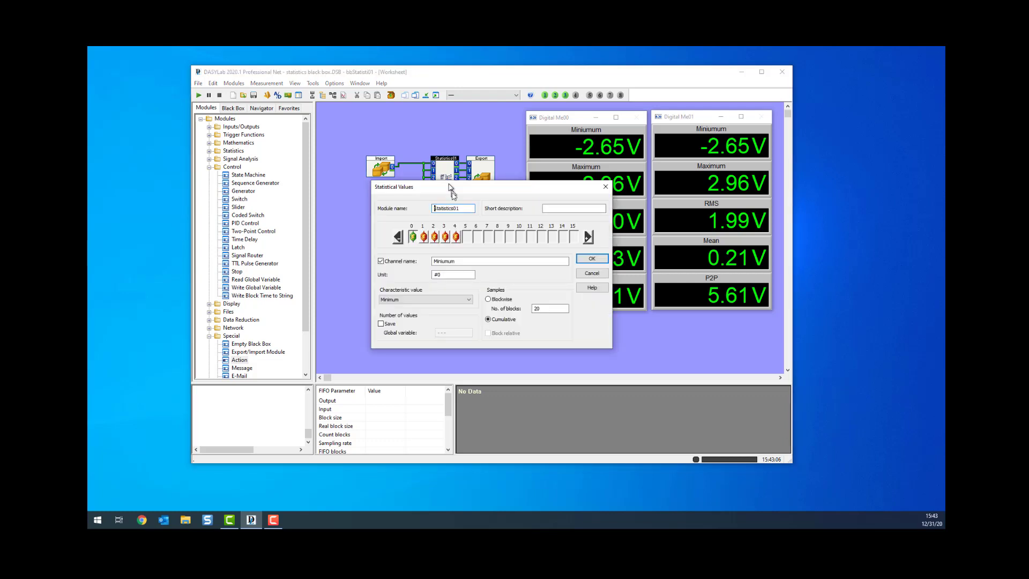
left_click_drag(469, 209, 385, 202)
type("Cumulative")
key("Return")
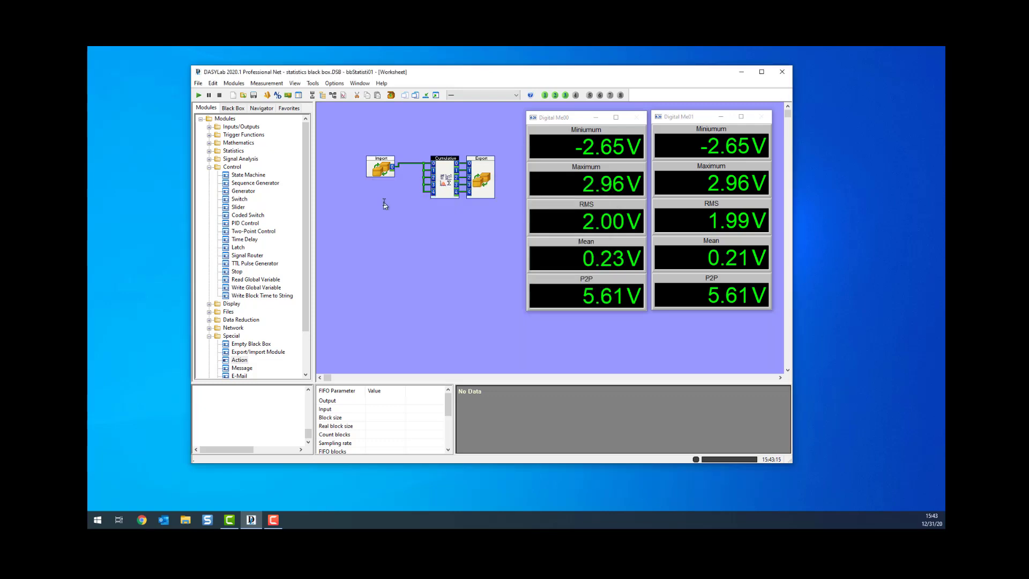
left_click(391, 96)
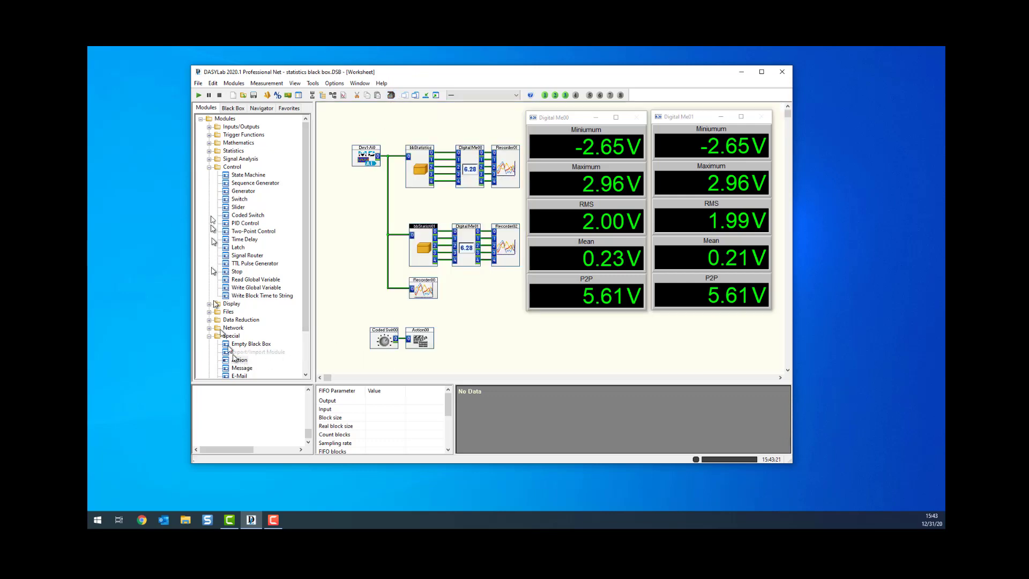
Add a Switch module below the Coded Switch as a one shot switch with start value OFF and the OFF label Reset Cumulative
left_click(240, 199)
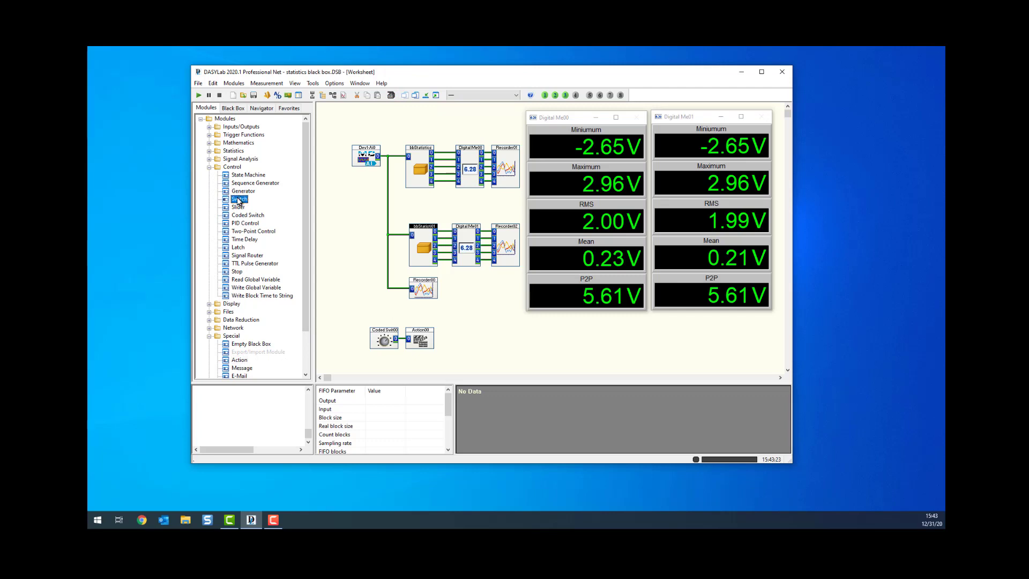
left_click_drag(239, 200, 373, 363)
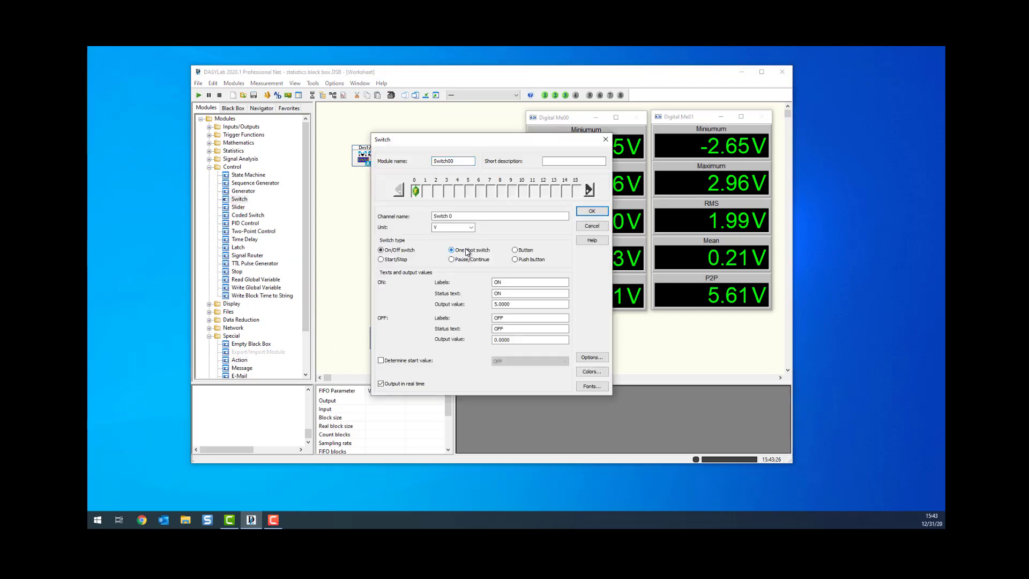
left_click(403, 363)
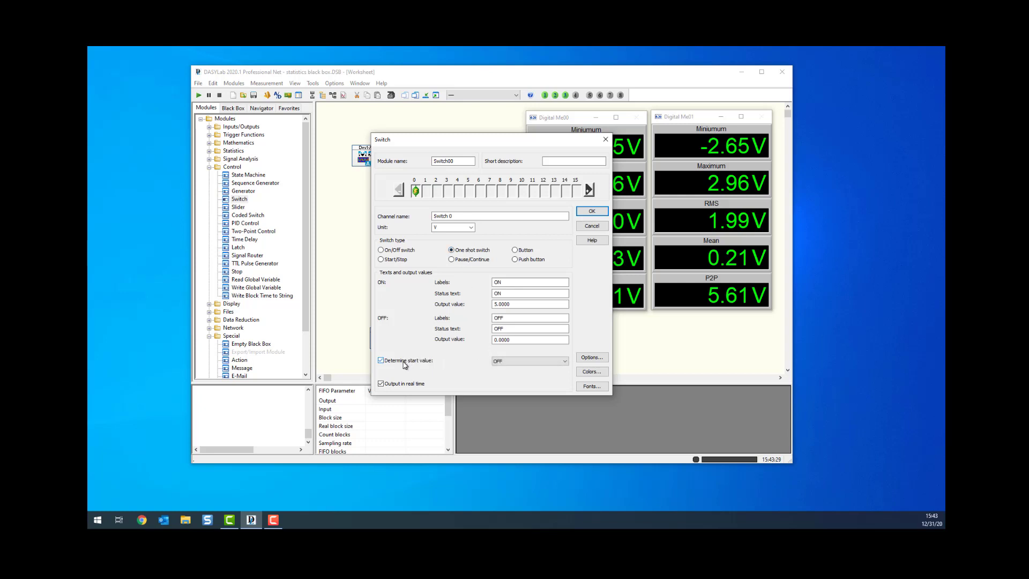
left_click(509, 319)
left_click_drag(507, 318, 479, 321)
Hide the switch's channel name and status text, use a single automatically sized font, and confirm the Switch settings
left_click(592, 357)
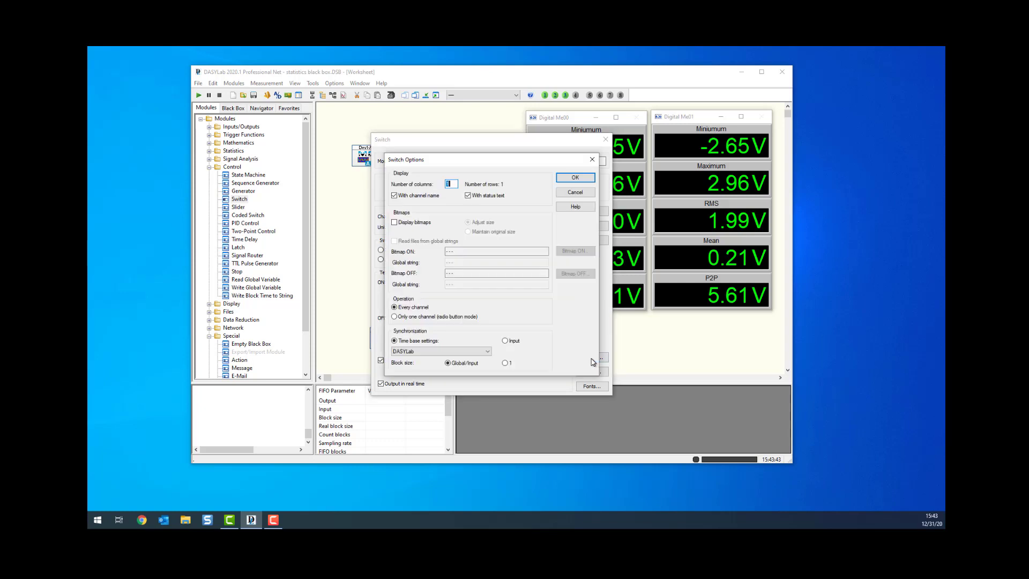
left_click(422, 196)
left_click(474, 196)
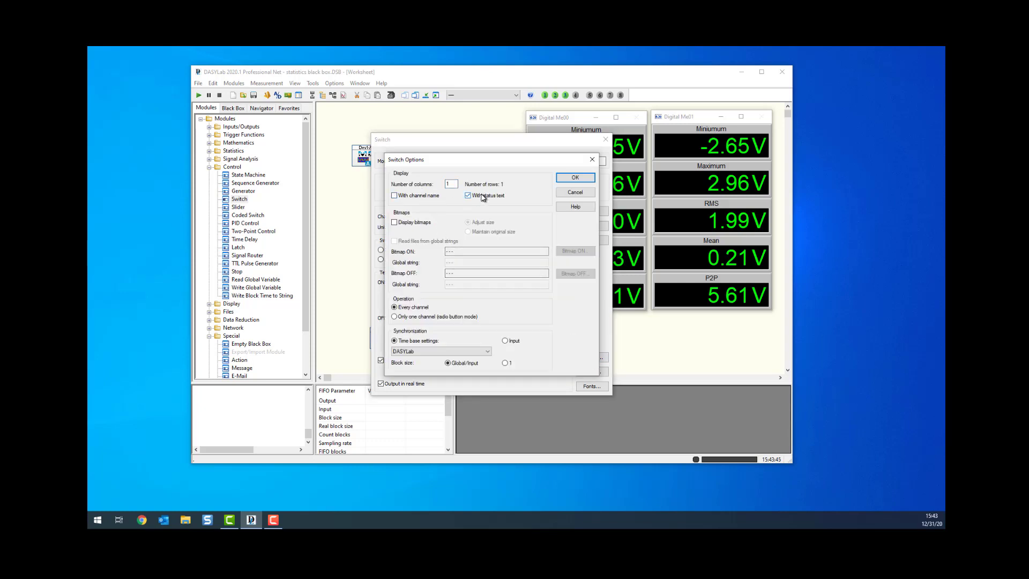
left_click(573, 178)
left_click(594, 387)
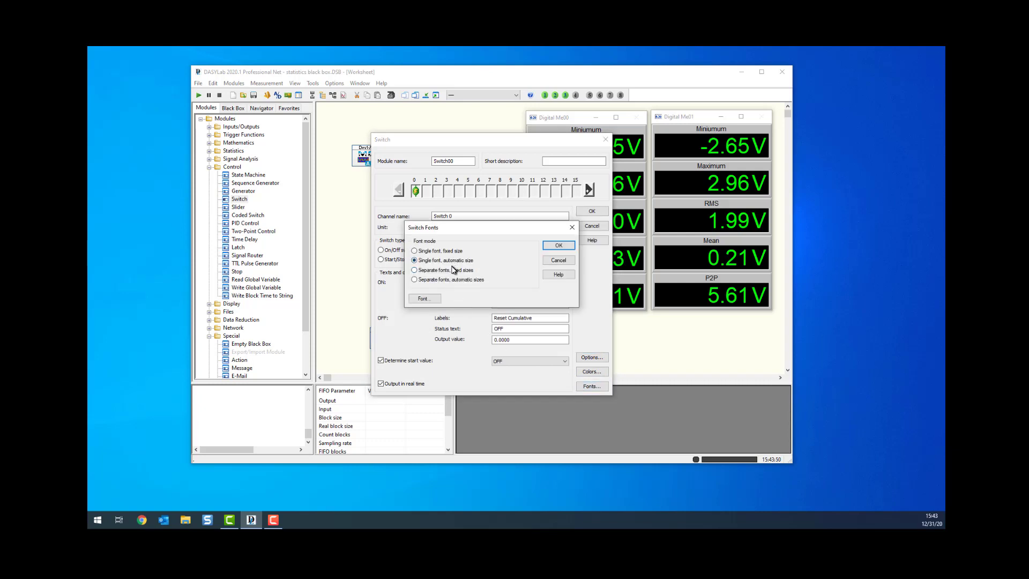
left_click(558, 245)
left_click(591, 211)
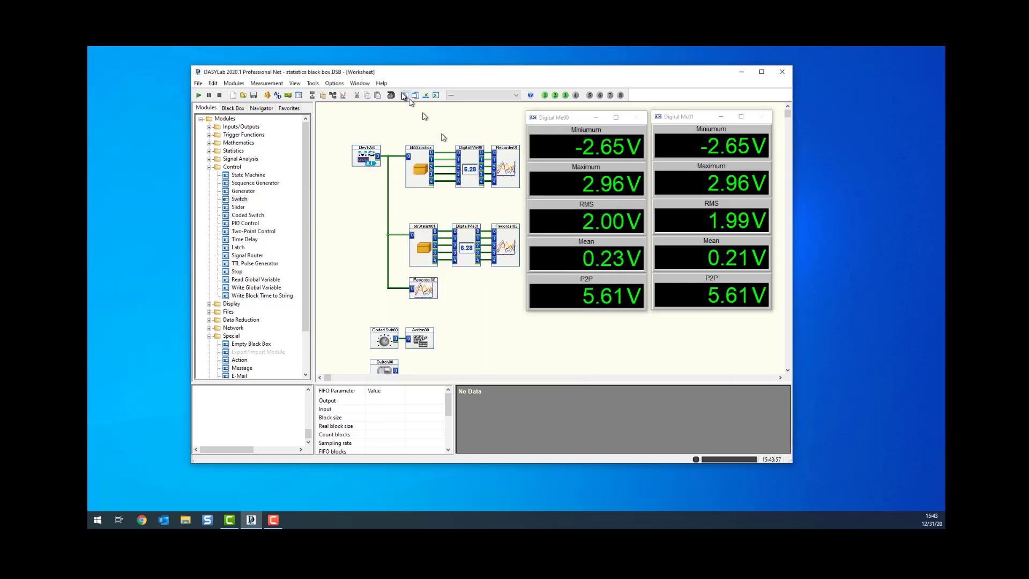
Restore the module display windows and place the Reset Cumulative switch window directly below the coded switch window
left_click(435, 95)
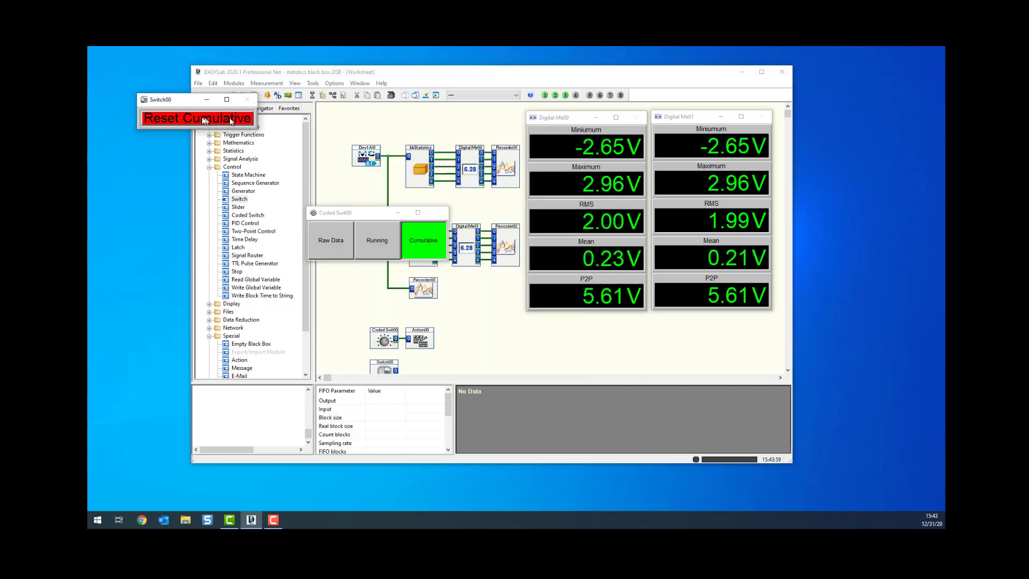
left_click_drag(160, 104, 329, 276)
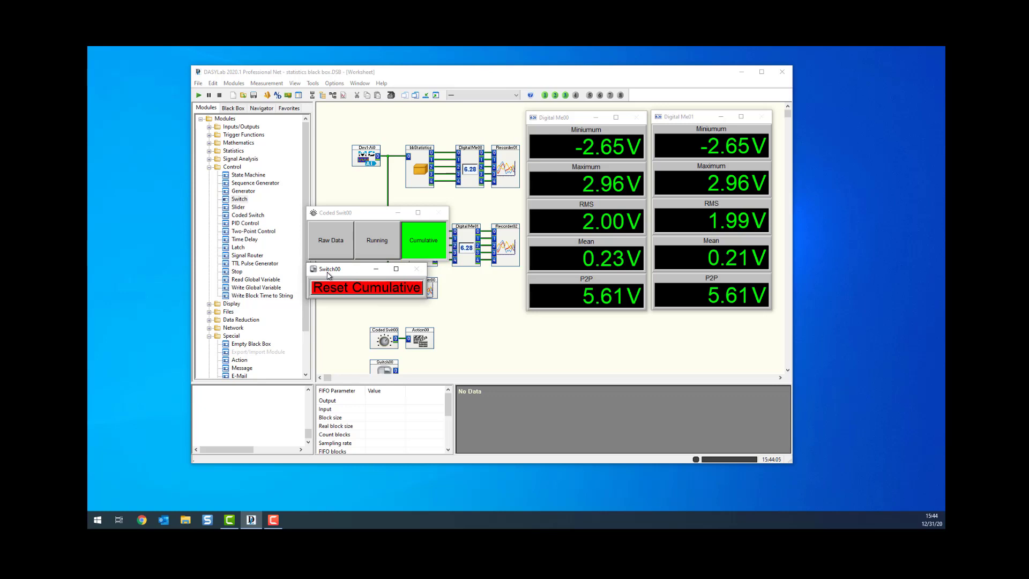
Add an Action module that resets the Cumulative module on a rising edge, and attach it to the Reset Cumulative switch module
left_click_drag(420, 302, 423, 302)
left_click(239, 360)
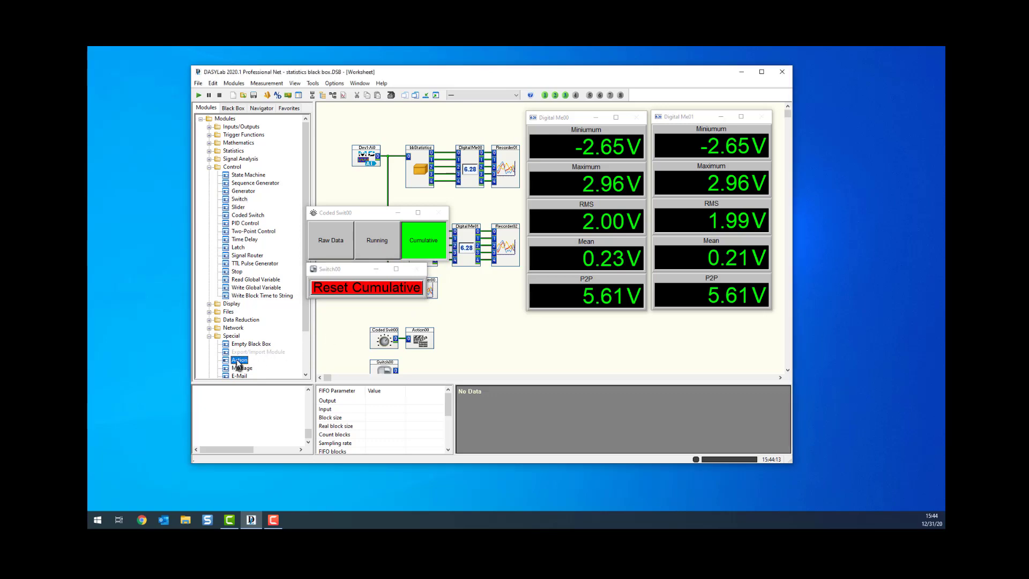
left_click_drag(239, 364, 415, 364)
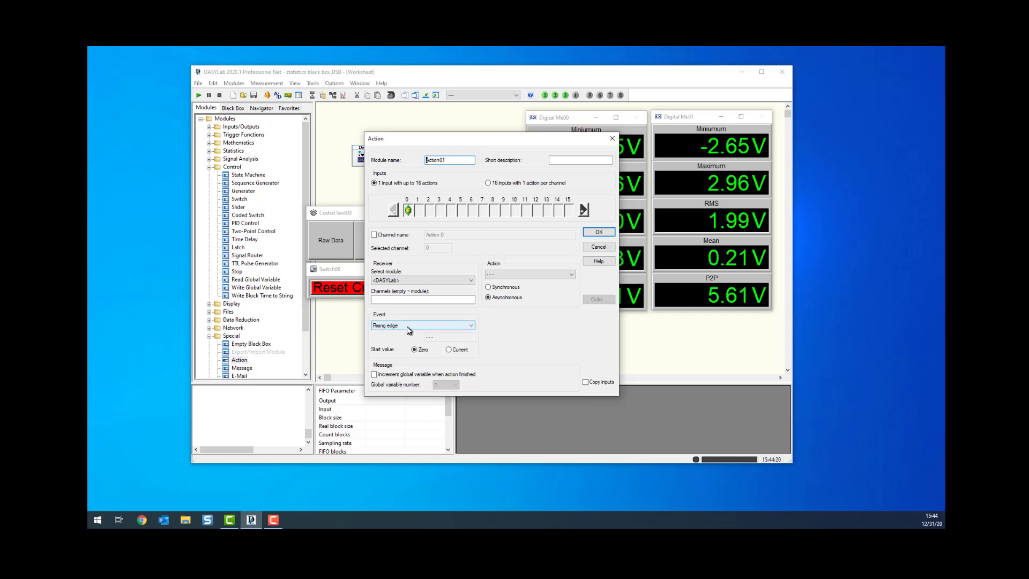
left_click(410, 280)
left_click(390, 300)
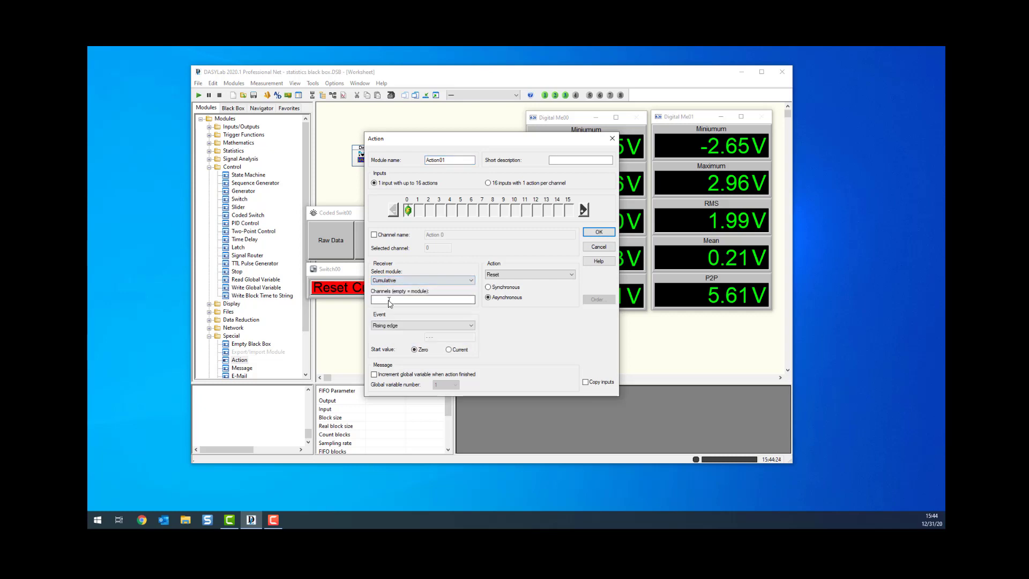
left_click(530, 276)
left_click(530, 277)
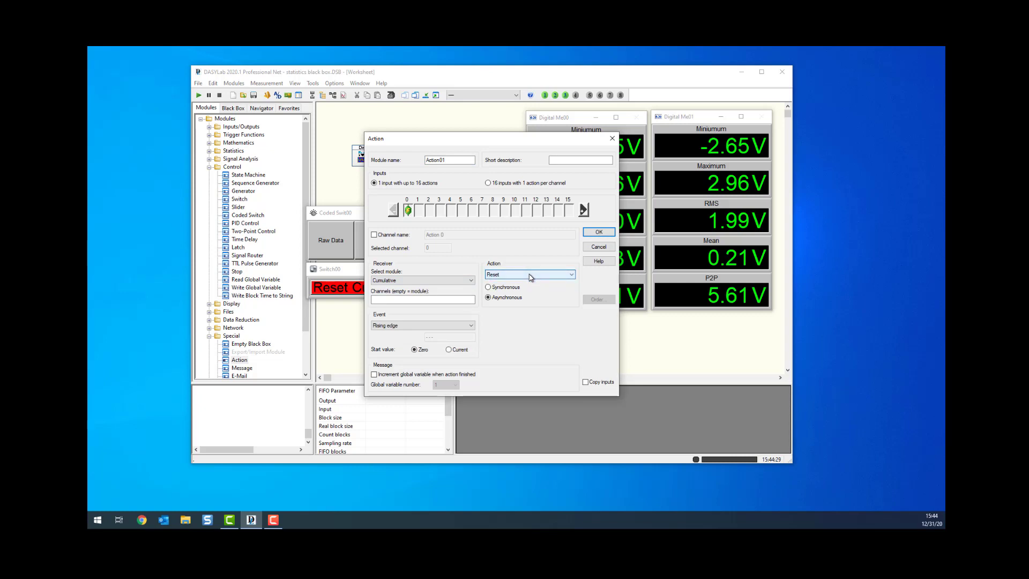
left_click(599, 232)
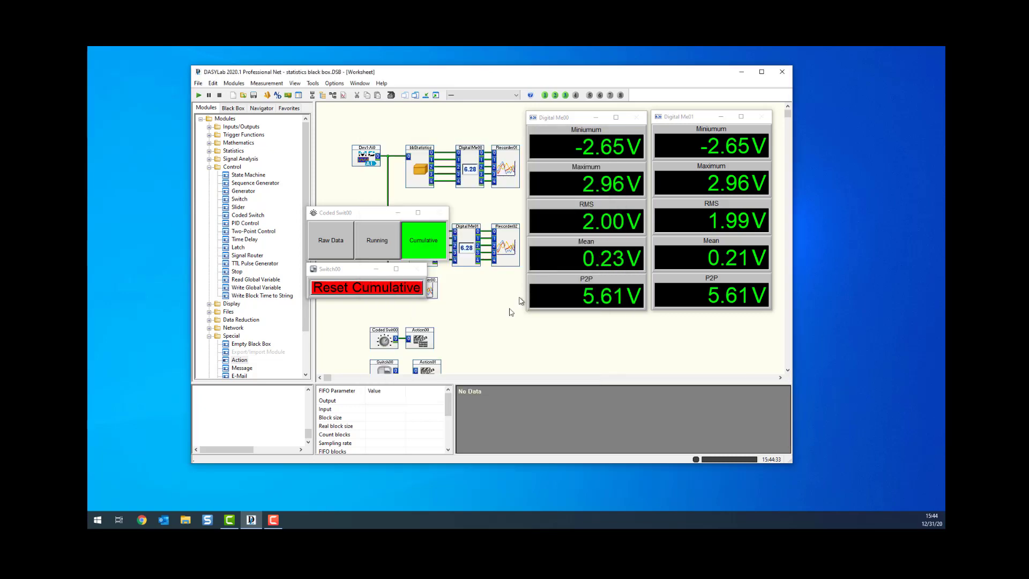
left_click_drag(431, 365, 415, 366)
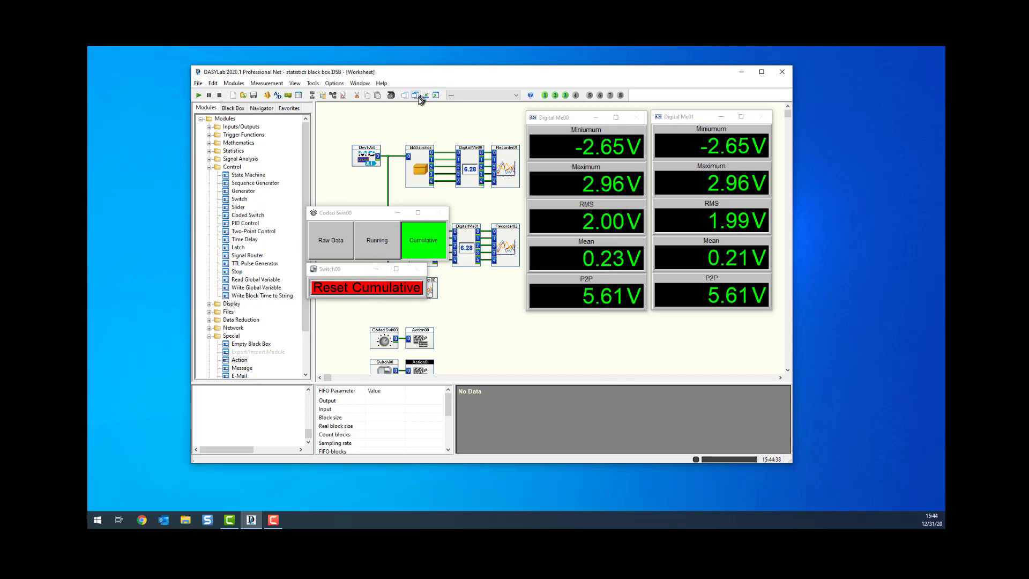
In Layout 3, insert a linked graphic for Switch00 below the P2P reading and widen it to about 160 by 20
left_click(360, 83)
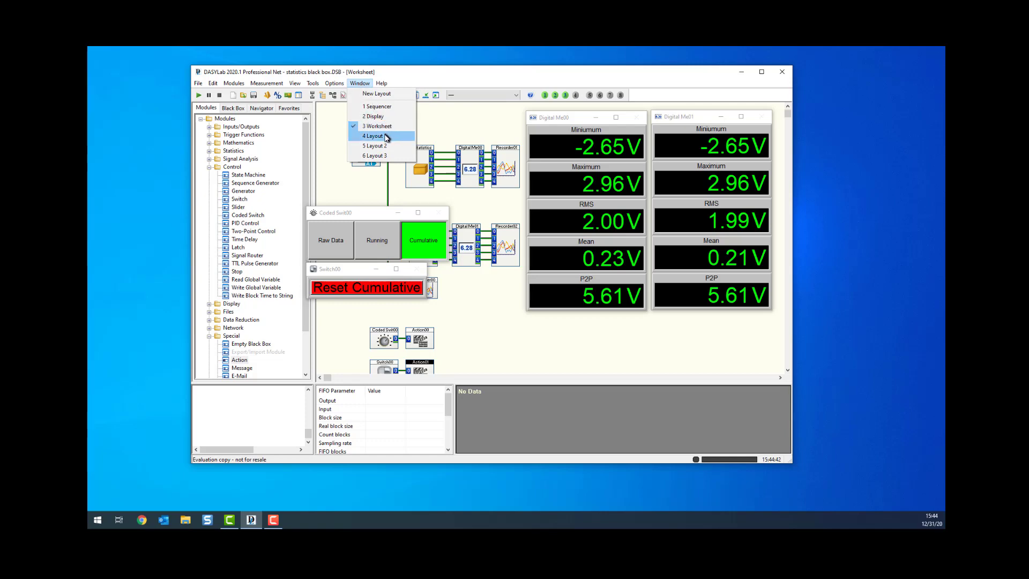
left_click(388, 157)
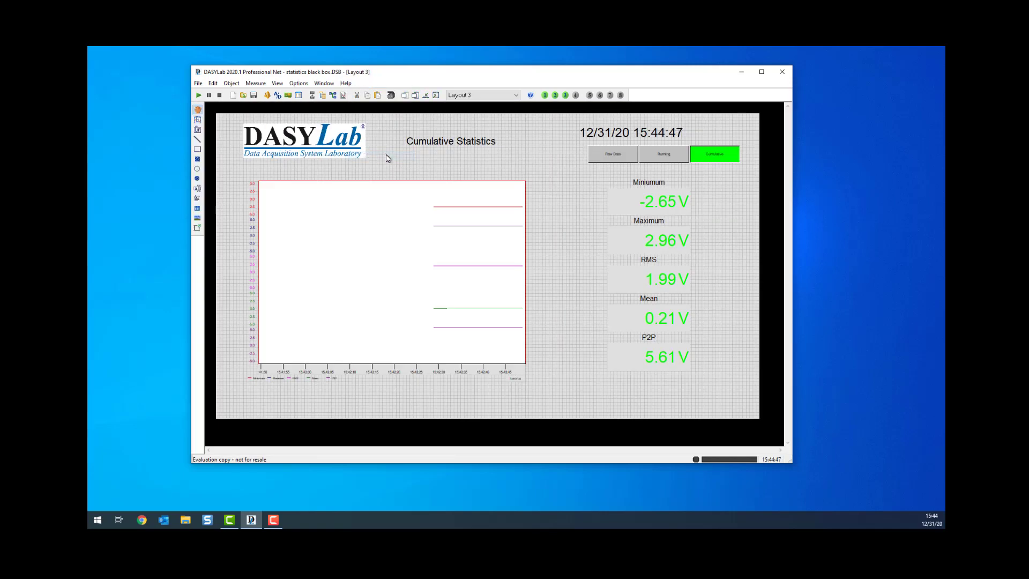
left_click(197, 120)
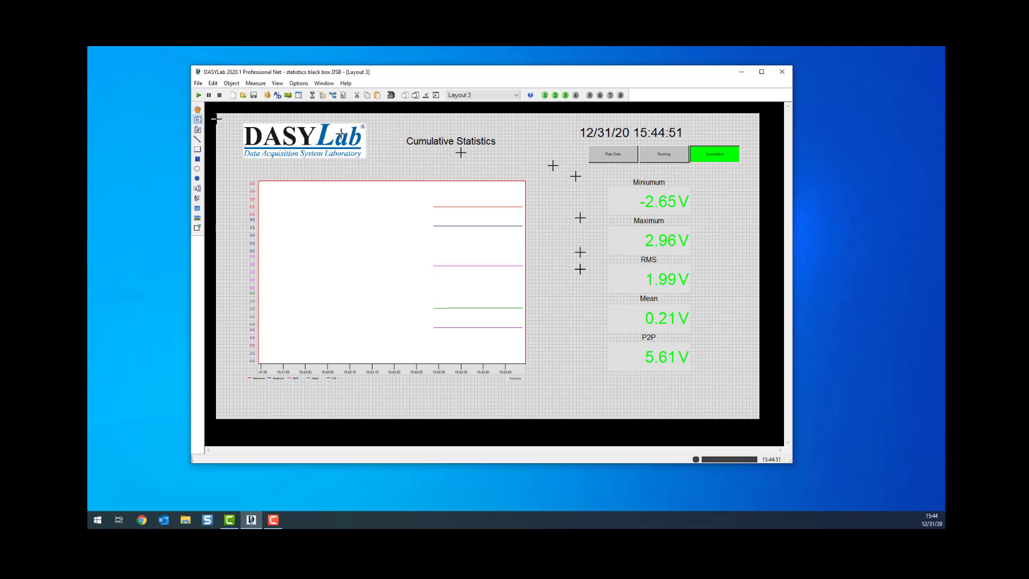
left_click_drag(604, 391, 702, 409)
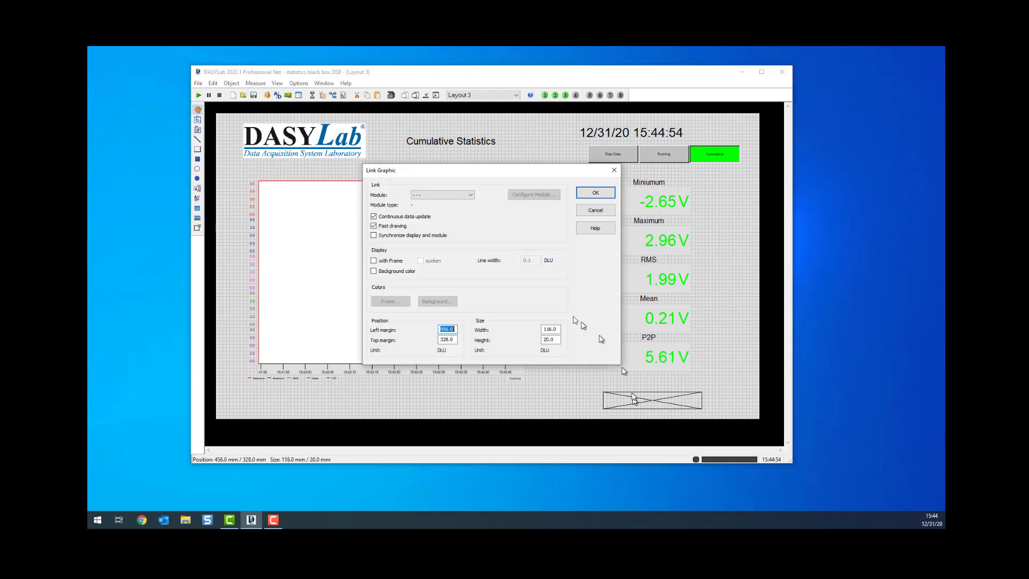
left_click(452, 195)
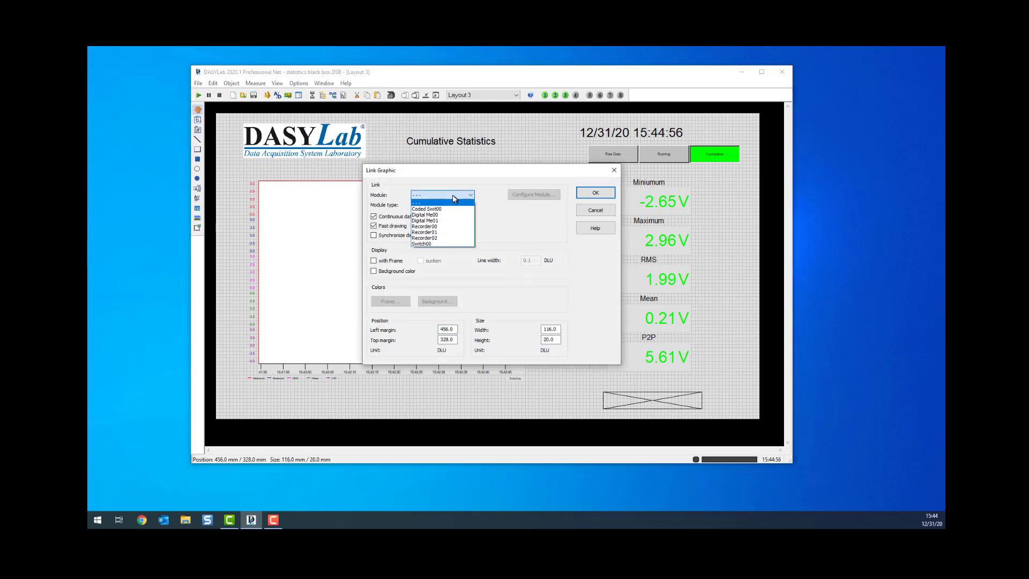
left_click(427, 248)
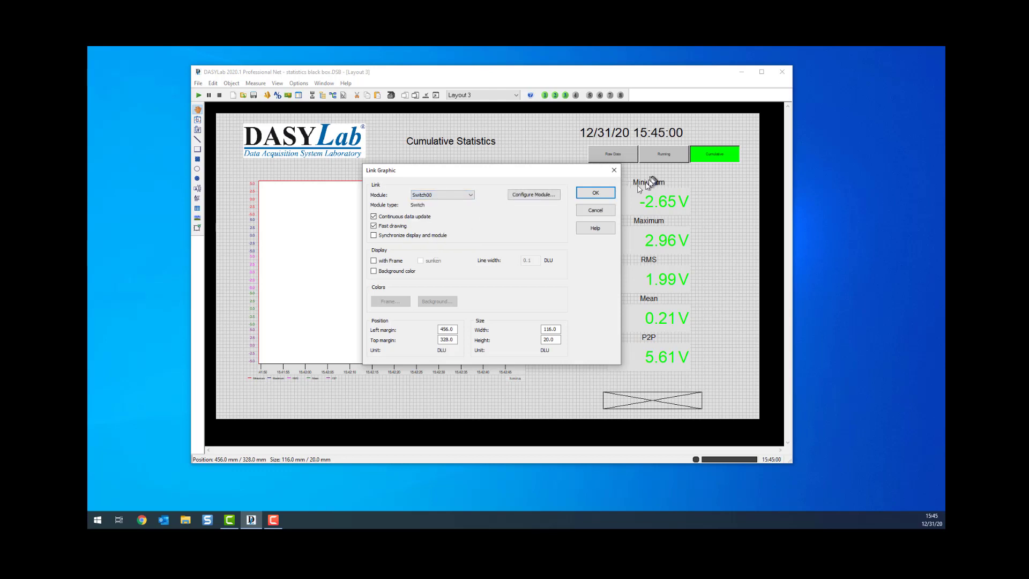
left_click(596, 193)
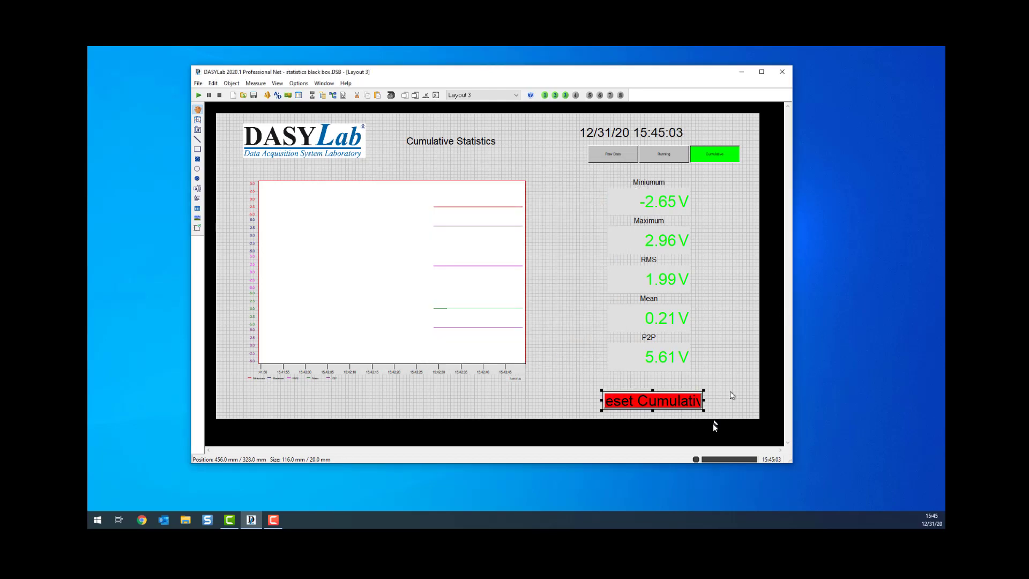
left_click_drag(707, 403, 743, 404)
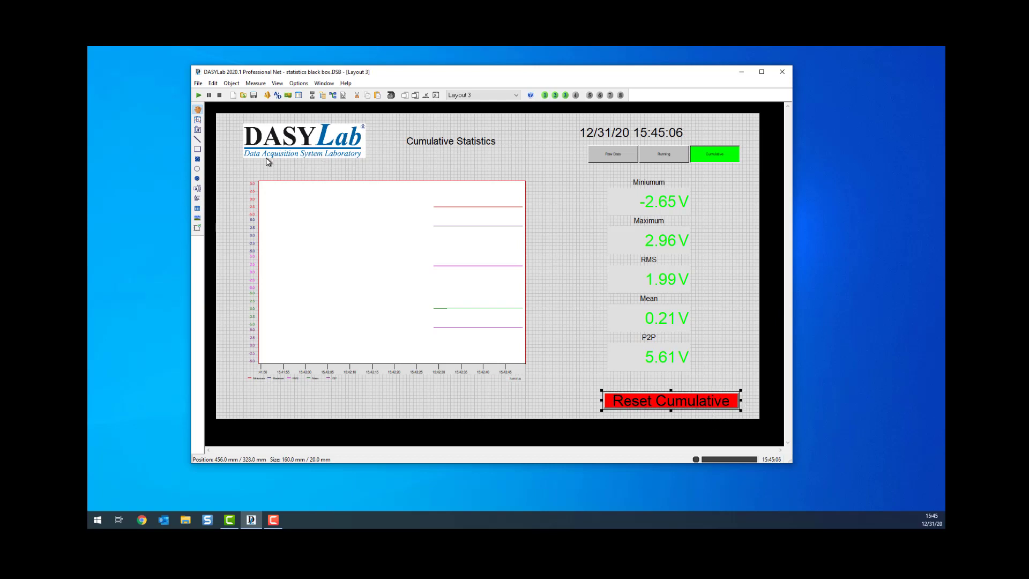
Save the worksheet under the new name statistics black box with actions.DSB
left_click(197, 84)
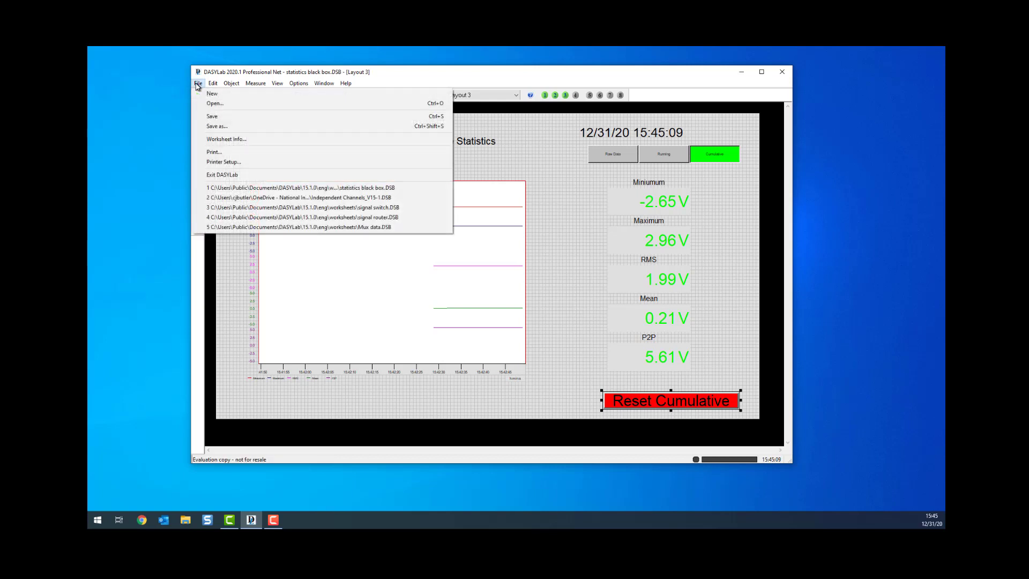
left_click(220, 127)
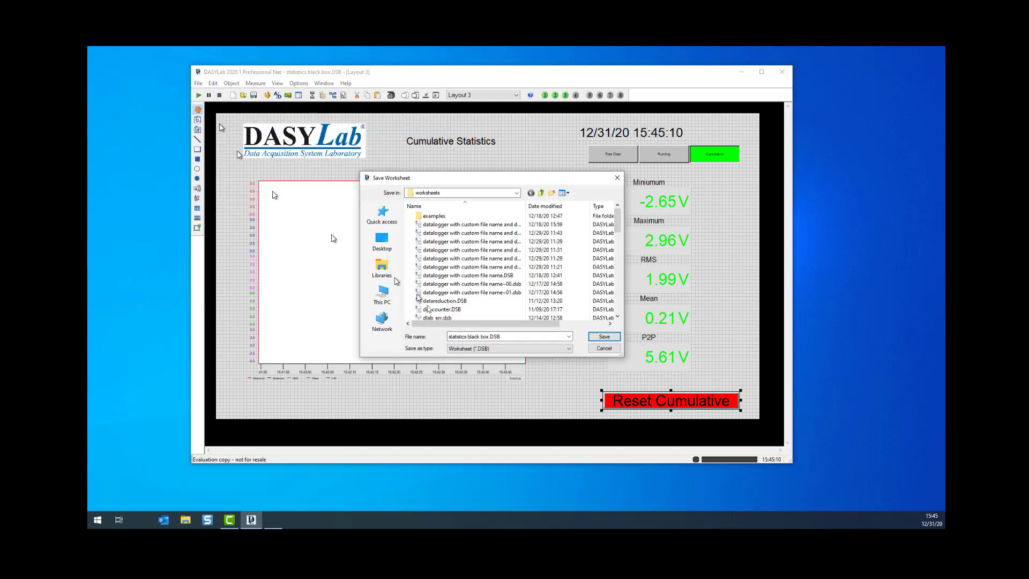
left_click(492, 337)
mouse_move(490, 338)
left_mouse_down()
mouse_move(450, 338)
mouse_move(502, 337)
mouse_move(488, 338)
left_mouse_up()
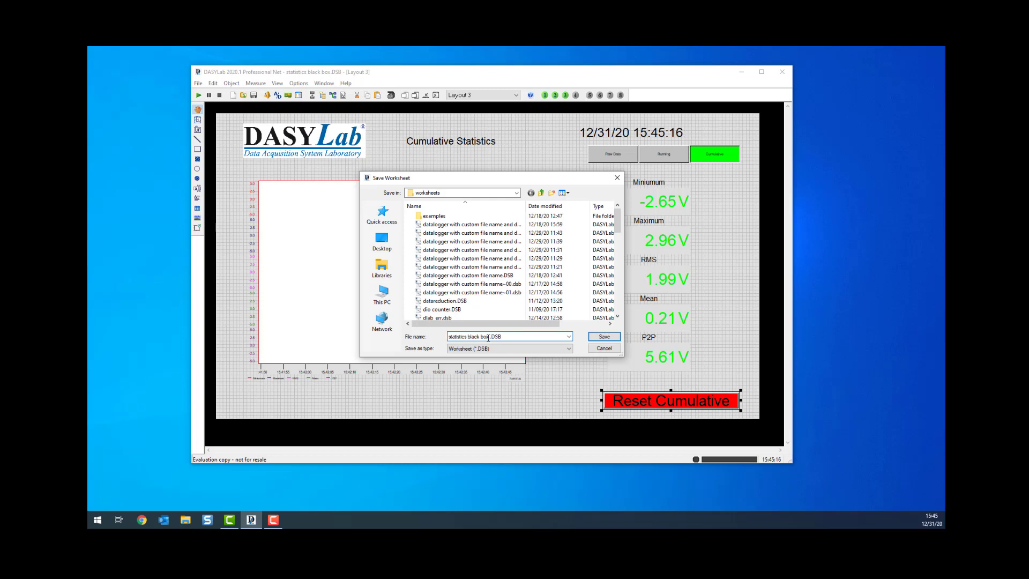
type("with actions")
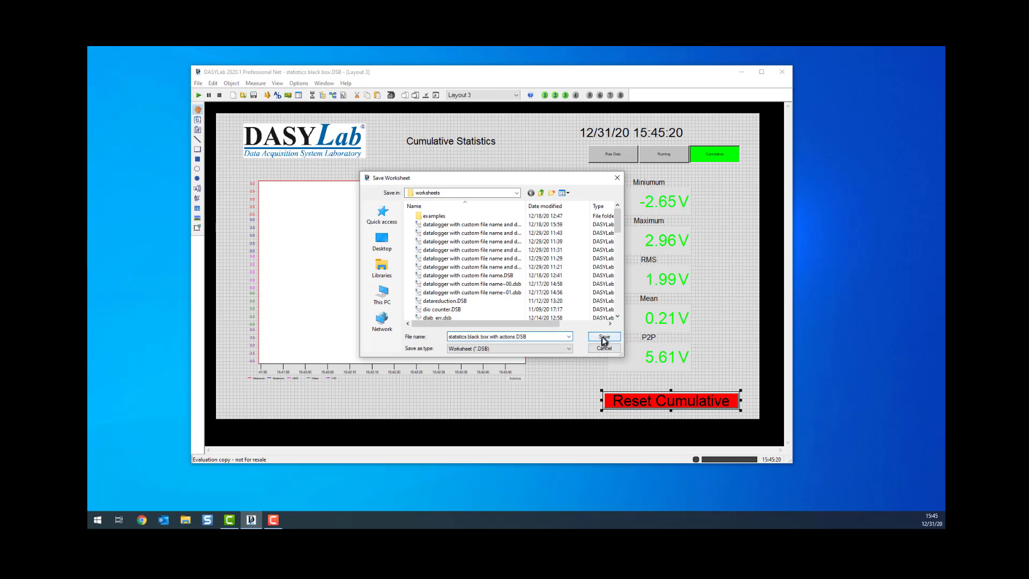
left_click(603, 338)
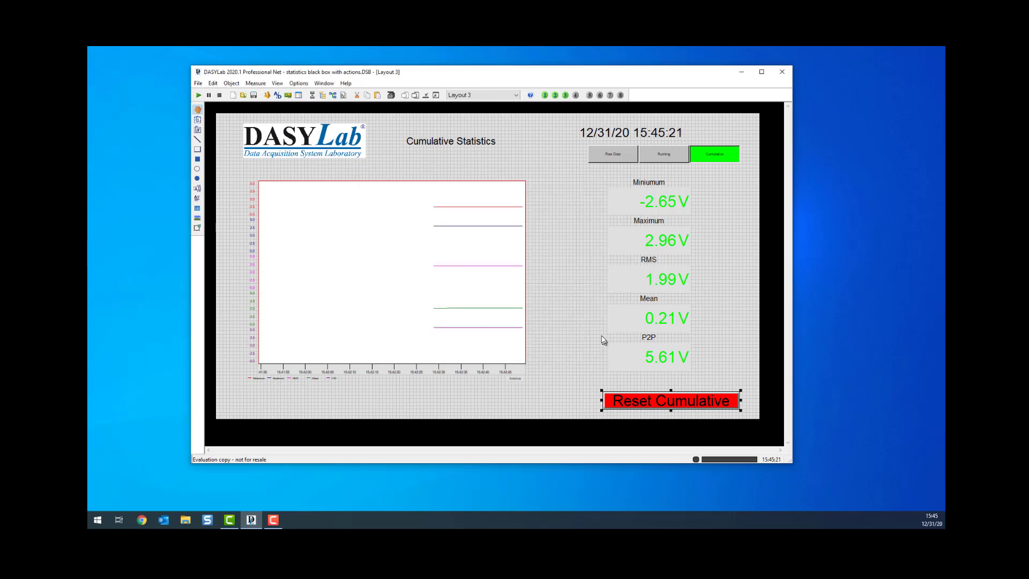
Start the measurement and alternate between the Running and Cumulative layouts with the coded switch to compare their statistics
left_click(198, 95)
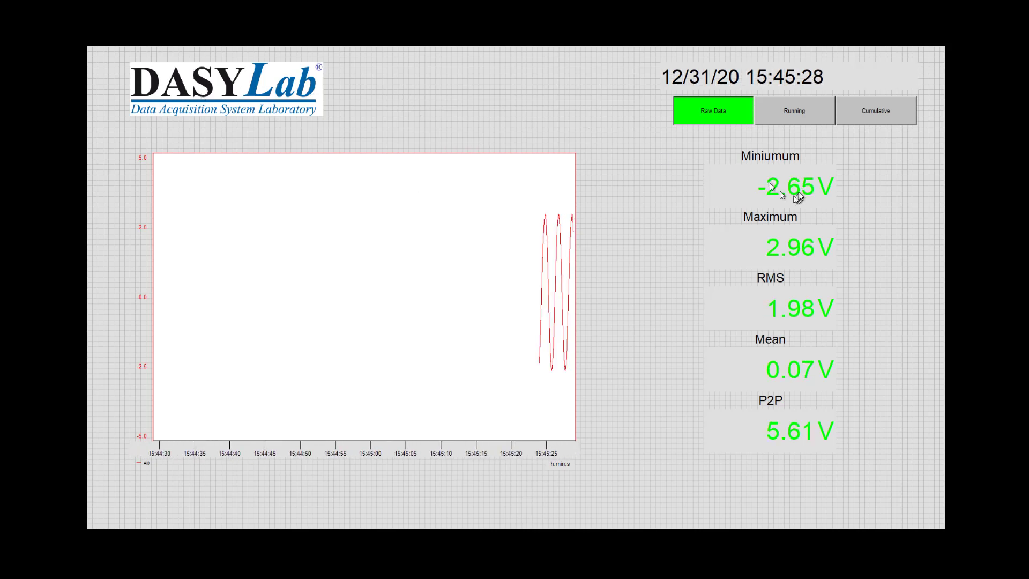
left_click(793, 120)
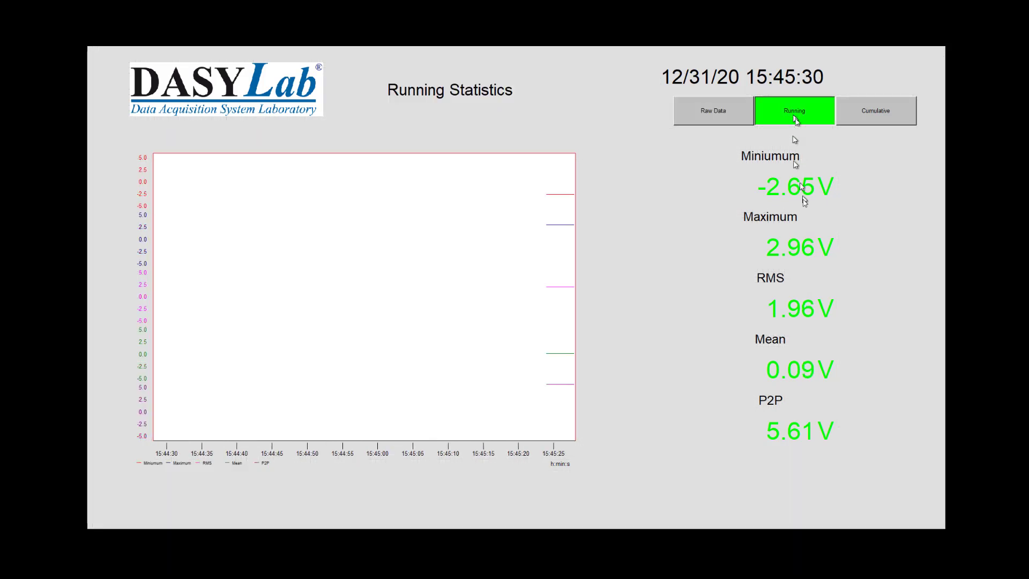
left_click(892, 121)
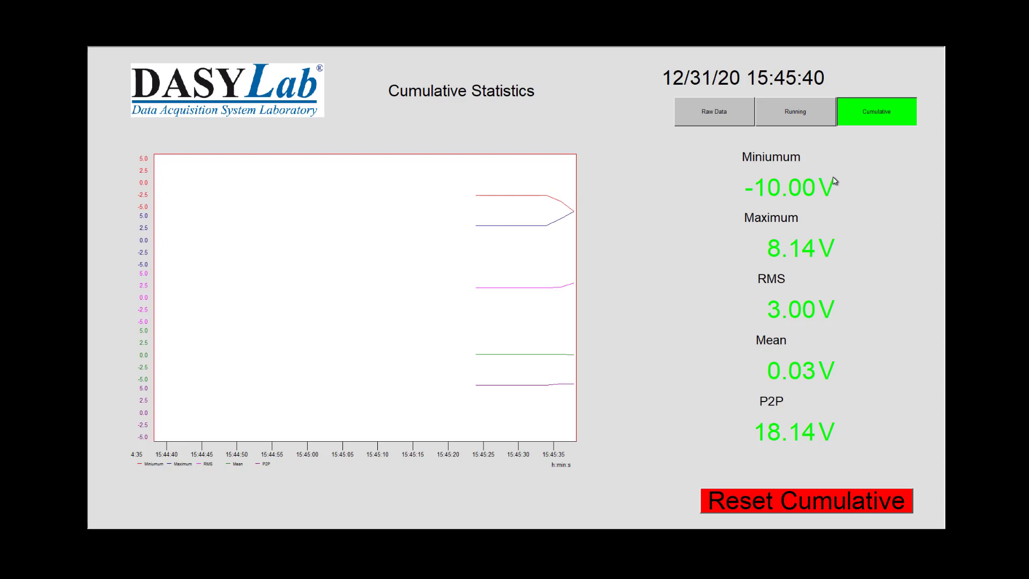
left_click(789, 113)
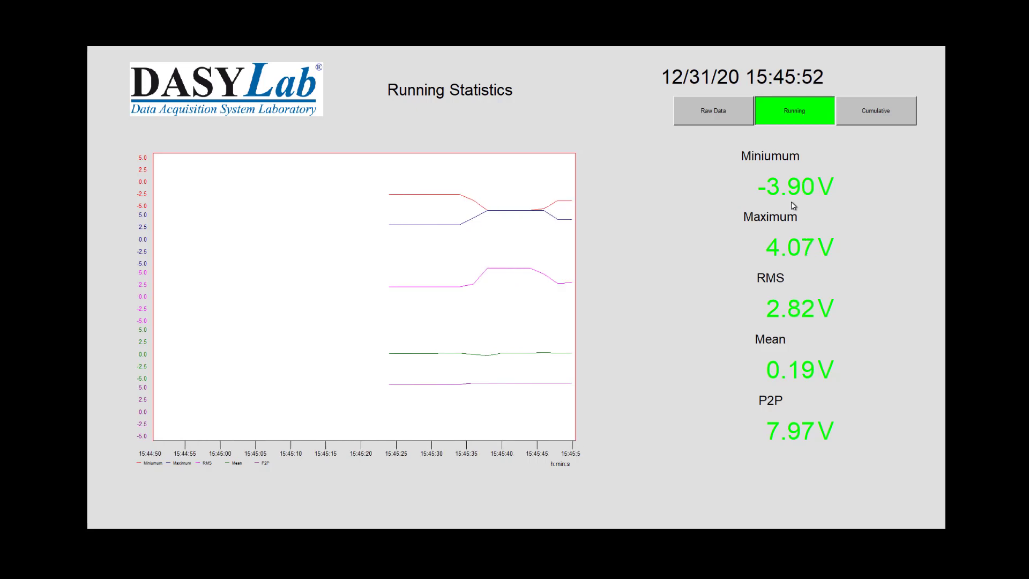
left_click(901, 109)
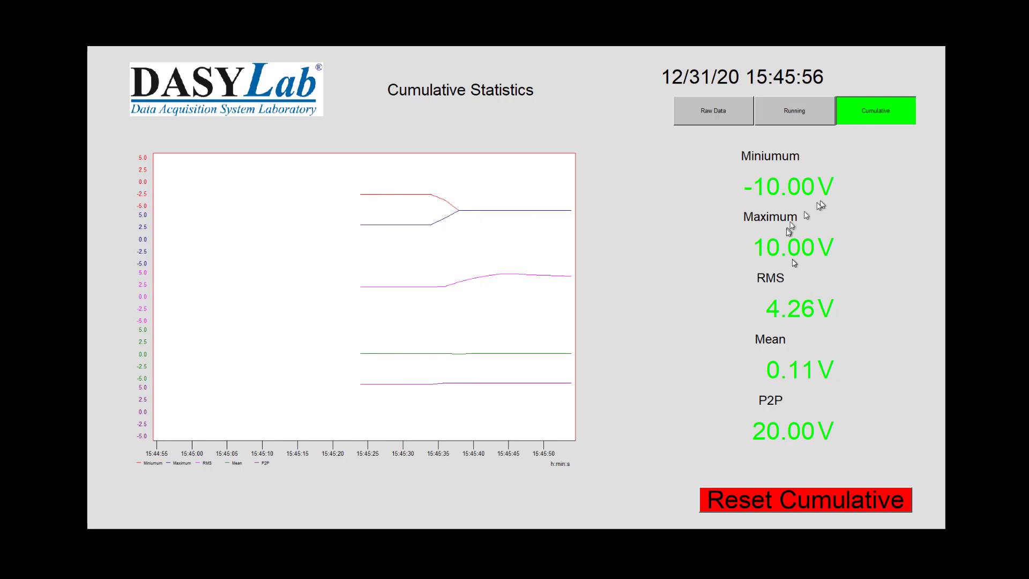
Reset the cumulative statistics repeatedly with the Reset Cumulative switch while the measurement runs
left_click(798, 507)
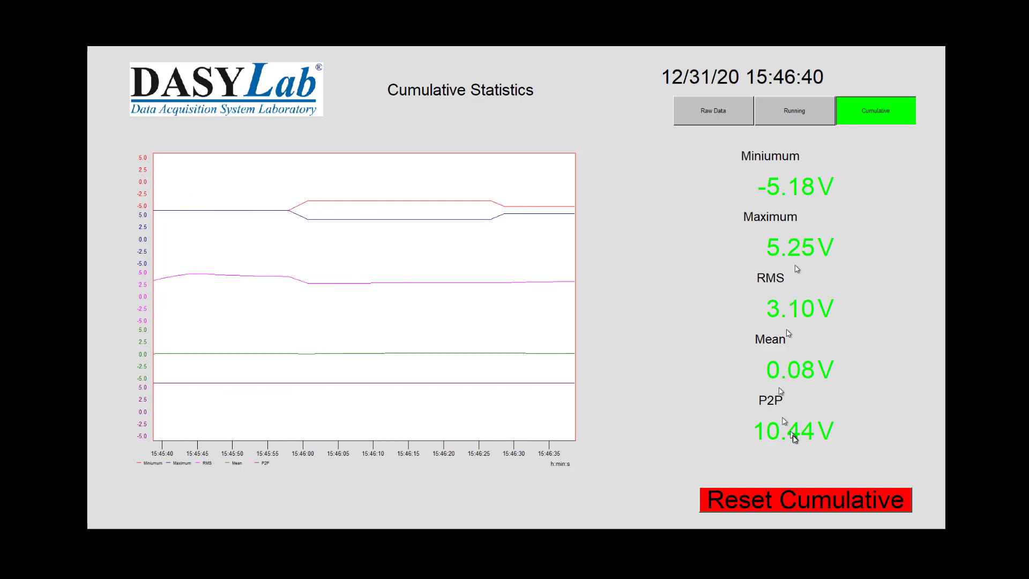
left_click(808, 504)
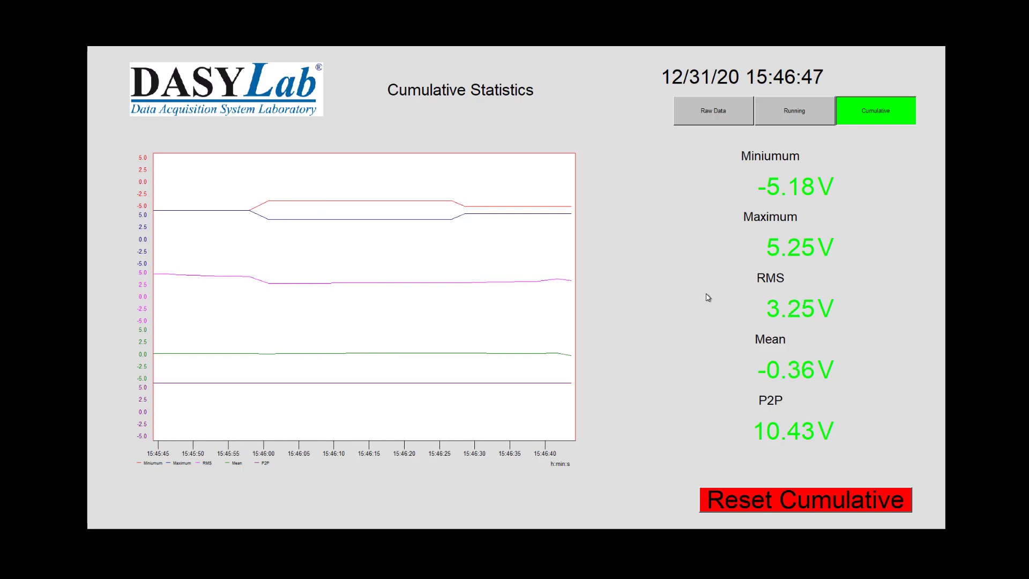
left_click(779, 501)
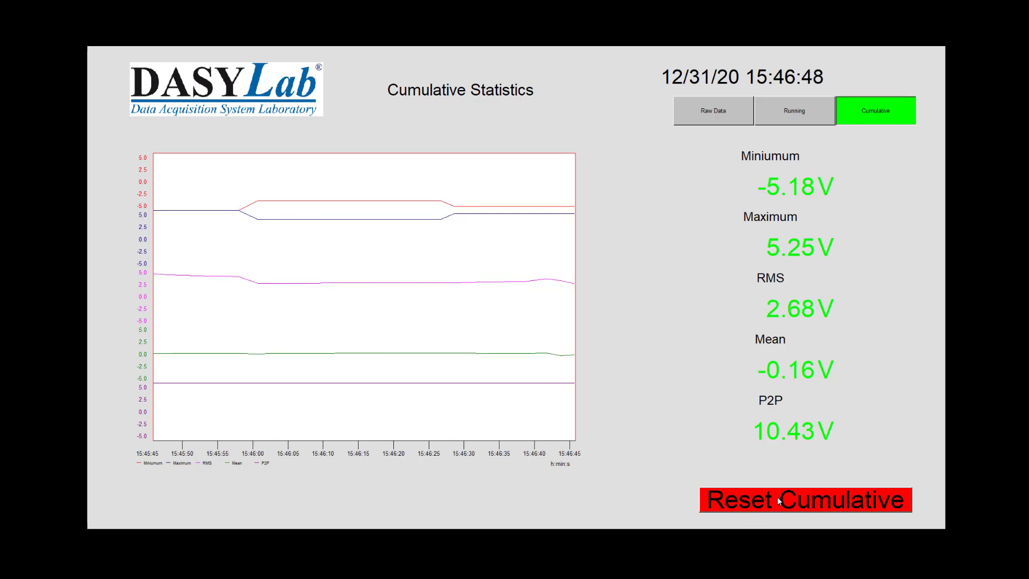
left_click(778, 501)
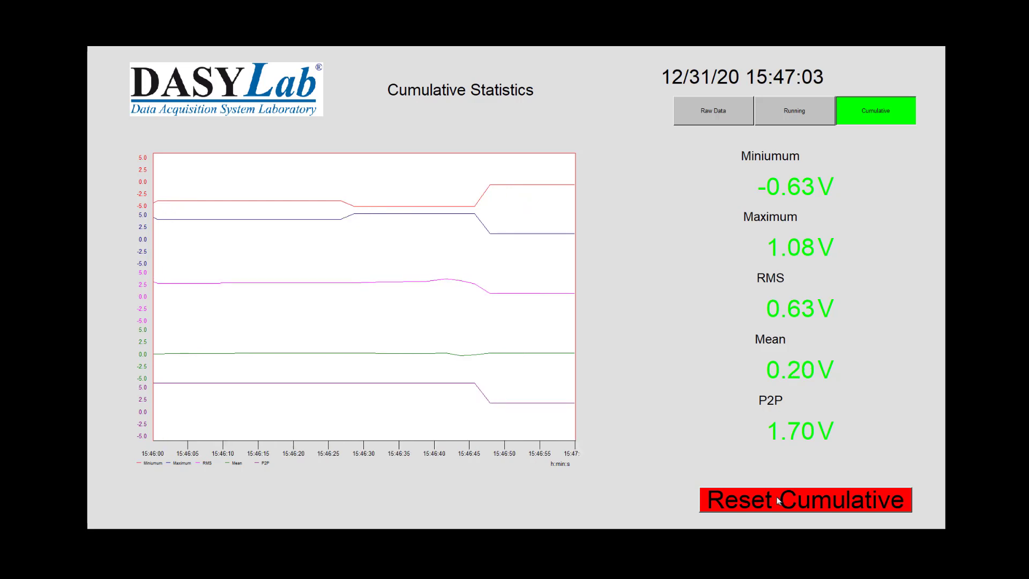
View the Raw Data and Running layouts, and end the full-screen measurement
left_click(718, 119)
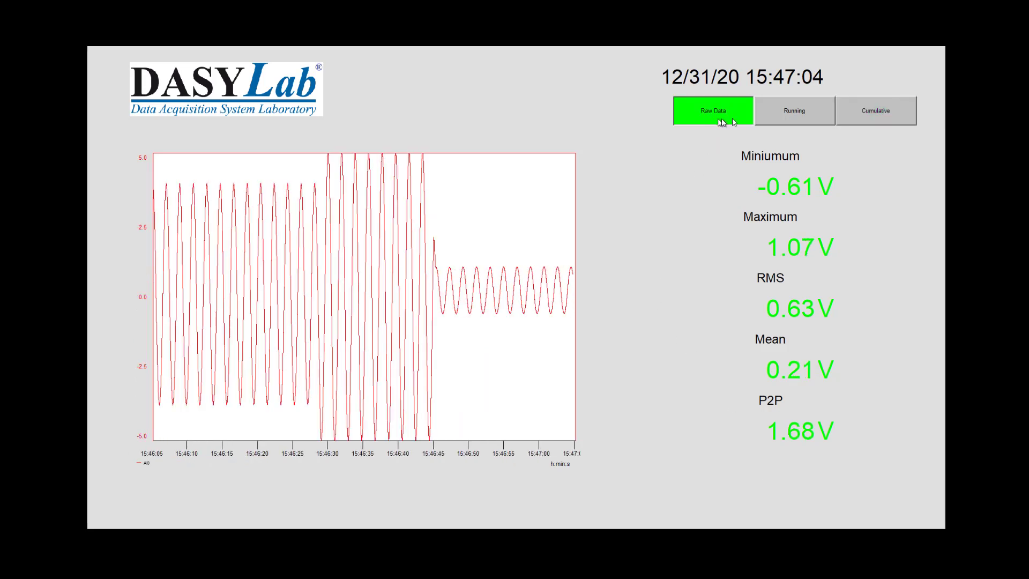
left_click(809, 113)
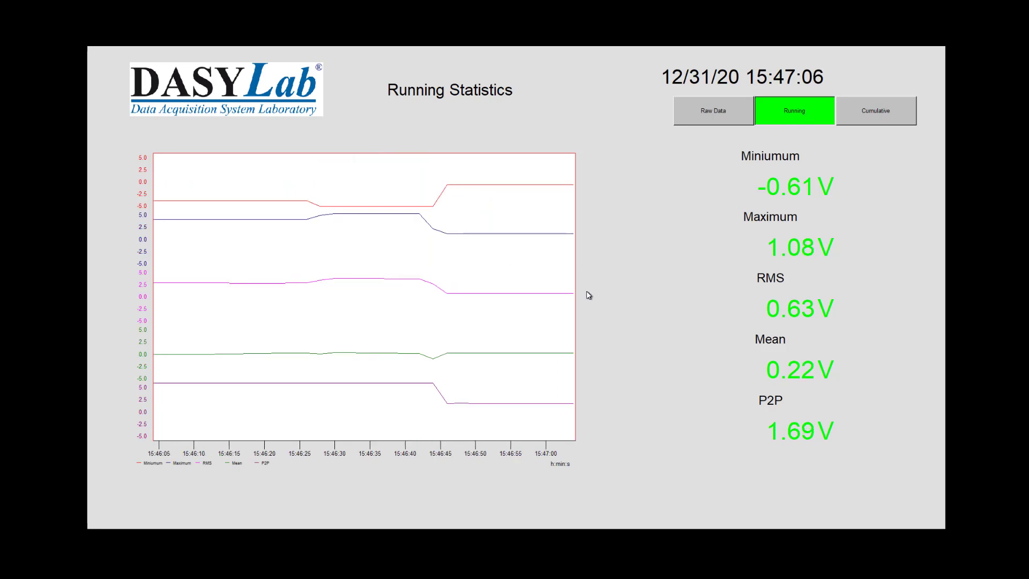
key("Escape")
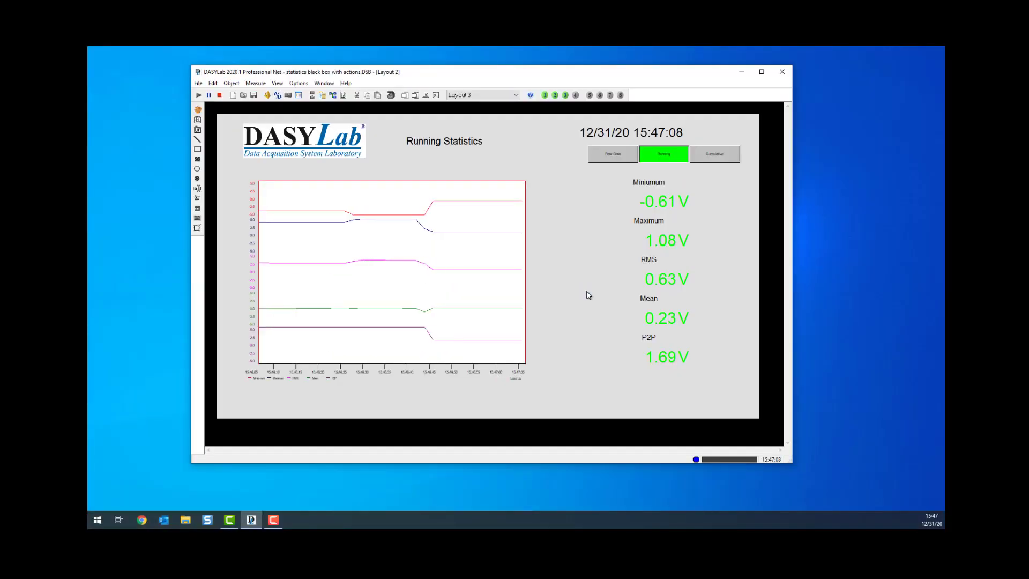
left_click(219, 95)
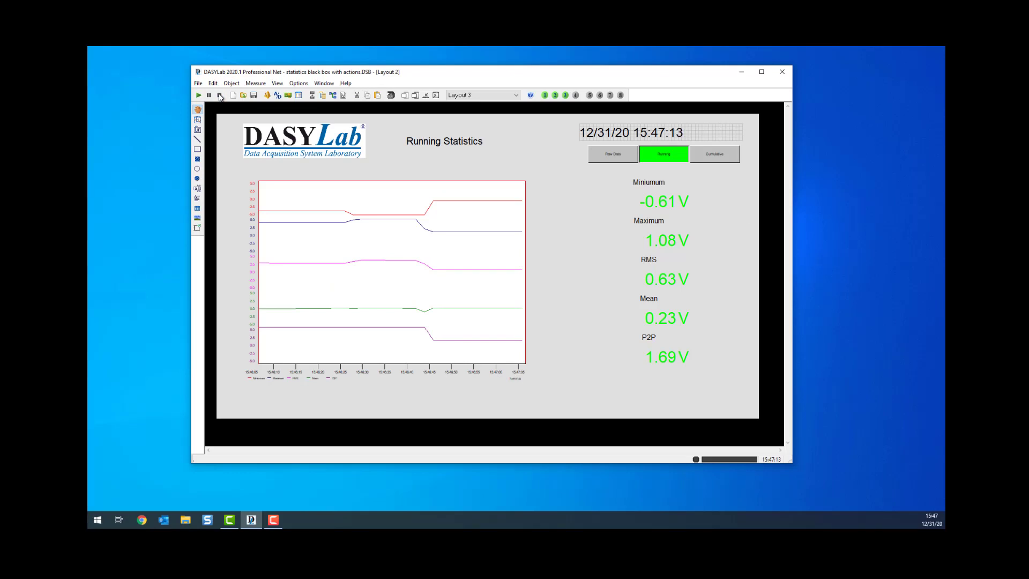
Return to the worksheet and create a new SHIFT+P key action with the description Print
left_click(333, 96)
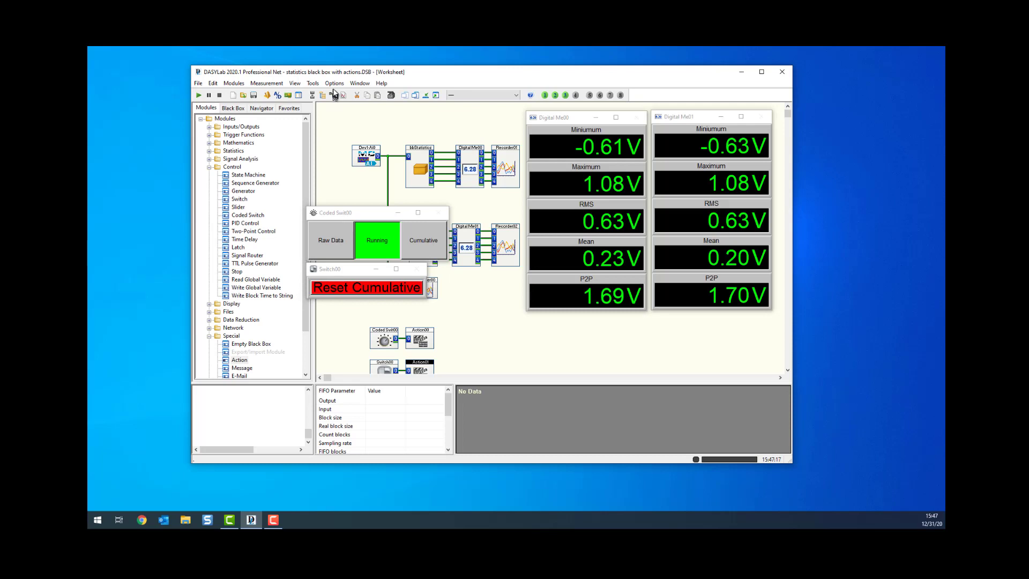
left_click(335, 85)
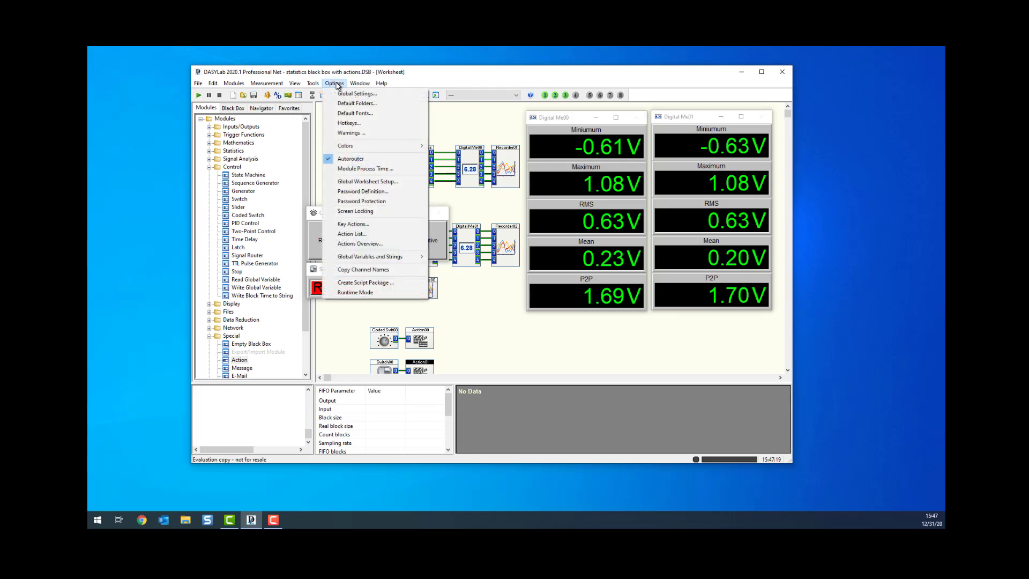
left_click(359, 229)
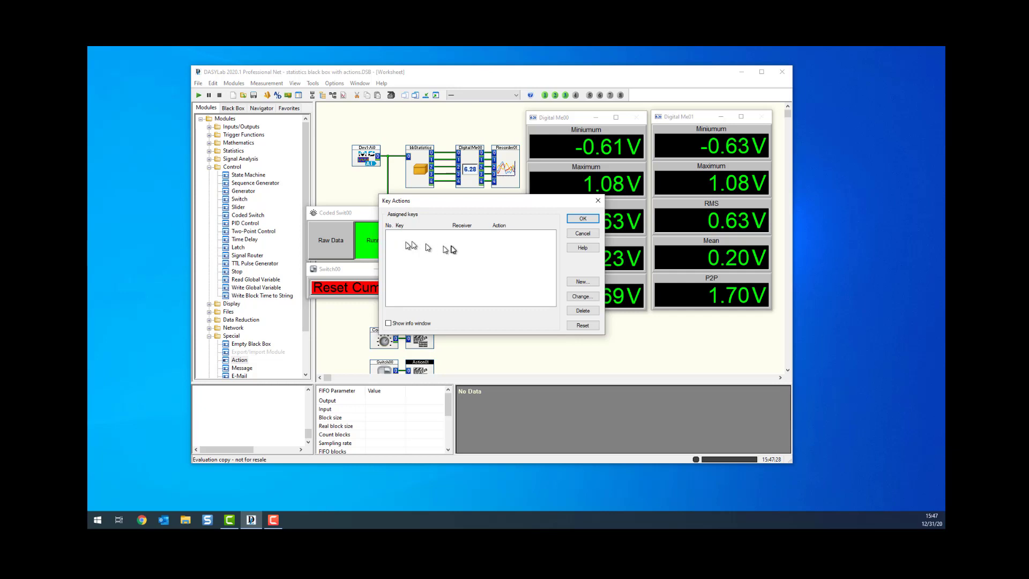
left_click(588, 284)
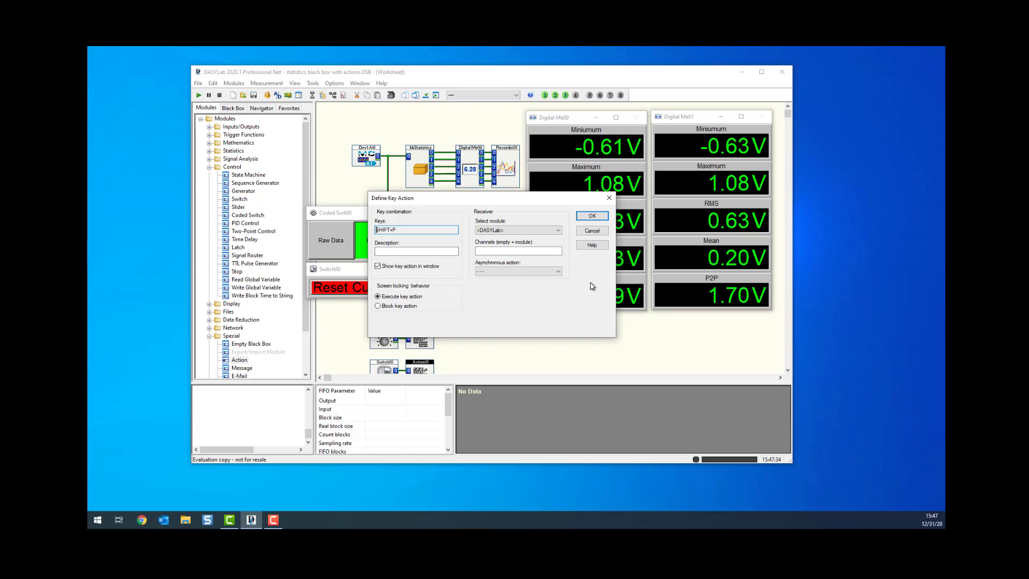
left_click(415, 252)
Set the key action to Layout: Print for layout 3 and save the key assignments
left_click(516, 272)
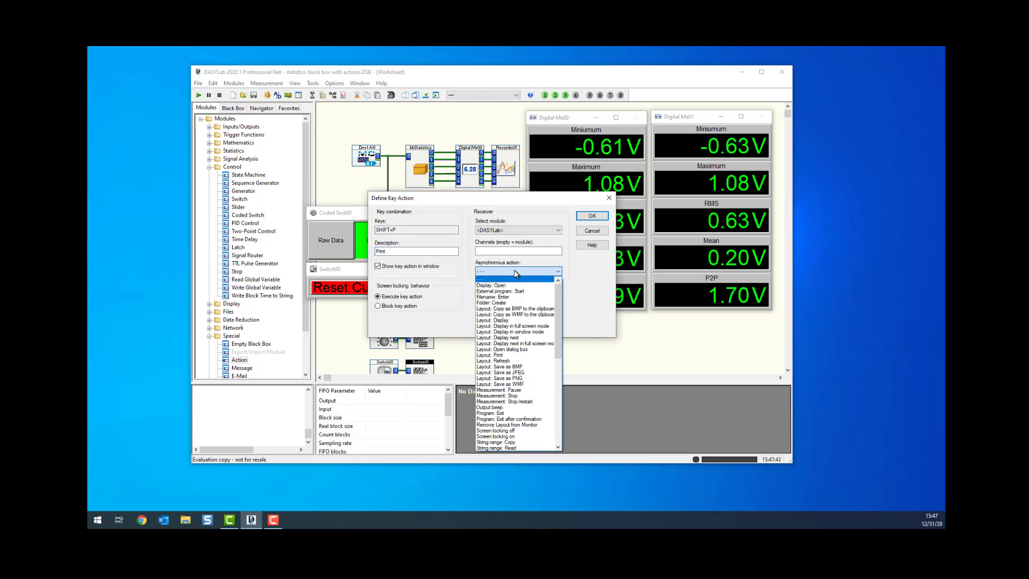
left_click(501, 354)
double_click(501, 304)
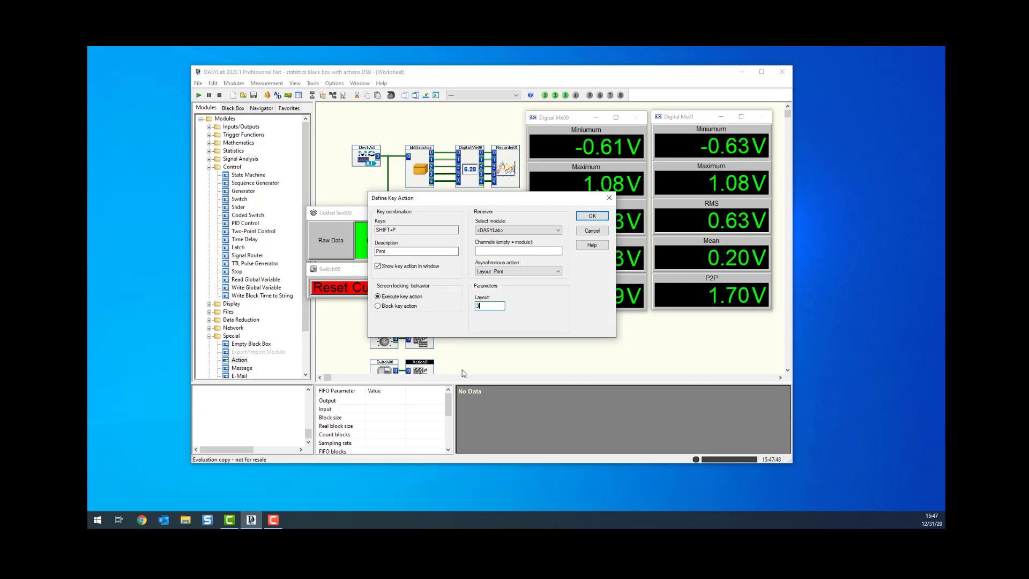
left_click(593, 216)
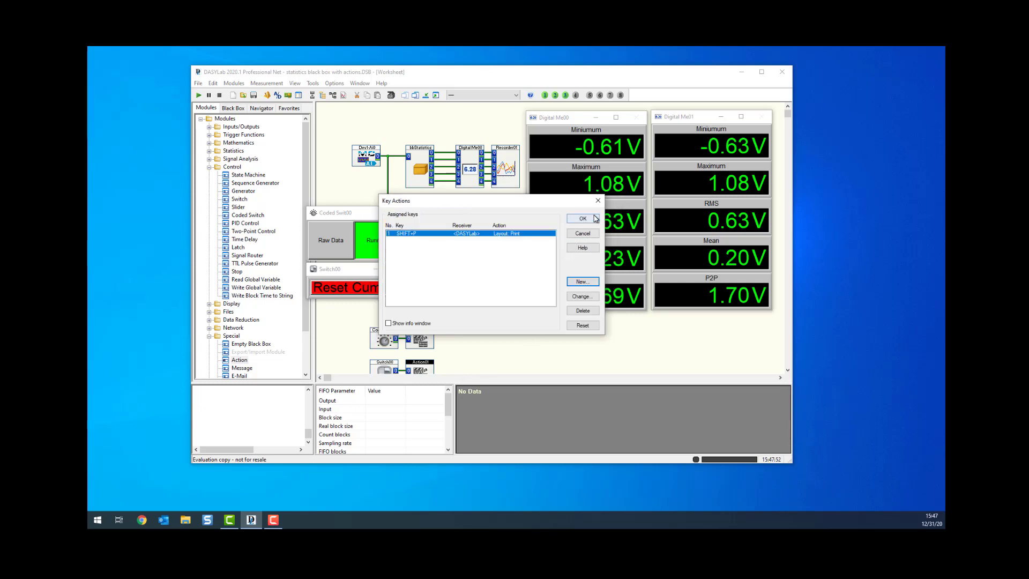
left_click(594, 217)
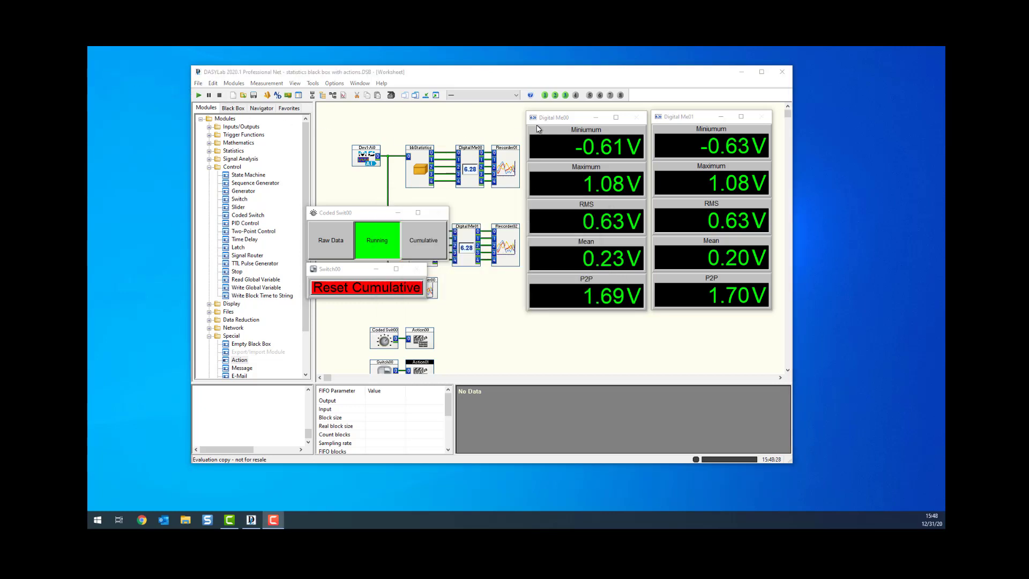
Run the measurement to test the Print key action, view the Cumulative layout, then stop the measurement and return to the worksheet
left_click(199, 96)
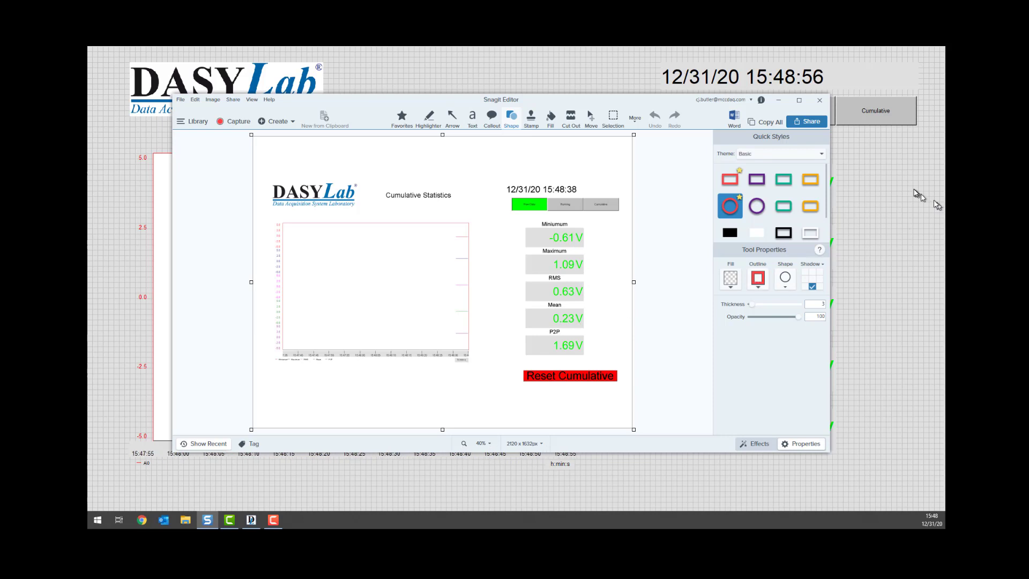
left_click(889, 115)
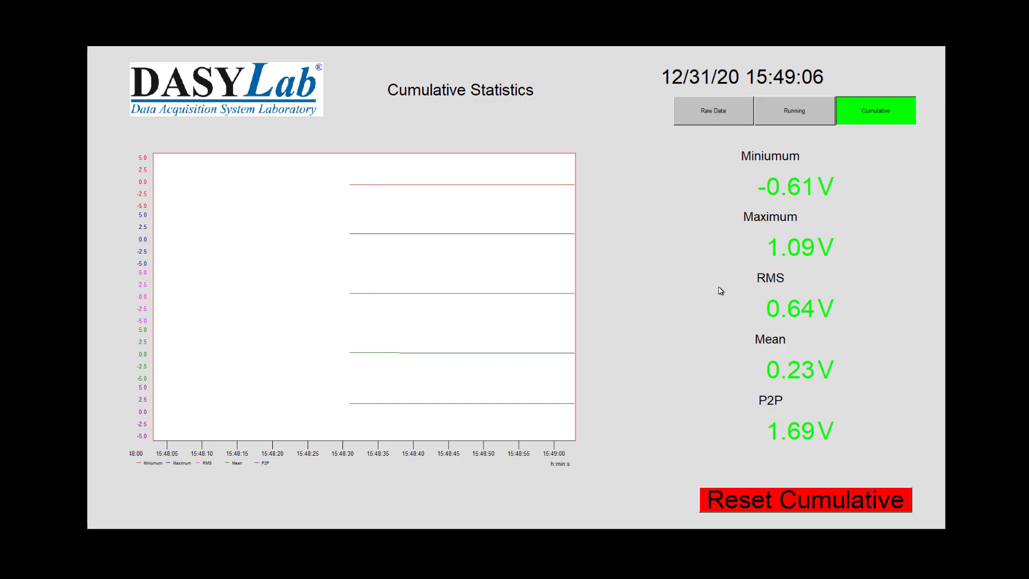
key("Escape")
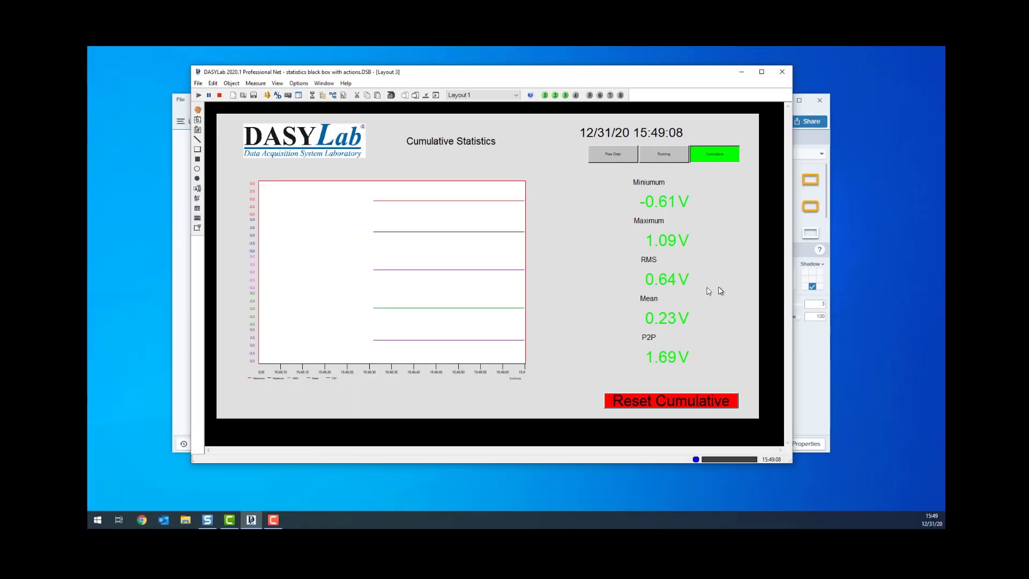
left_click(220, 97)
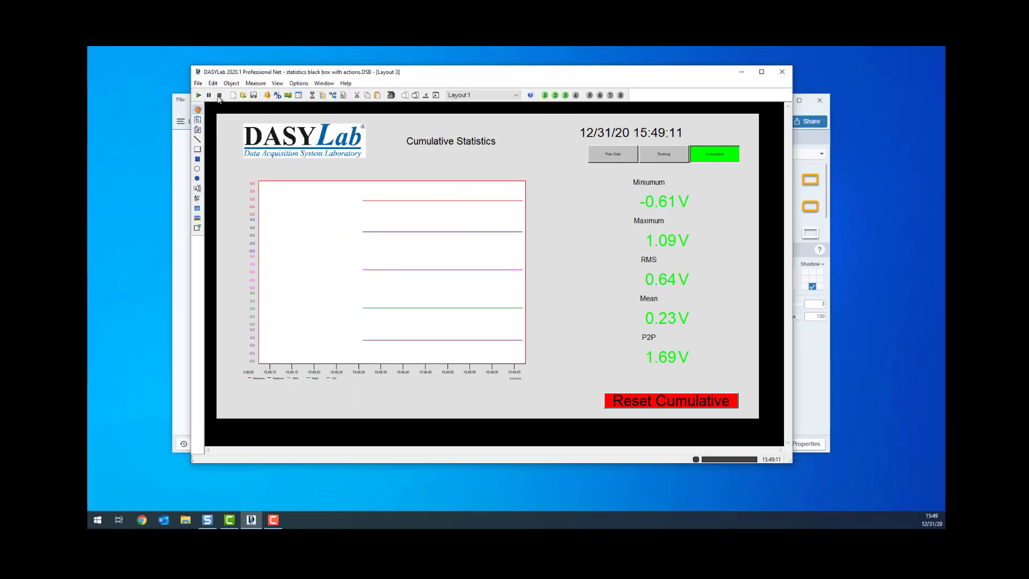
left_click(336, 96)
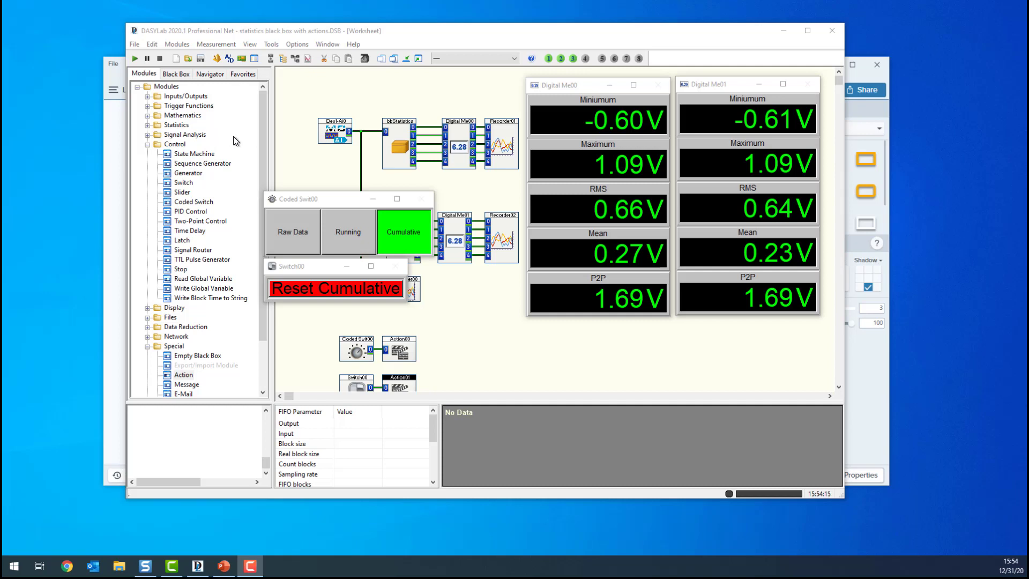
Place a Message module from the Special group in the empty area near Action01 and open its settings
left_click(264, 395)
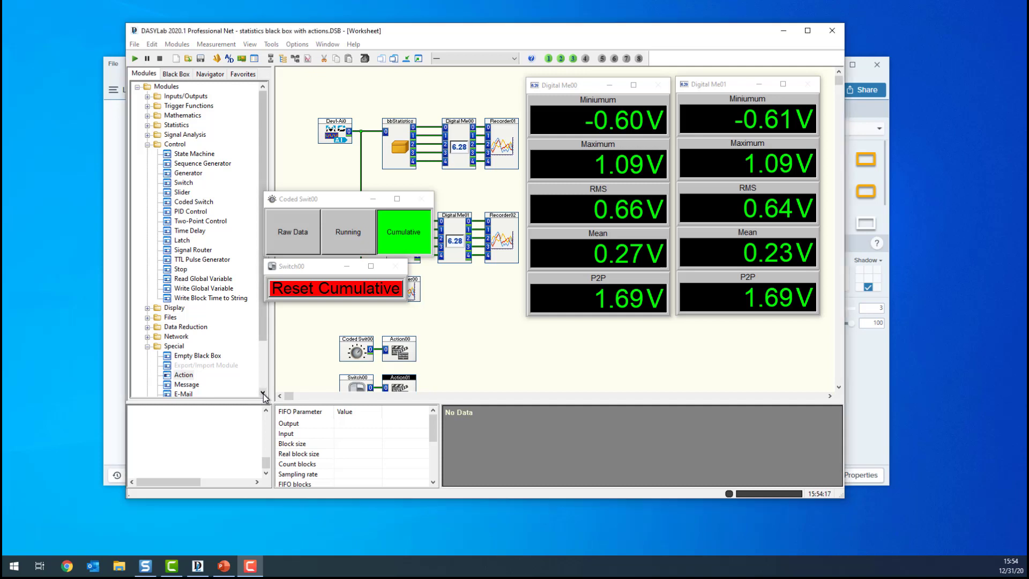
scroll(263, 395, "down", 2)
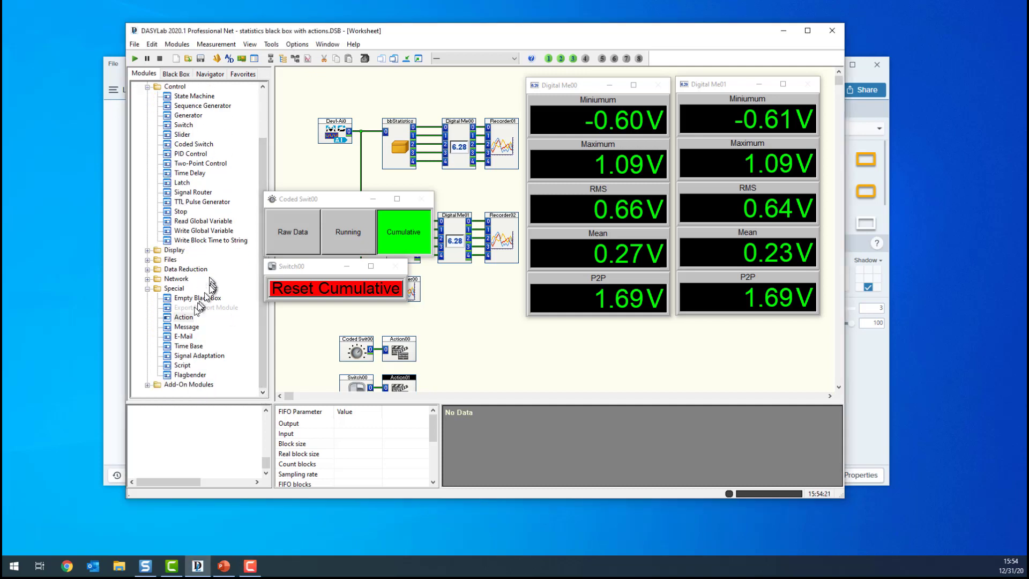
left_click(185, 327)
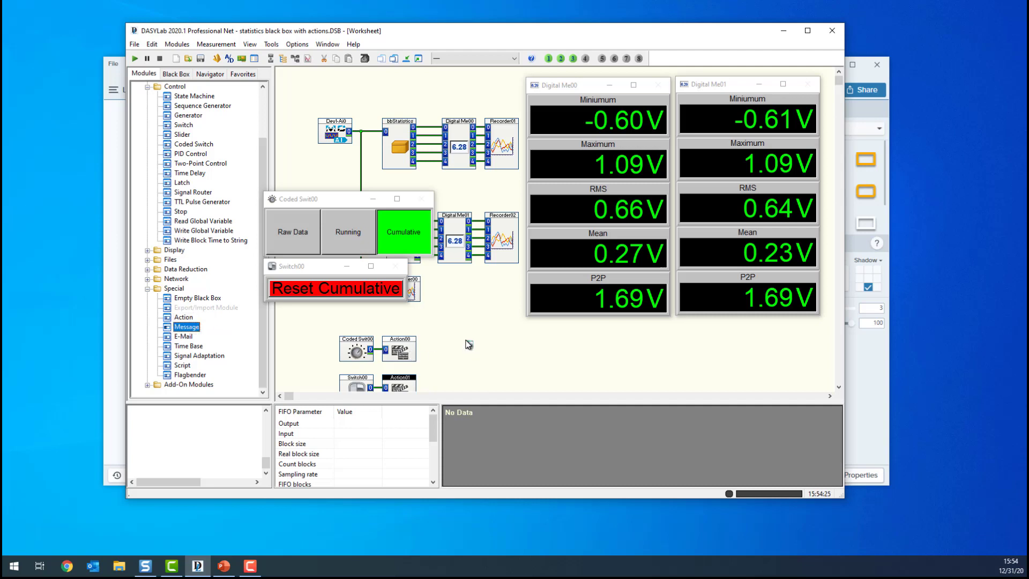
left_click(459, 374)
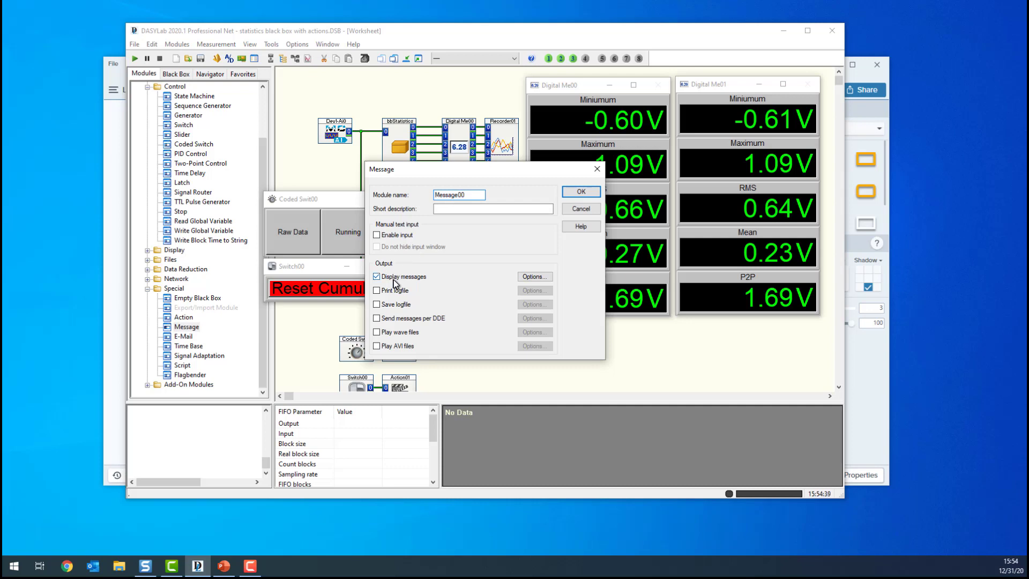
Exclude the sending module and message number from the additional information shown in the message window
left_click(541, 278)
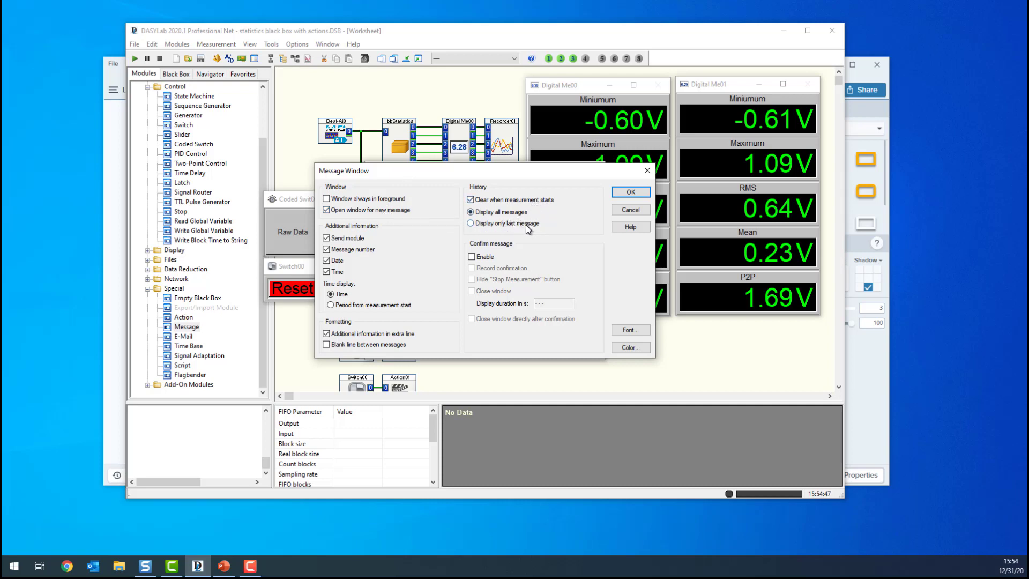
left_click(326, 238)
left_click(326, 249)
left_click(631, 193)
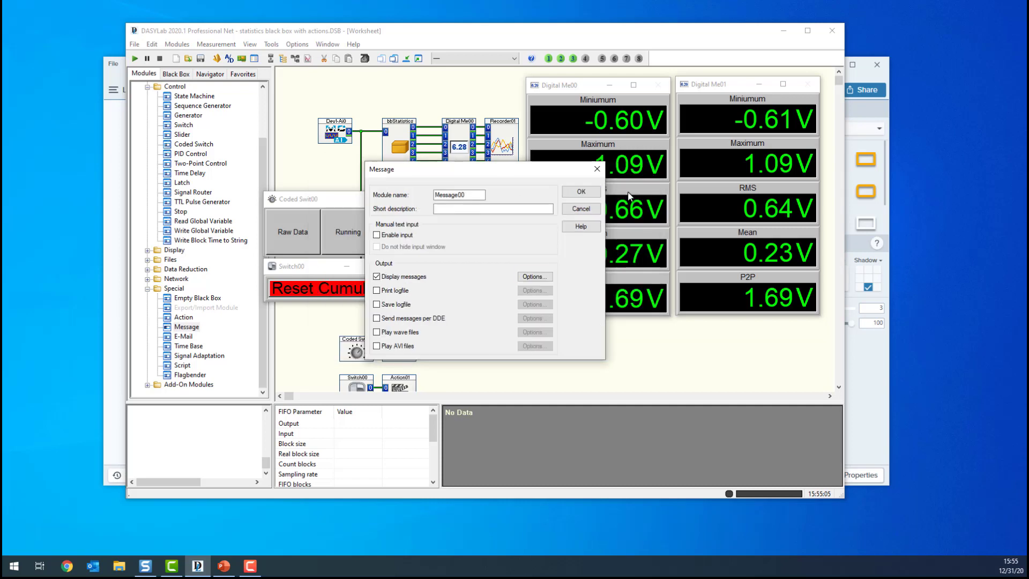
Enable saving a logfile for the Message module, with entries appended to the existing file, and accept the module settings
left_click(399, 307)
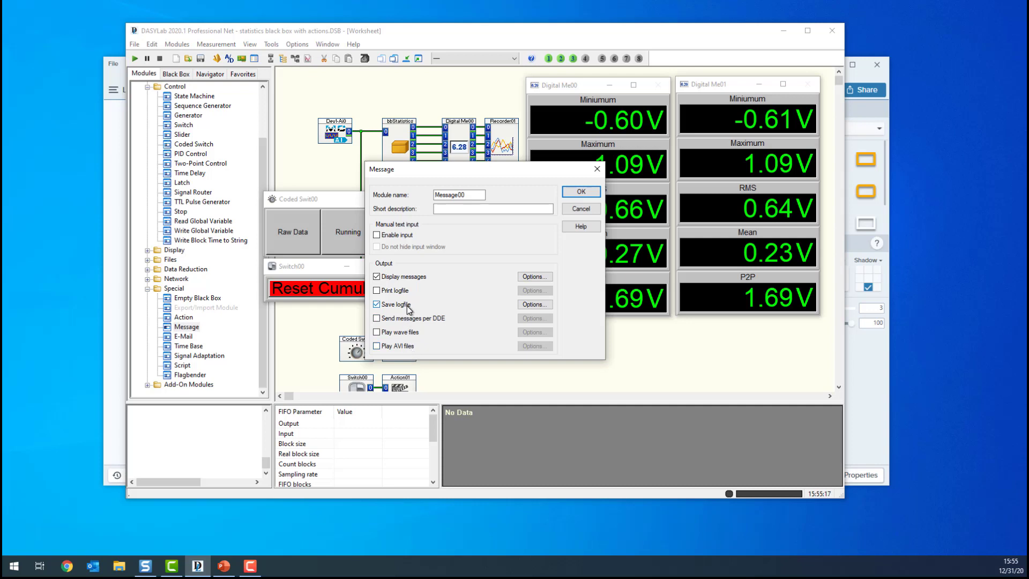
left_click(542, 307)
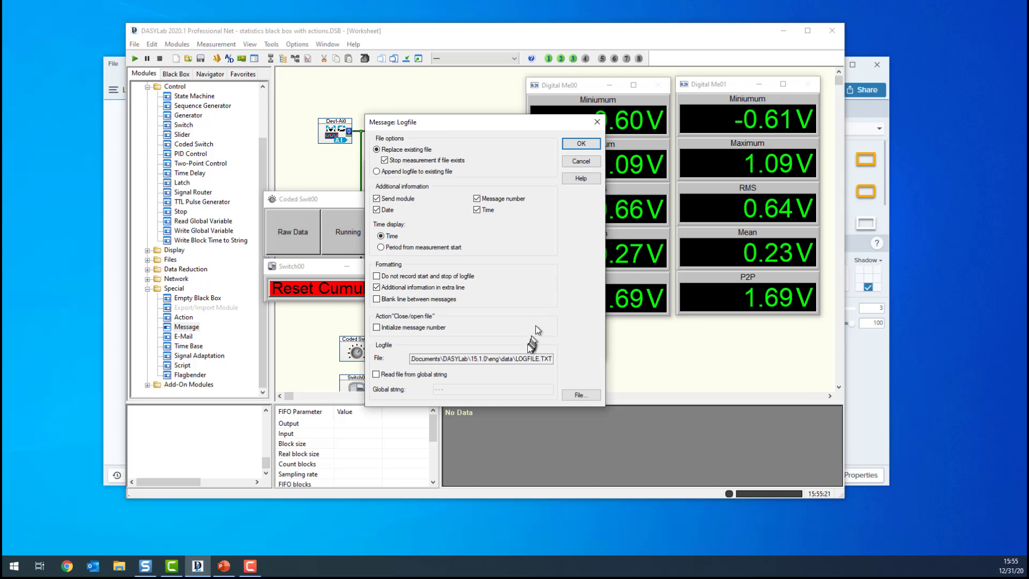
left_click(480, 359)
left_click(376, 171)
left_click(582, 144)
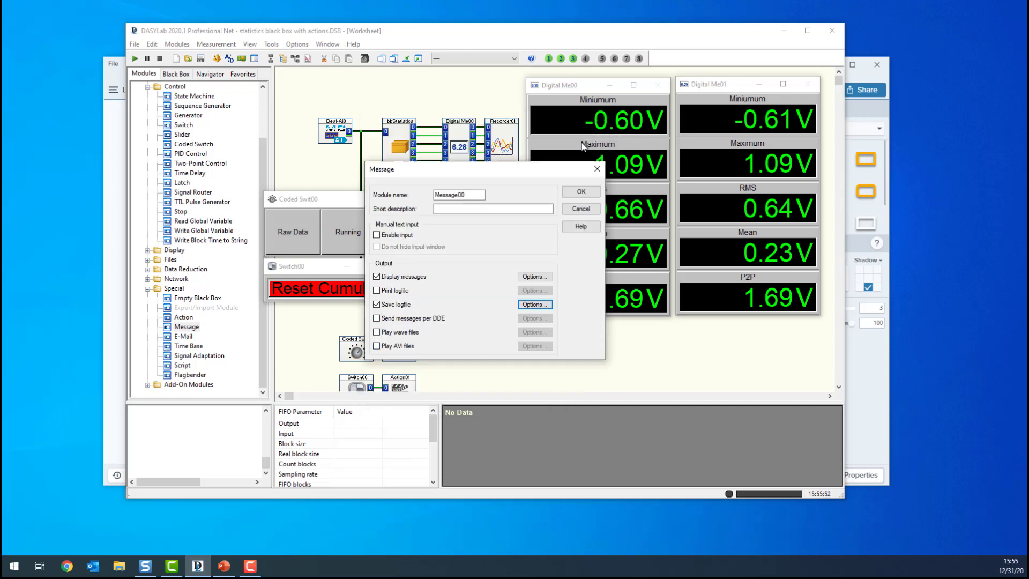
left_click(580, 193)
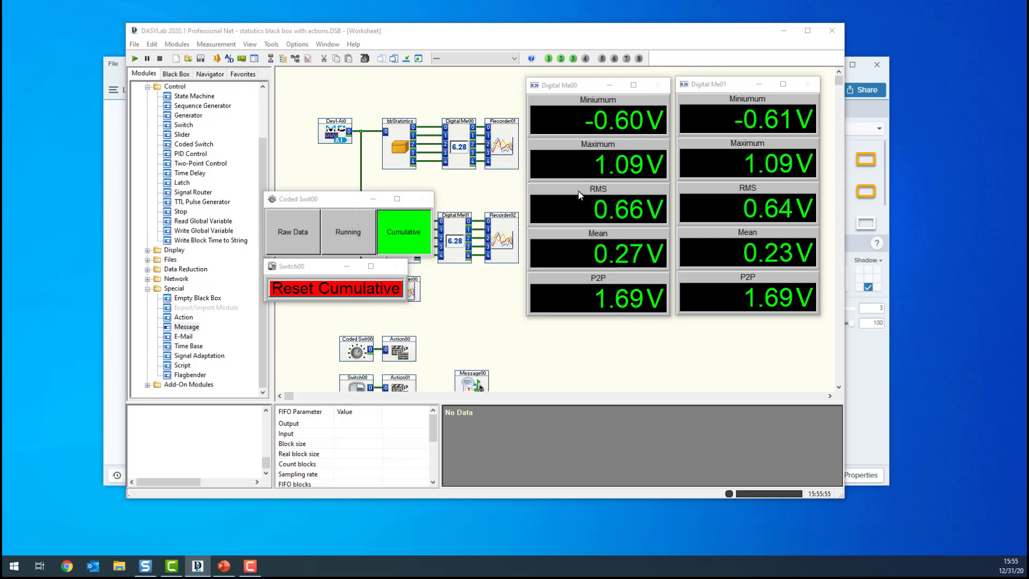
Place a new Action module on the worksheet below Action01
right_click(467, 384)
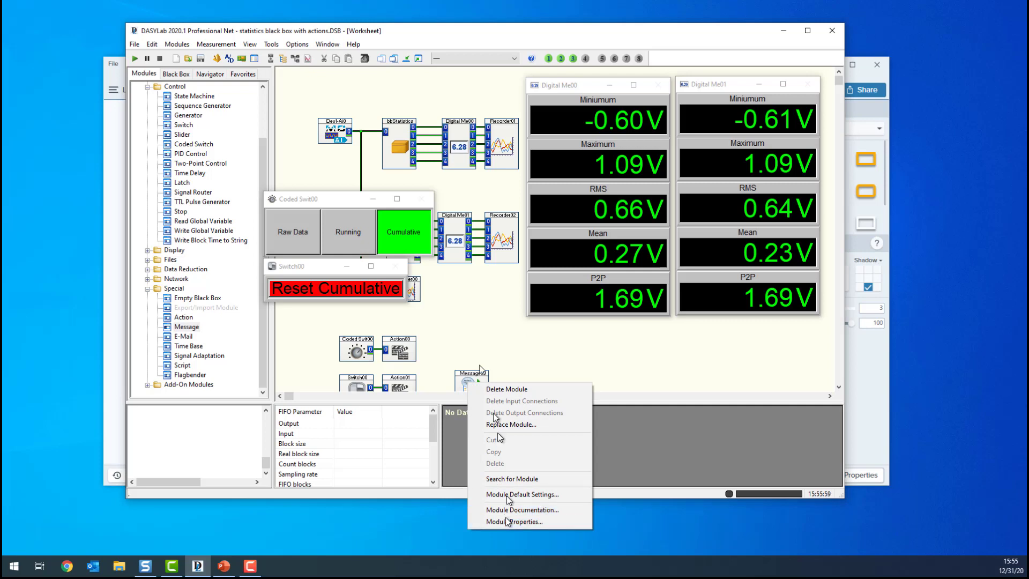
left_click(465, 319)
scroll(467, 317, "down", 2)
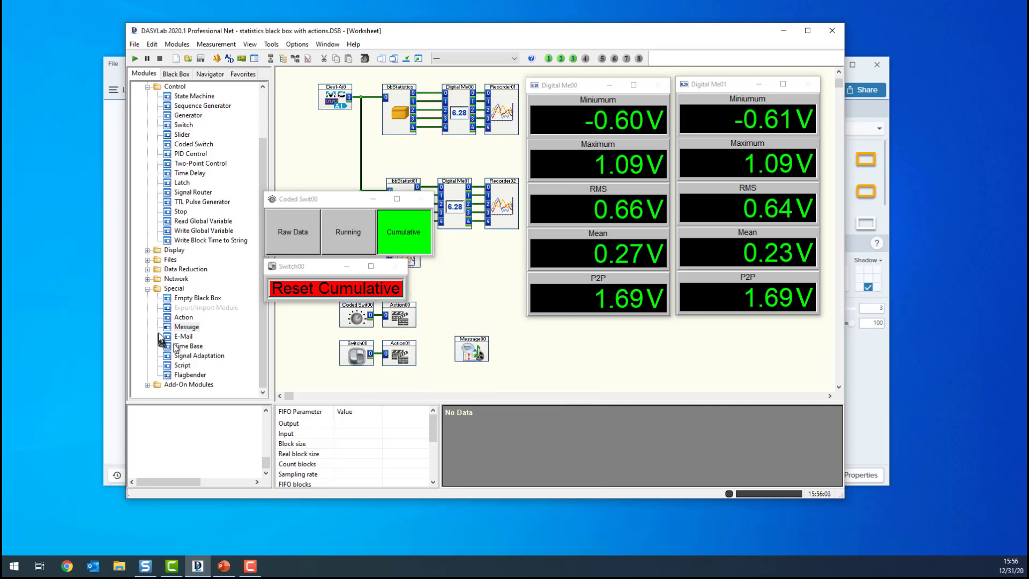
left_click_drag(183, 317, 392, 378)
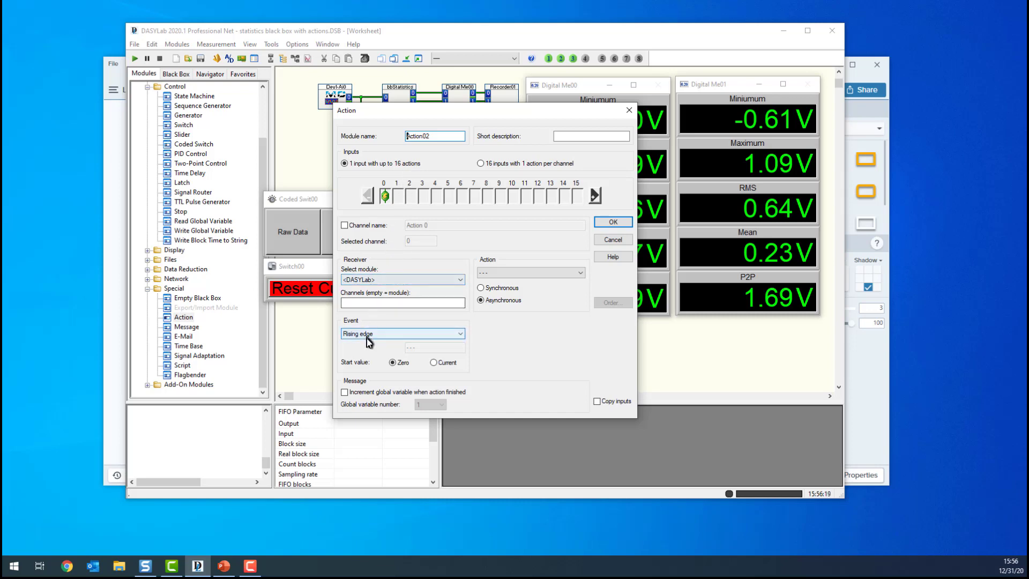
Set the first action to send Message00 the message "Running Statistics were reset"
left_click(381, 279)
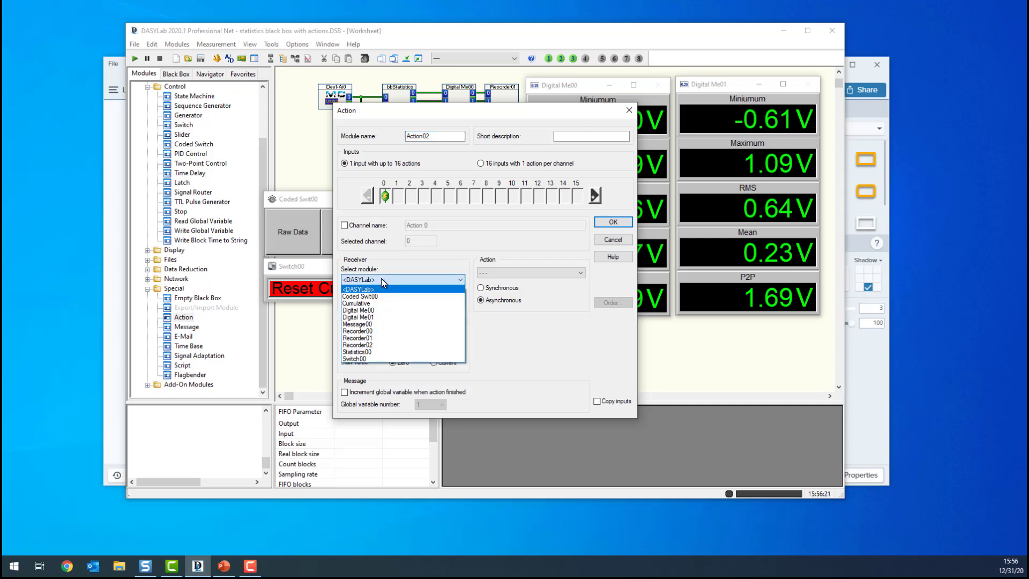
left_click(375, 323)
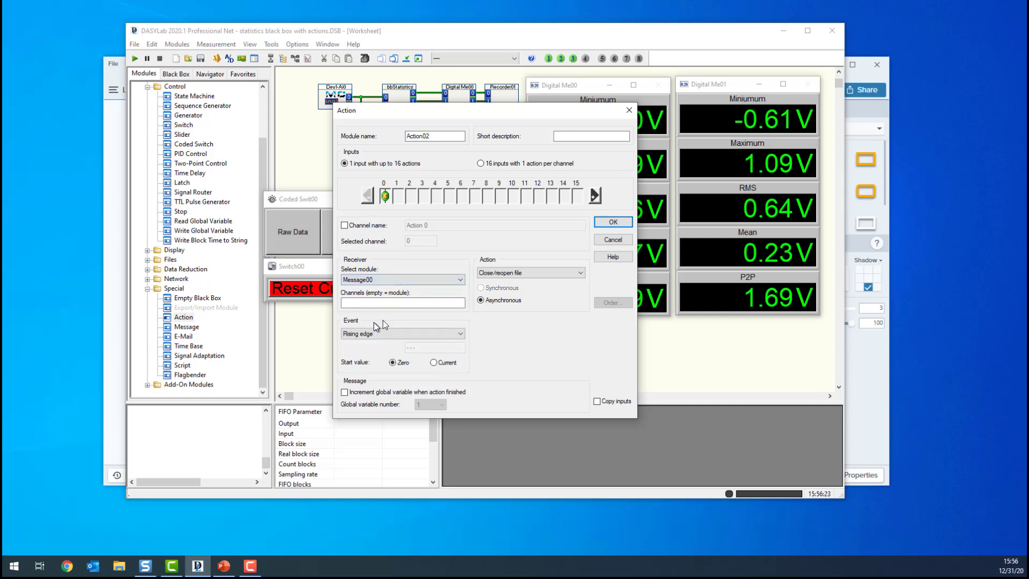
left_click(546, 272)
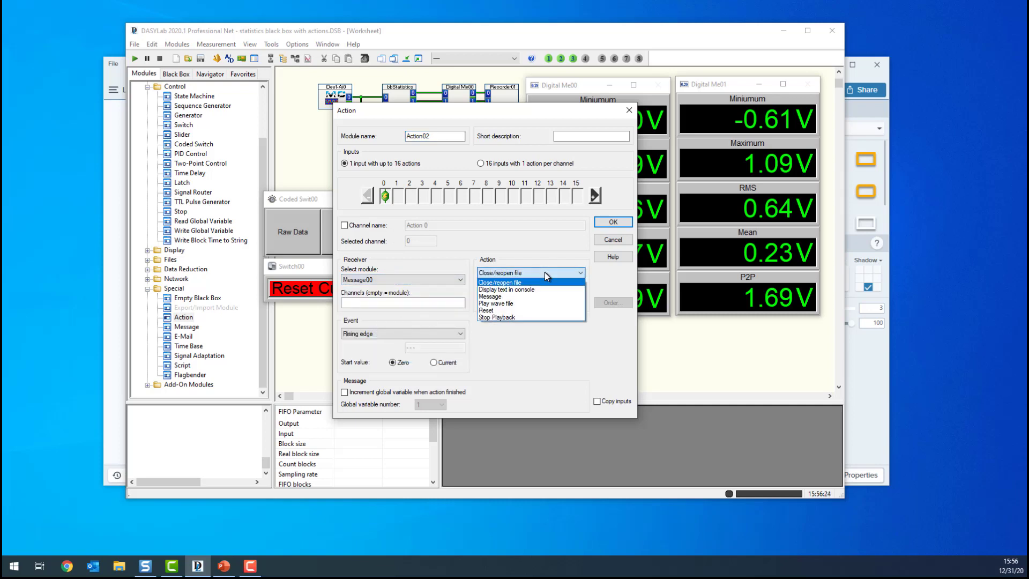
left_click(507, 297)
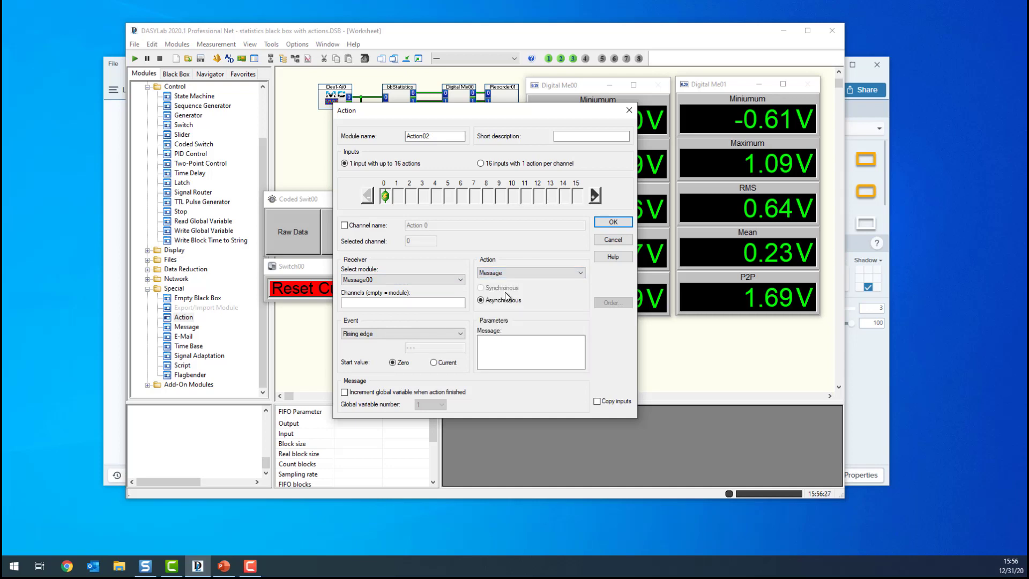
left_click(525, 354)
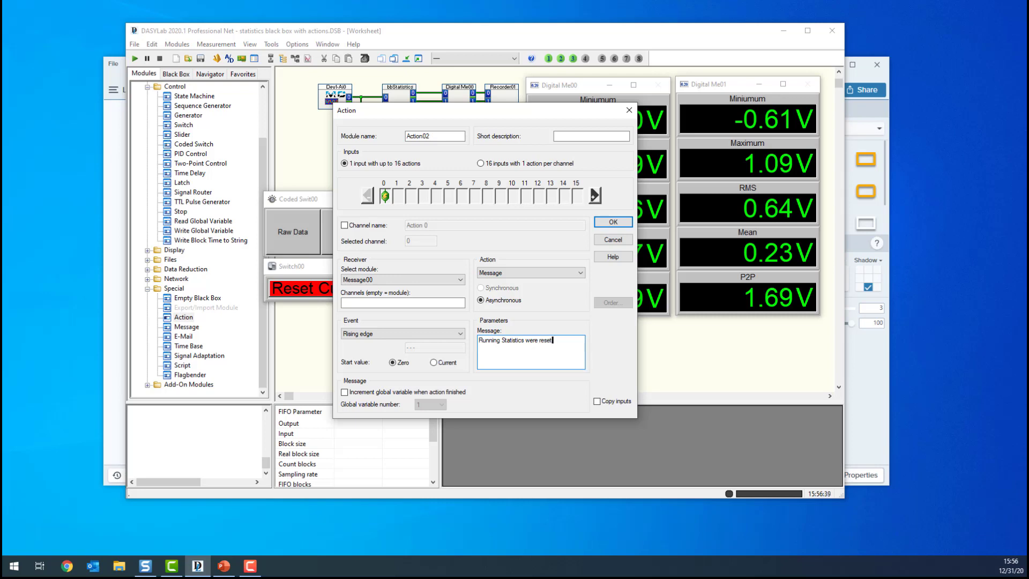
Add a second action that sends Message00 the message "Starting" on the Measurement start event
left_click(594, 196)
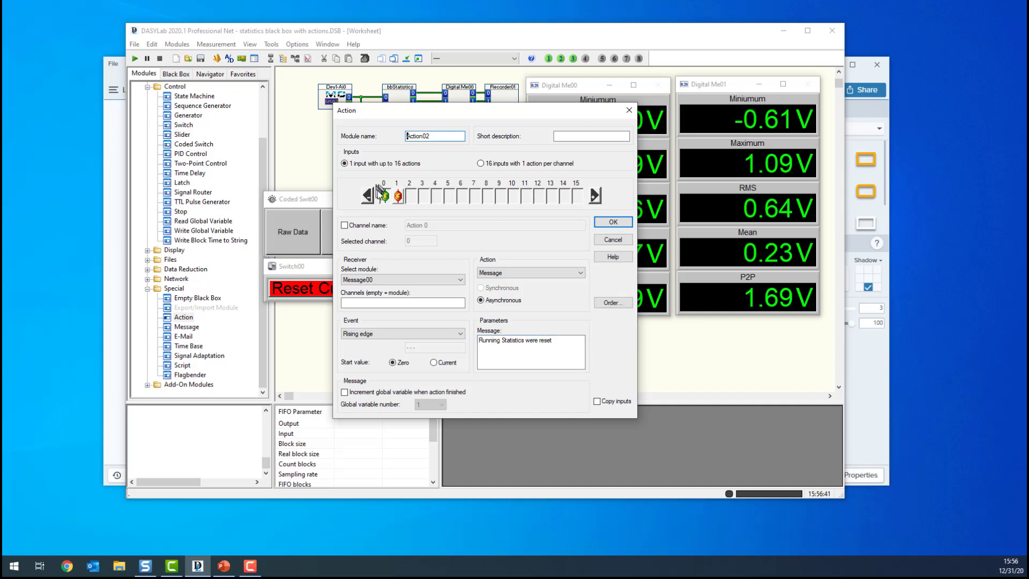
left_click(399, 195)
left_click(378, 333)
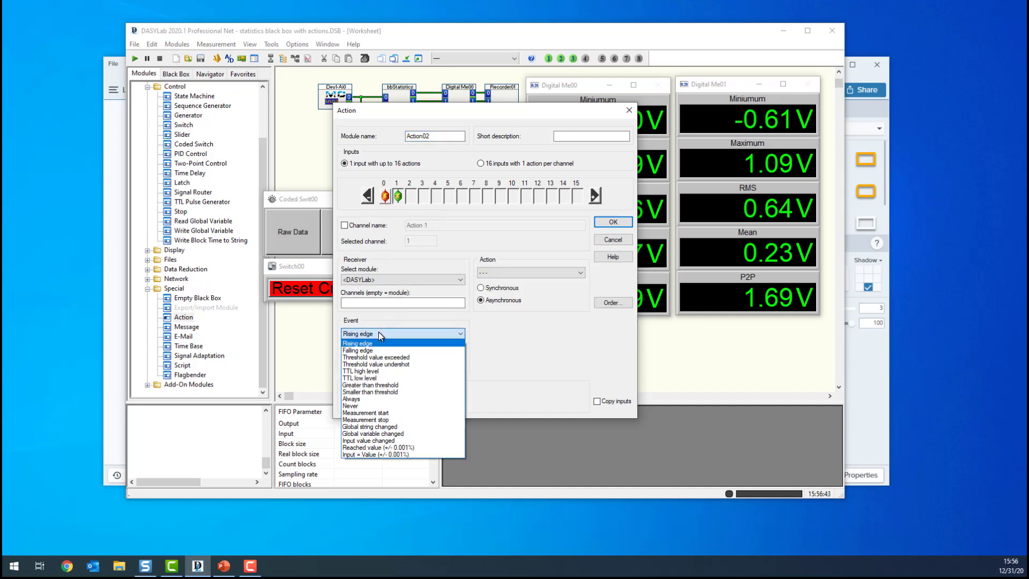
left_click(370, 412)
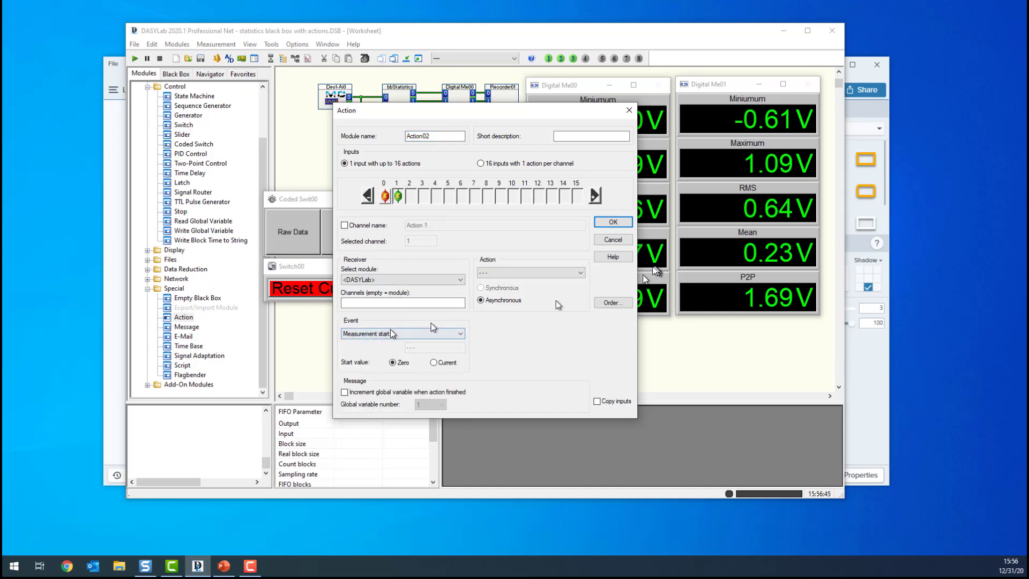
left_click(457, 279)
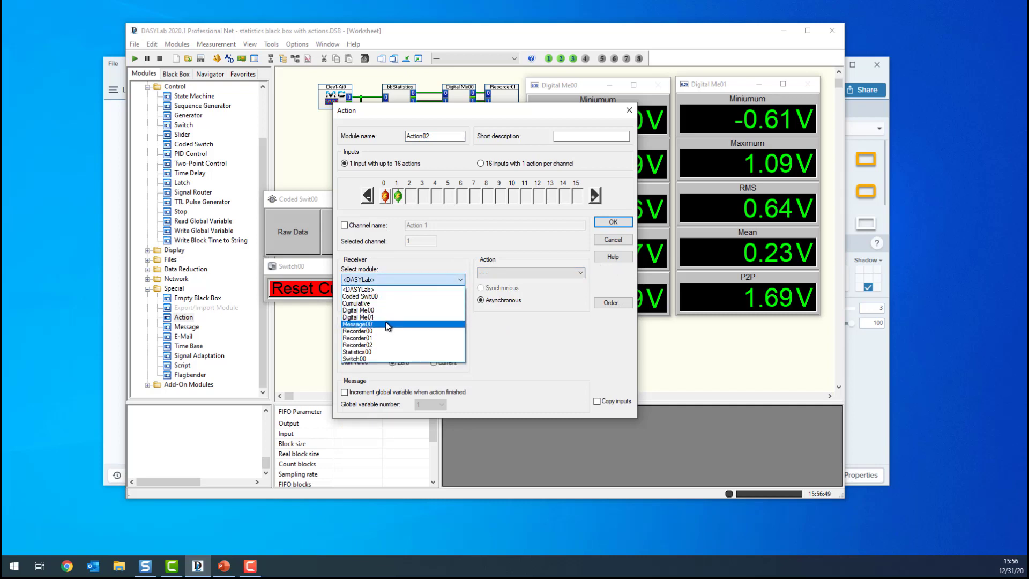
left_click(450, 324)
left_click(530, 272)
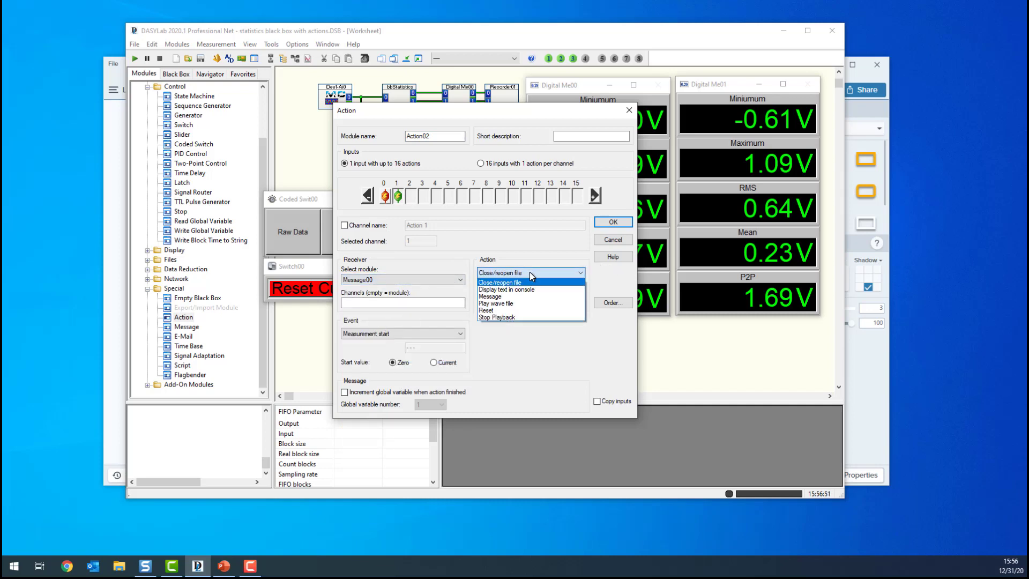
left_click(504, 296)
left_click(518, 356)
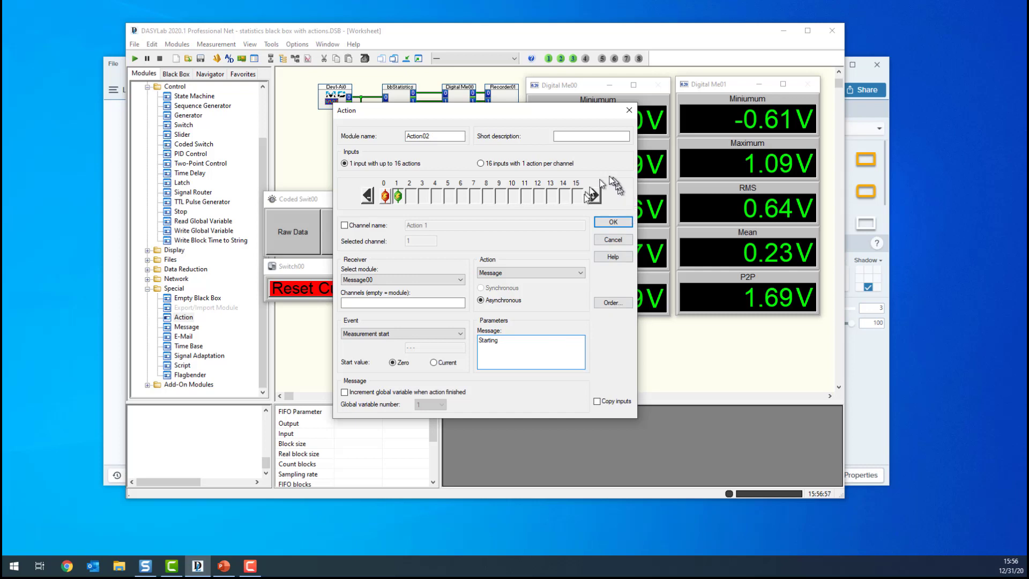
Add a third action that sends Message00 the message "Stopping" on the Measurement stop event, and accept the Action02 settings
left_click_drag(595, 196, 411, 195)
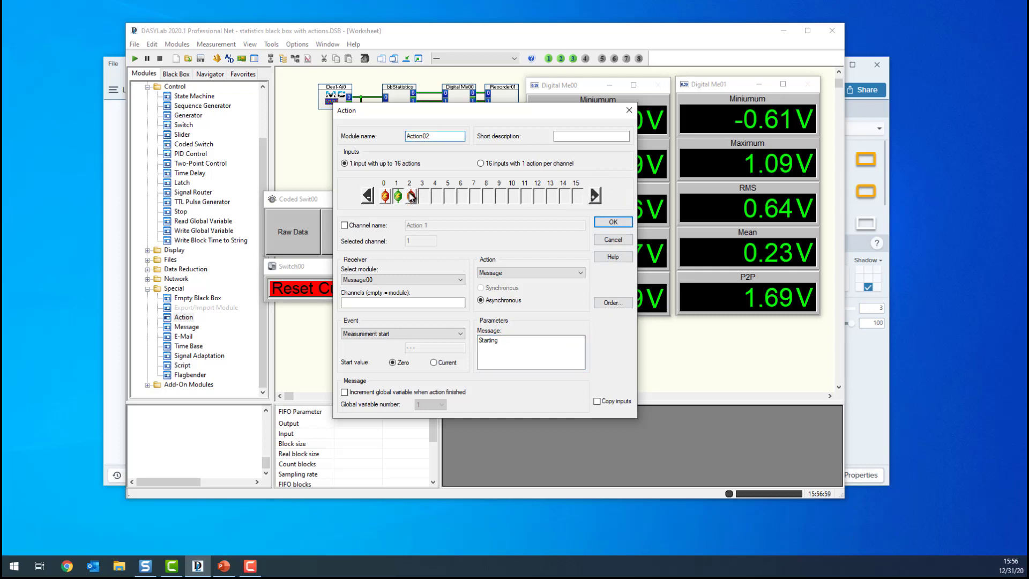
left_click(411, 196)
left_click(397, 280)
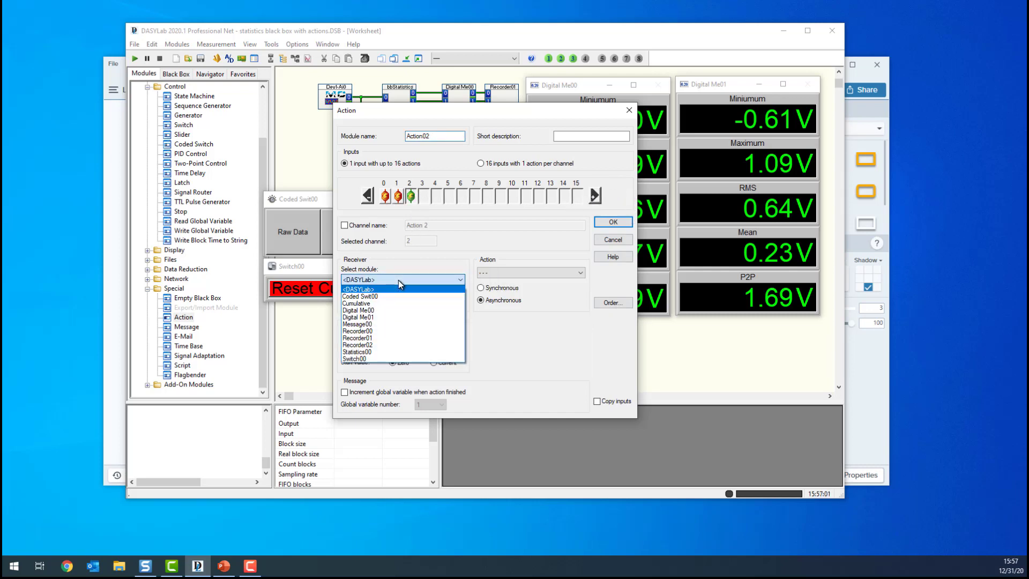
left_click(381, 325)
left_click(379, 335)
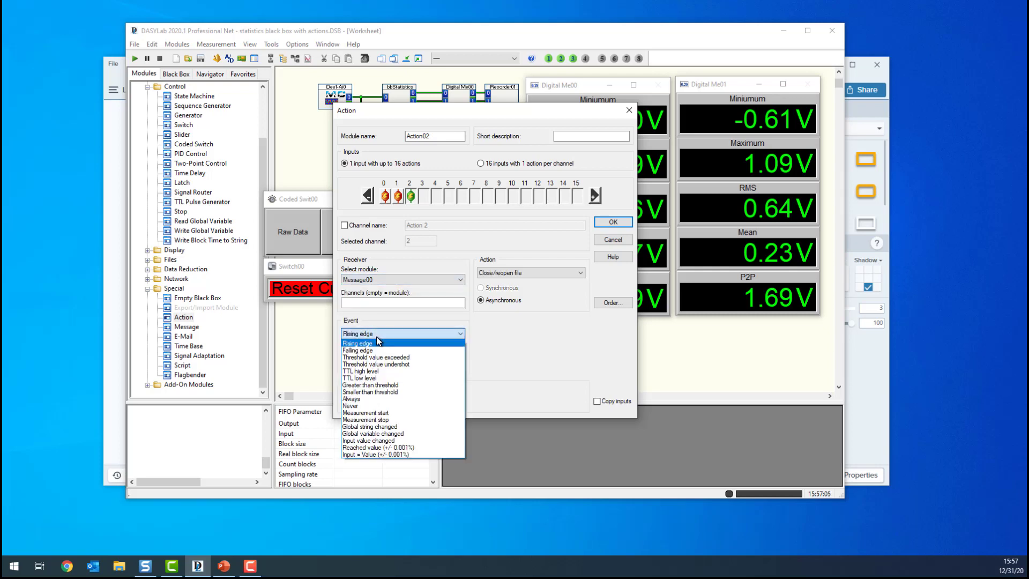
left_click(379, 421)
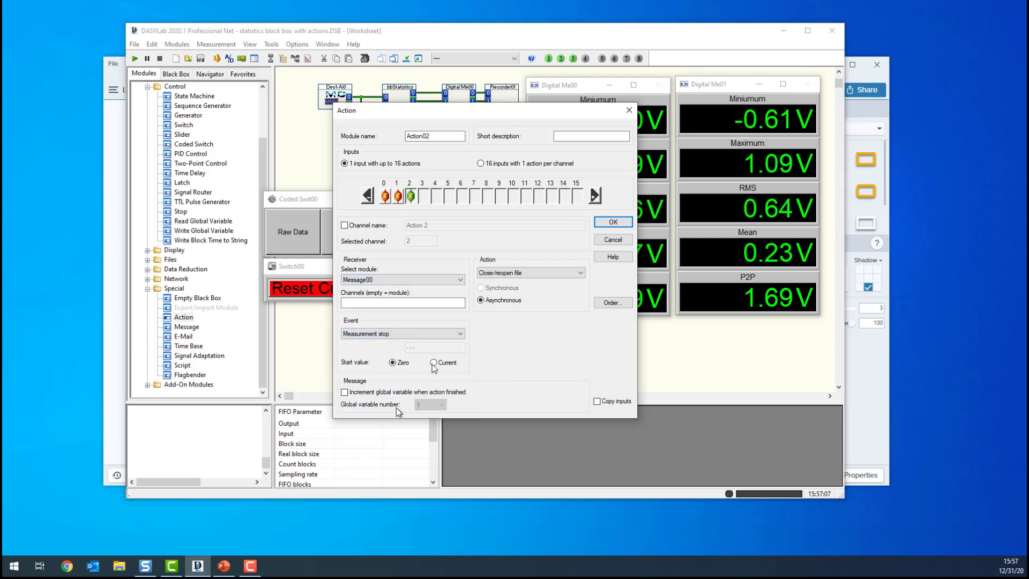
left_click(515, 275)
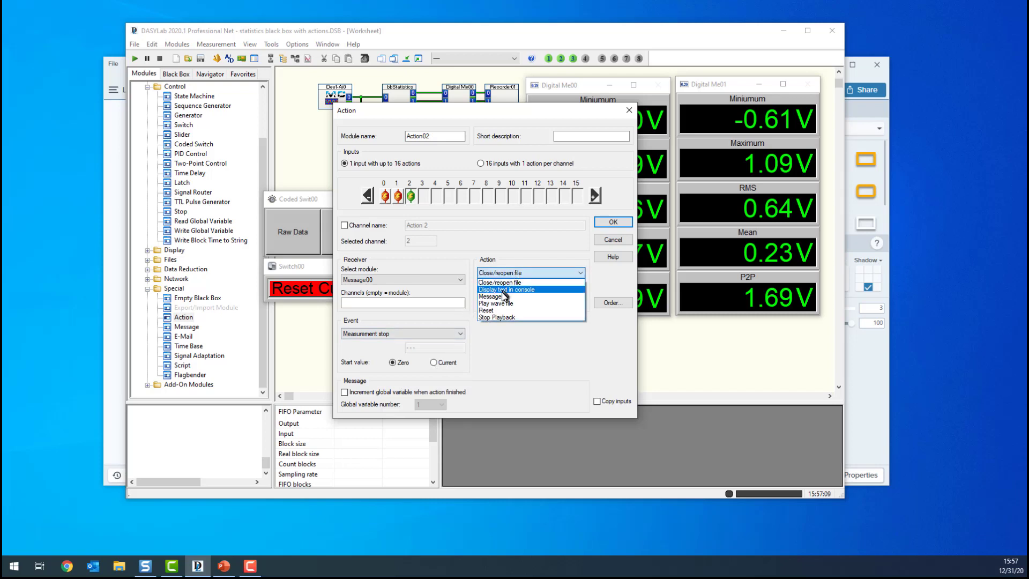
left_click(509, 289)
left_click(509, 356)
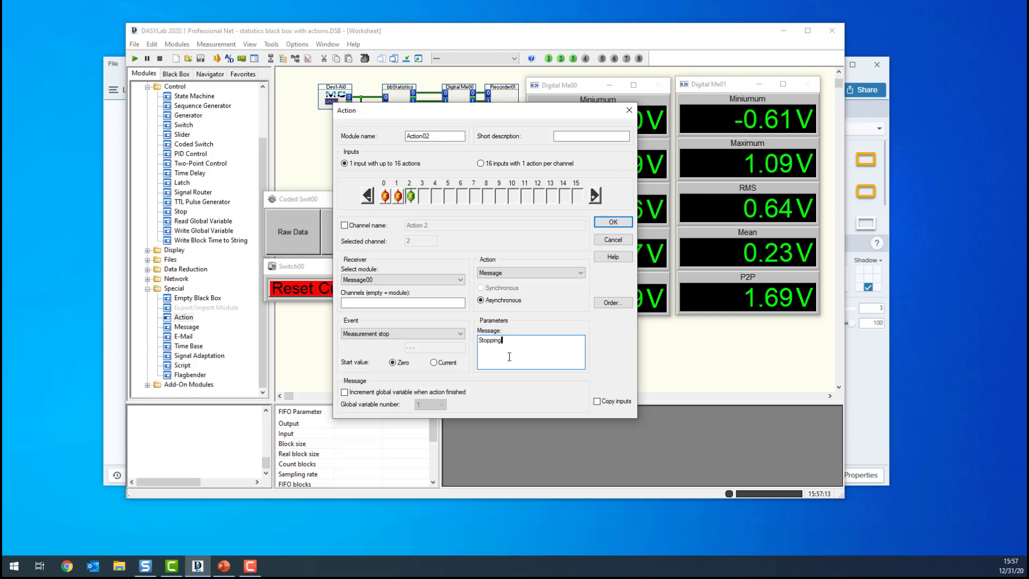
left_click(497, 278)
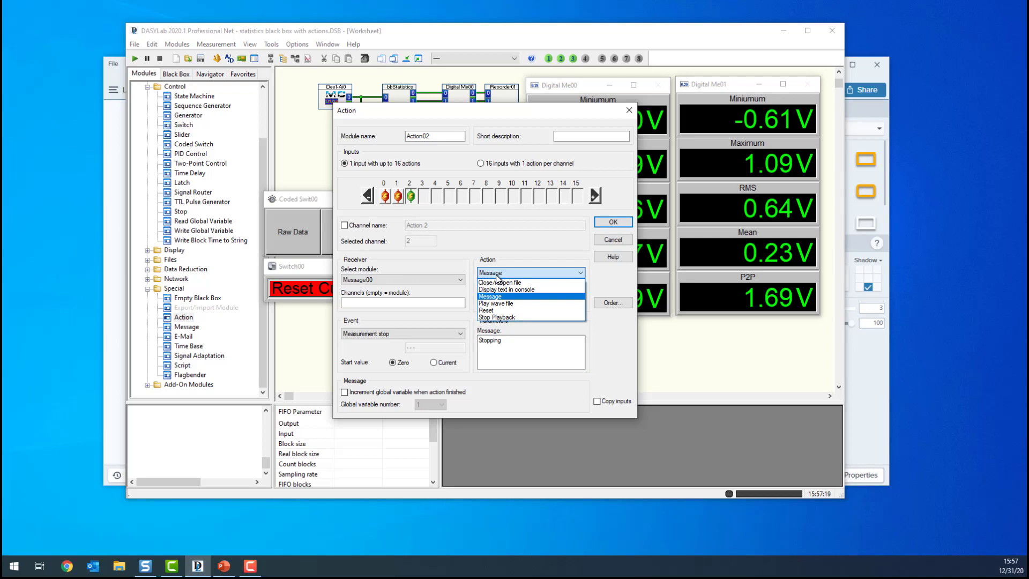
left_click(497, 275)
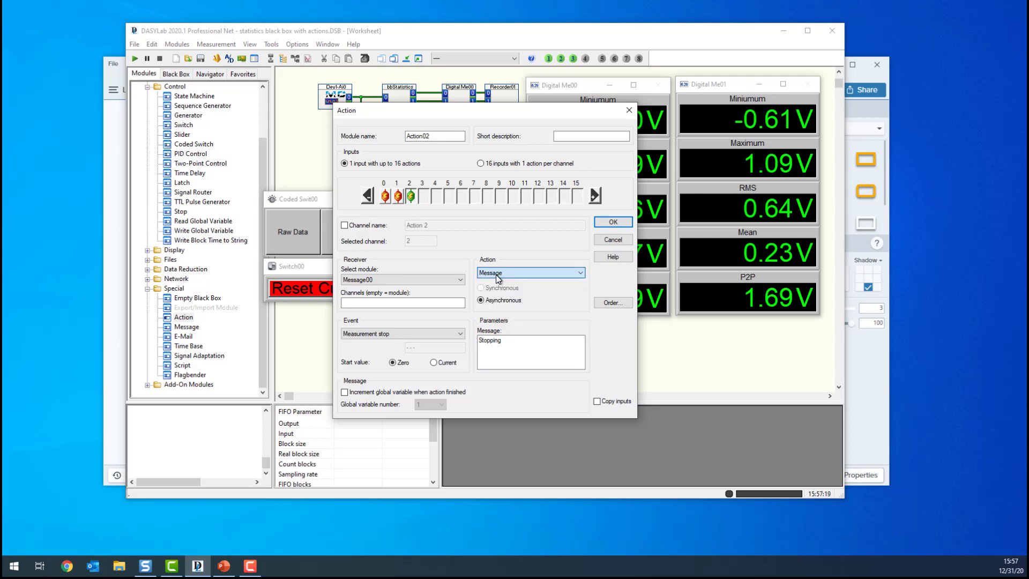
left_click(613, 222)
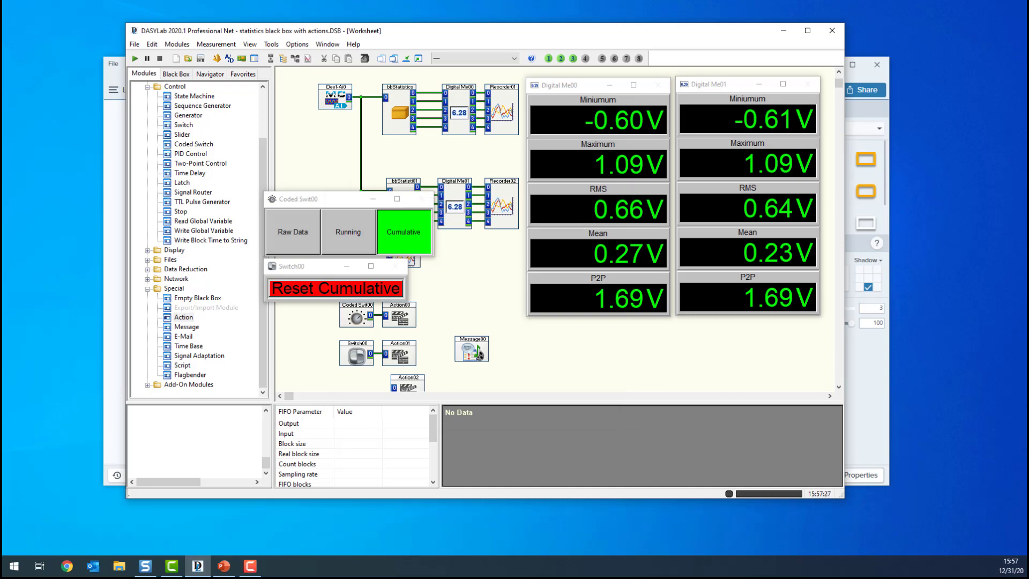
Restore the minimized Message00 window and shrink it to fit below the two digital meter windows
left_click_drag(25, 437, 328, 420)
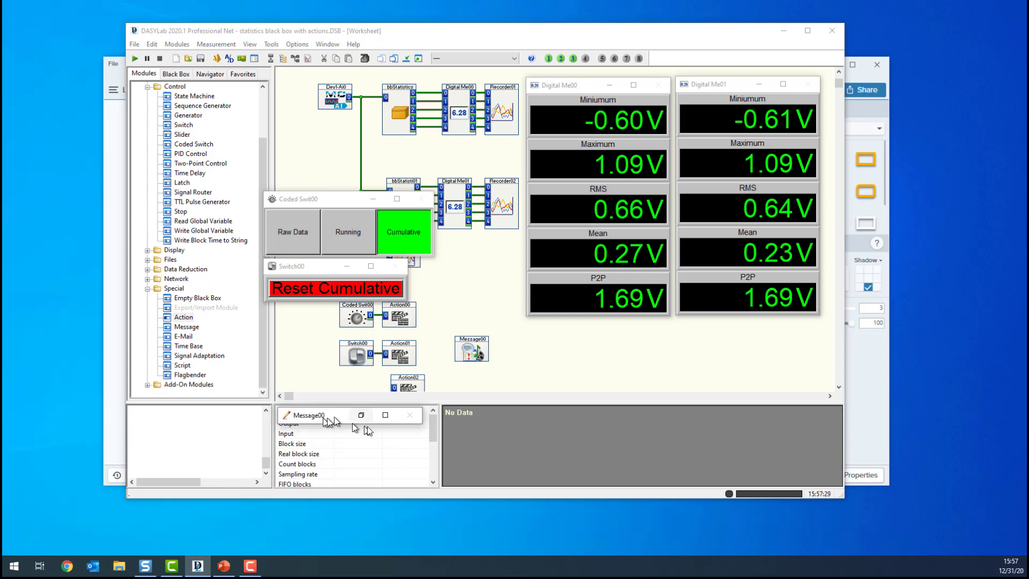
left_click(361, 414)
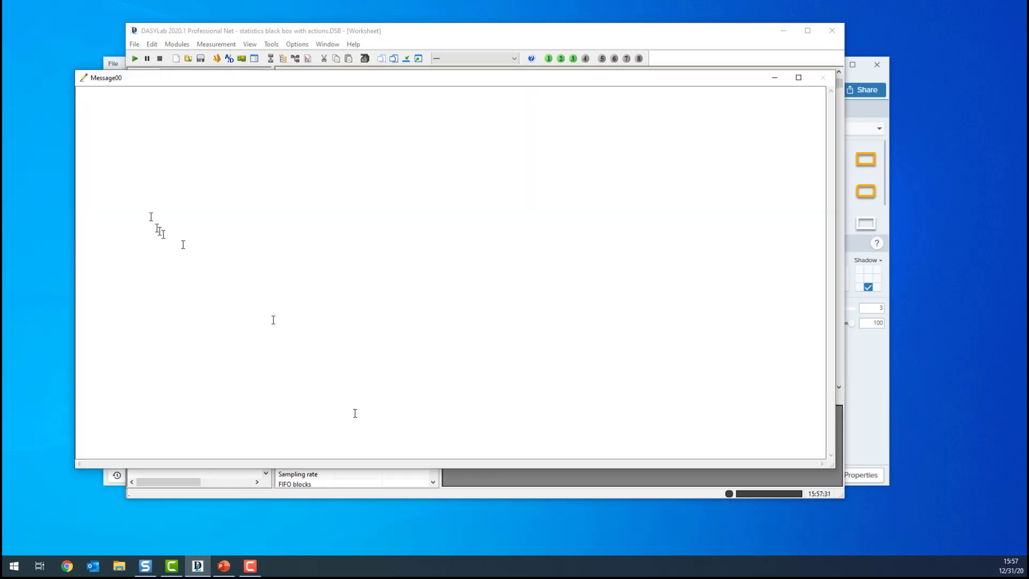
left_click_drag(75, 72, 474, 335)
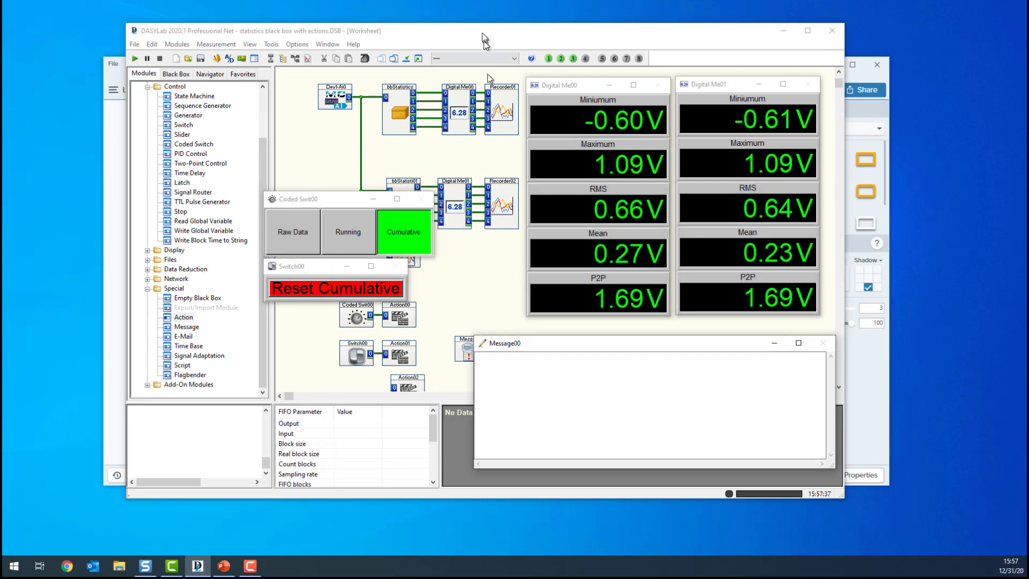
In Layout 1, draw a graphic link frame about 340 by 28 mm beneath the chart
left_click(327, 44)
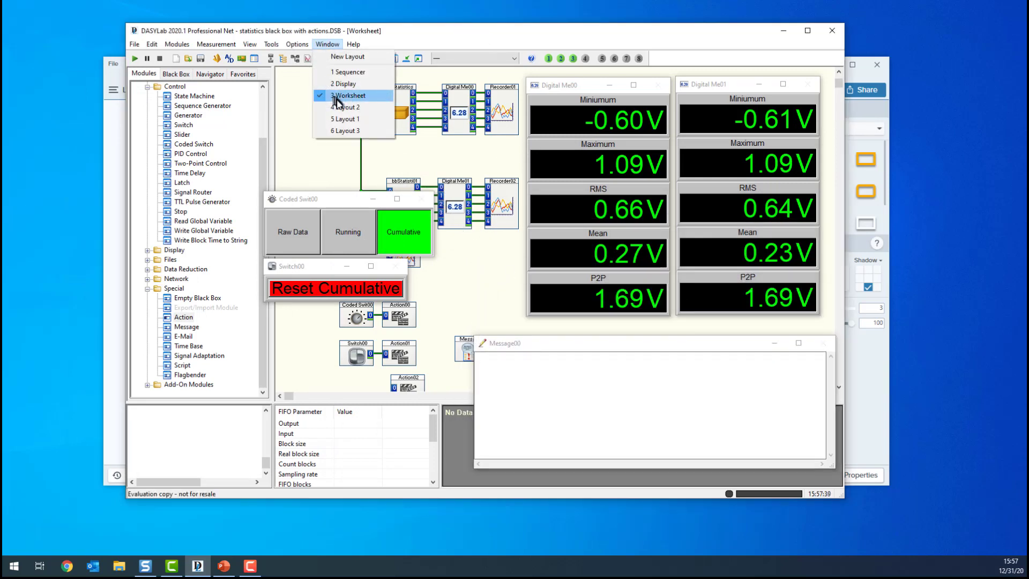
left_click(339, 118)
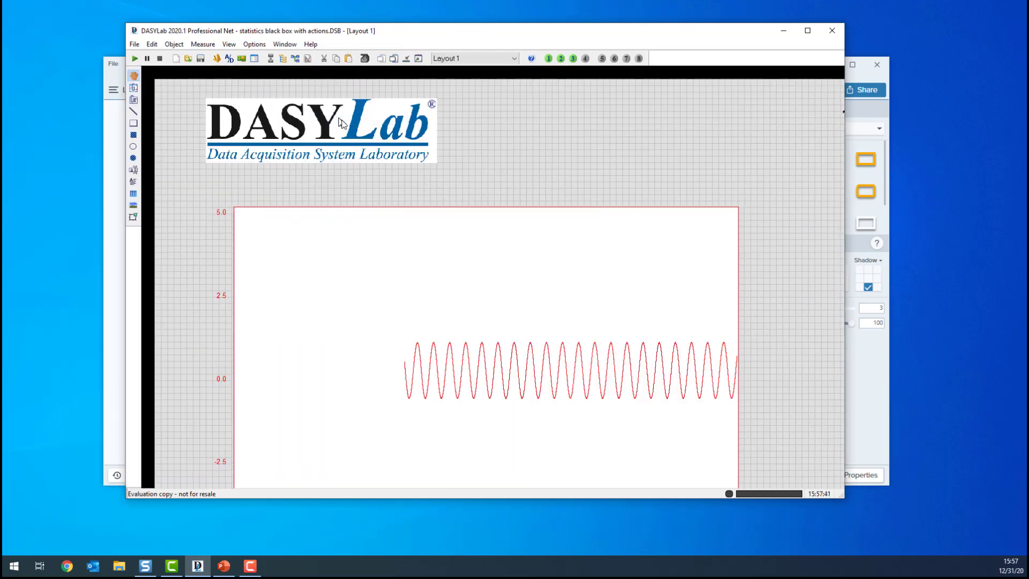
left_click(229, 45)
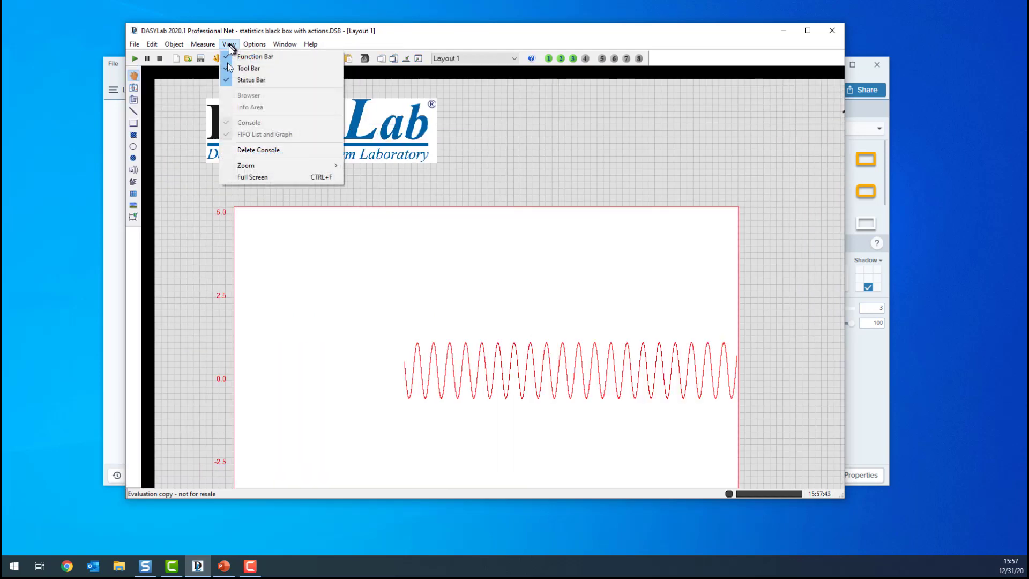
mouse_move(252, 165)
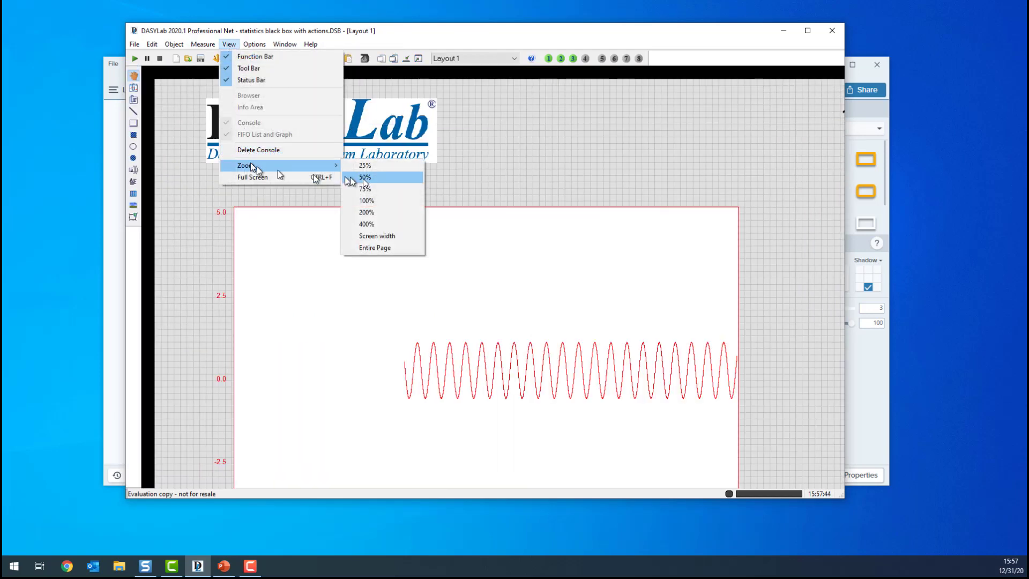
left_click(377, 249)
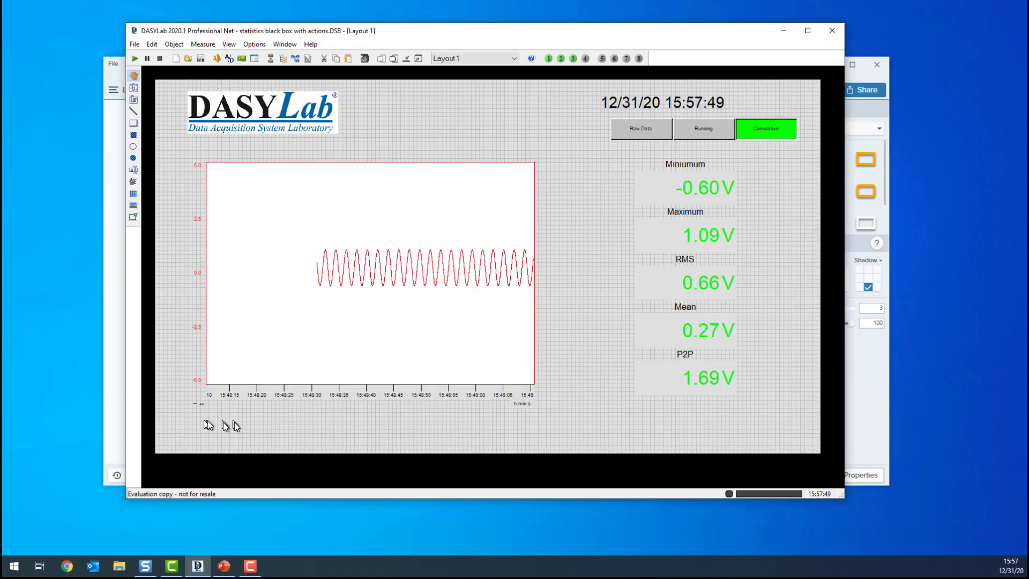
left_click(134, 88)
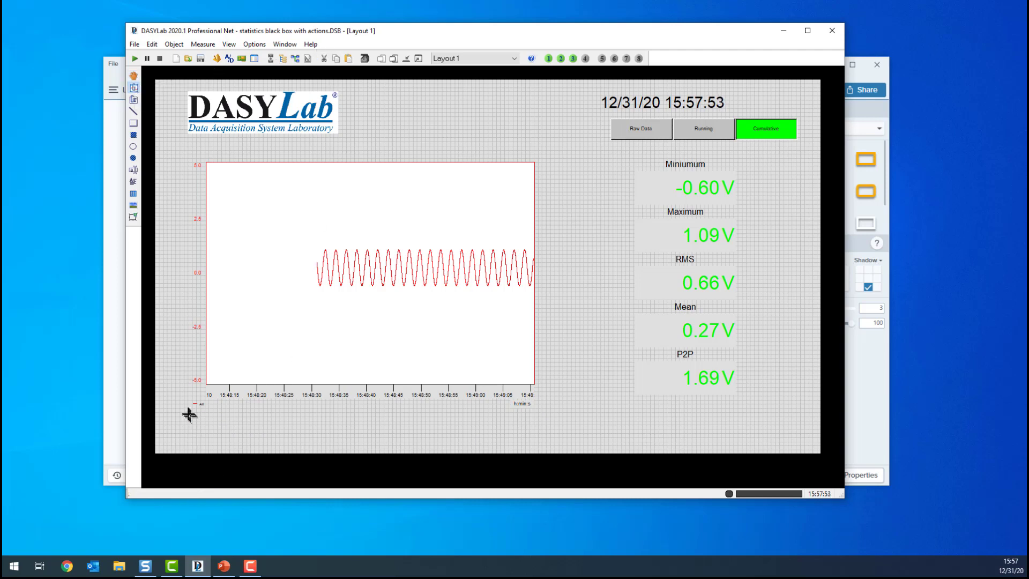
left_click_drag(188, 413, 542, 442)
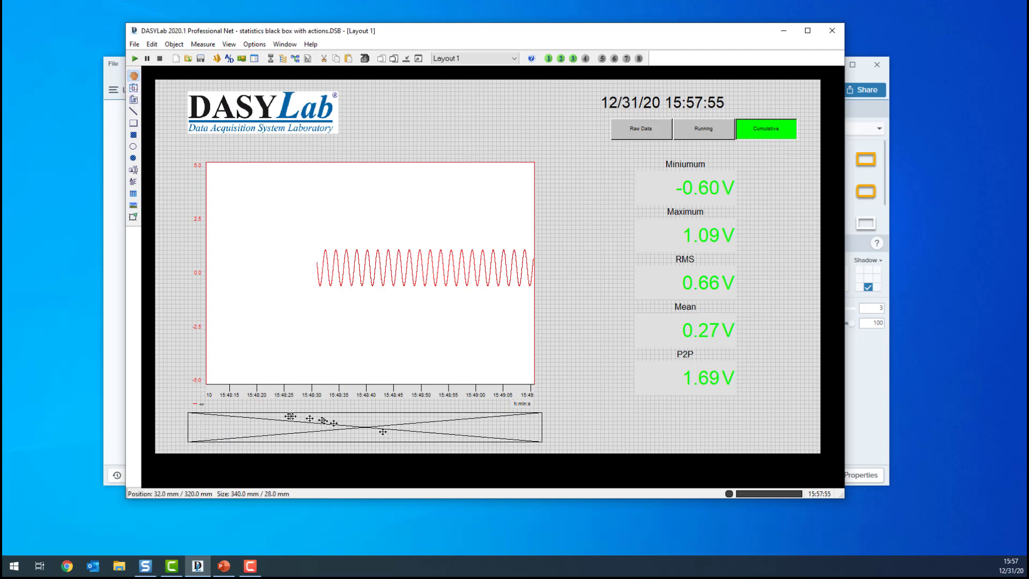
Link the new graphic frame to the Message00 module and accept its settings
double_click(304, 428)
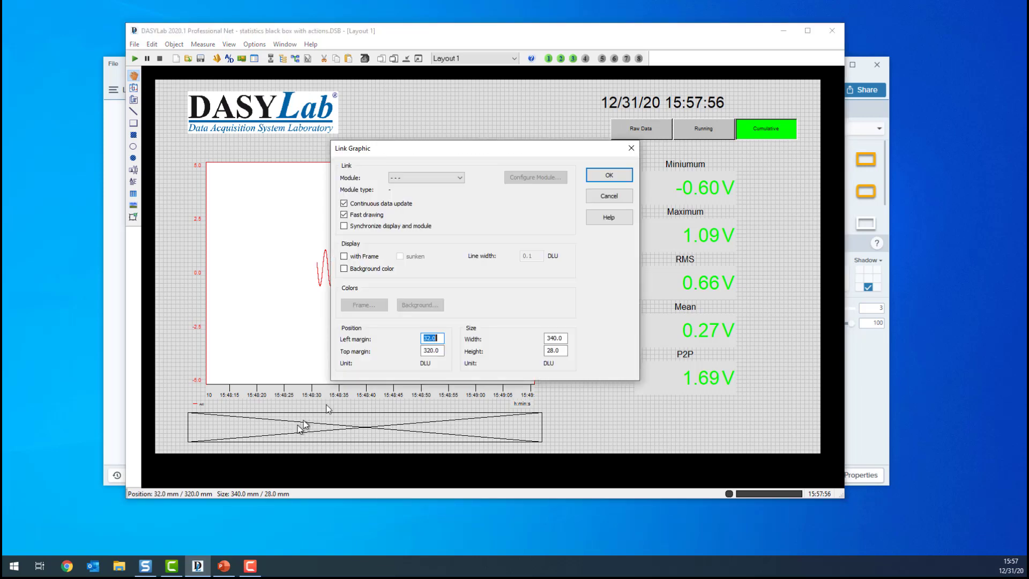
left_click(420, 178)
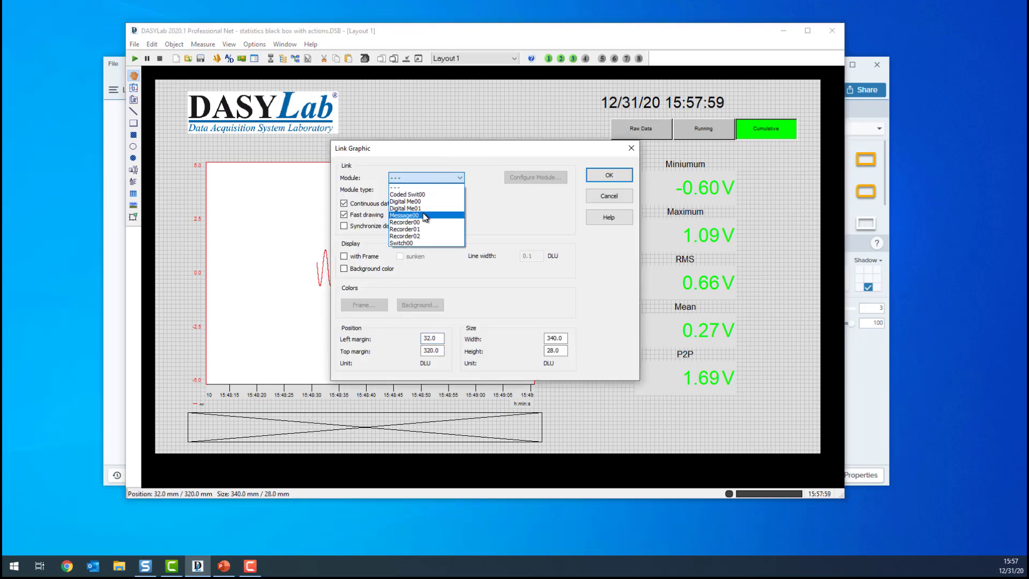
left_click(423, 215)
left_click(603, 174)
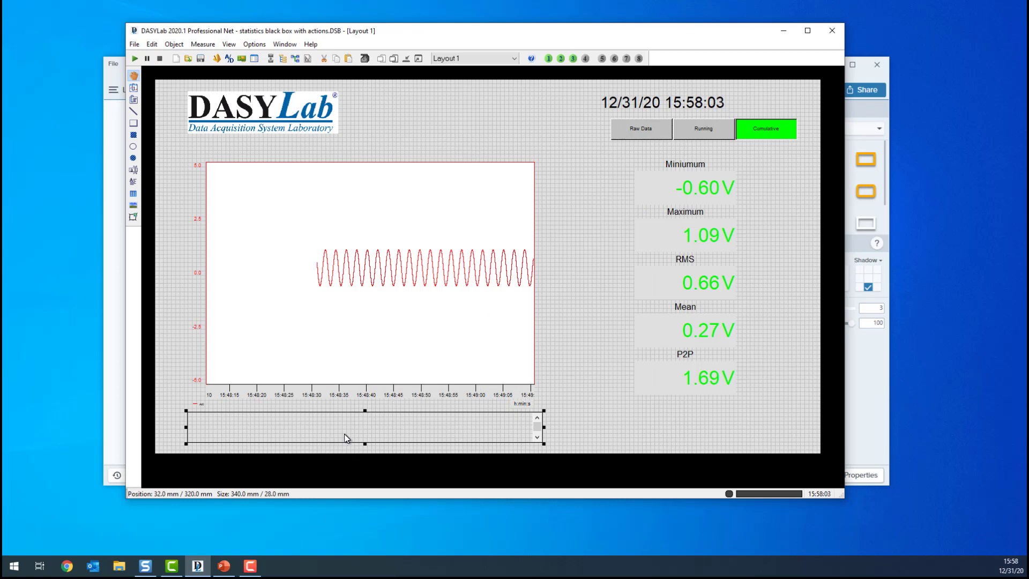
Copy the message display from Layout 1 to the same position beneath the charts in Layout 2 and Layout 3
left_click(471, 59)
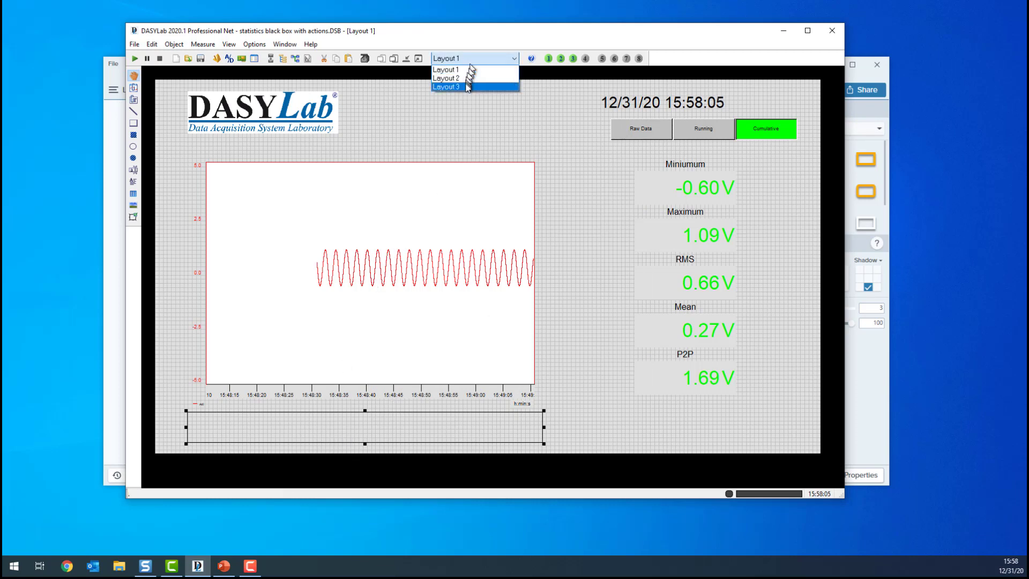
left_click(467, 80)
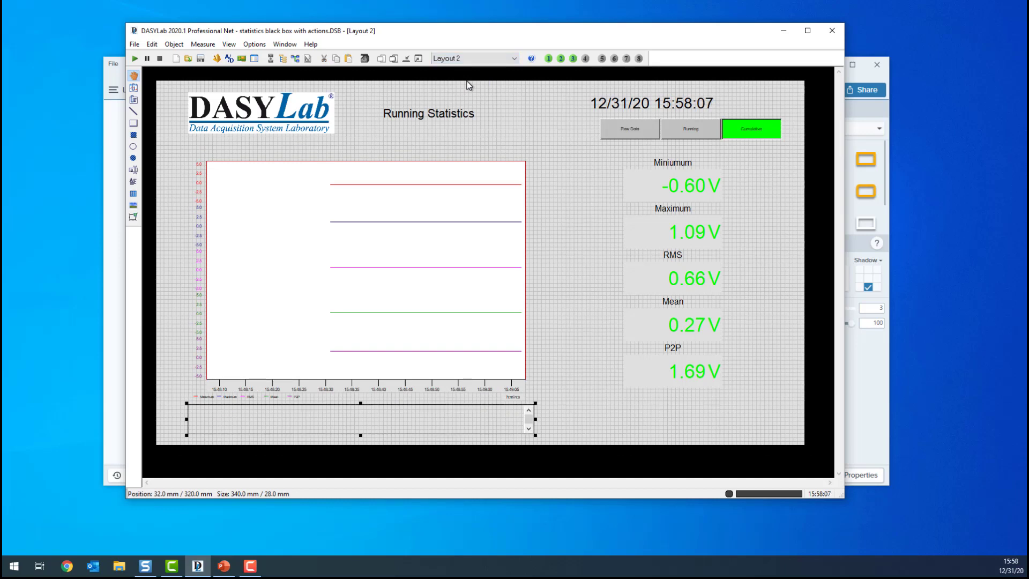
left_click(471, 59)
left_click(463, 86)
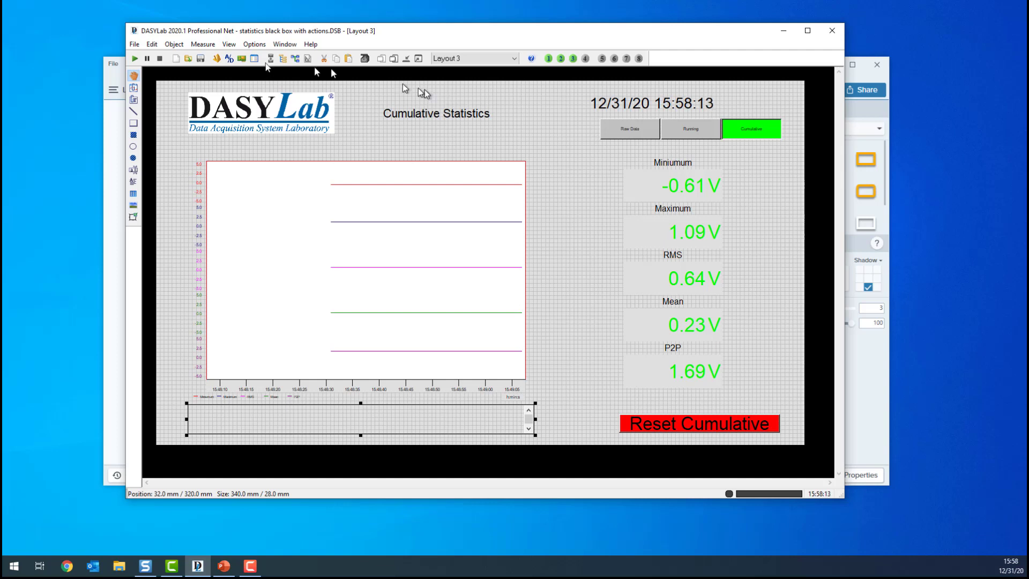
Try to start the measurement with Layout 3 open
left_click(135, 45)
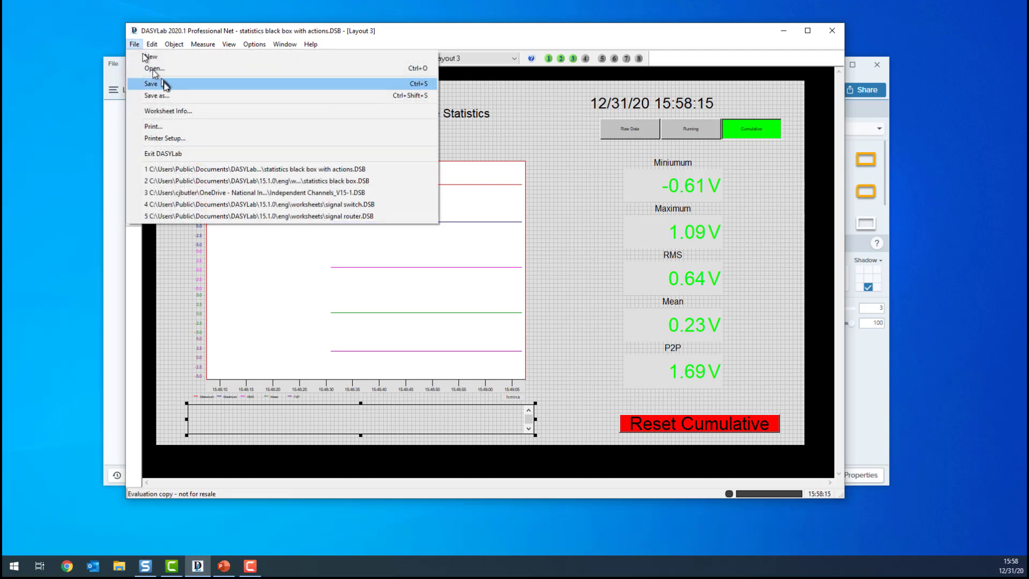
left_click(135, 45)
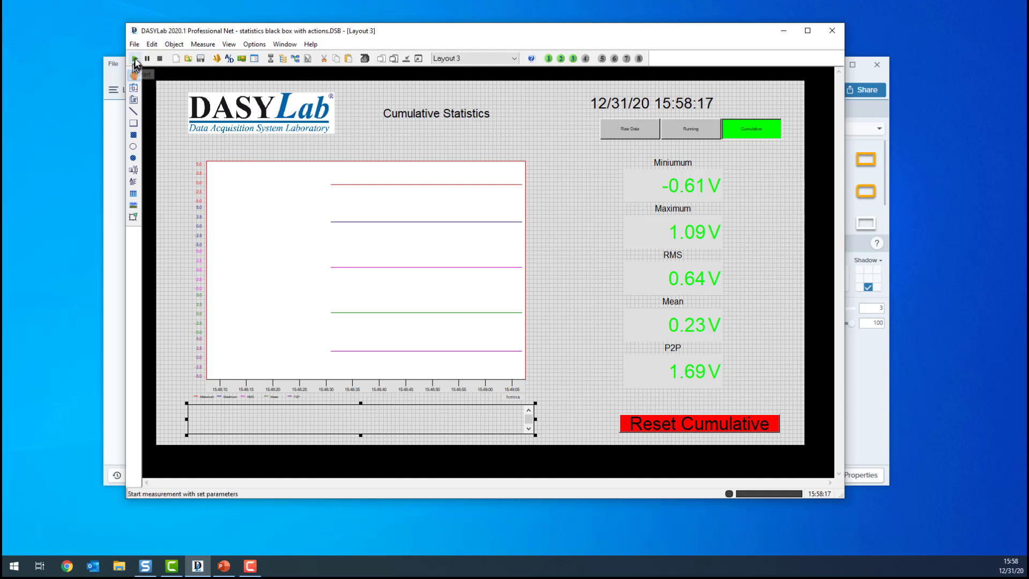
left_click(136, 60)
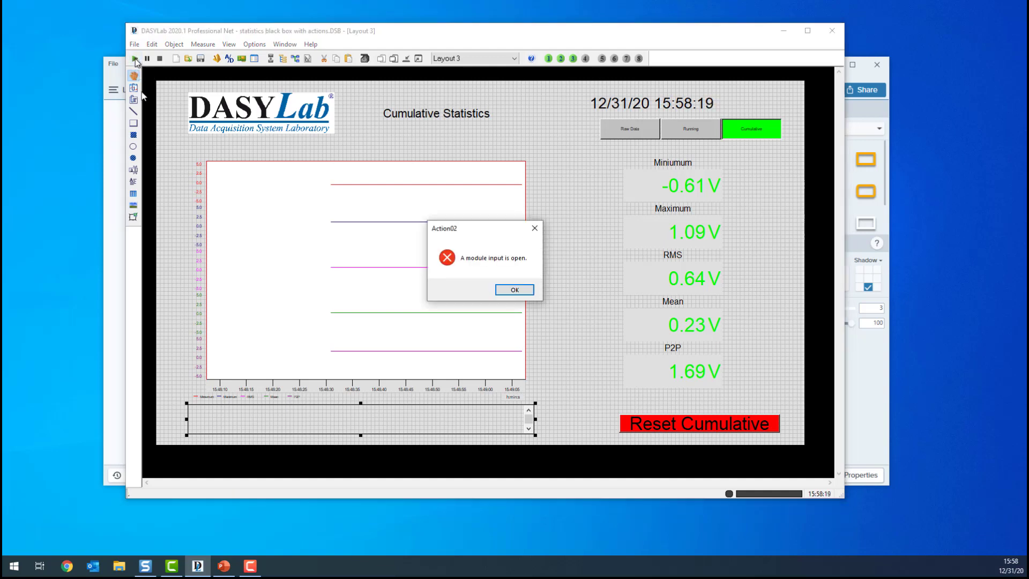
left_click(514, 290)
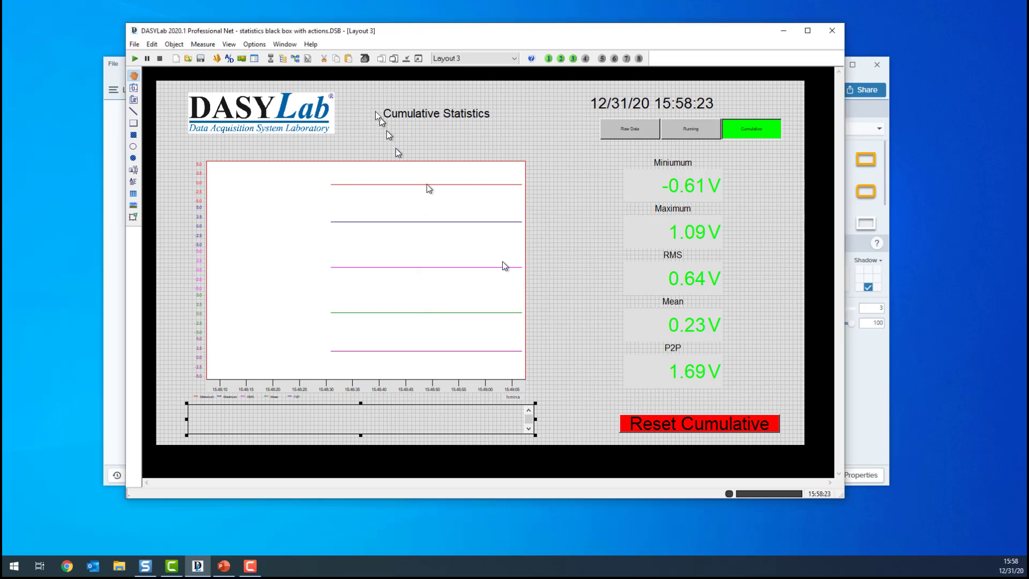
Return to the worksheet and wire the Switch00 output to the Action02 input
left_click(295, 58)
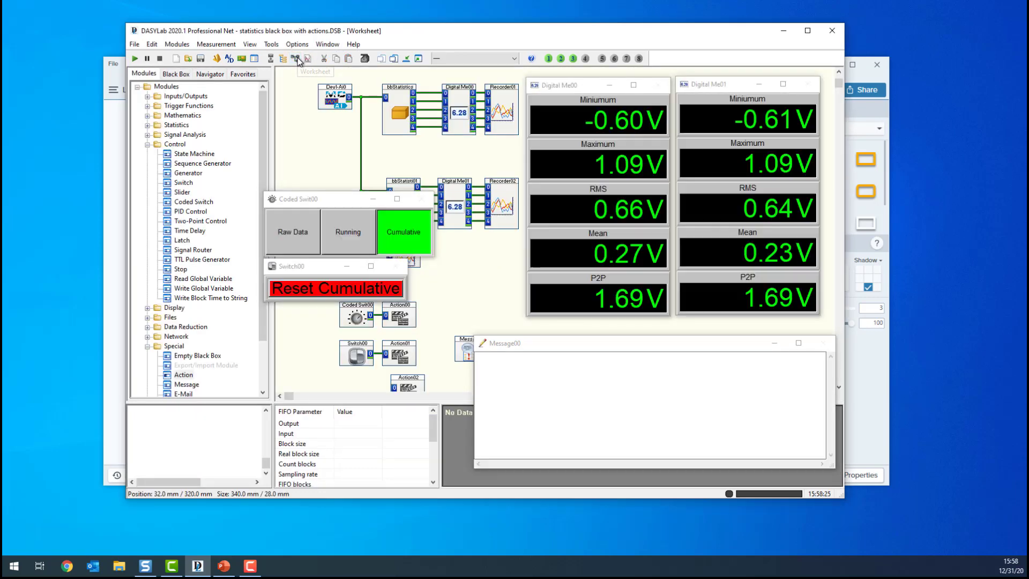
left_click(377, 355)
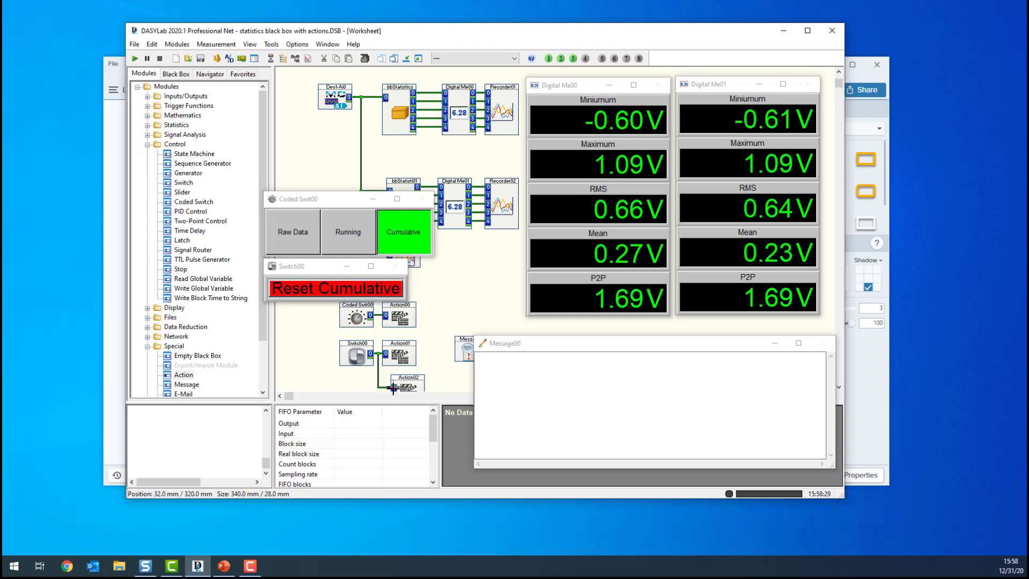
Test the message log by running the measurement, resetting the statistics from the Cumulative layout, and stopping the measurement
left_click(135, 59)
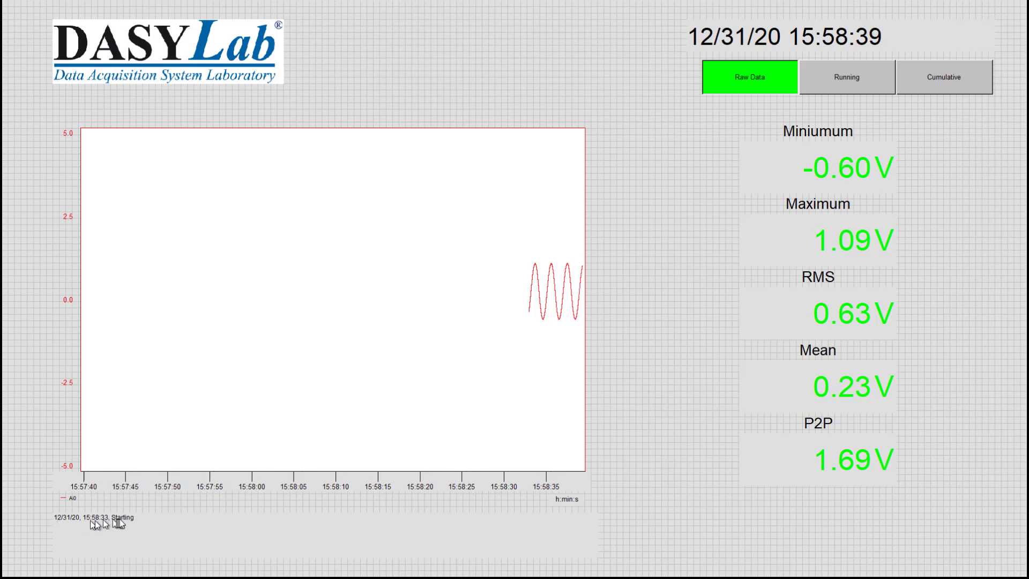
left_click(941, 78)
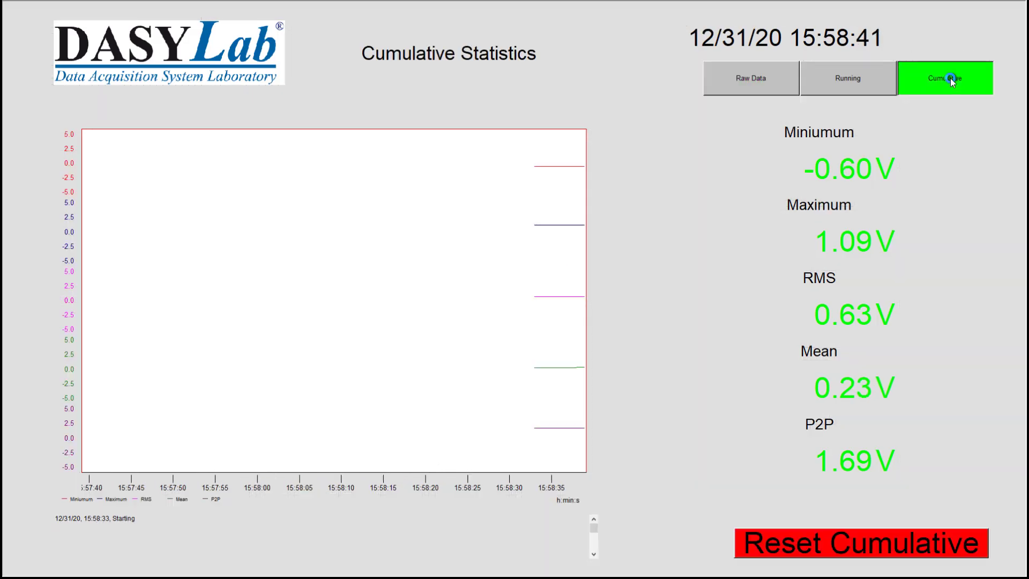
left_click(827, 543)
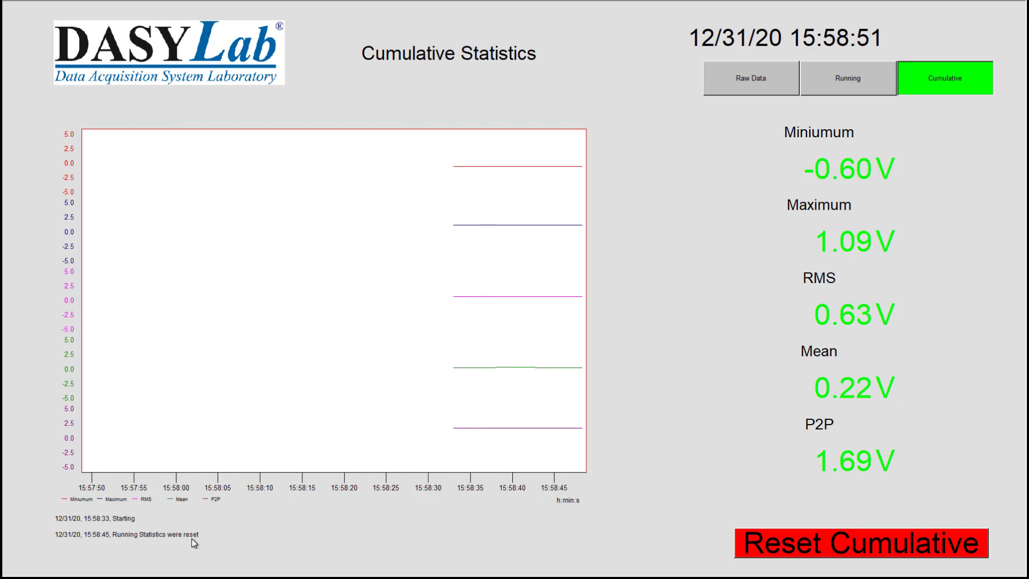
key("Escape")
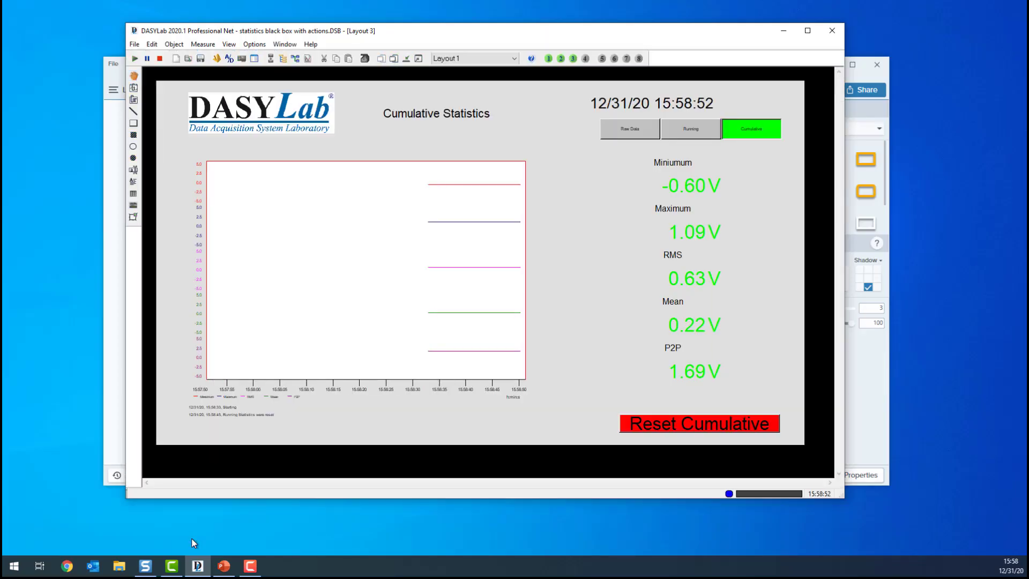
left_click(160, 59)
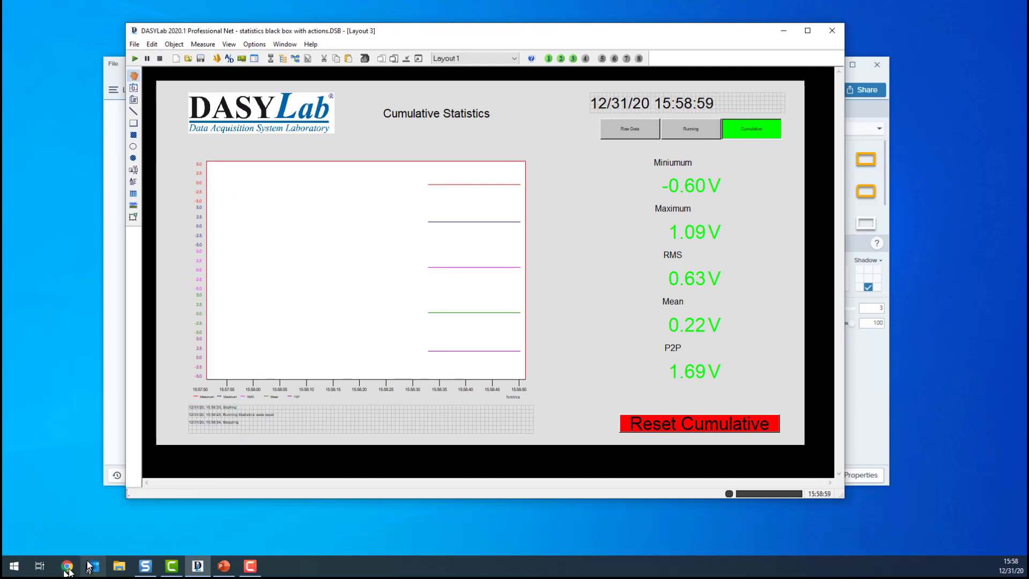
Switch to File Explorer and select LOGFILE.TXT in the DASYLab data folder
left_click(119, 566)
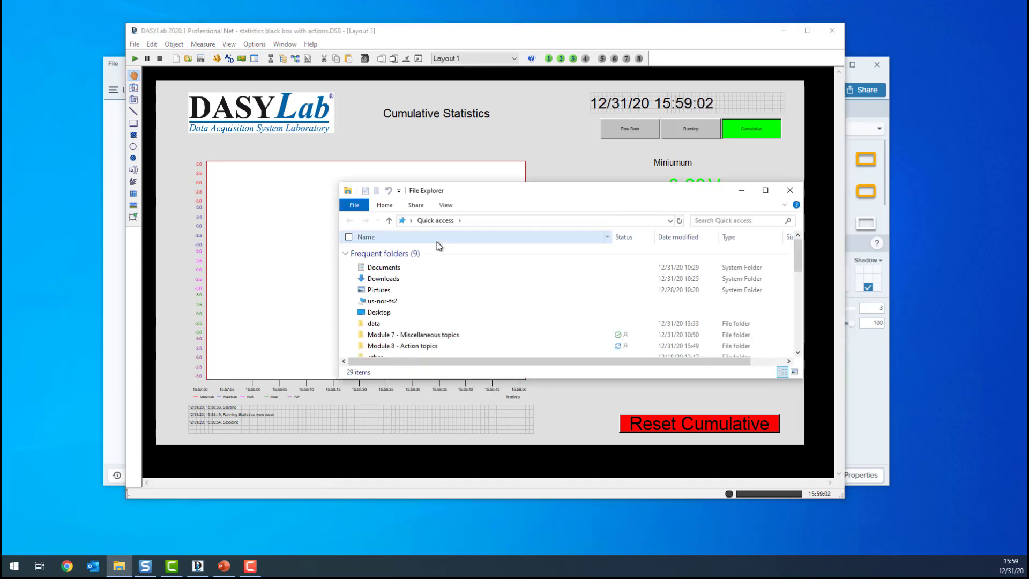
double_click(381, 323)
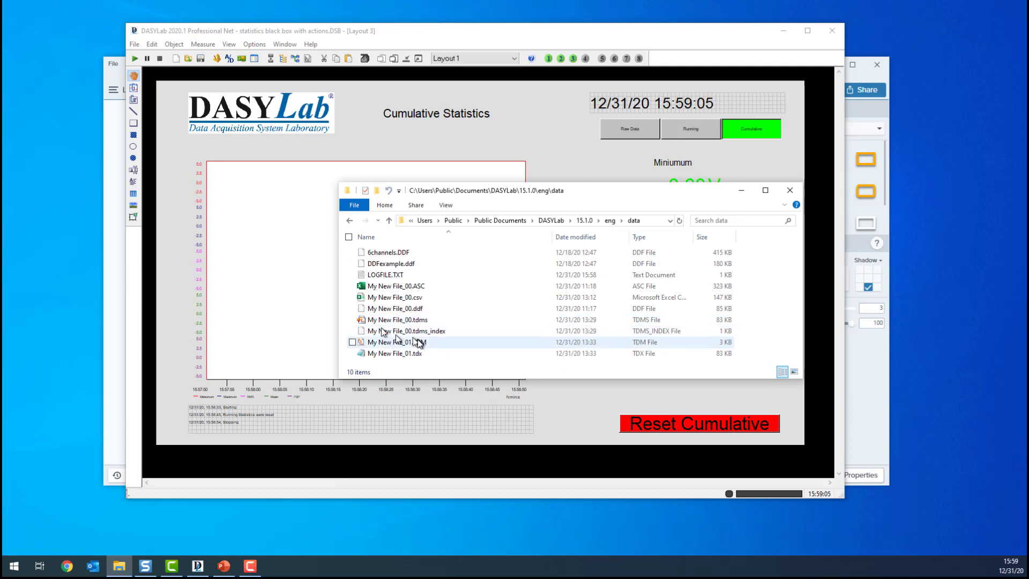
left_click(399, 275)
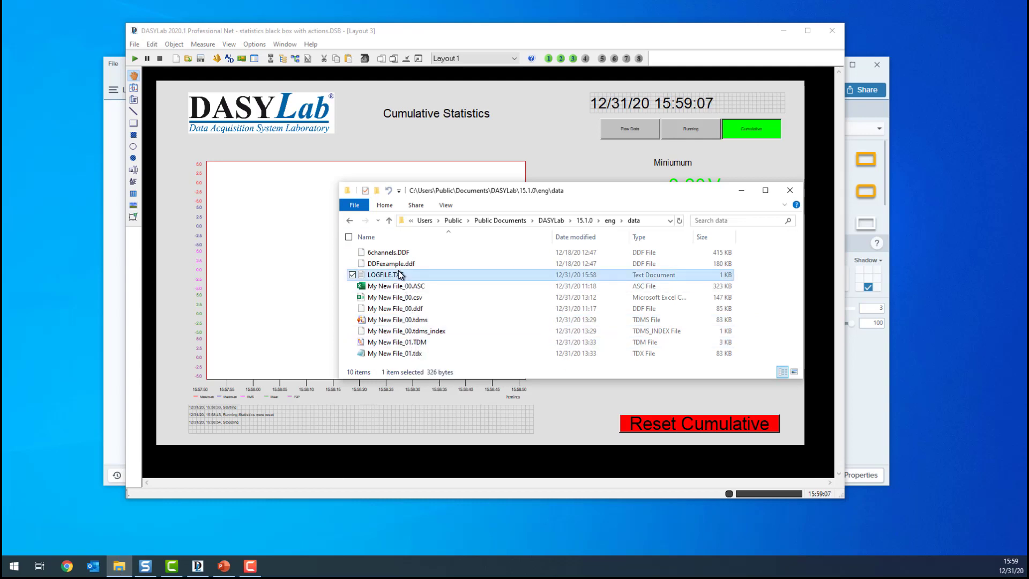